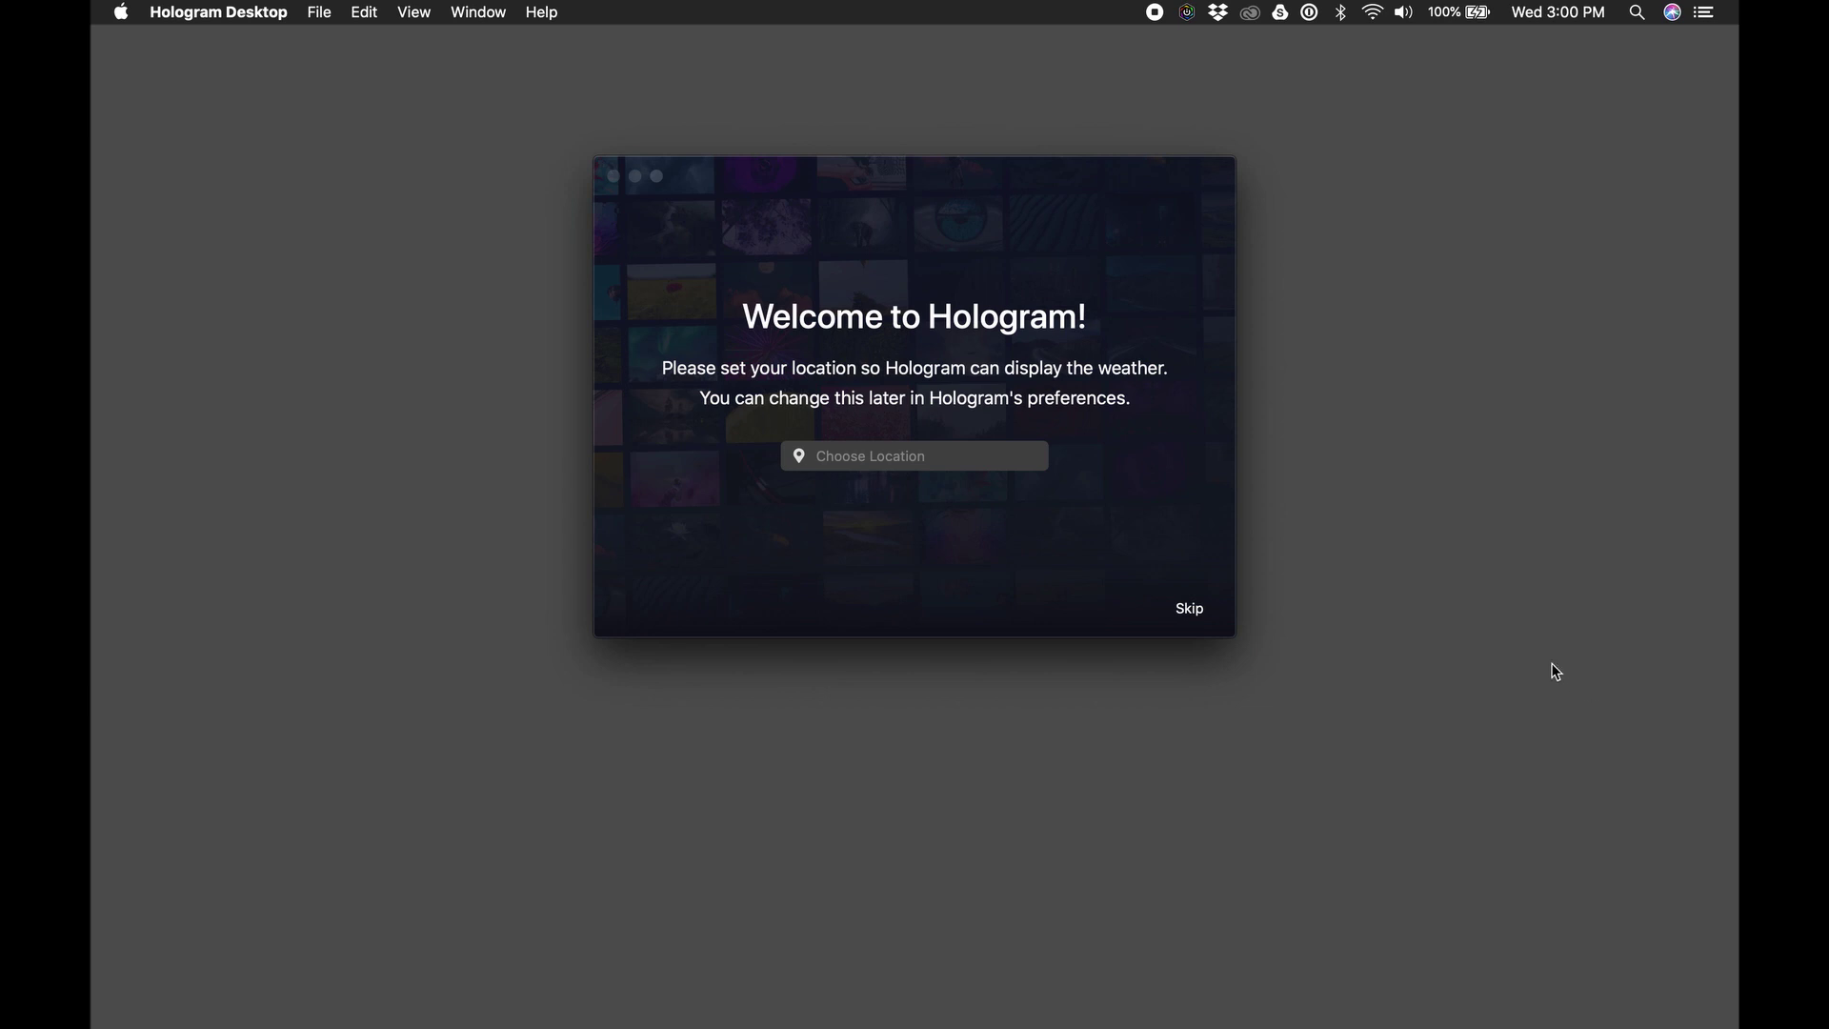
Step: Skip the location setup and look through the available themes
left_click(1190, 610)
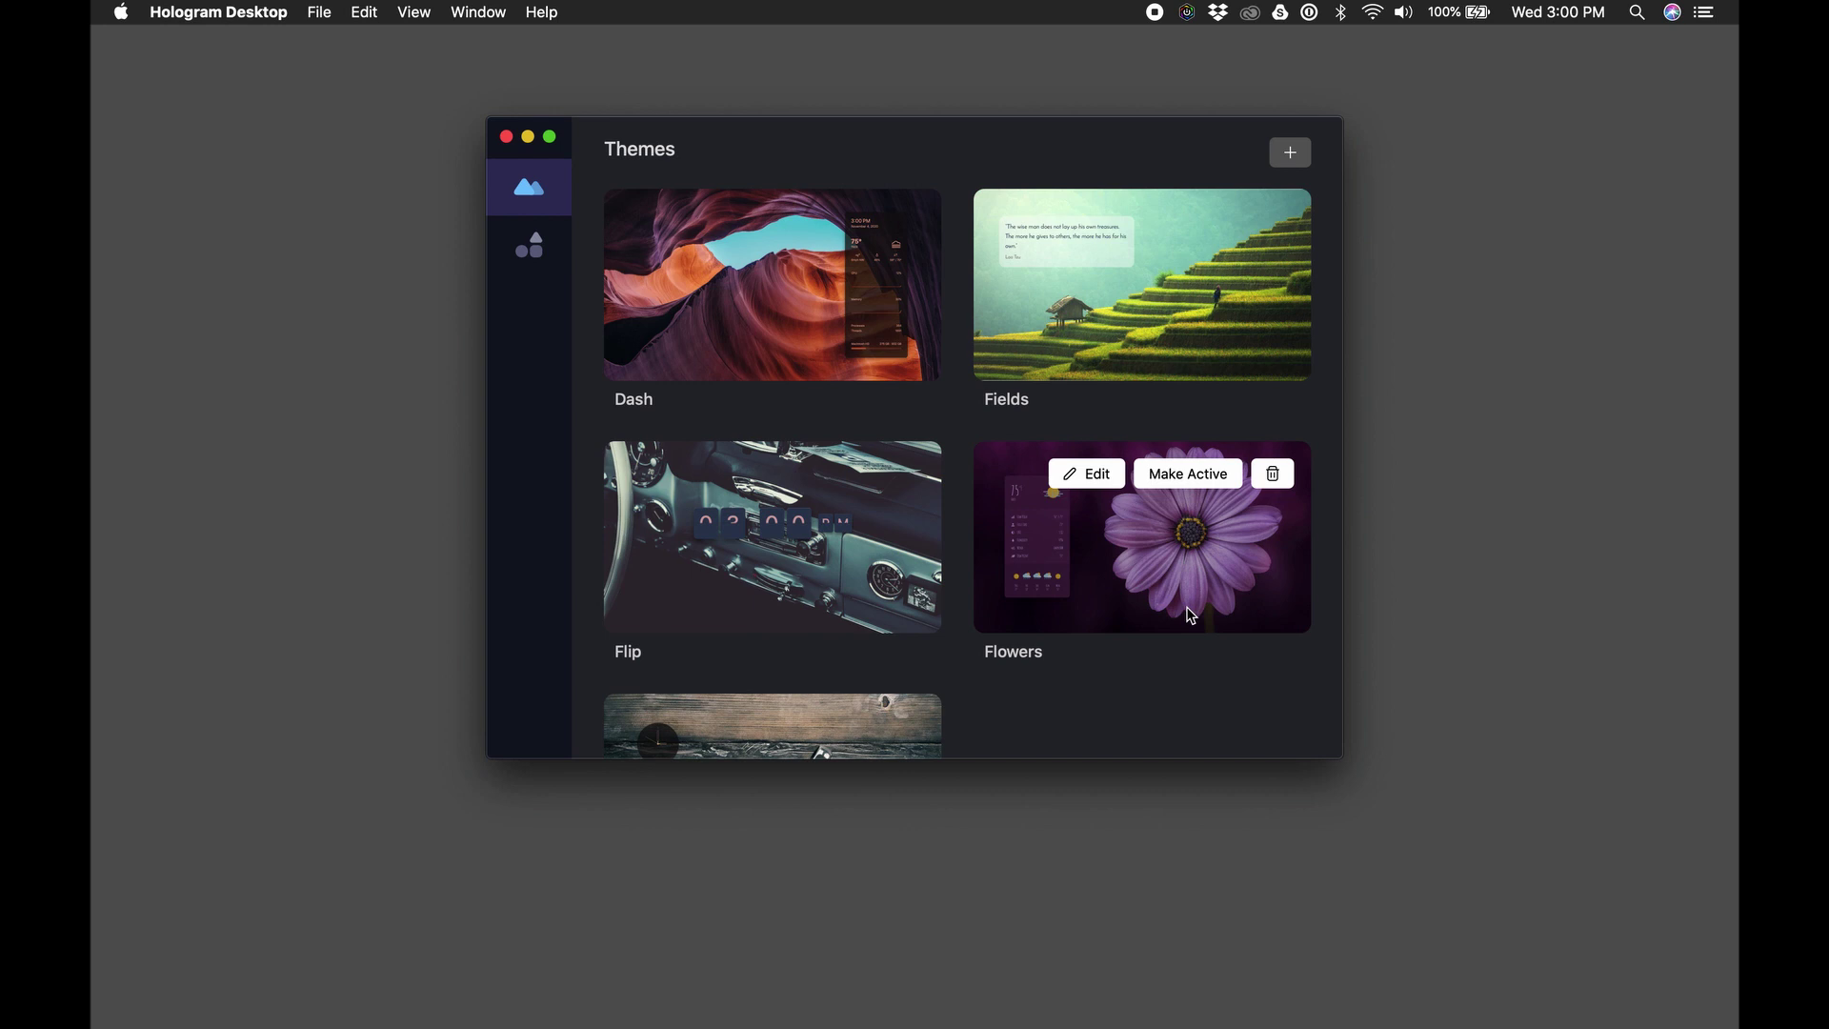
scroll(1191, 615, "down", 1)
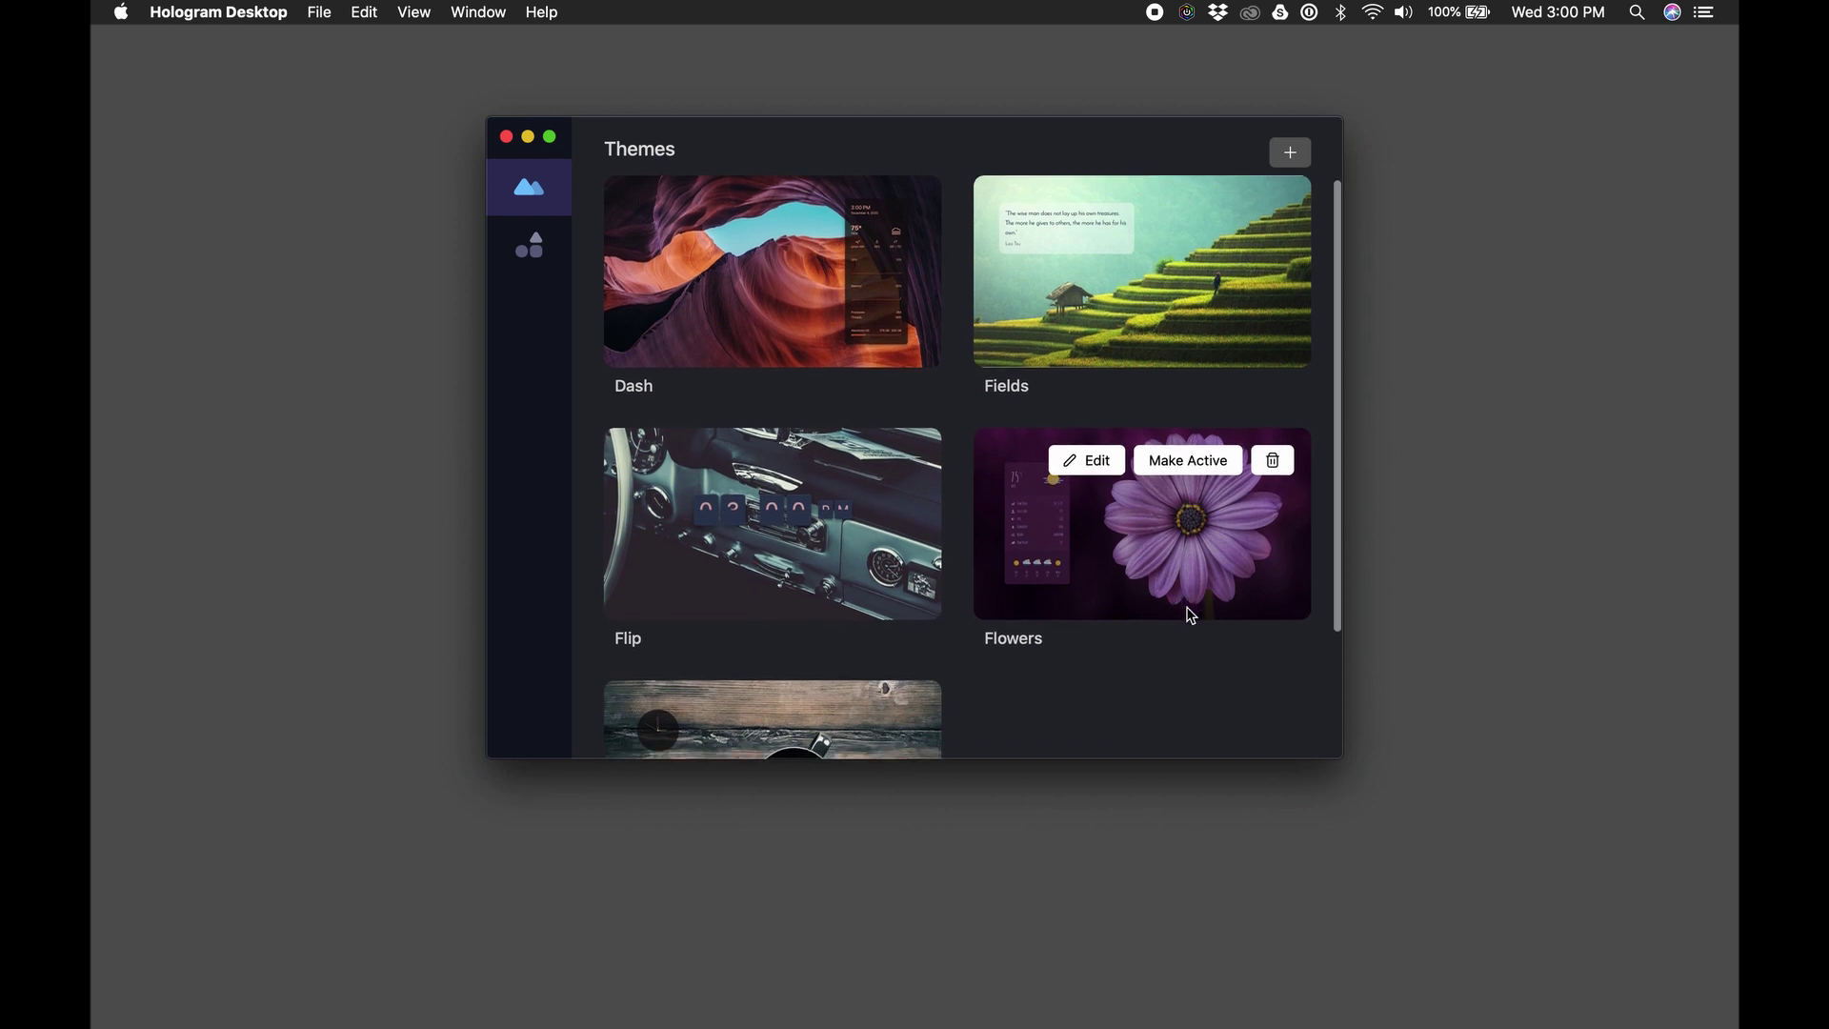
scroll(1191, 615, "down", 5)
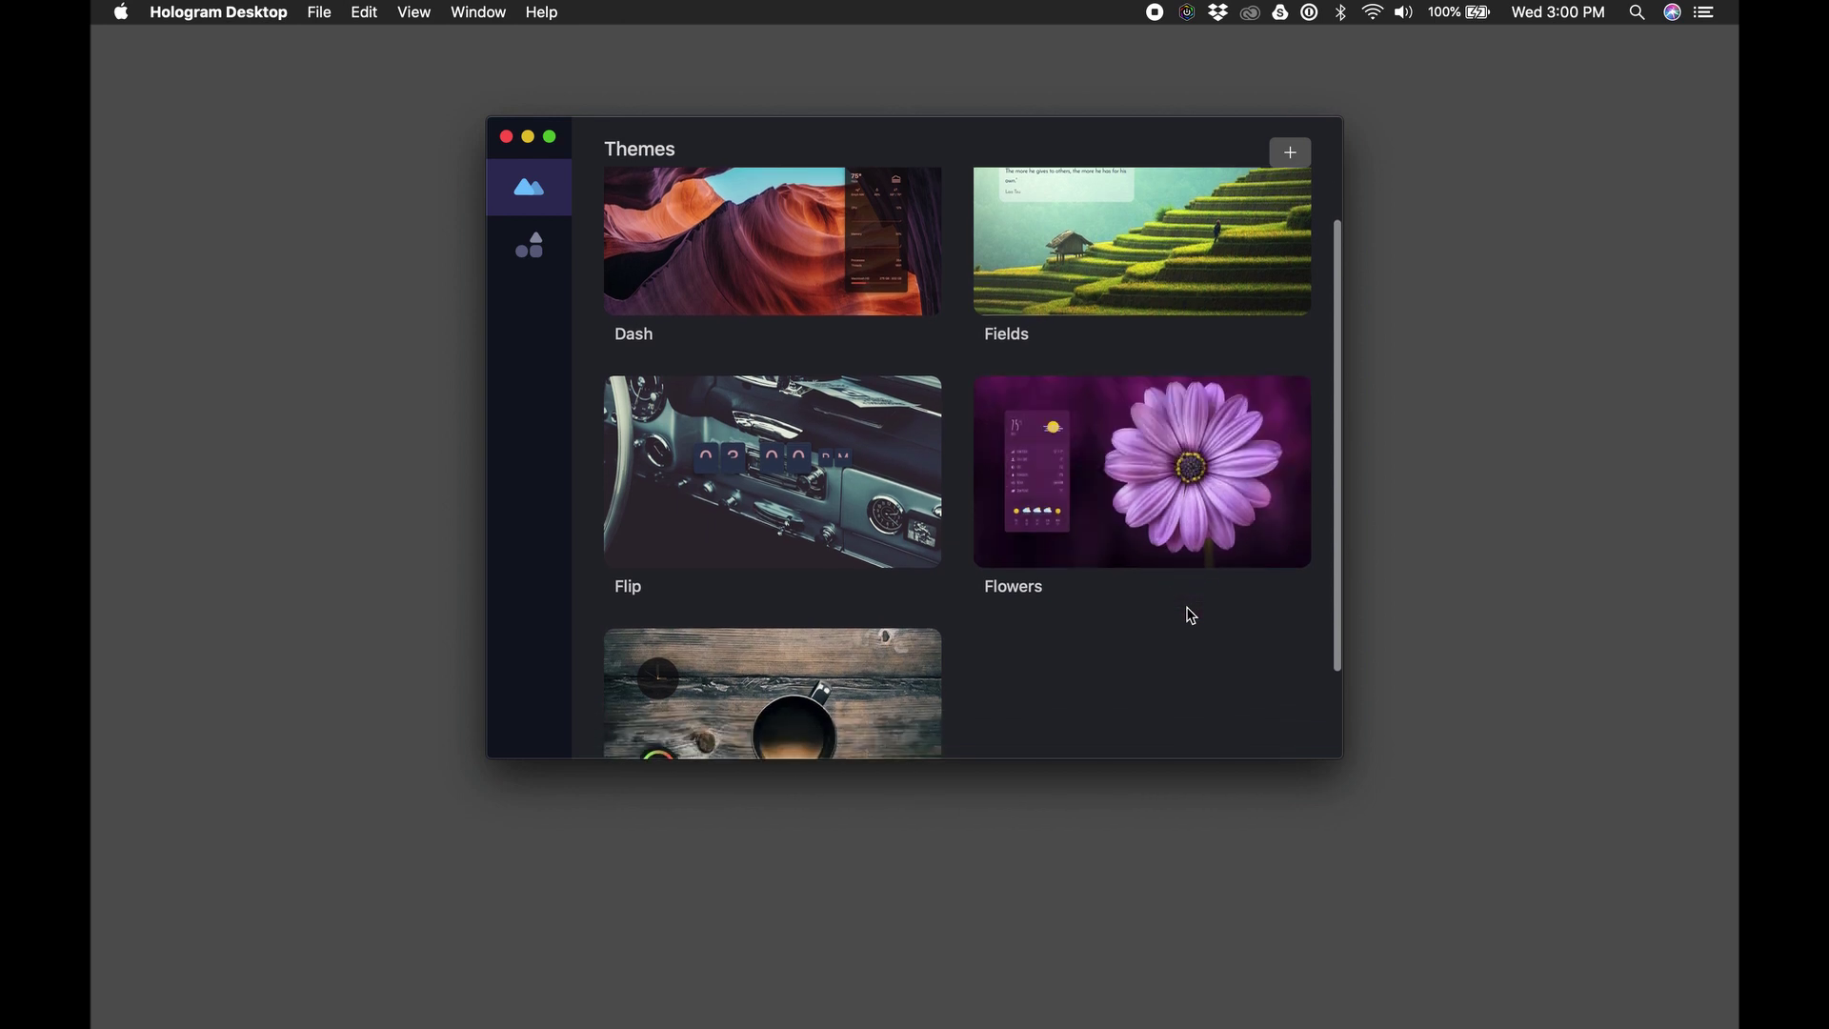
scroll(1189, 617, "up", 4)
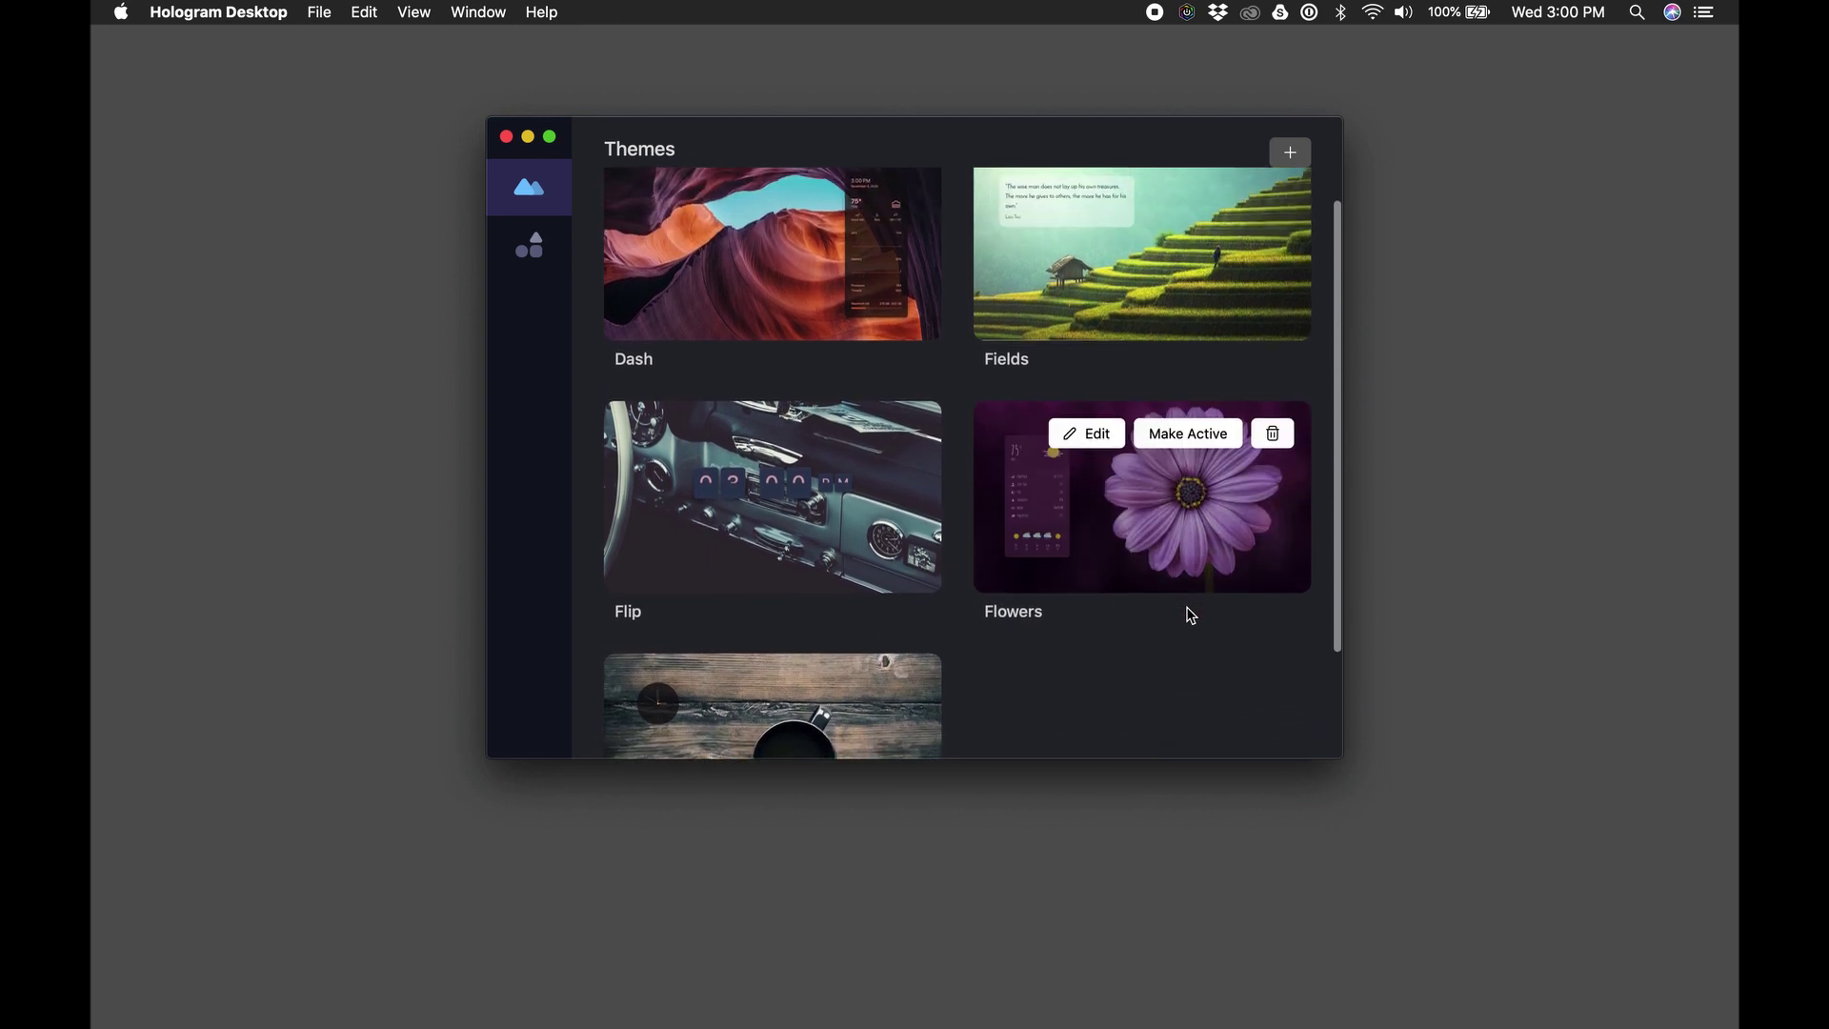
Step: Try out the Dash, Fields, Flowers and Flip themes on the desktop by making each one active in turn
left_click(825, 192)
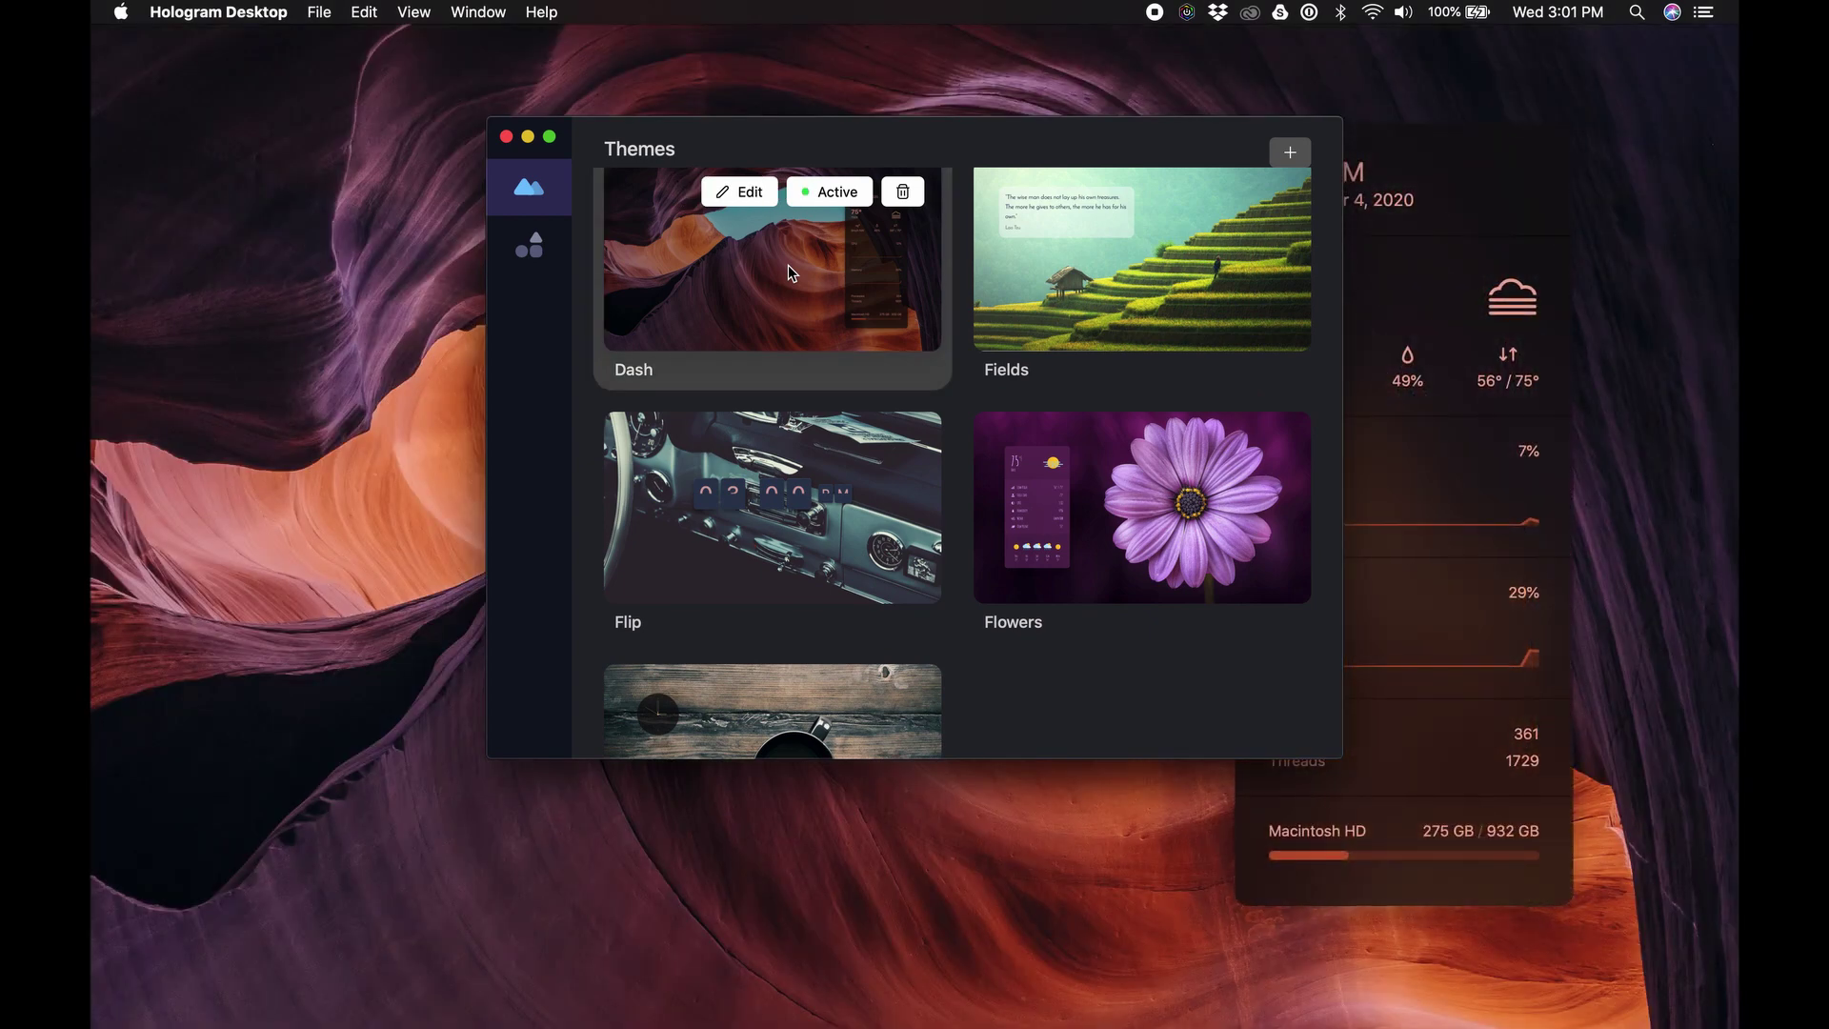
left_click(1191, 195)
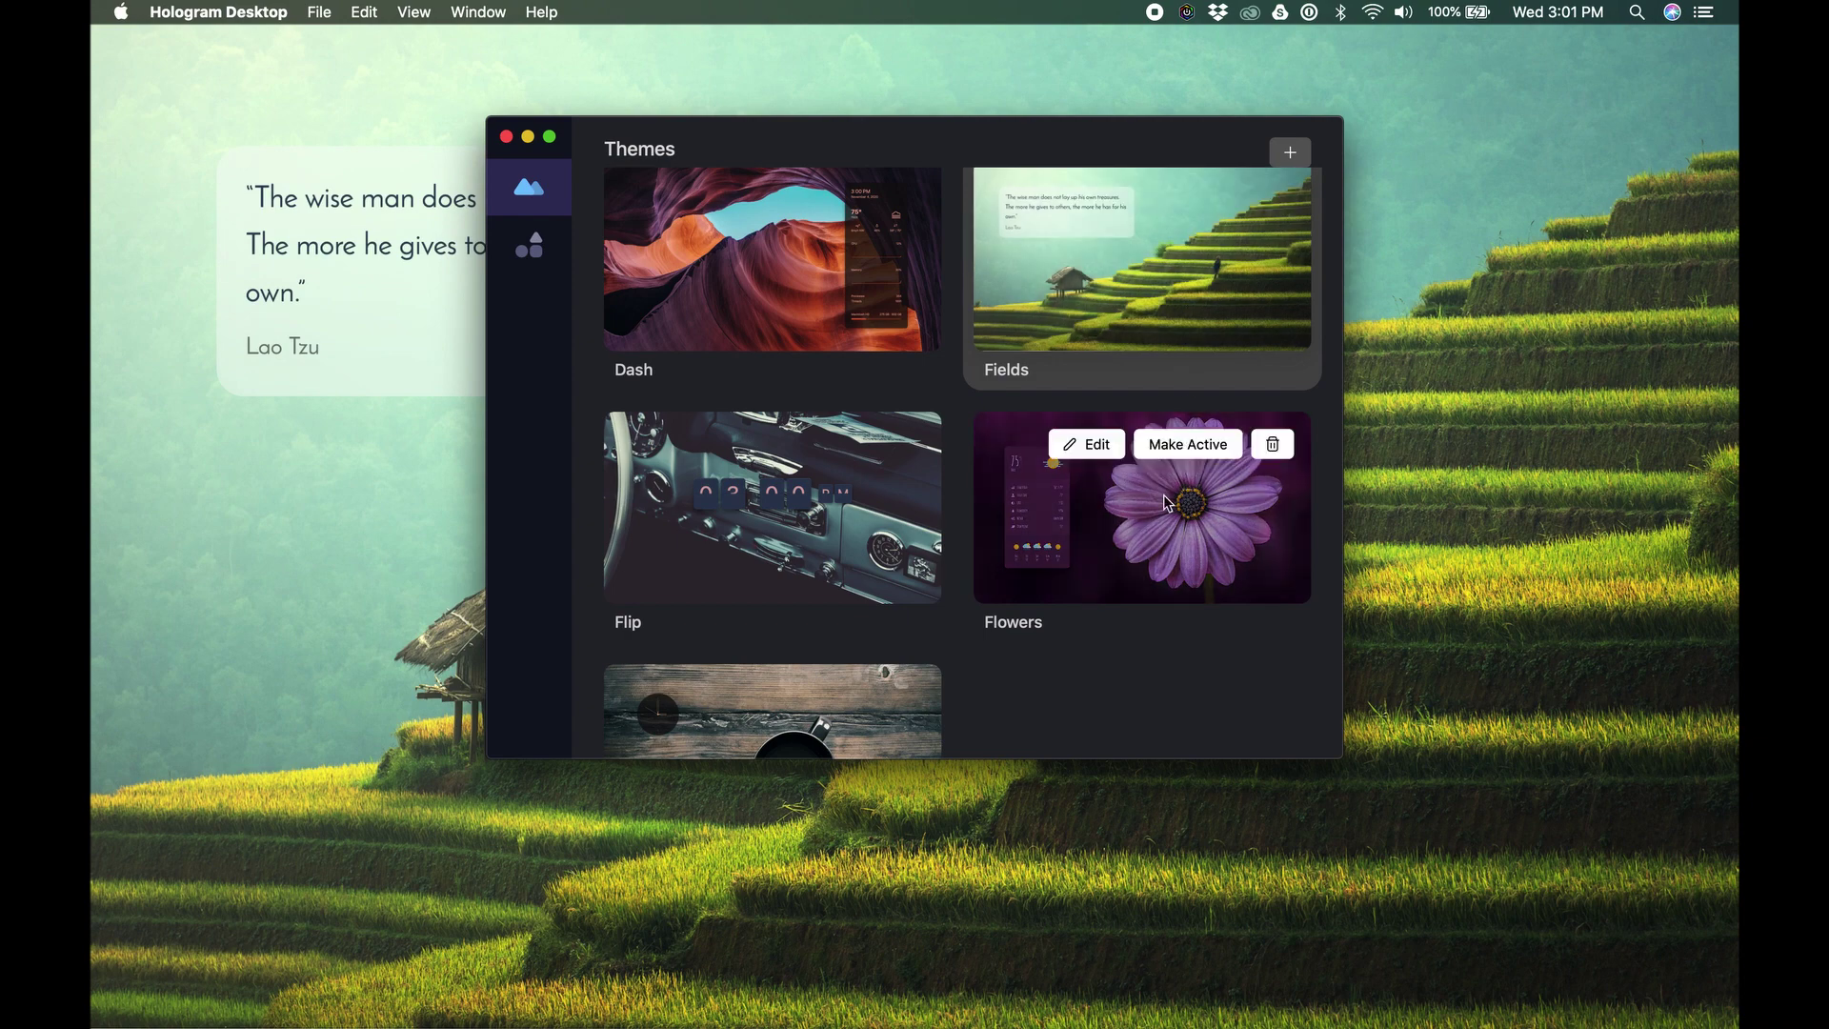
left_click(1188, 444)
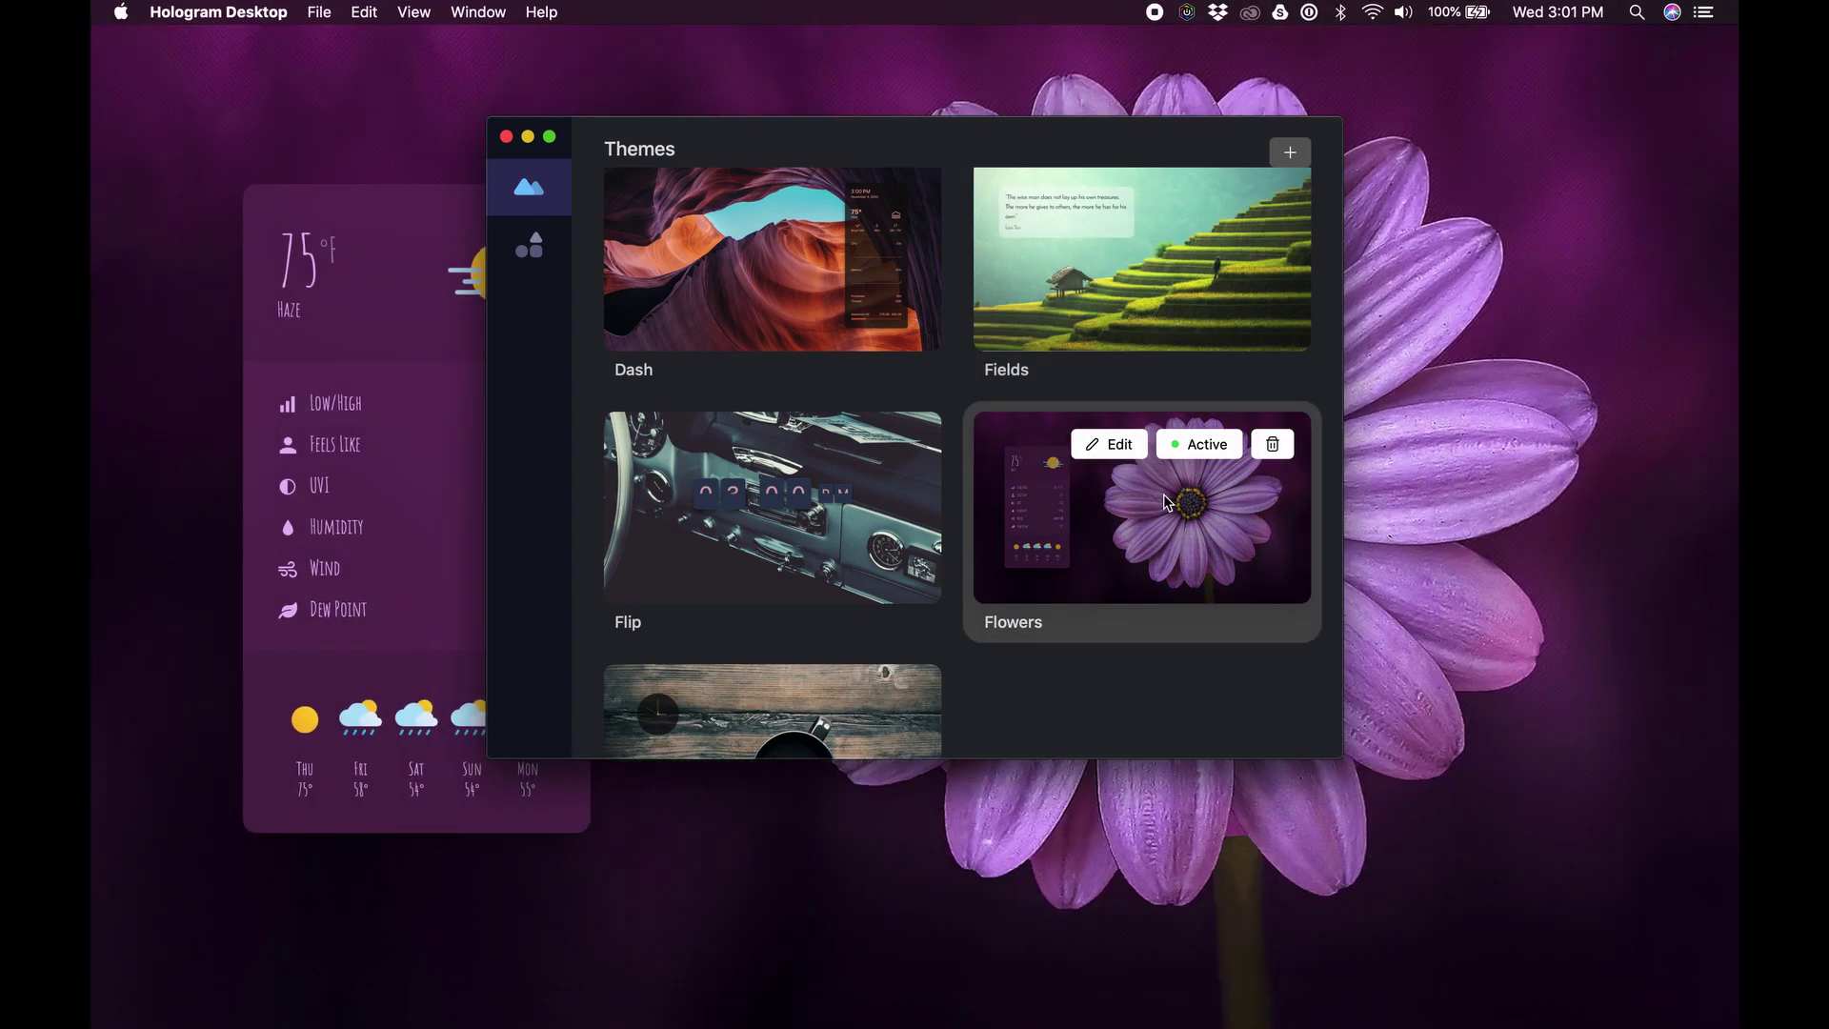
left_click(858, 444)
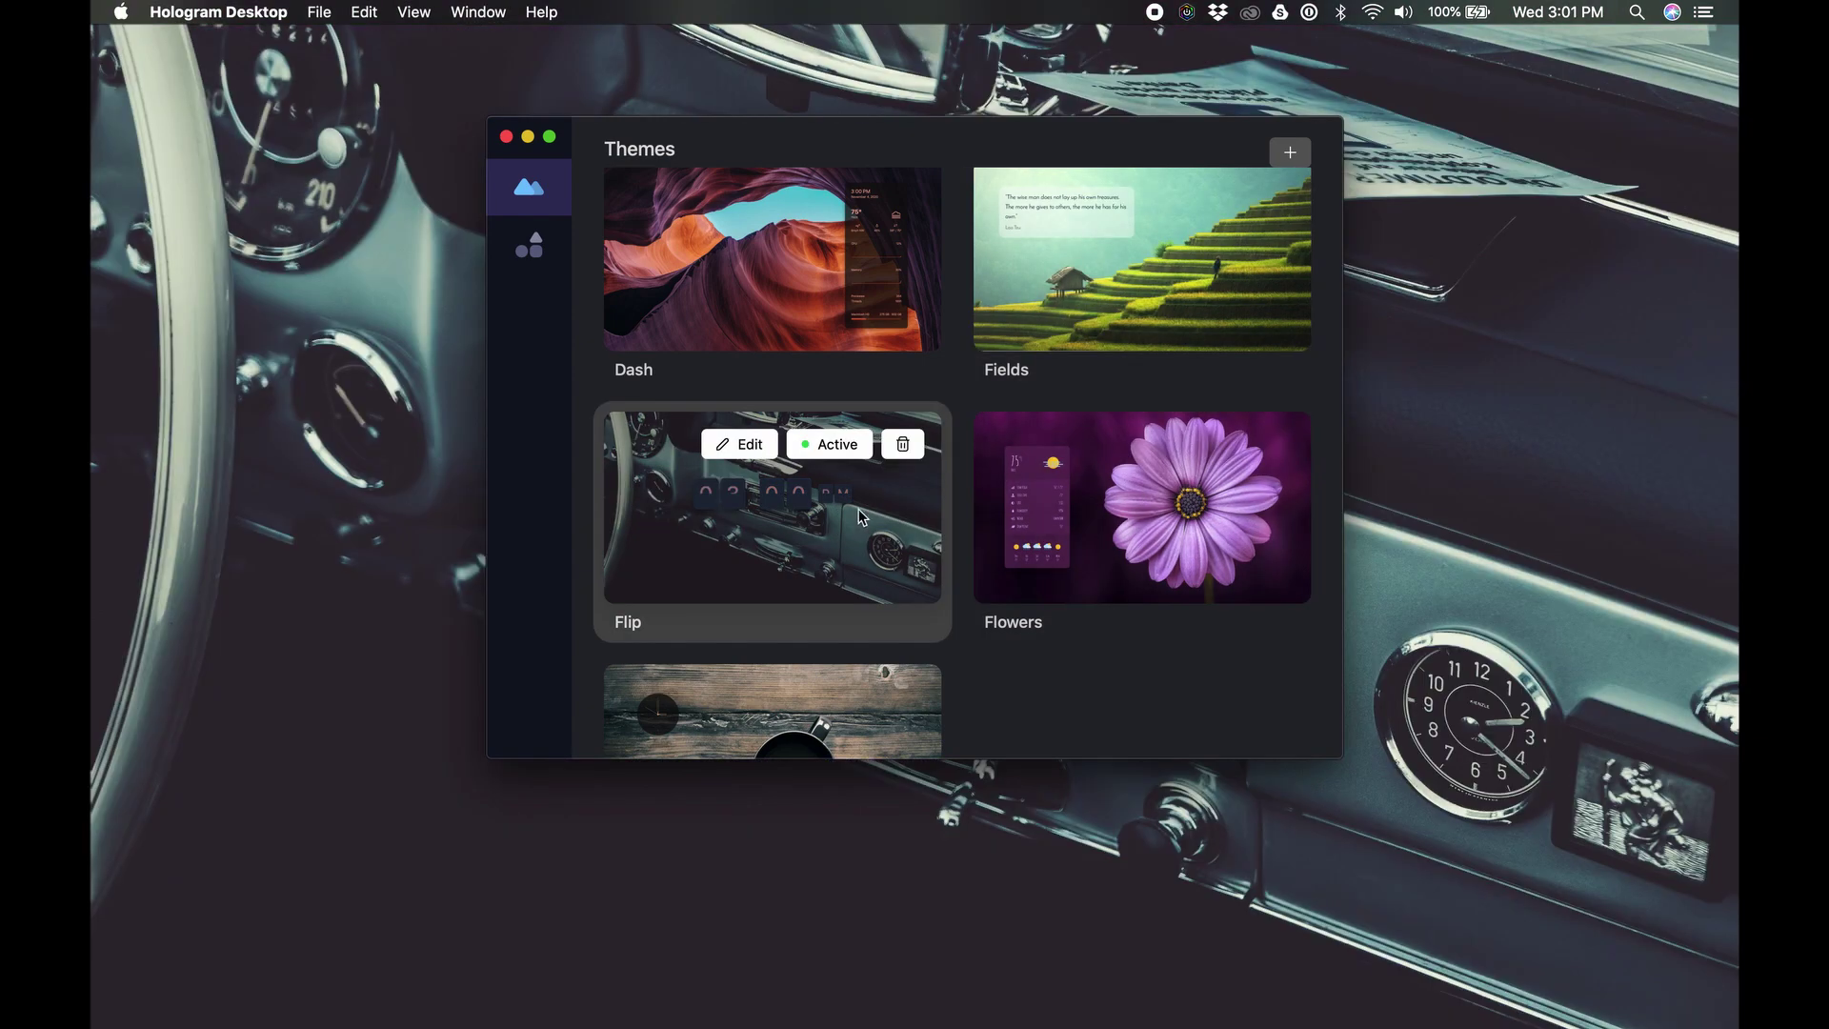
Step: Make the Mocha coffee theme the active theme
scroll(869, 396, "down", 1)
scroll(869, 396, "down", 1)
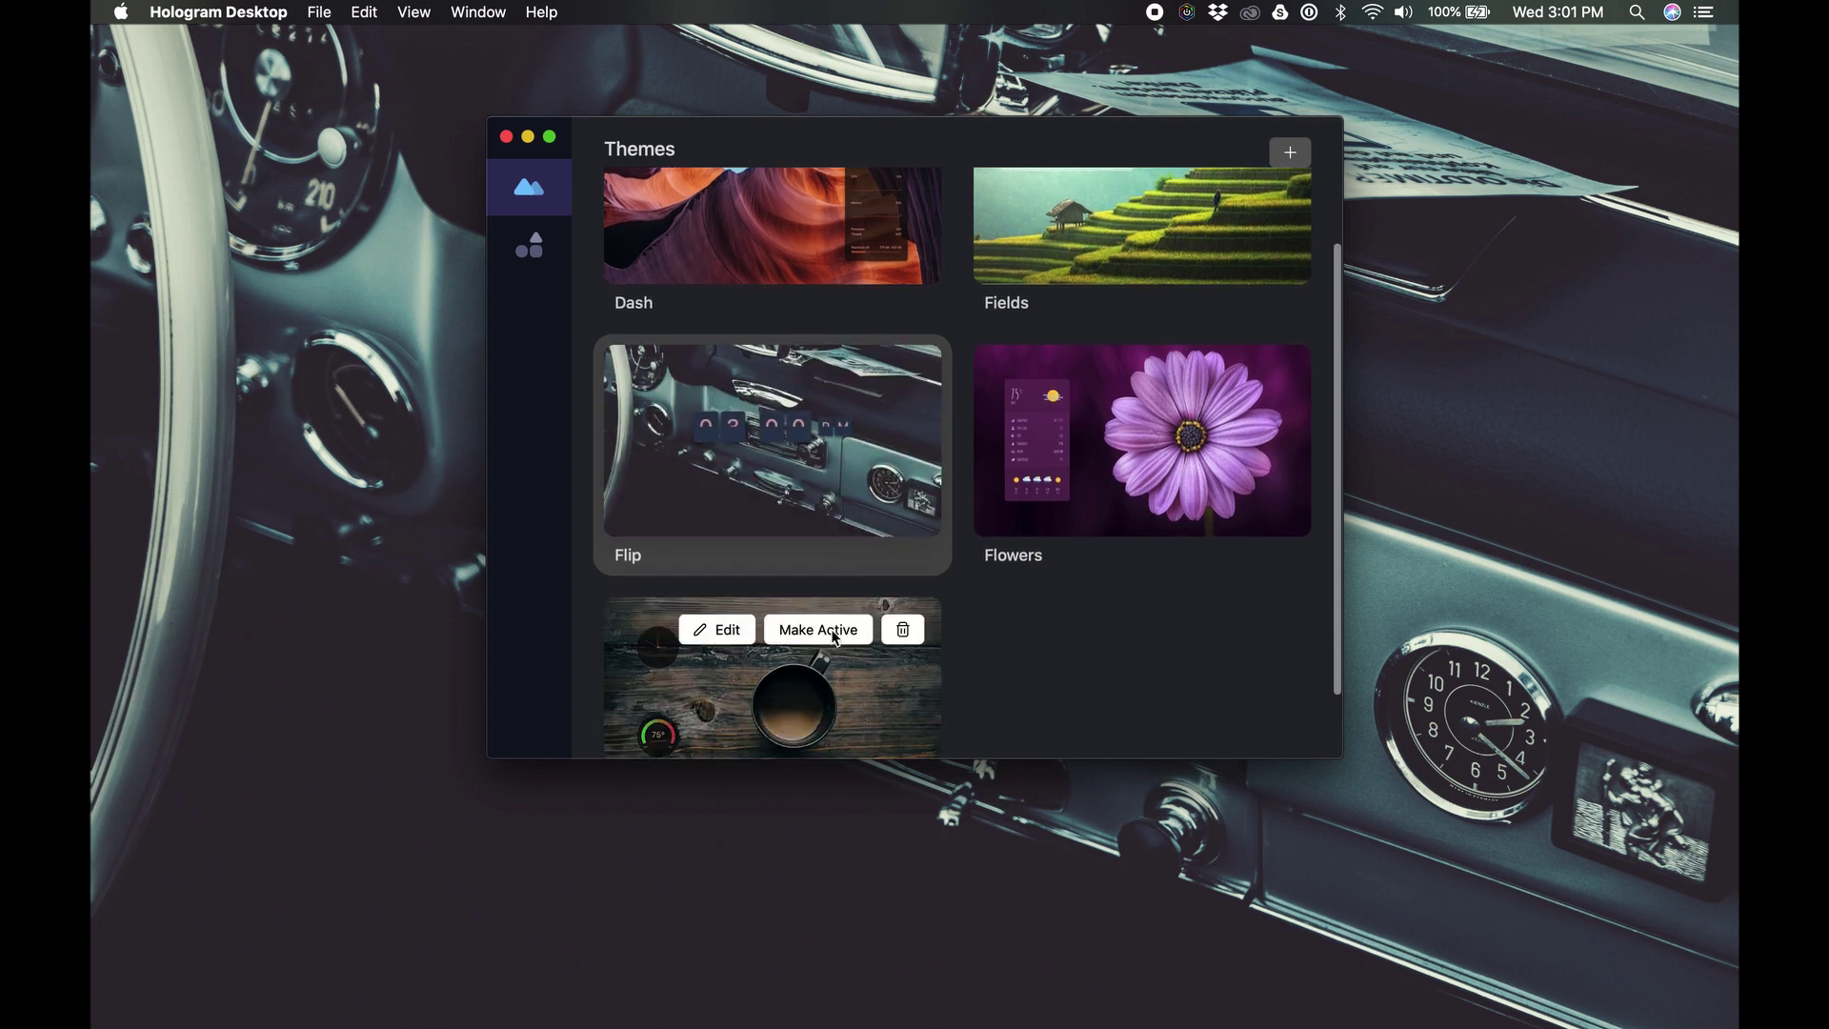
left_click(818, 629)
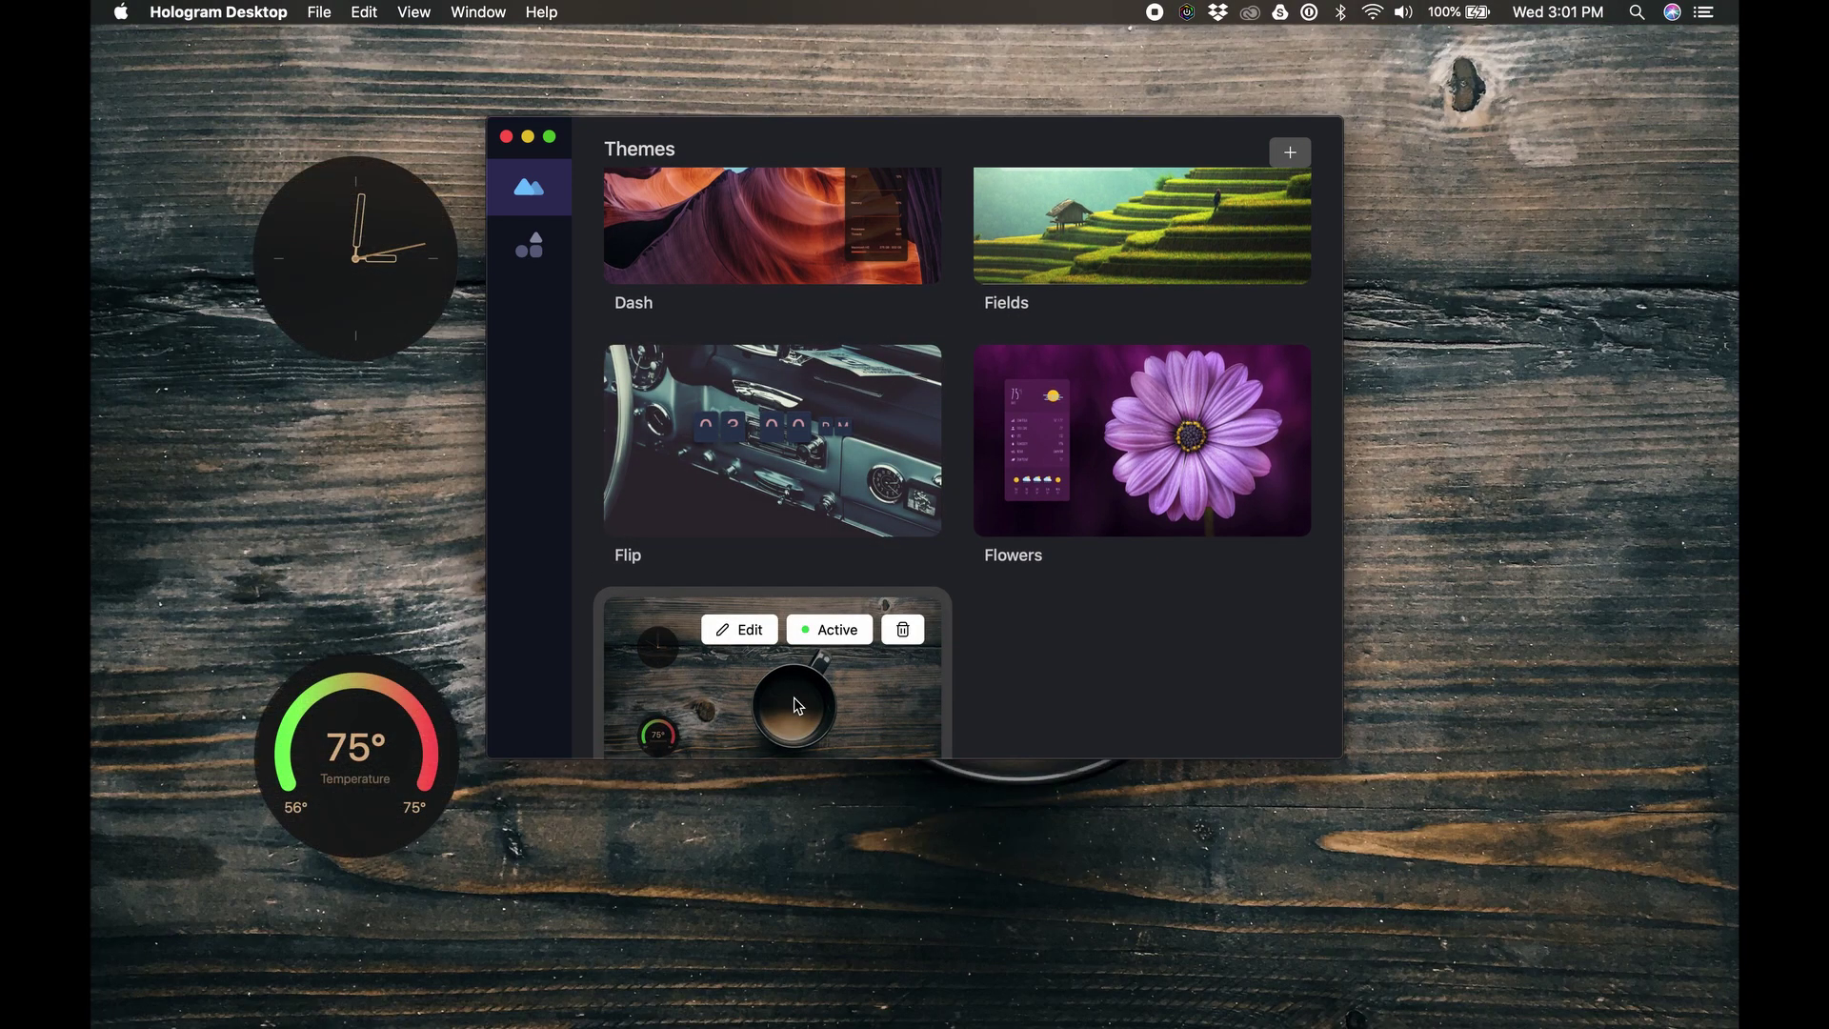
scroll(1149, 610, "down", 2)
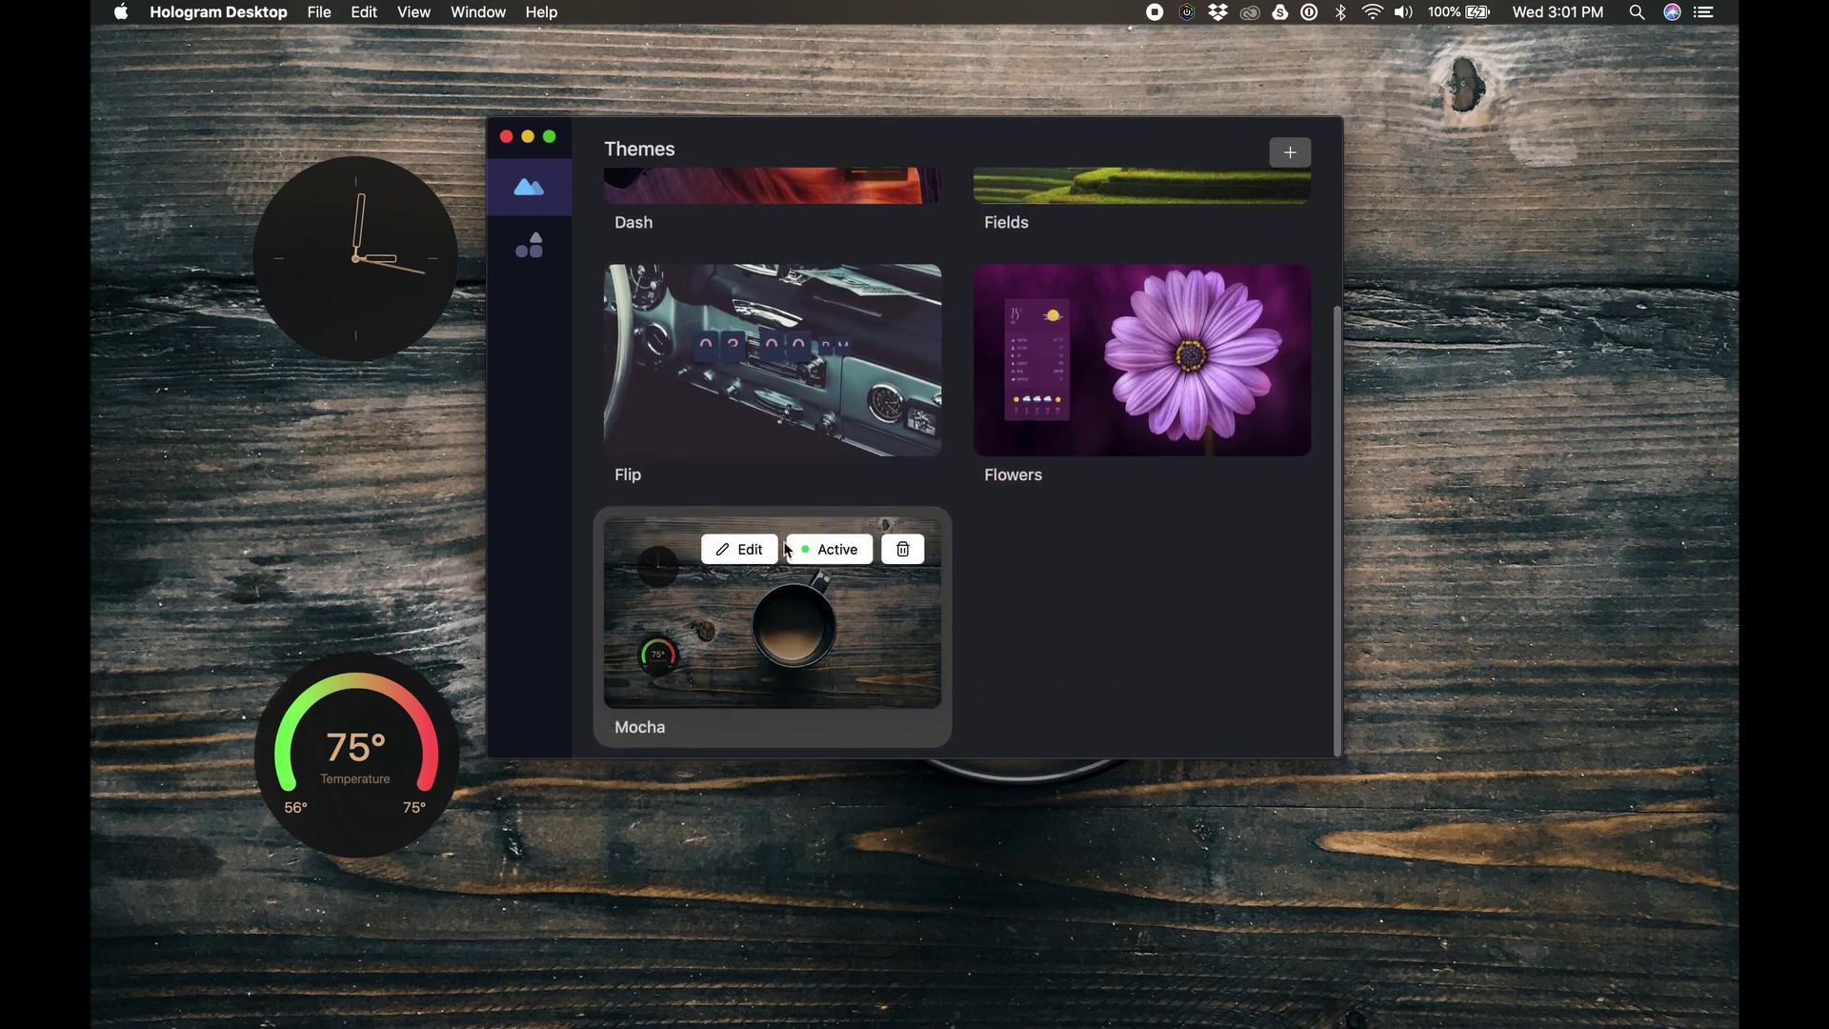
Step: Open the Mocha theme for editing and turn off its automatic wallpaper change
left_click(743, 545)
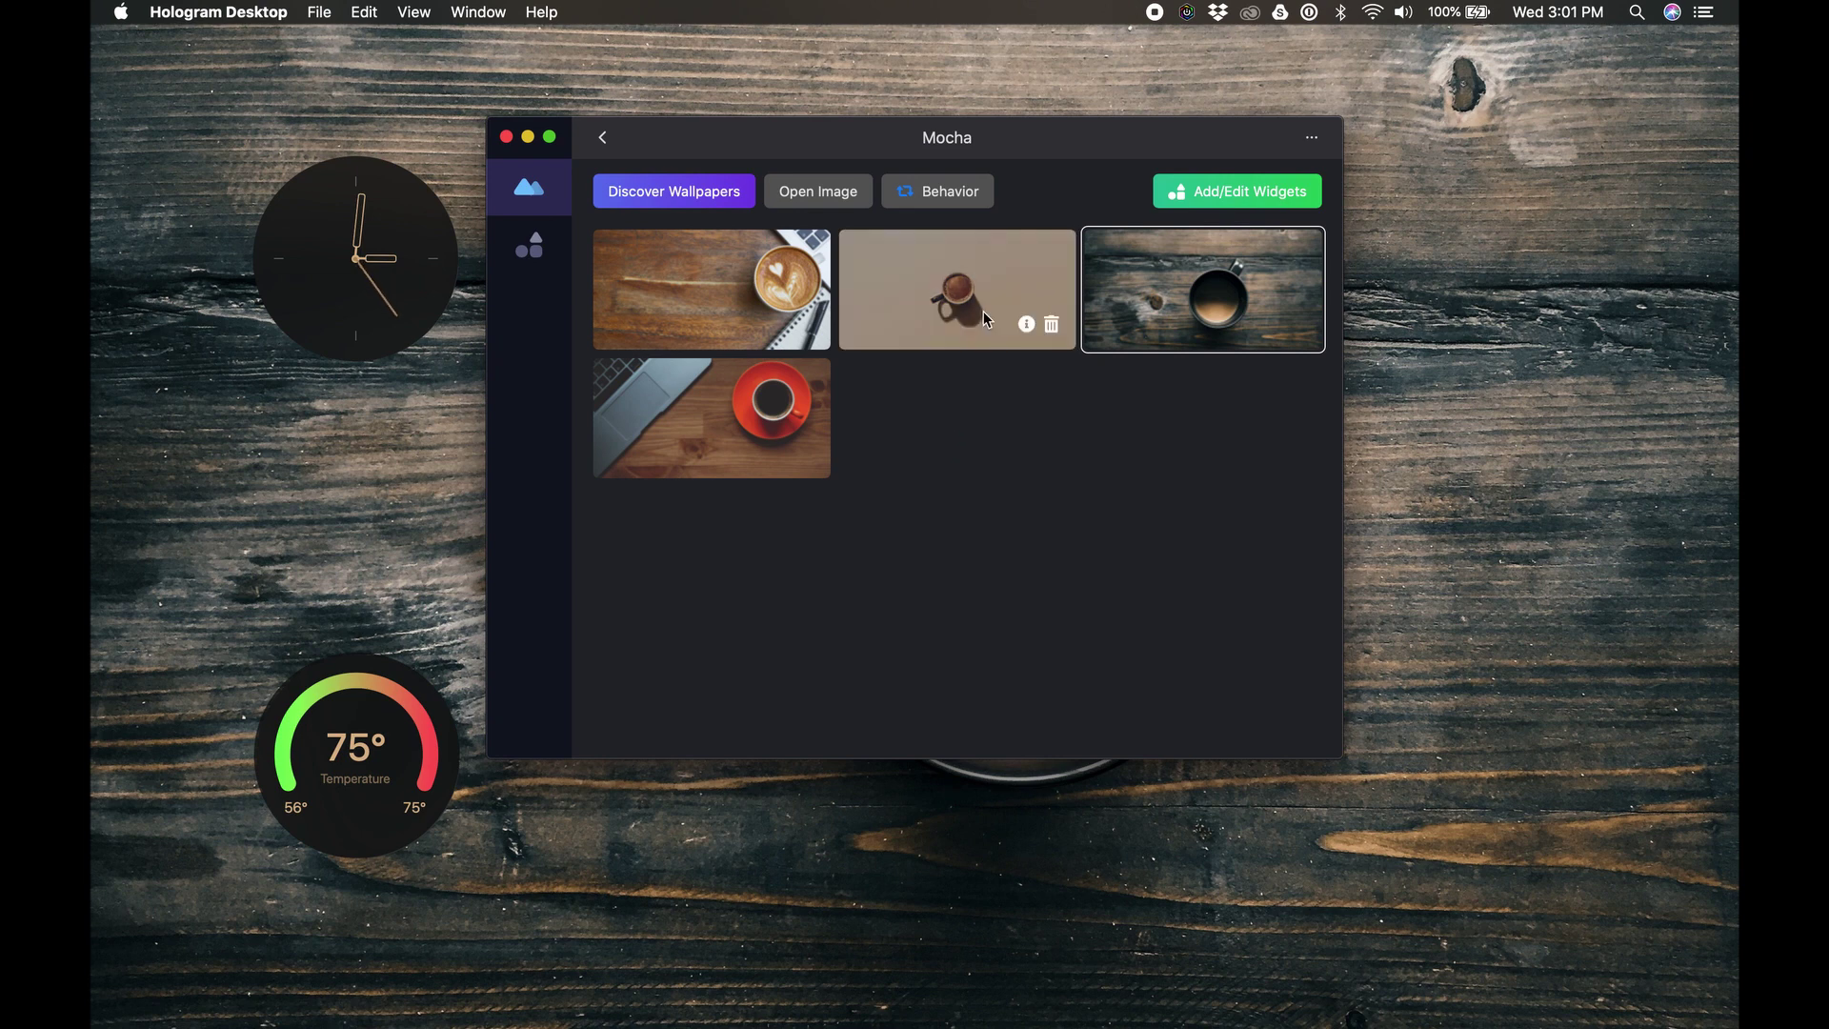
left_click(941, 200)
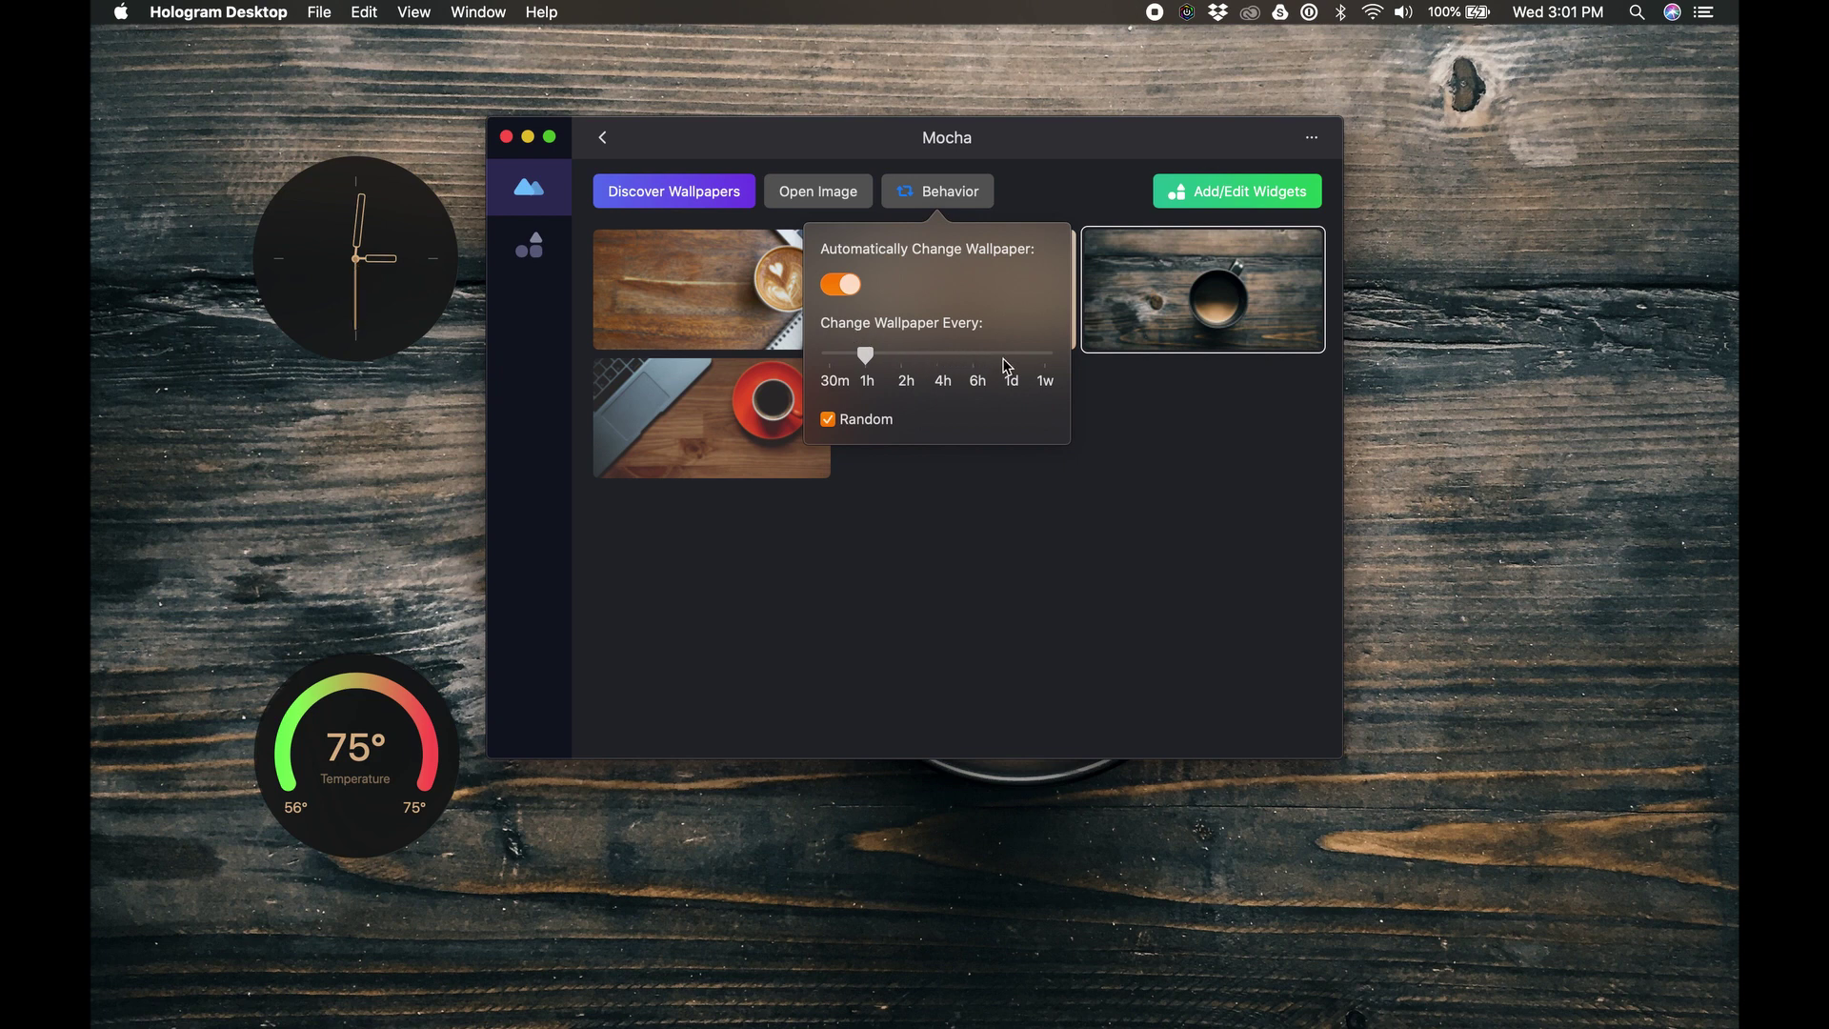
left_click(843, 284)
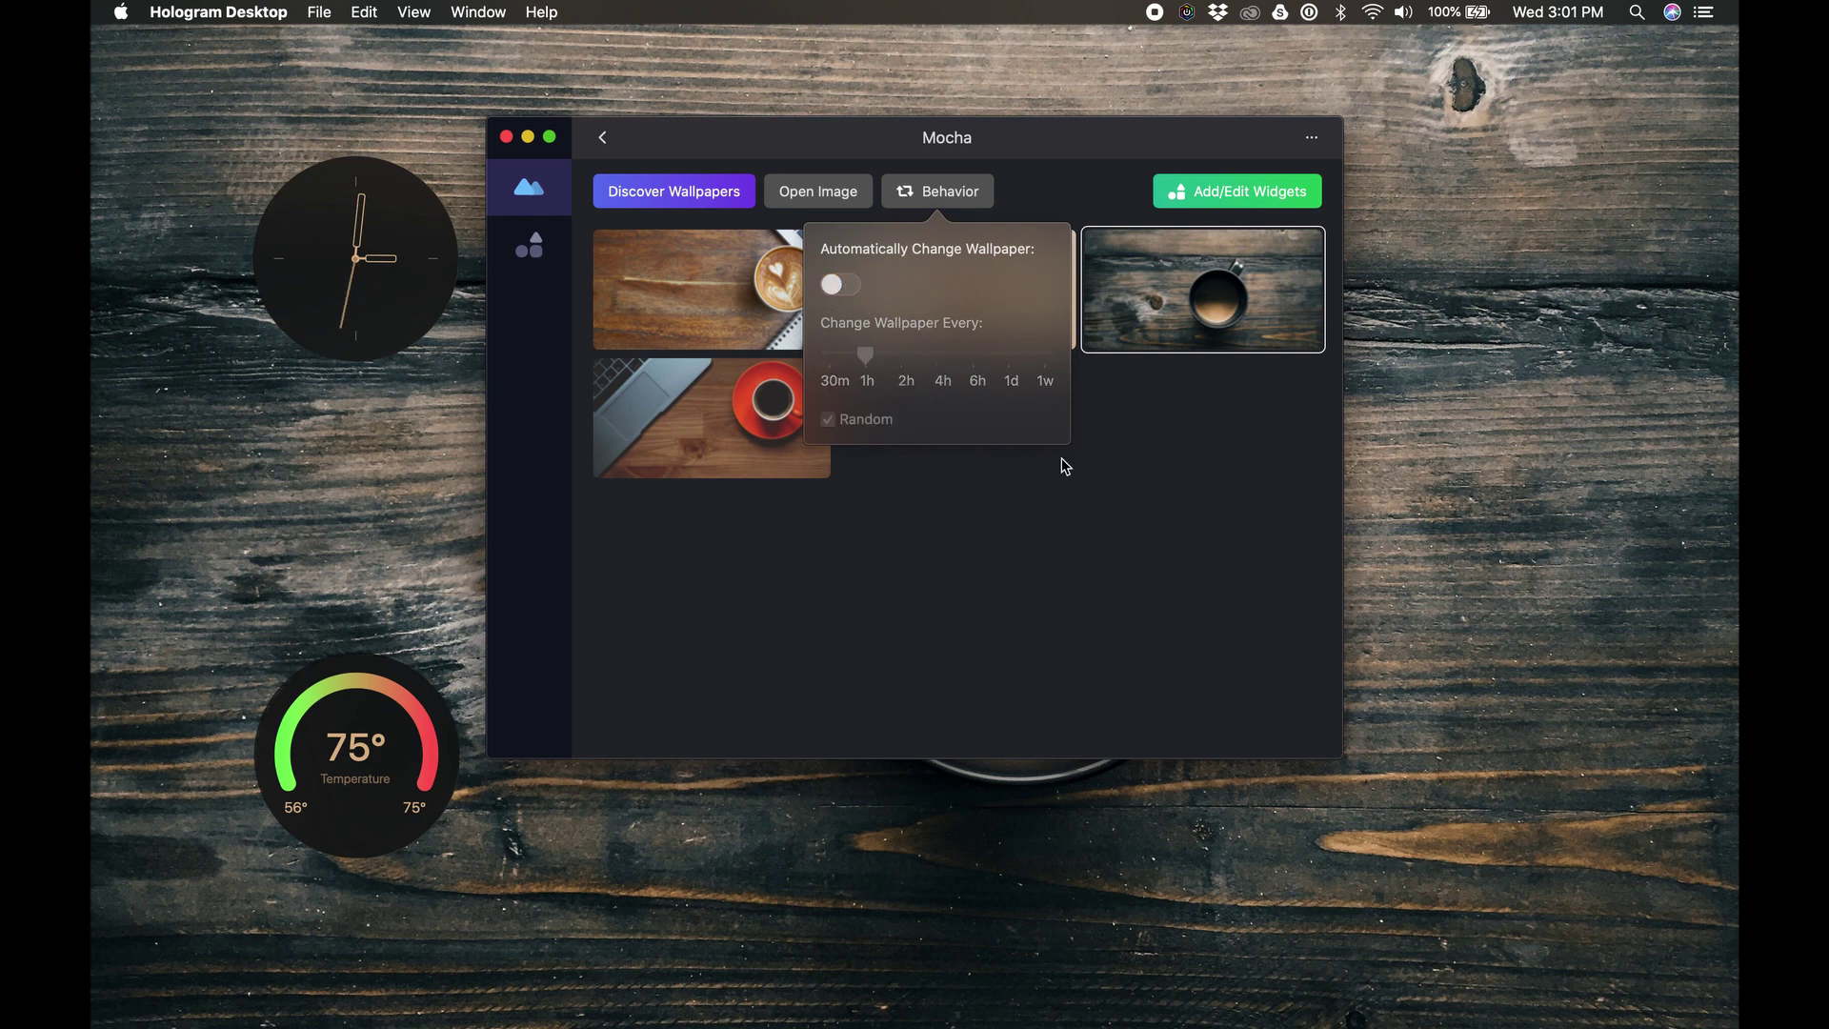
left_click(1124, 503)
mouse_move(1221, 307)
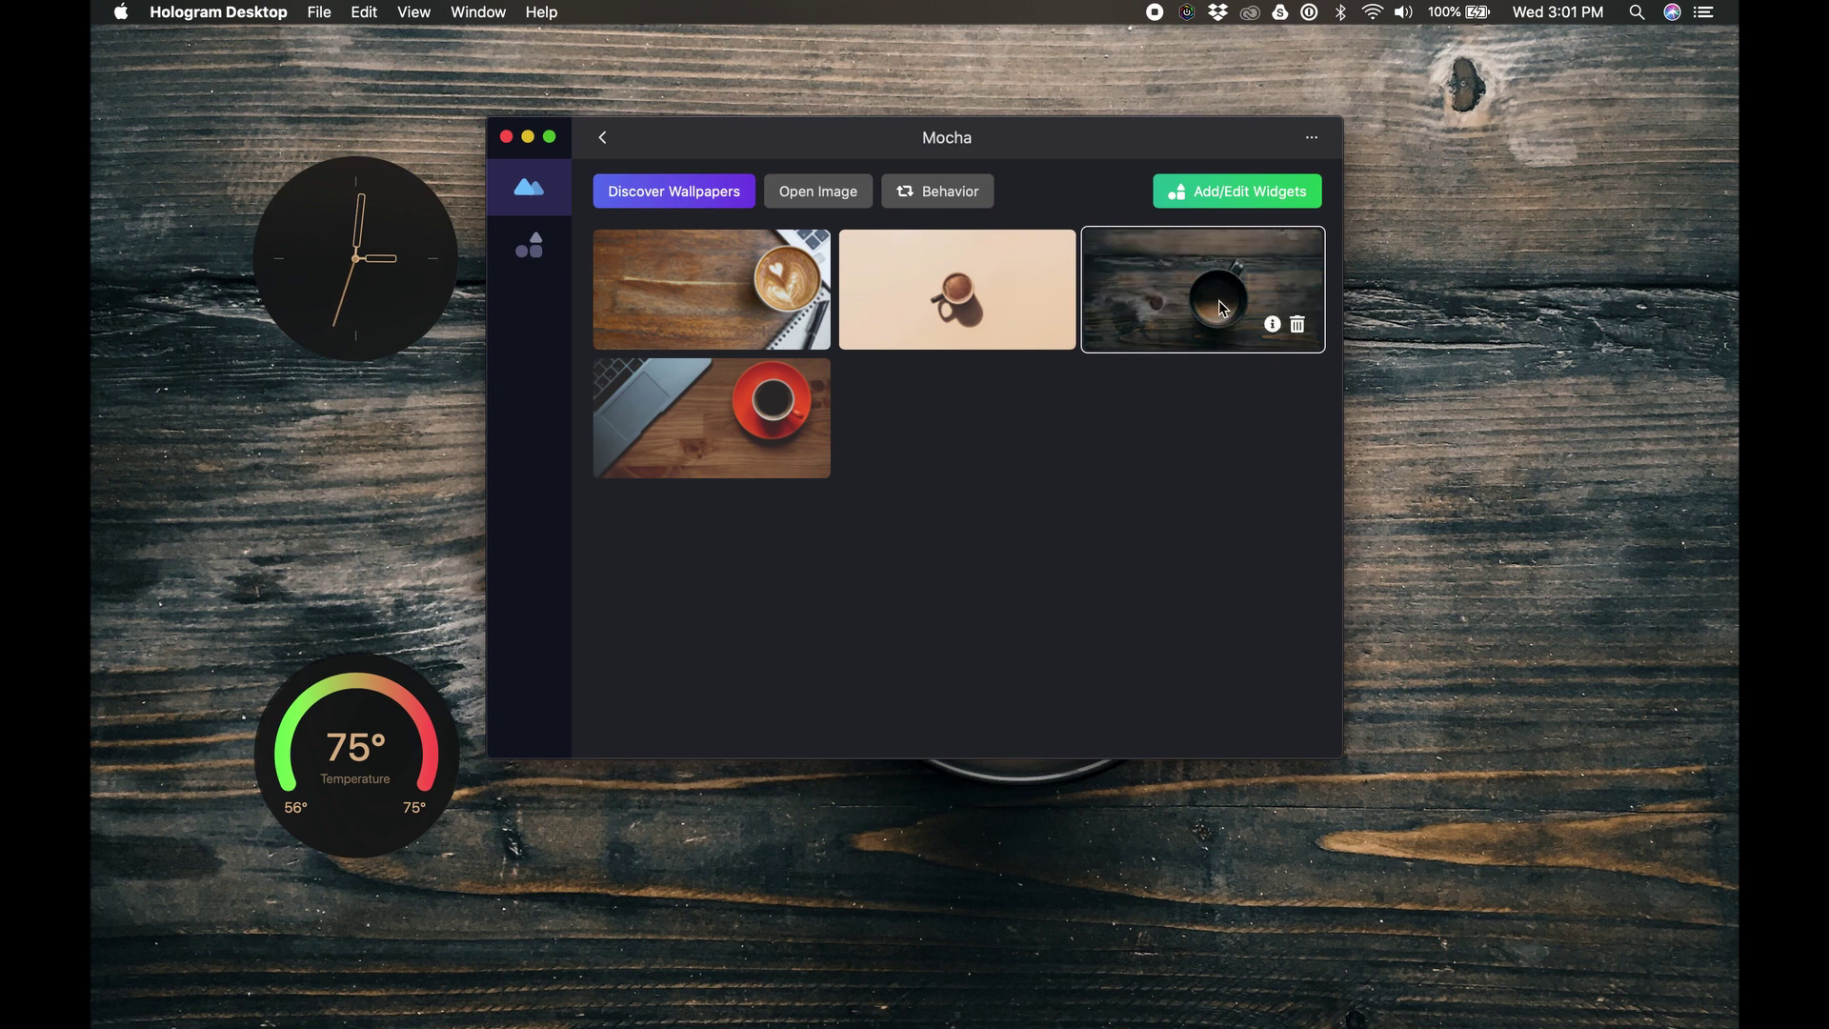
Step: Start editing the theme's widgets, then move and enlarge the analog clock so it fills the rim of the coffee mug
left_click(1225, 201)
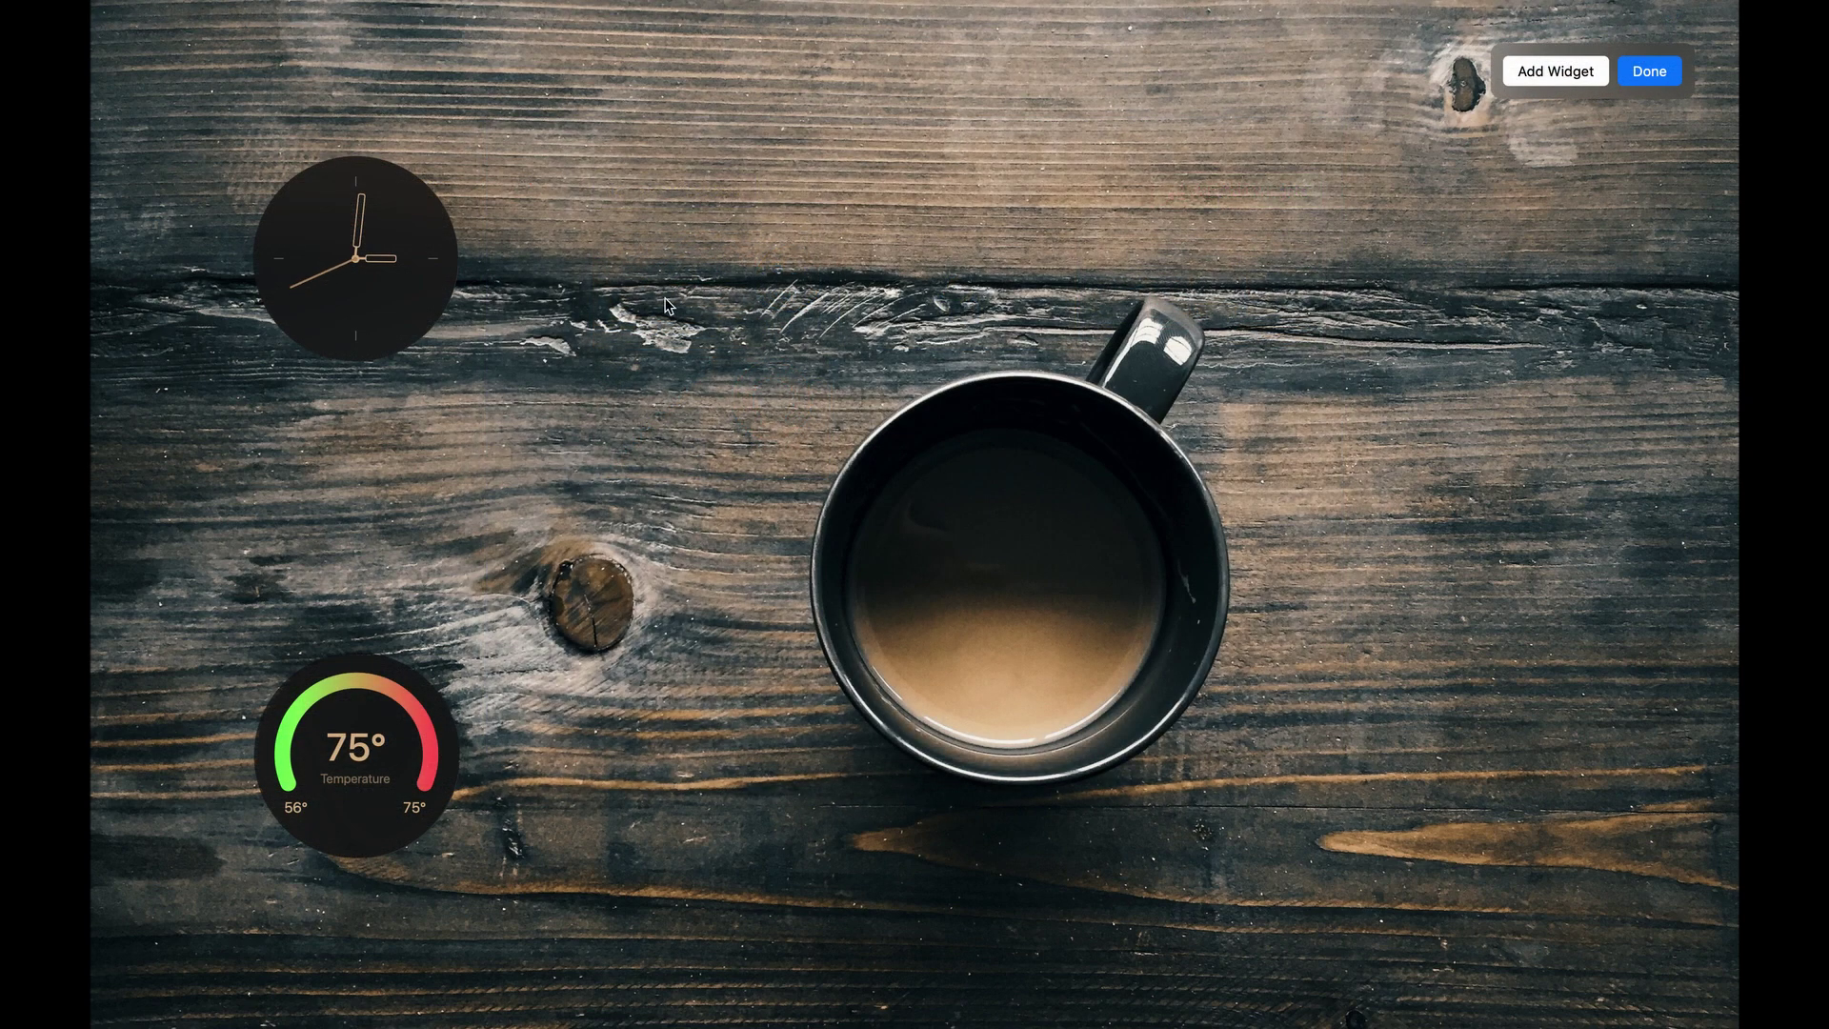
mouse_move(373, 254)
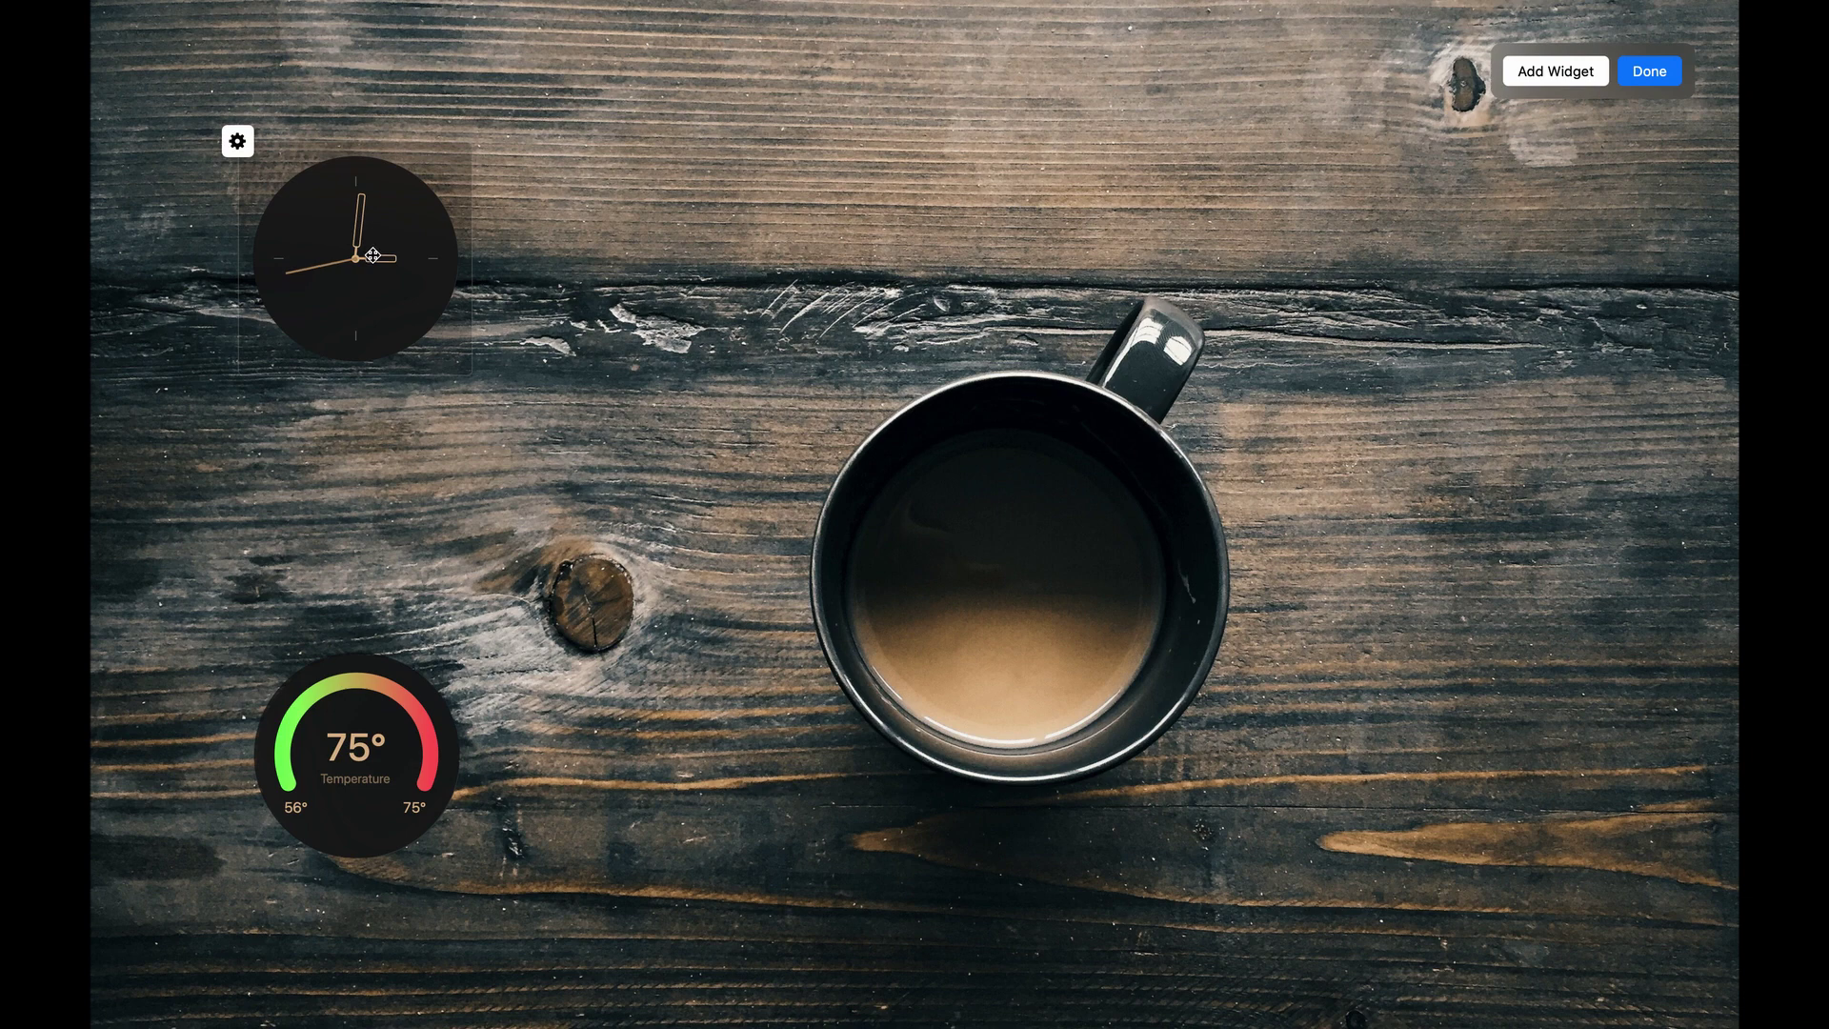
left_click_drag(372, 254, 1029, 535)
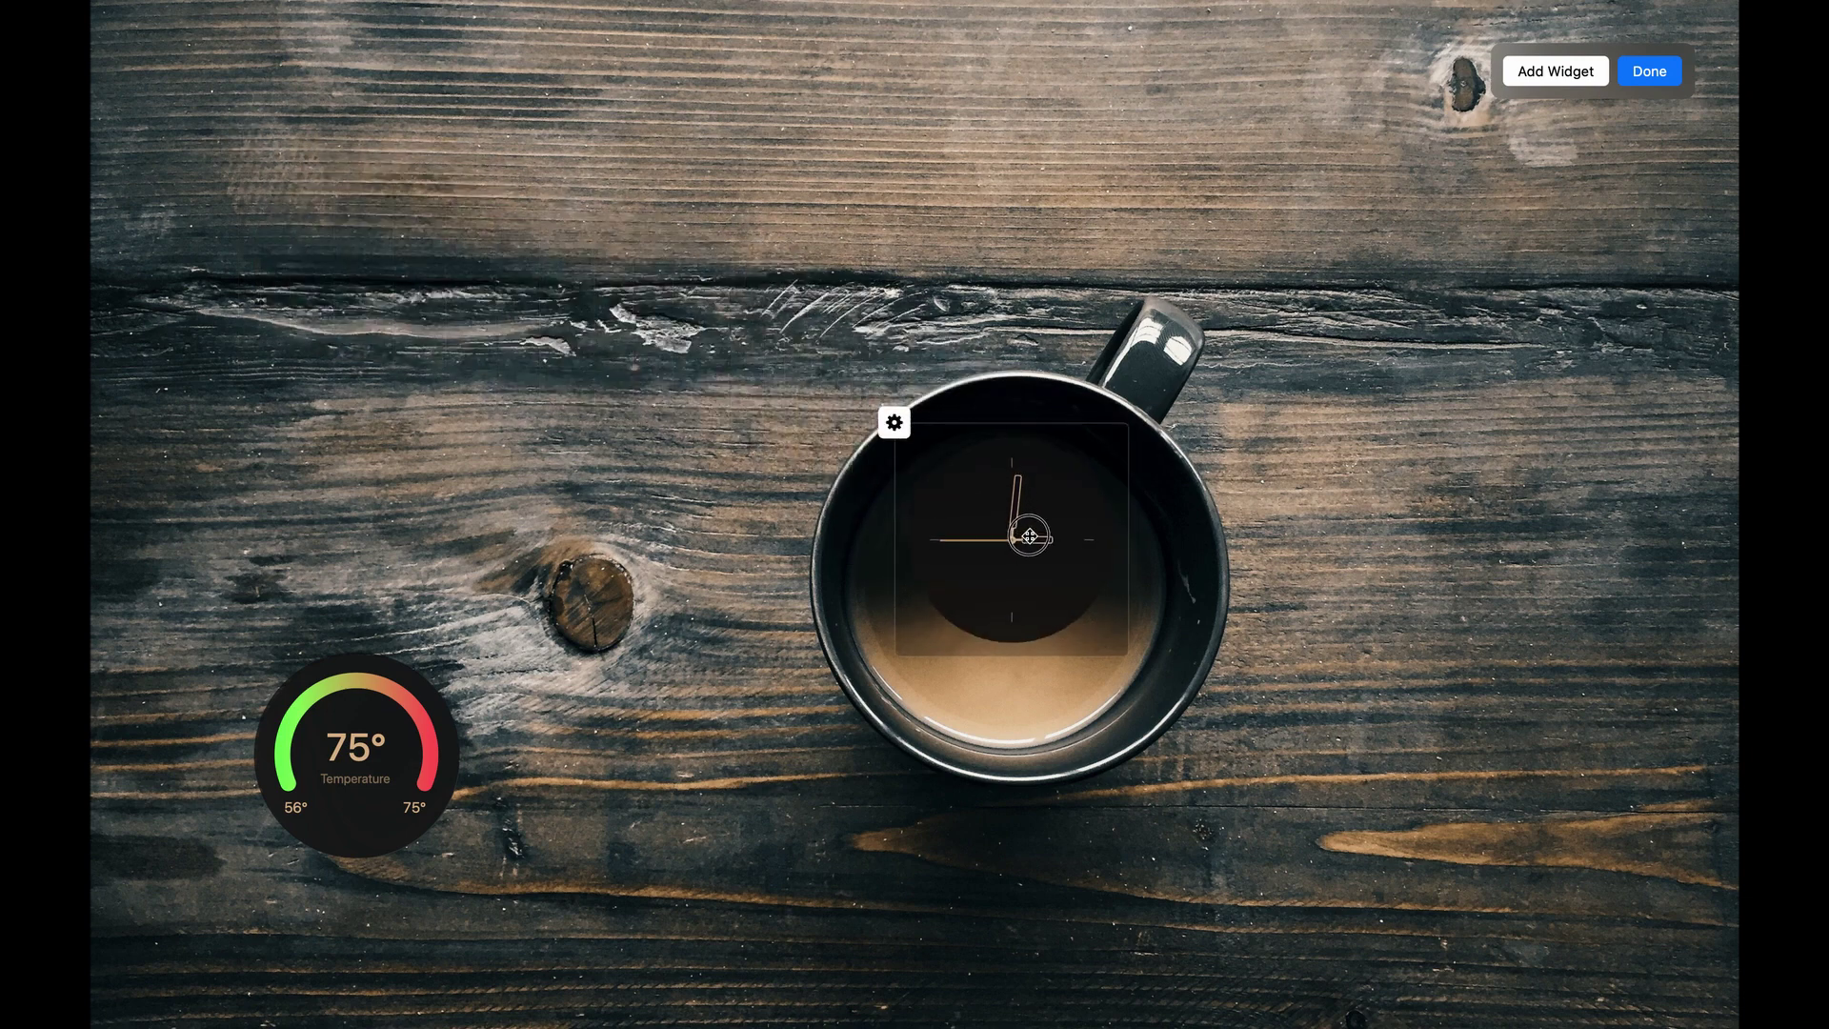
left_click_drag(1127, 662, 1295, 846)
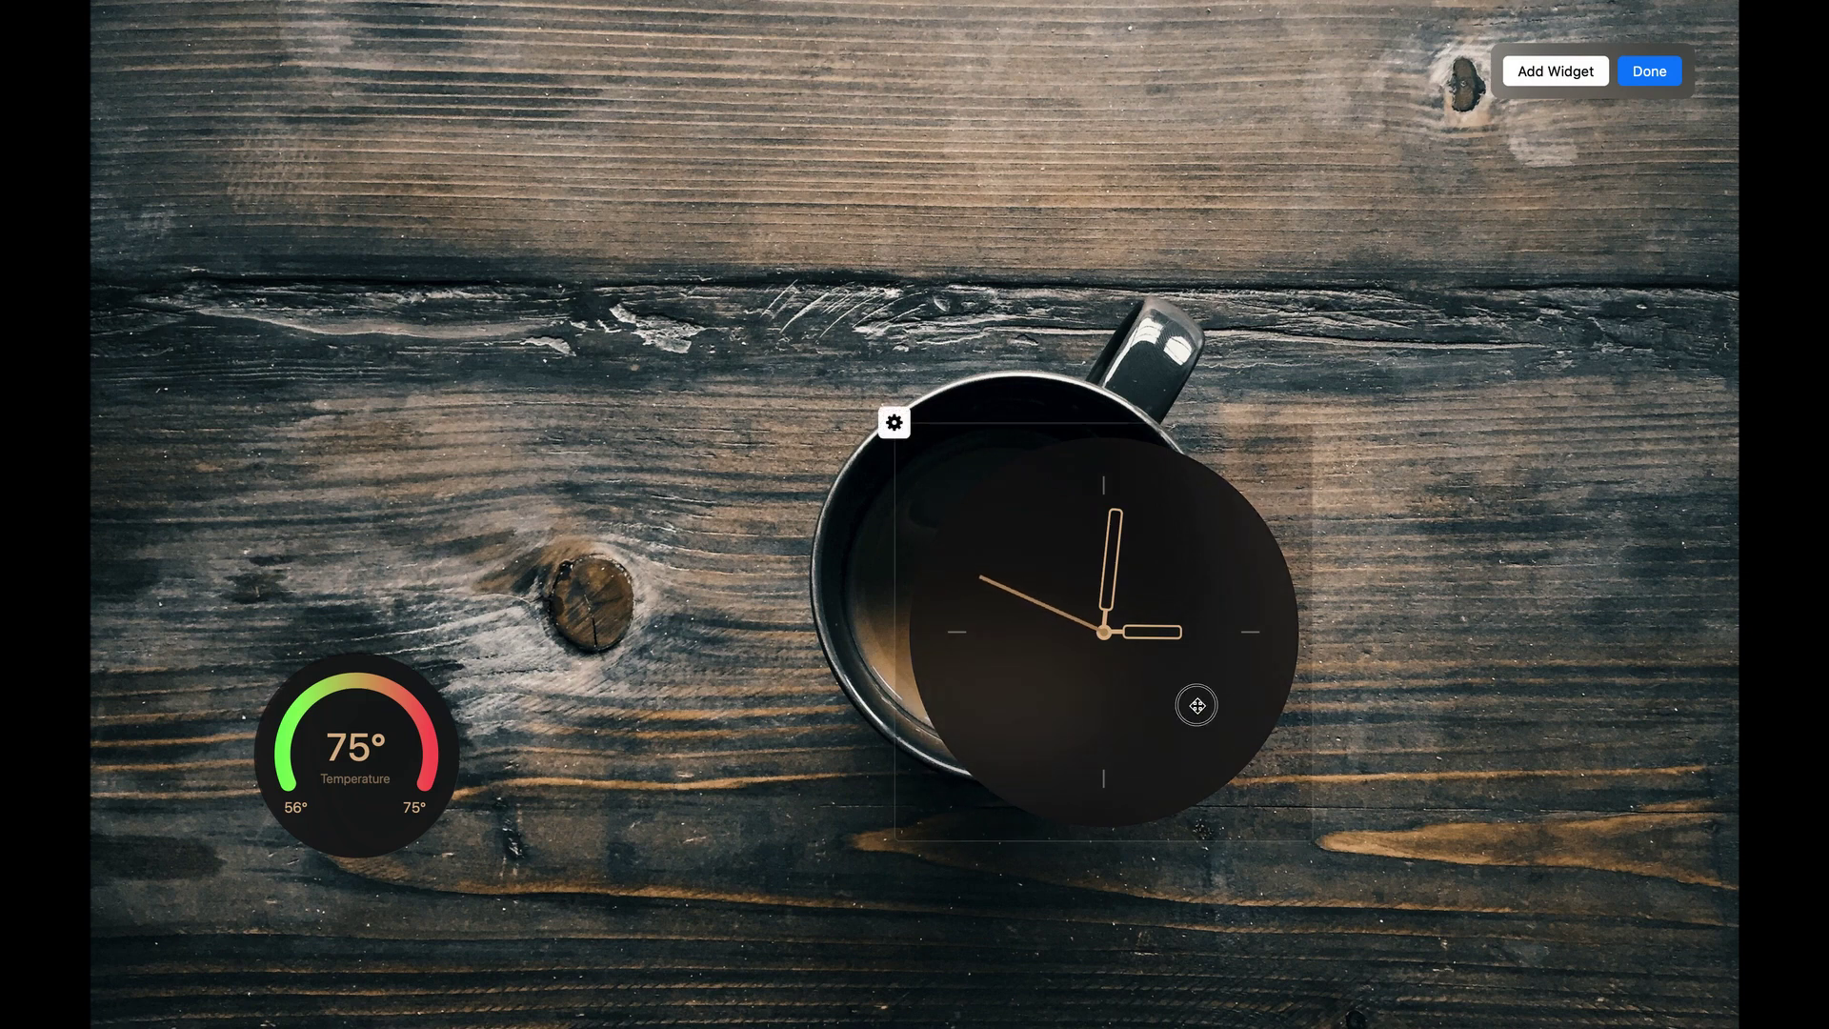
left_click_drag(1197, 705, 1120, 654)
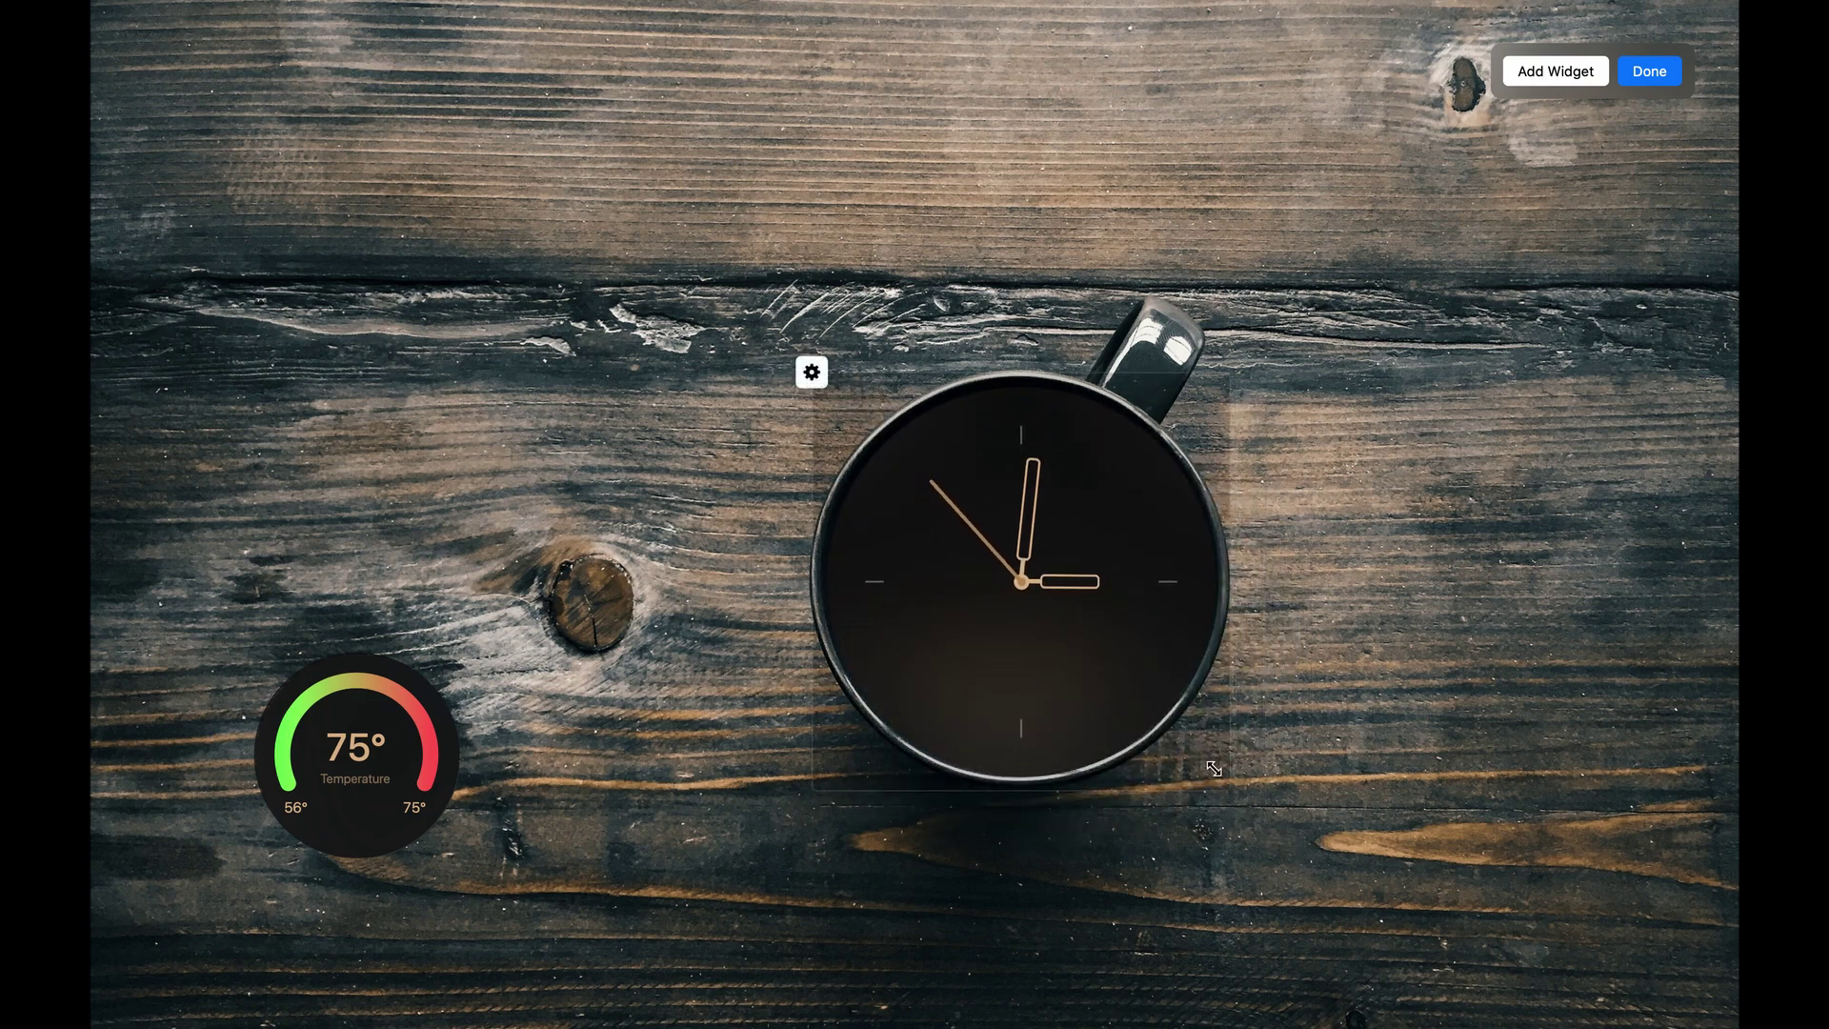
left_click_drag(1214, 768, 1210, 776)
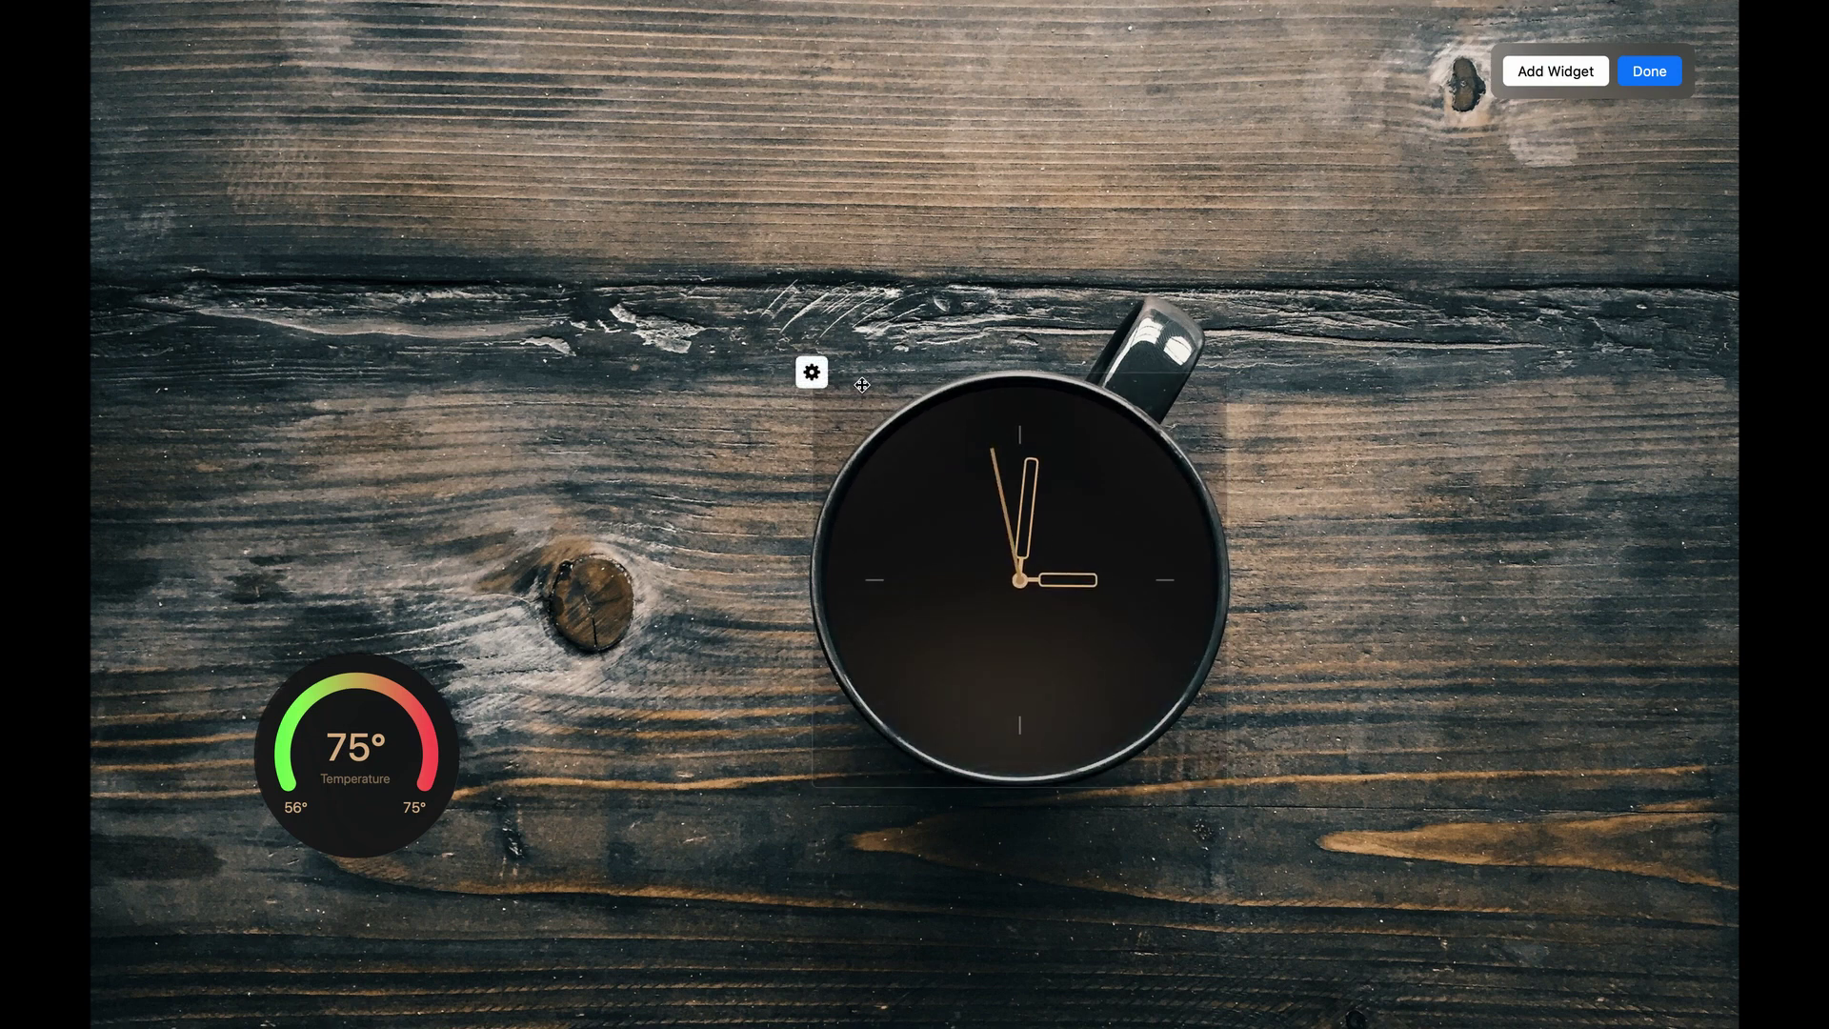
Step: Set the analog clock's face to Numbers and its hands to Wedge
left_click(812, 373)
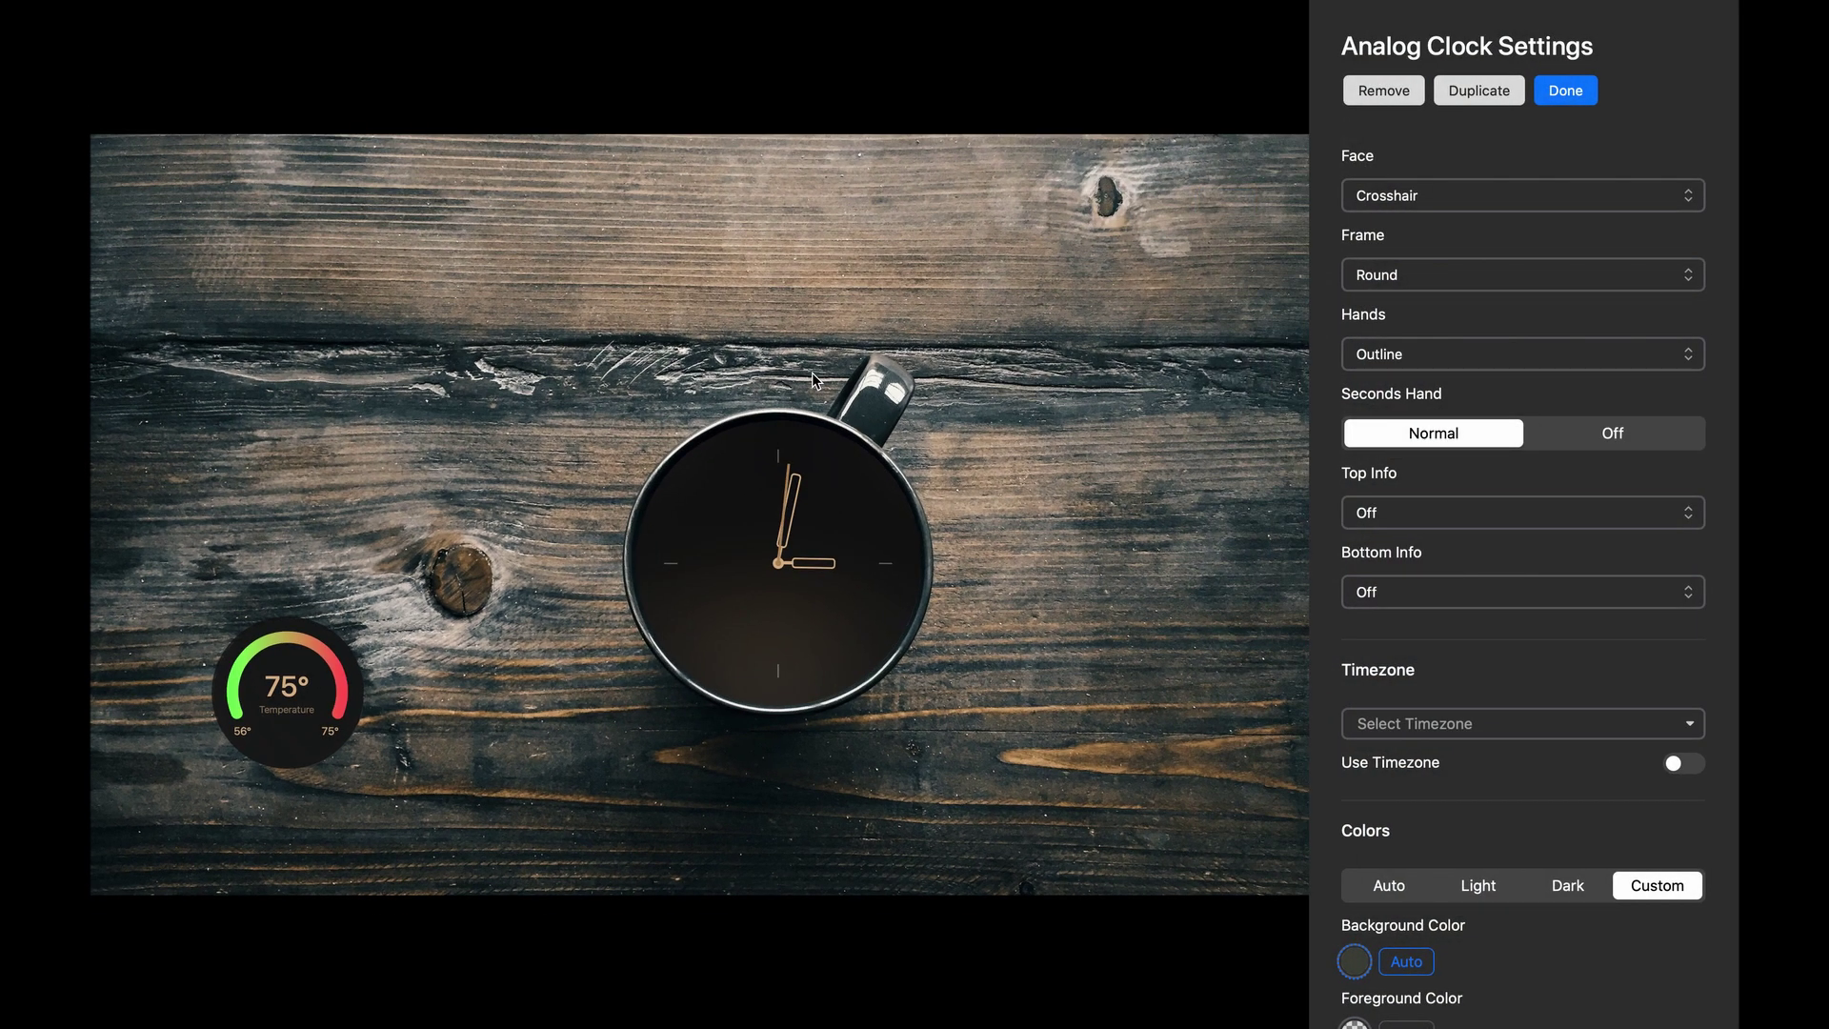
left_click(1399, 191)
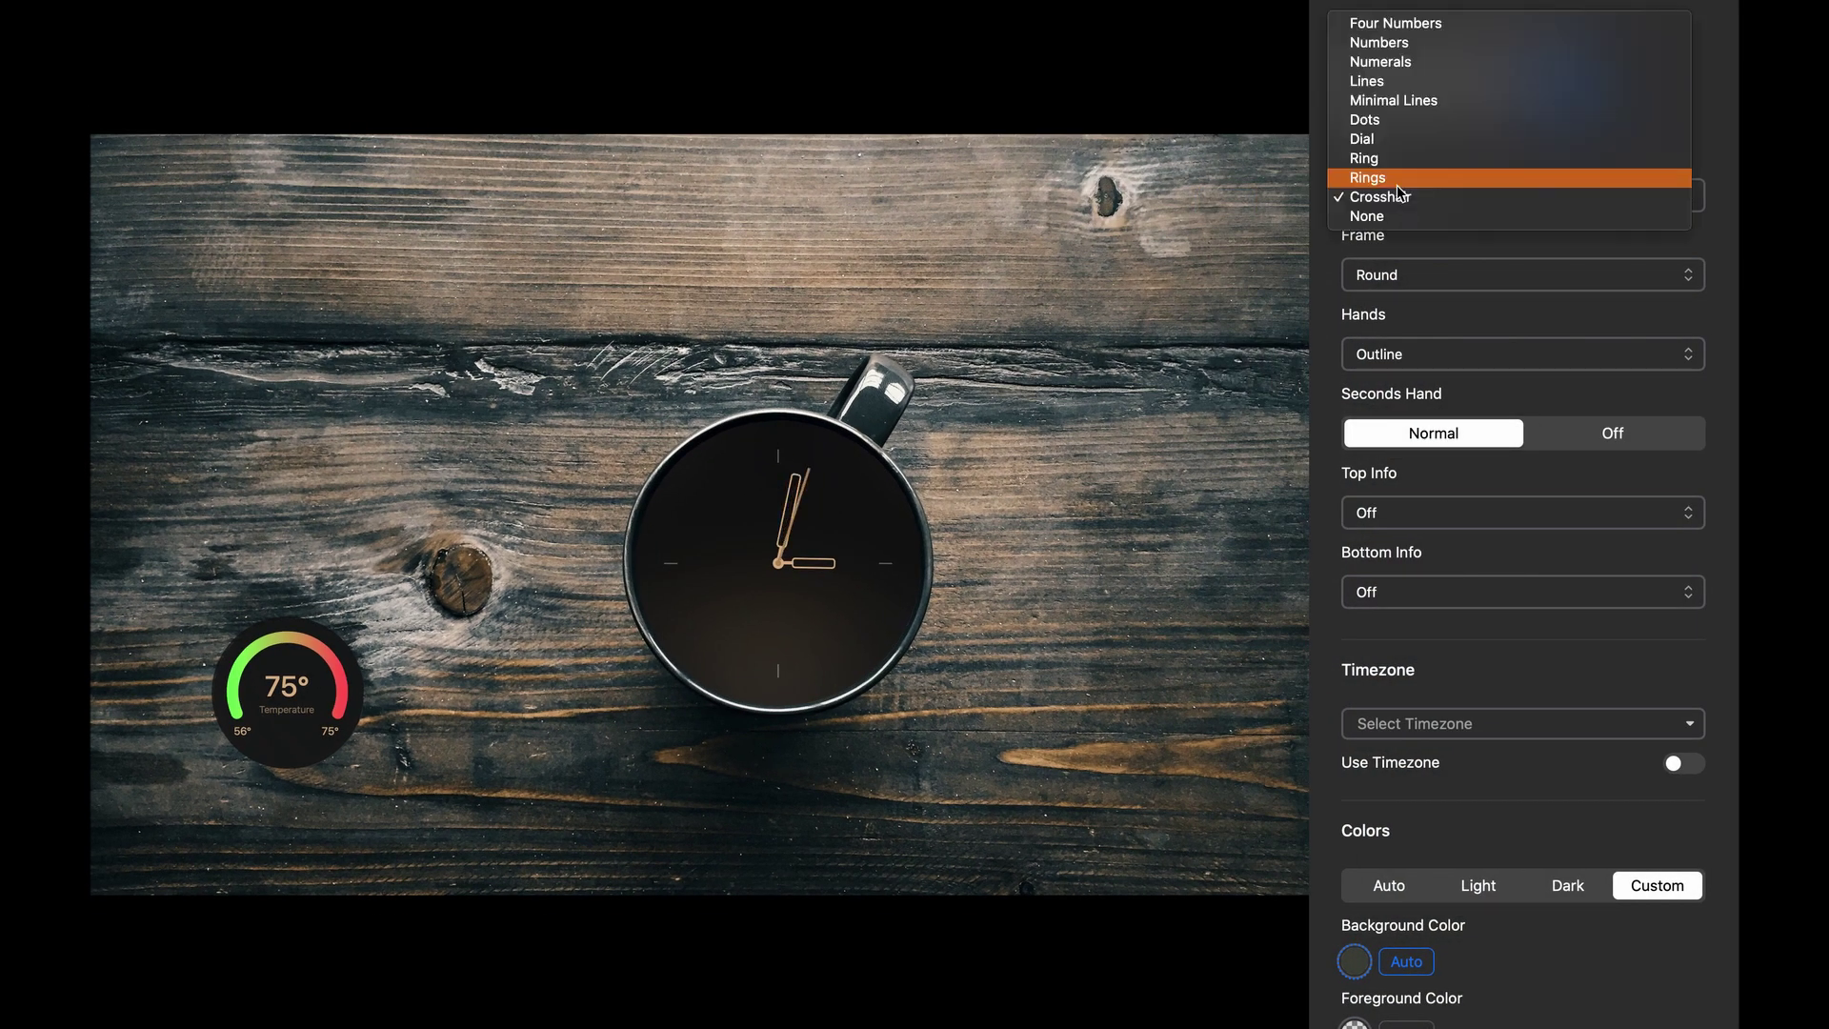
left_click(1394, 42)
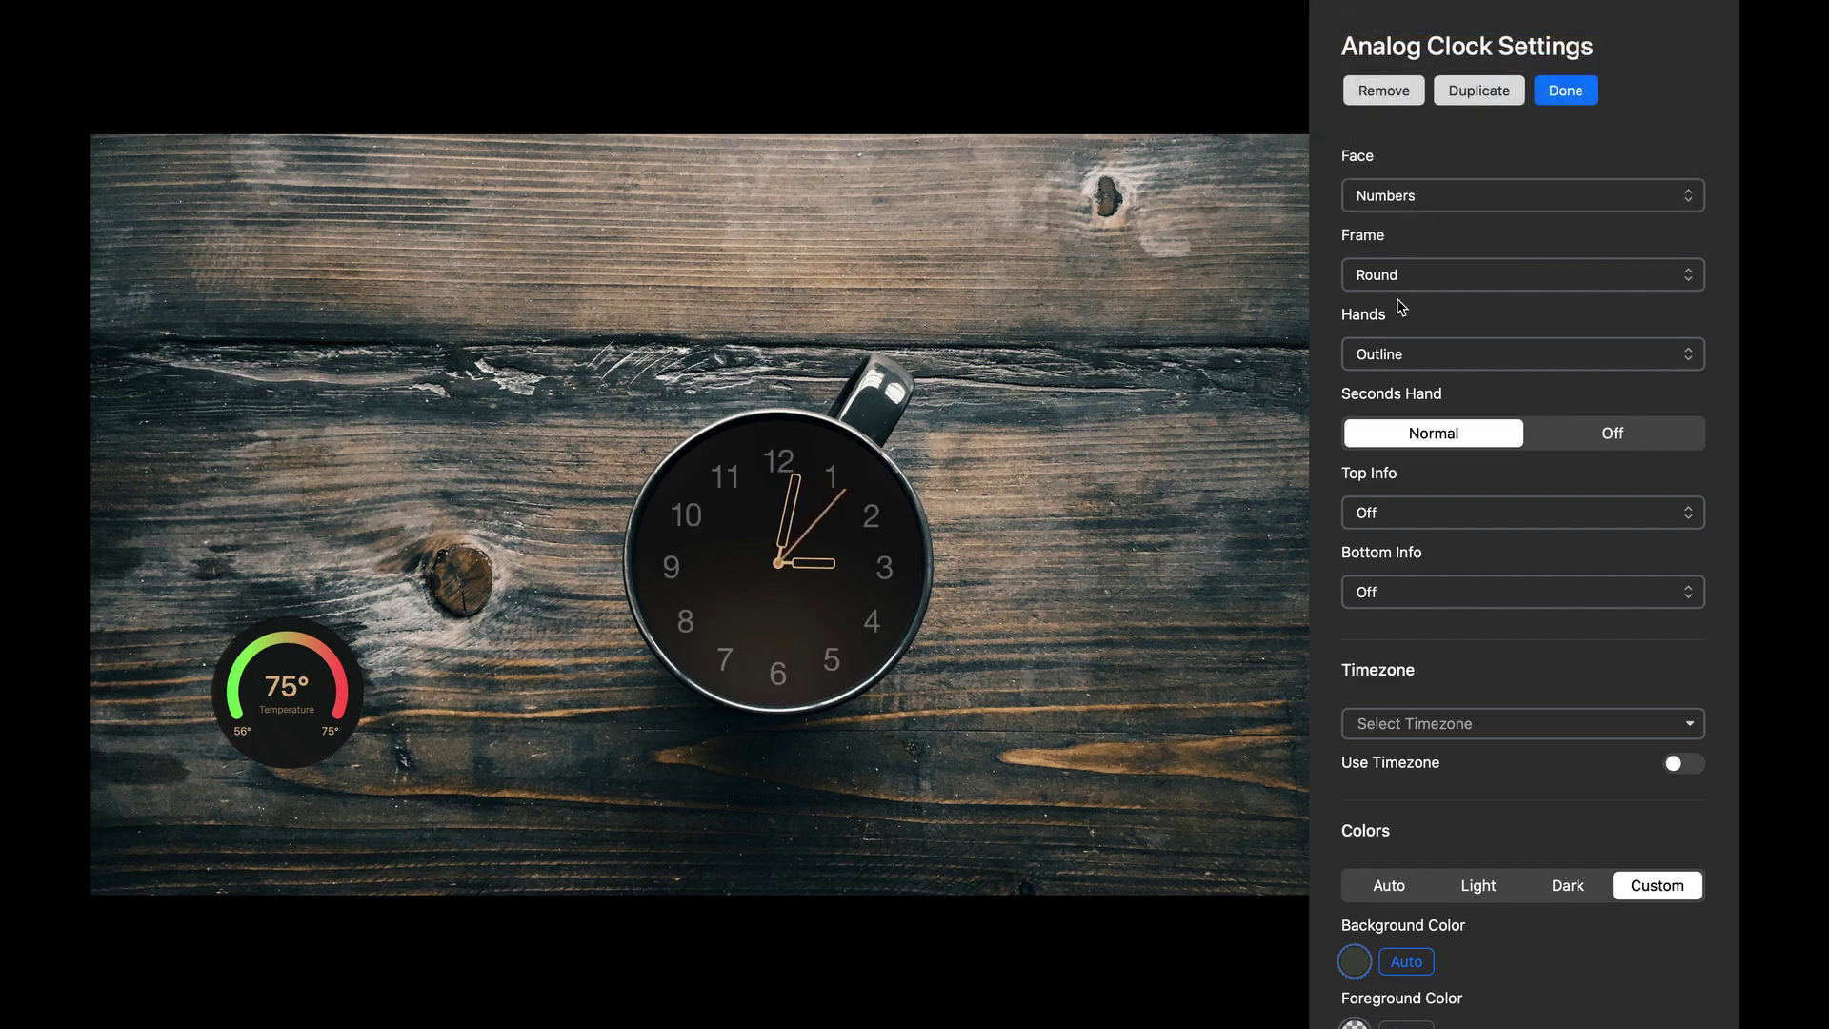
left_click(1384, 359)
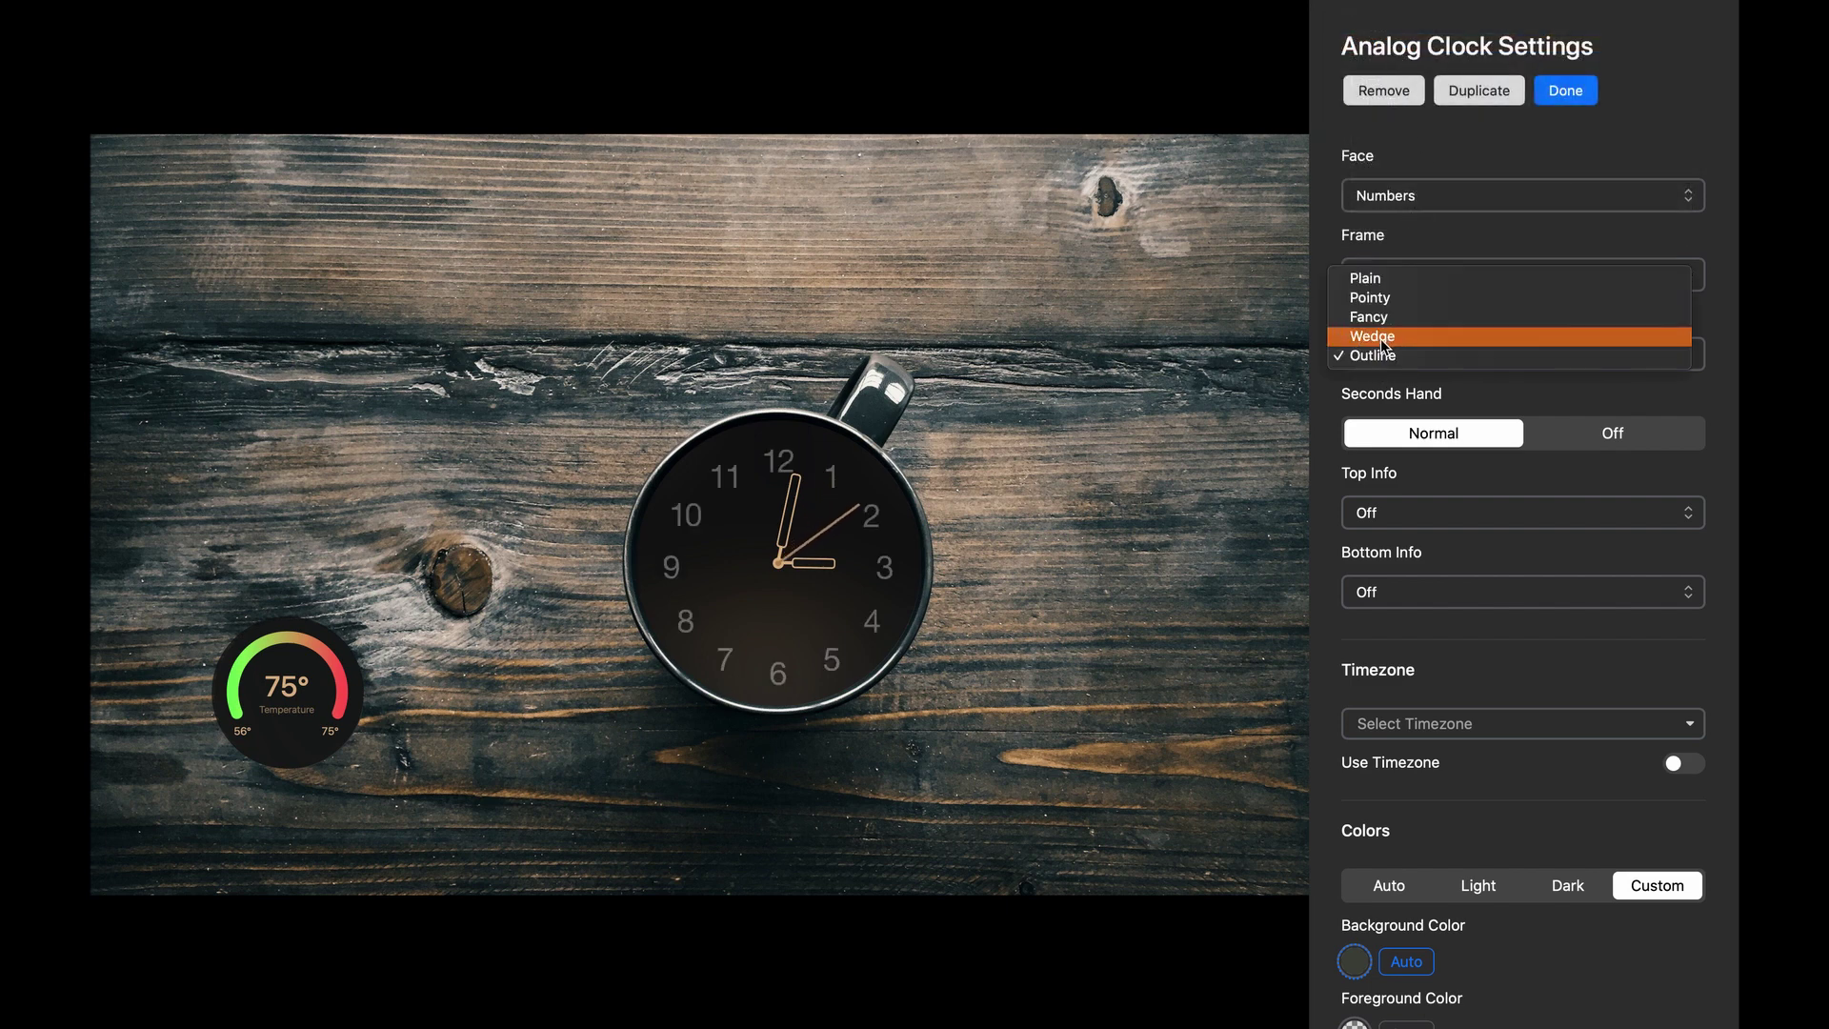
left_click(1381, 340)
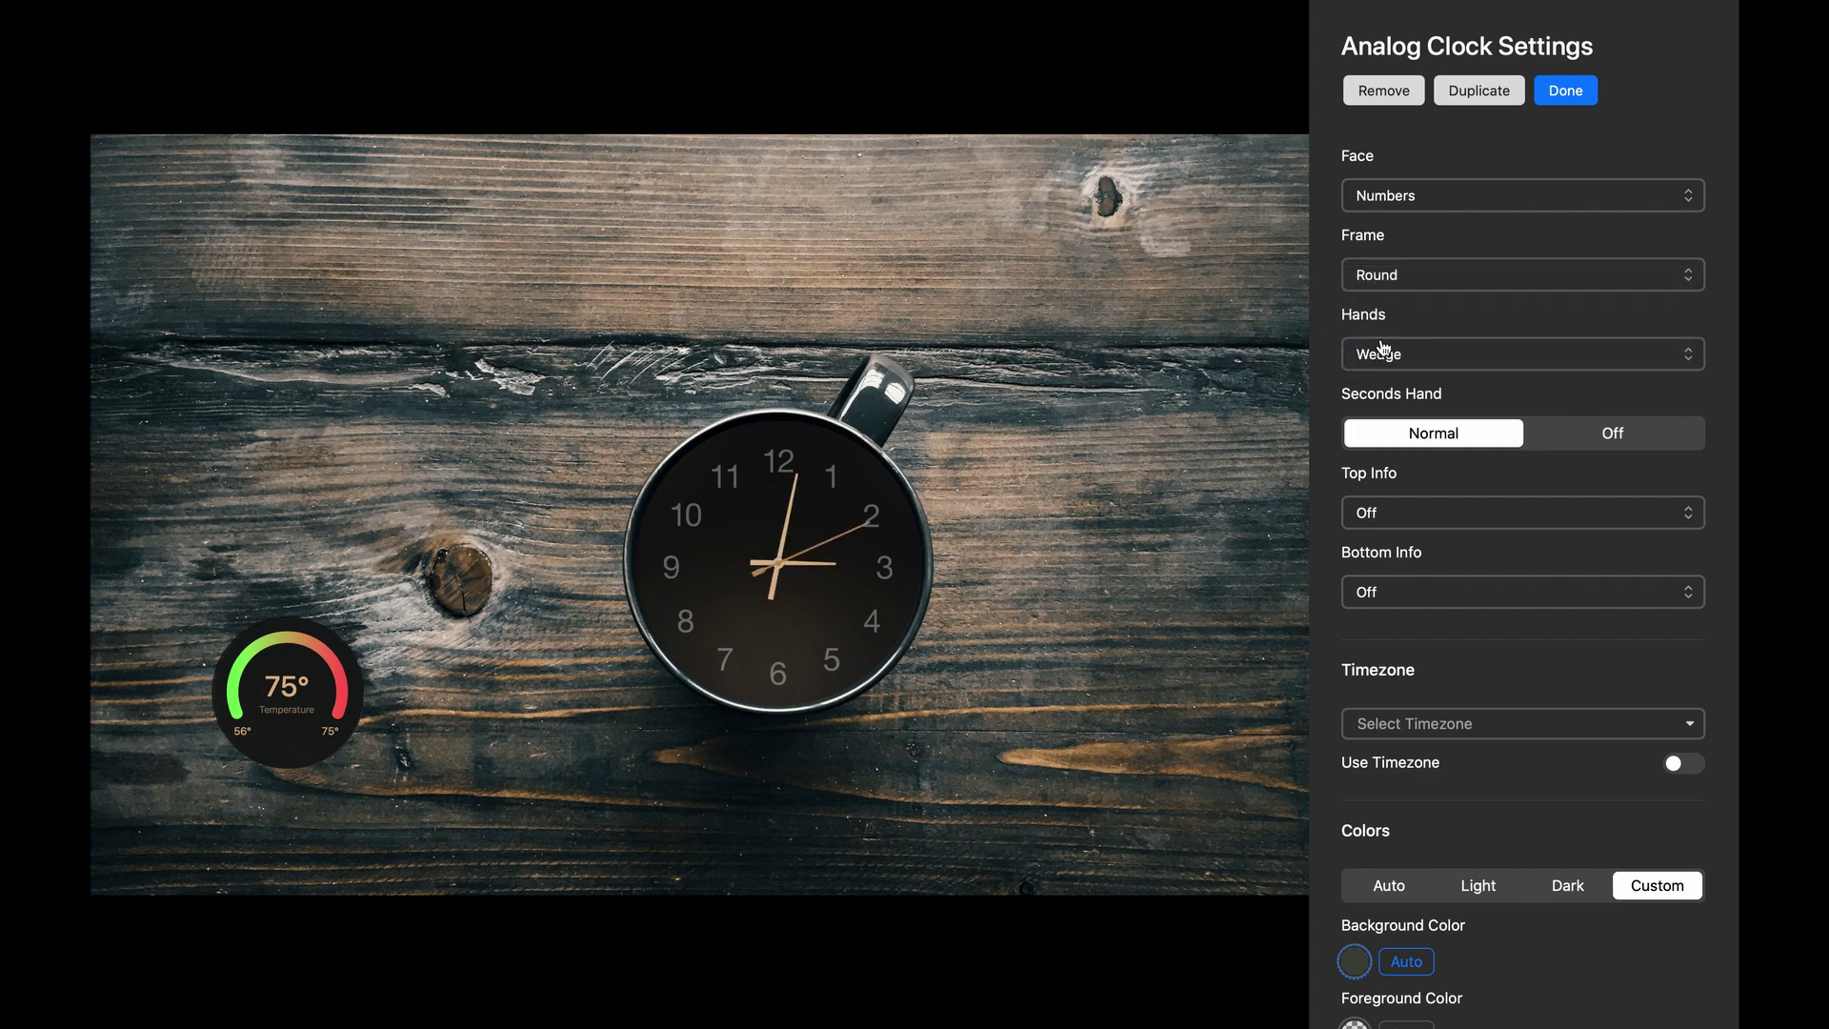
Step: Make the clock's custom background color #41453d mostly transparent
scroll(1553, 332, "down", 4)
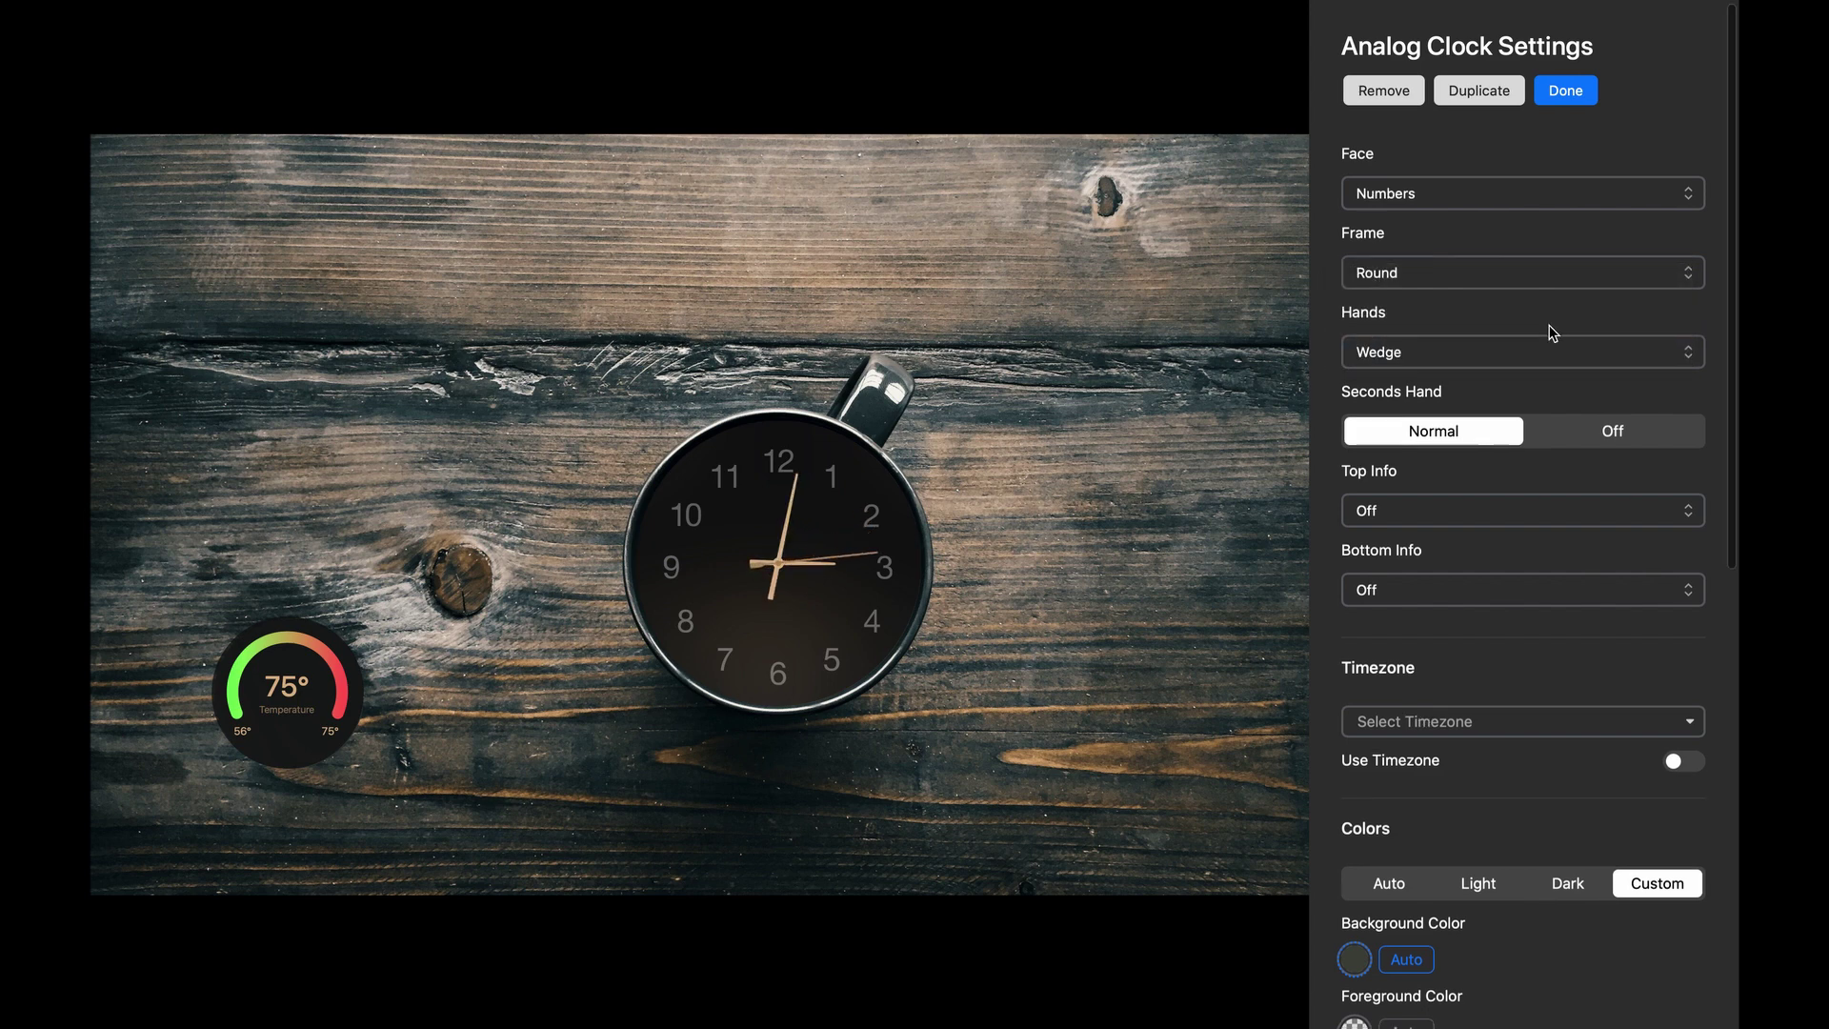
scroll(1553, 332, "down", 8)
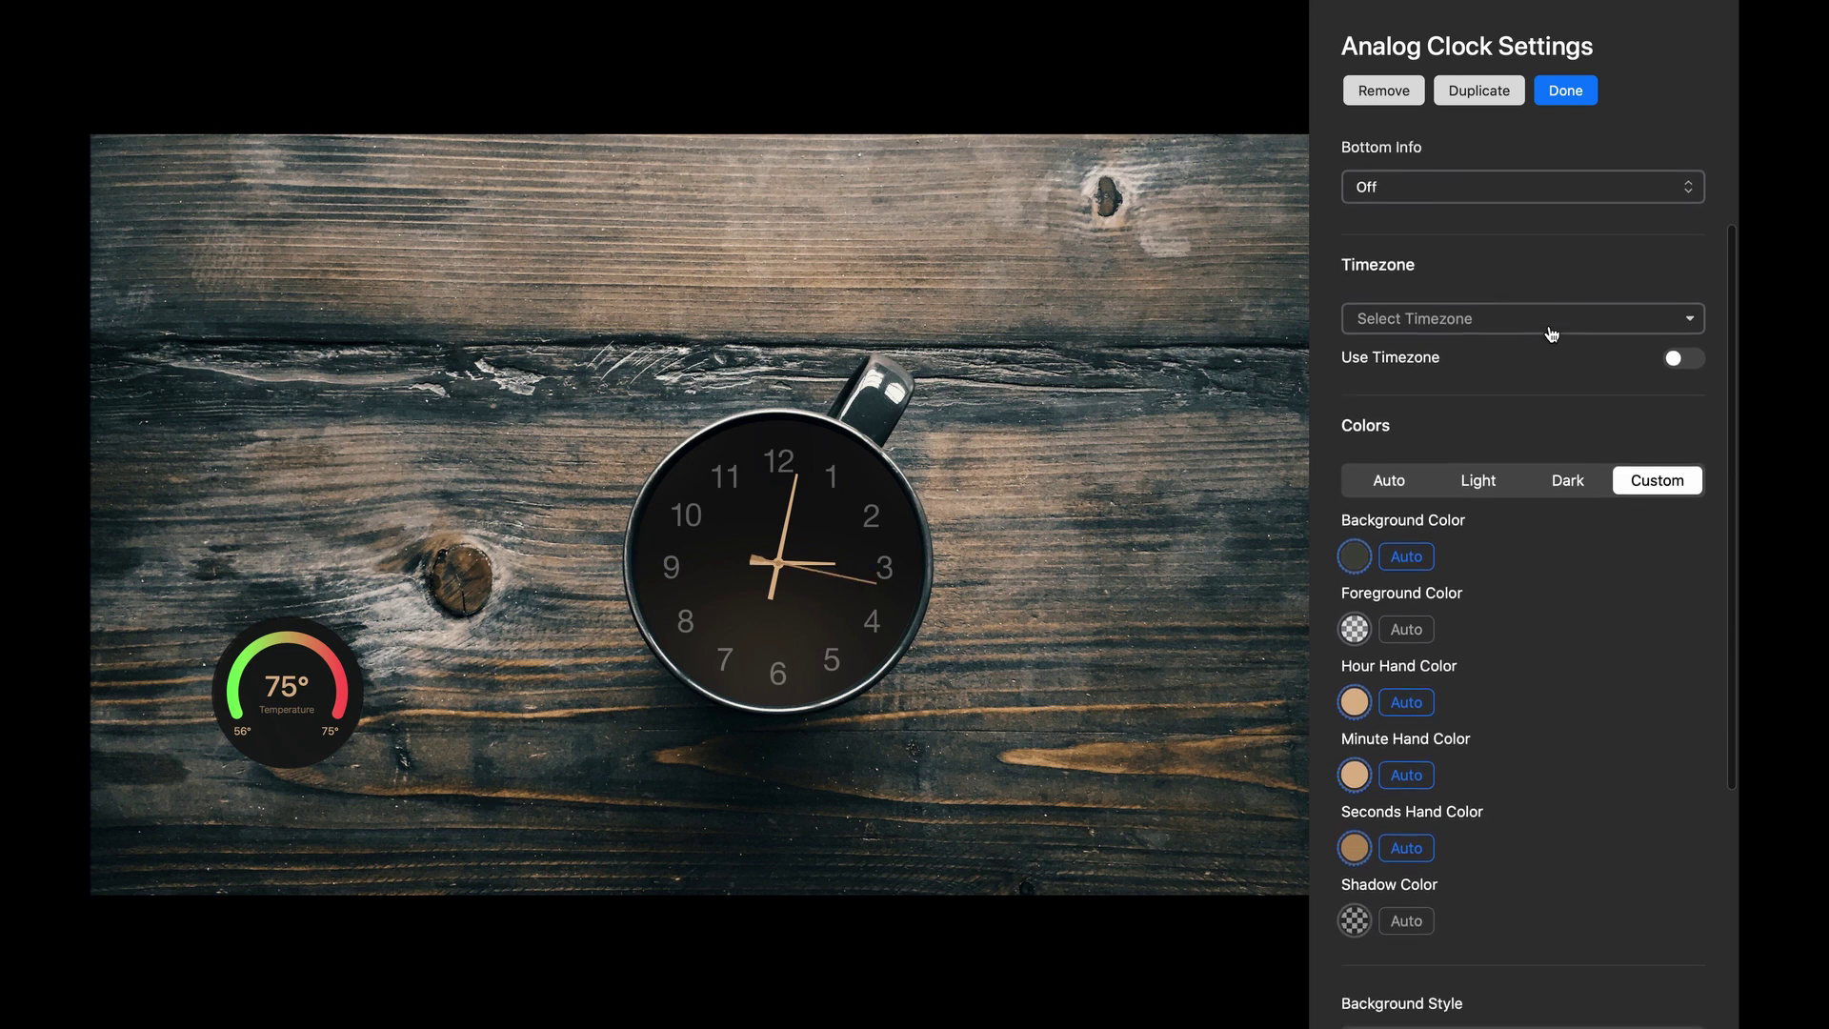
scroll(1553, 332, "down", 2)
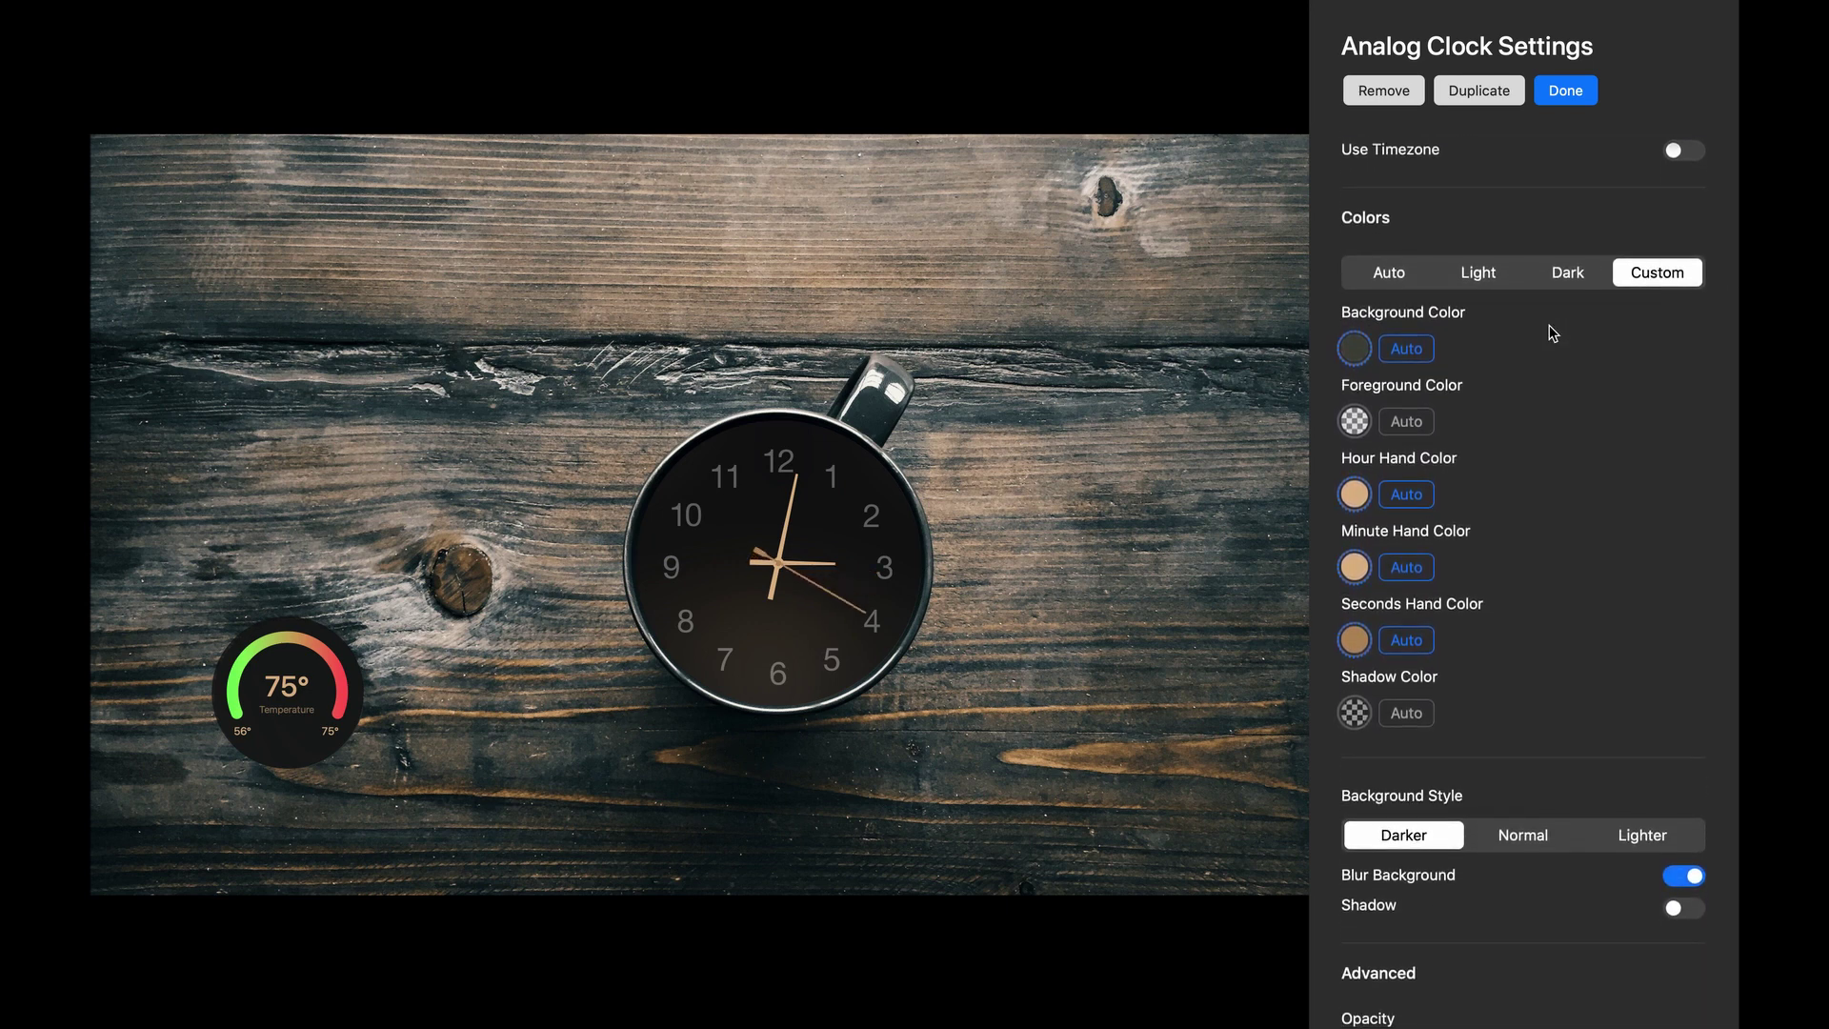
left_click(1354, 349)
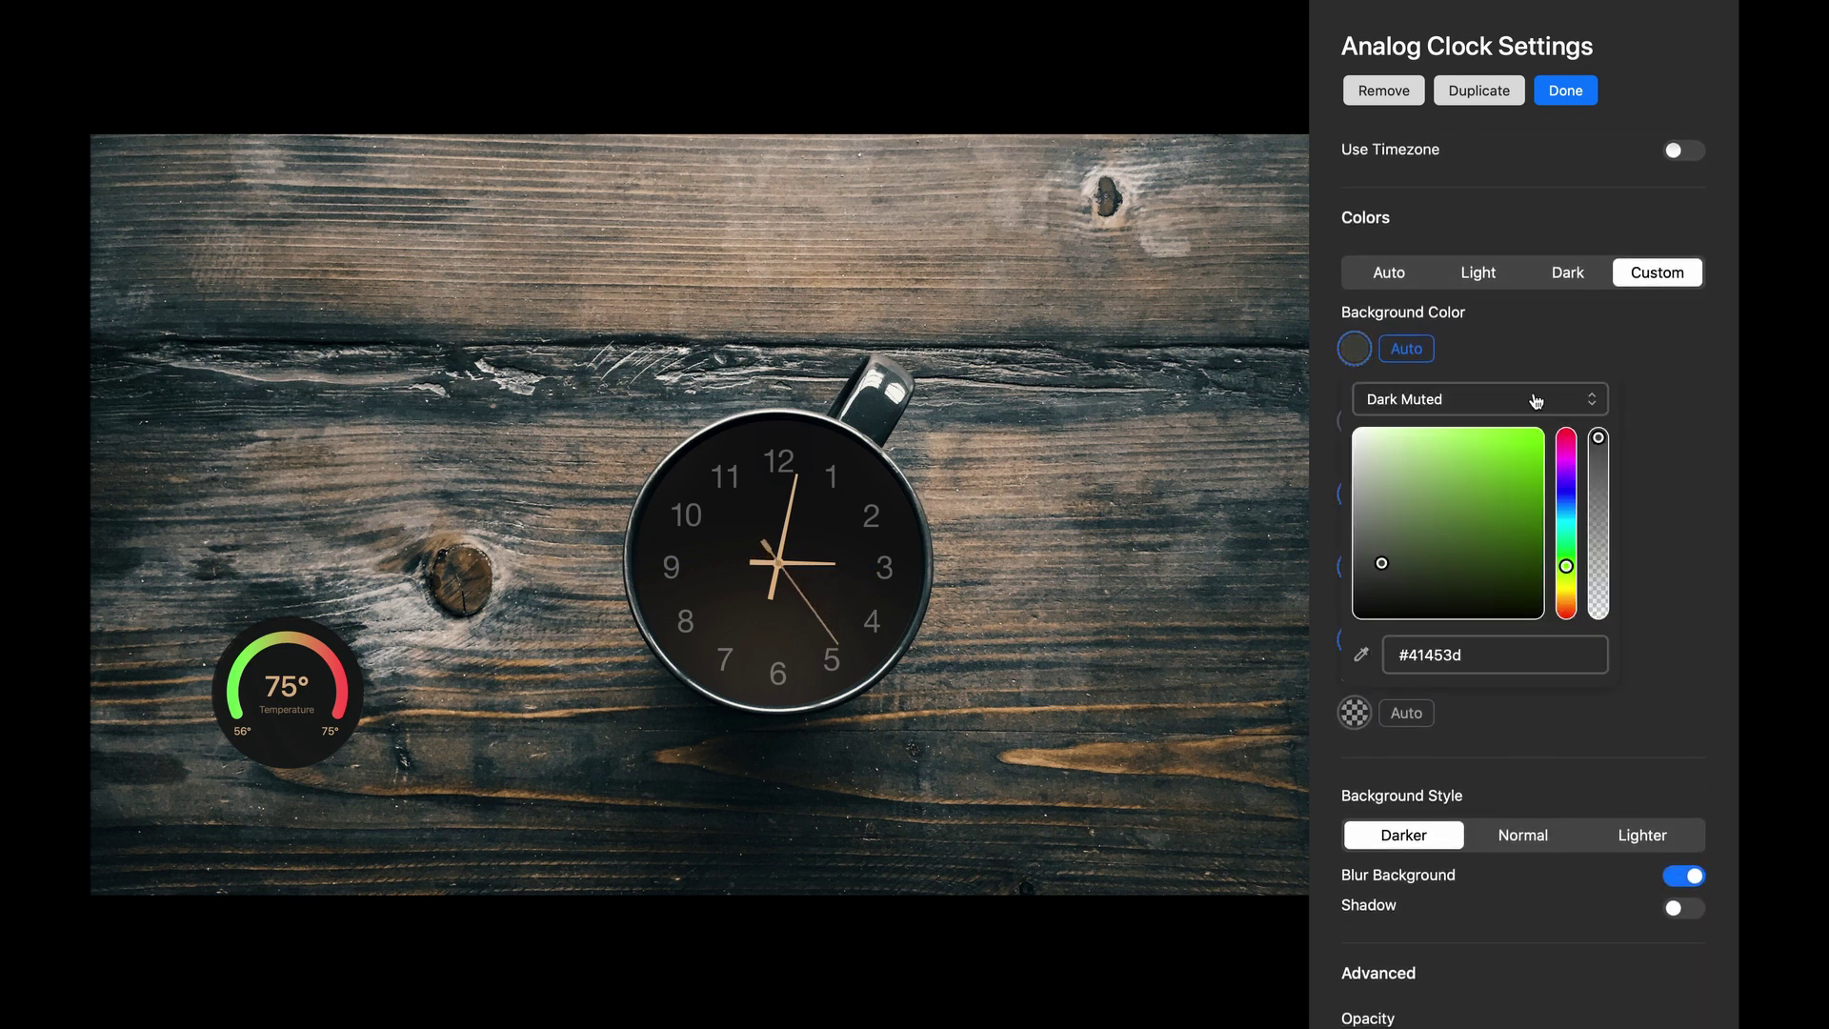
left_click_drag(1599, 438, 1590, 581)
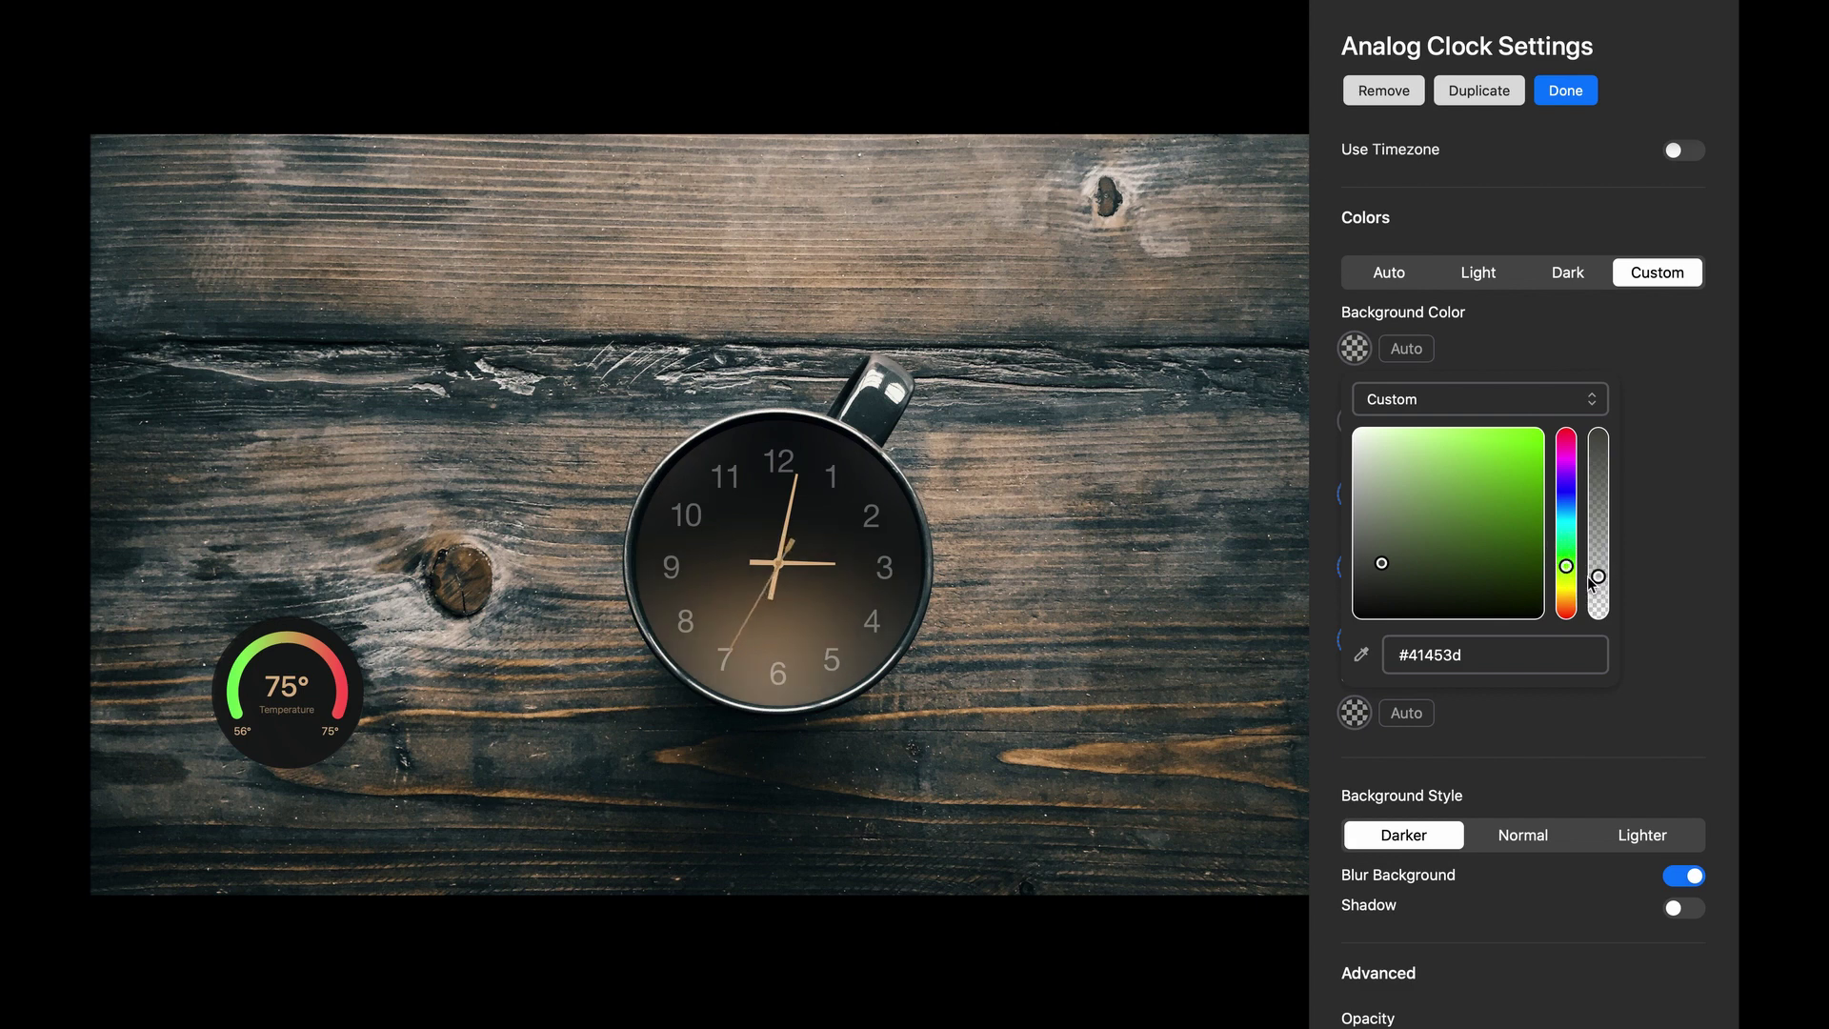
left_click(1693, 481)
Step: Turn off the background blur for the analog clock
scroll(1693, 481, "down", 3)
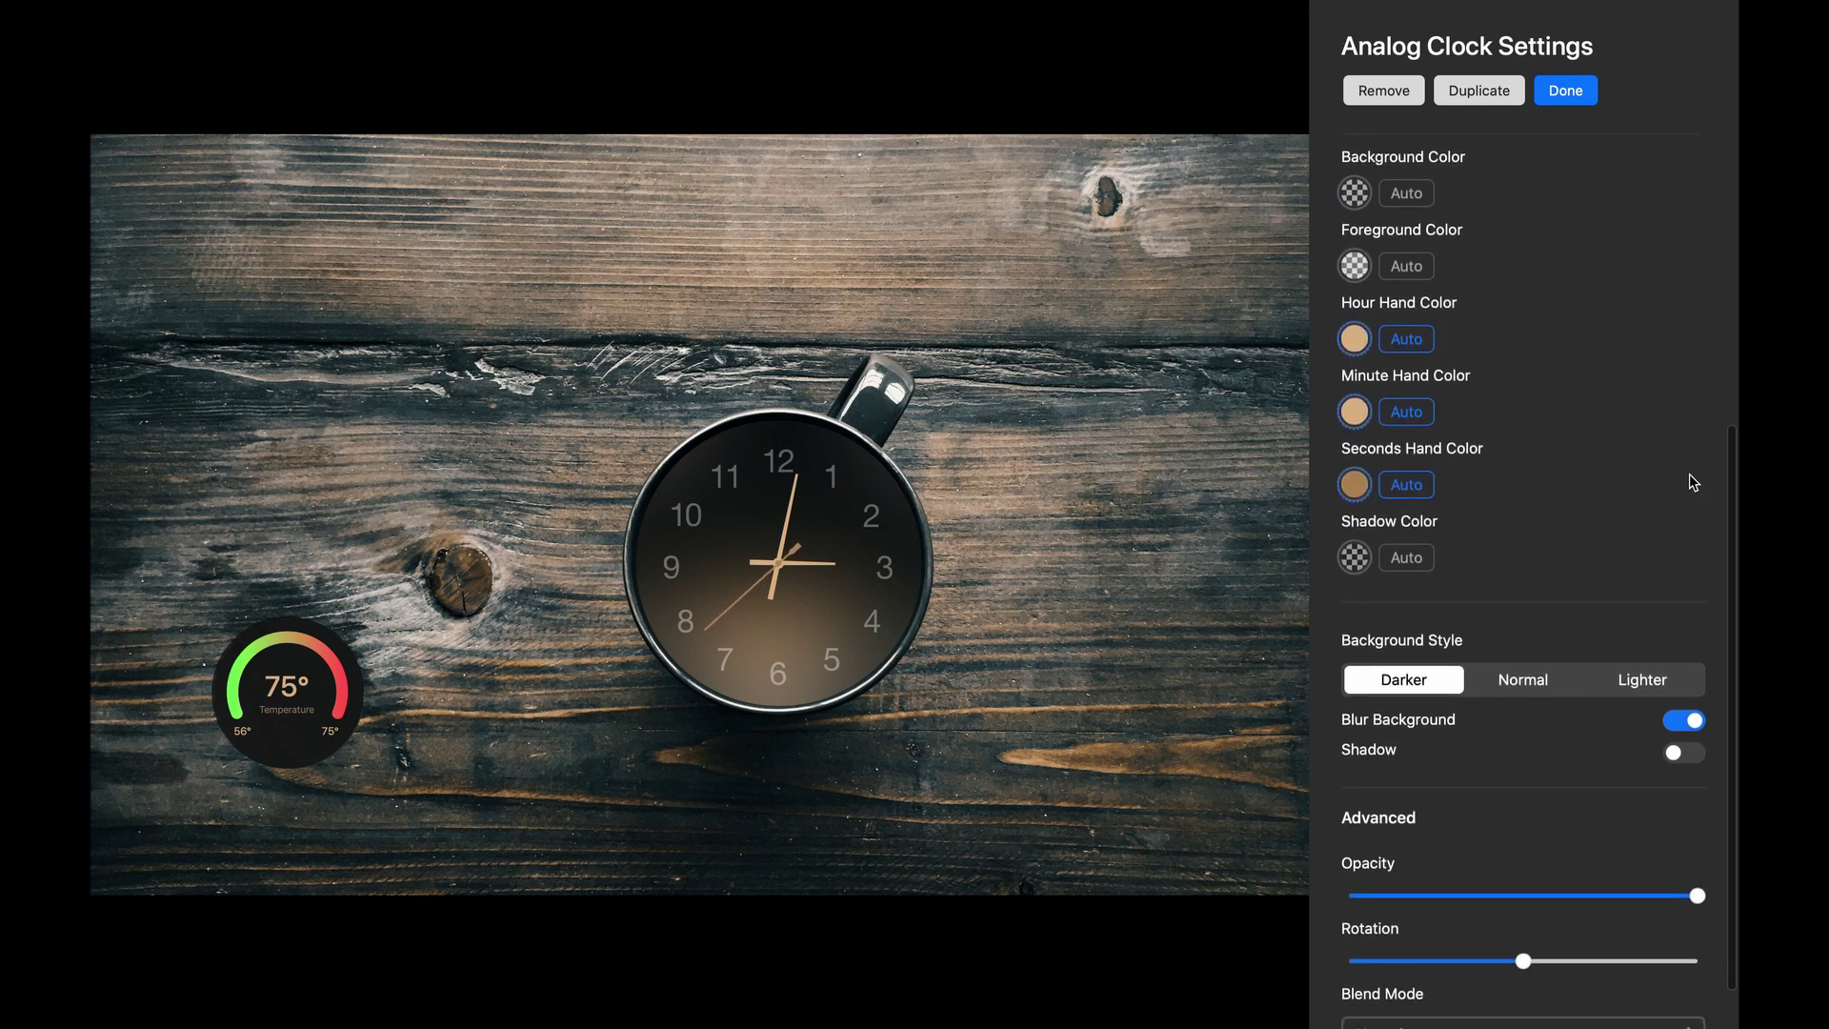
scroll(1689, 473, "down", 2)
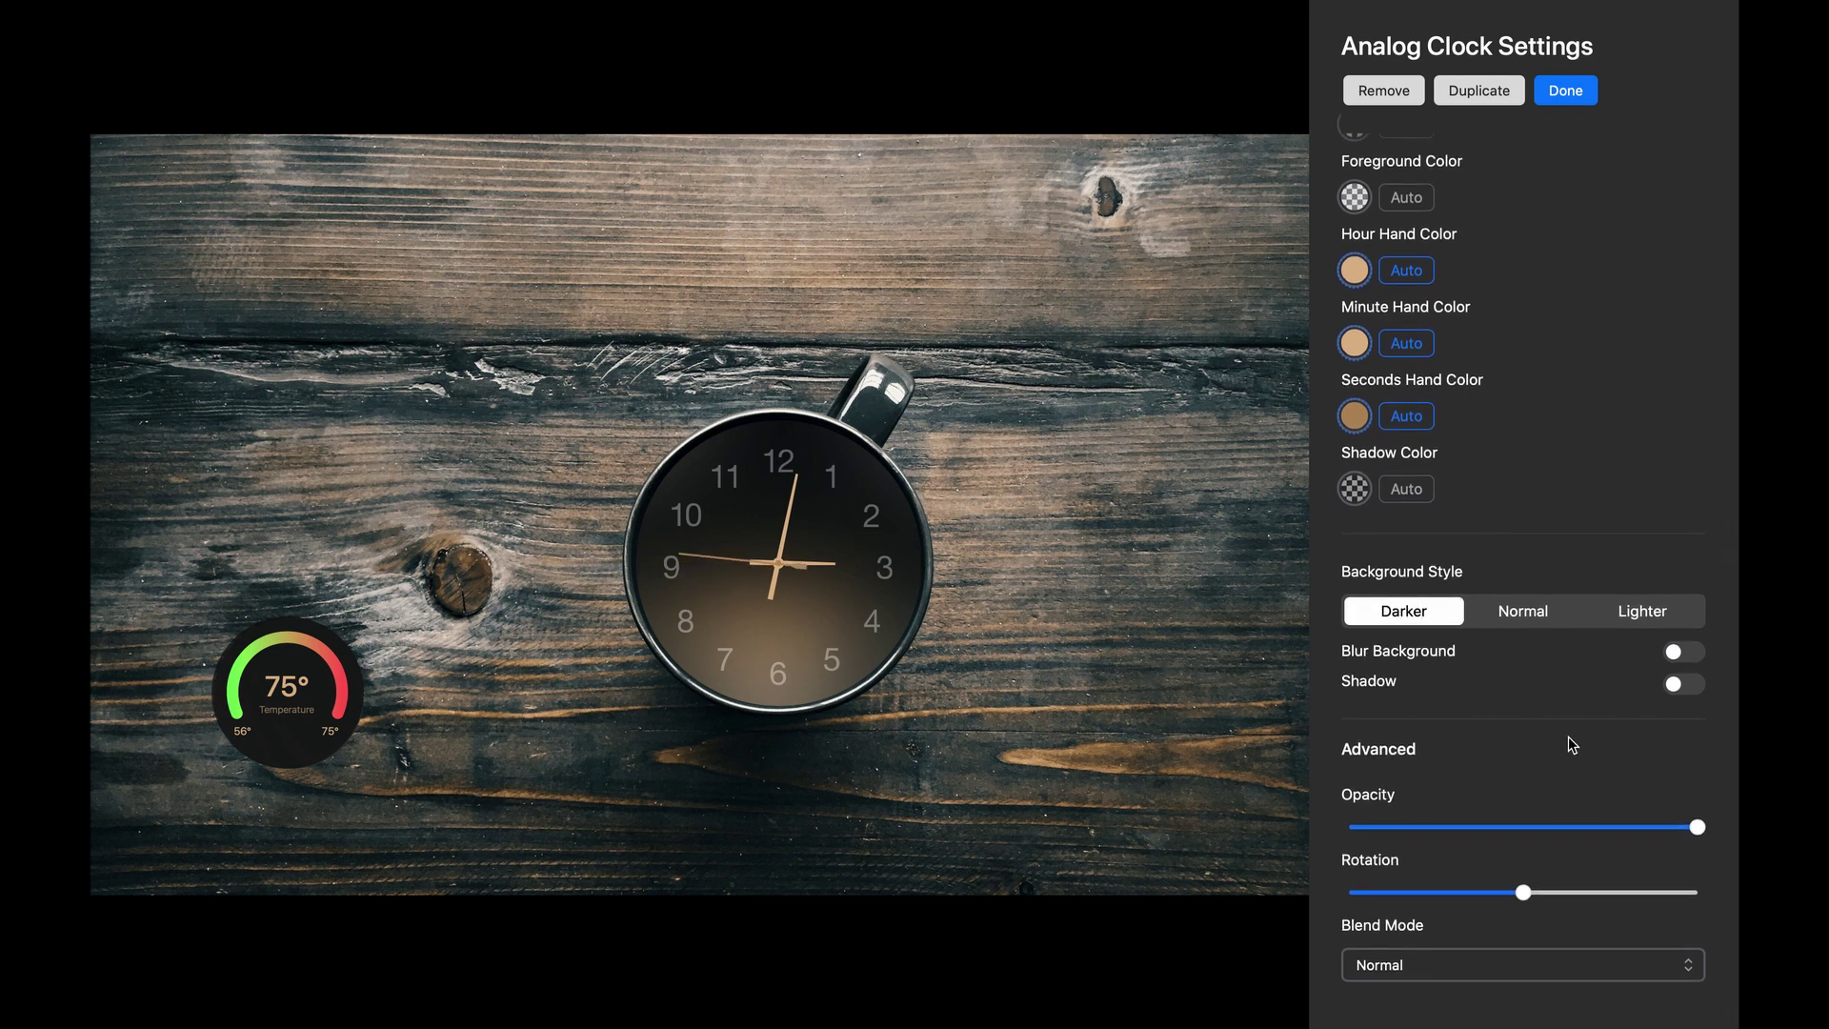
scroll(1568, 735, "up", 5)
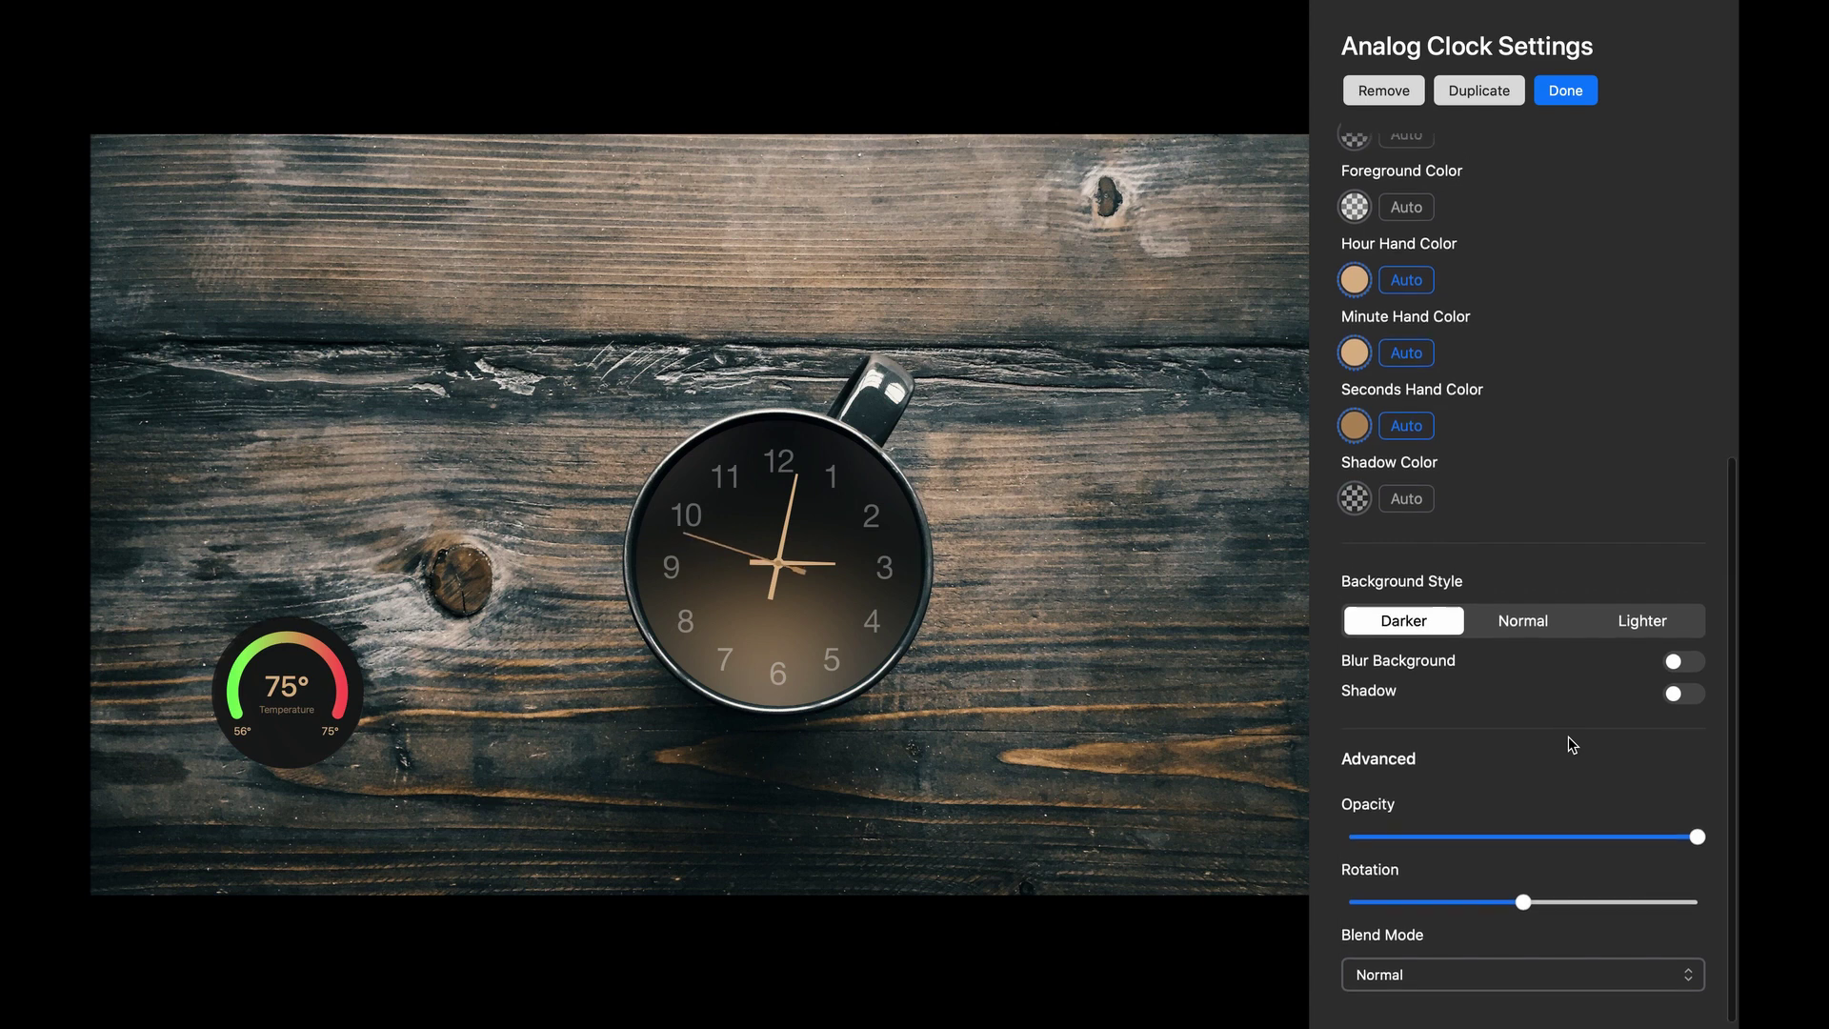
scroll(1568, 735, "up", 2)
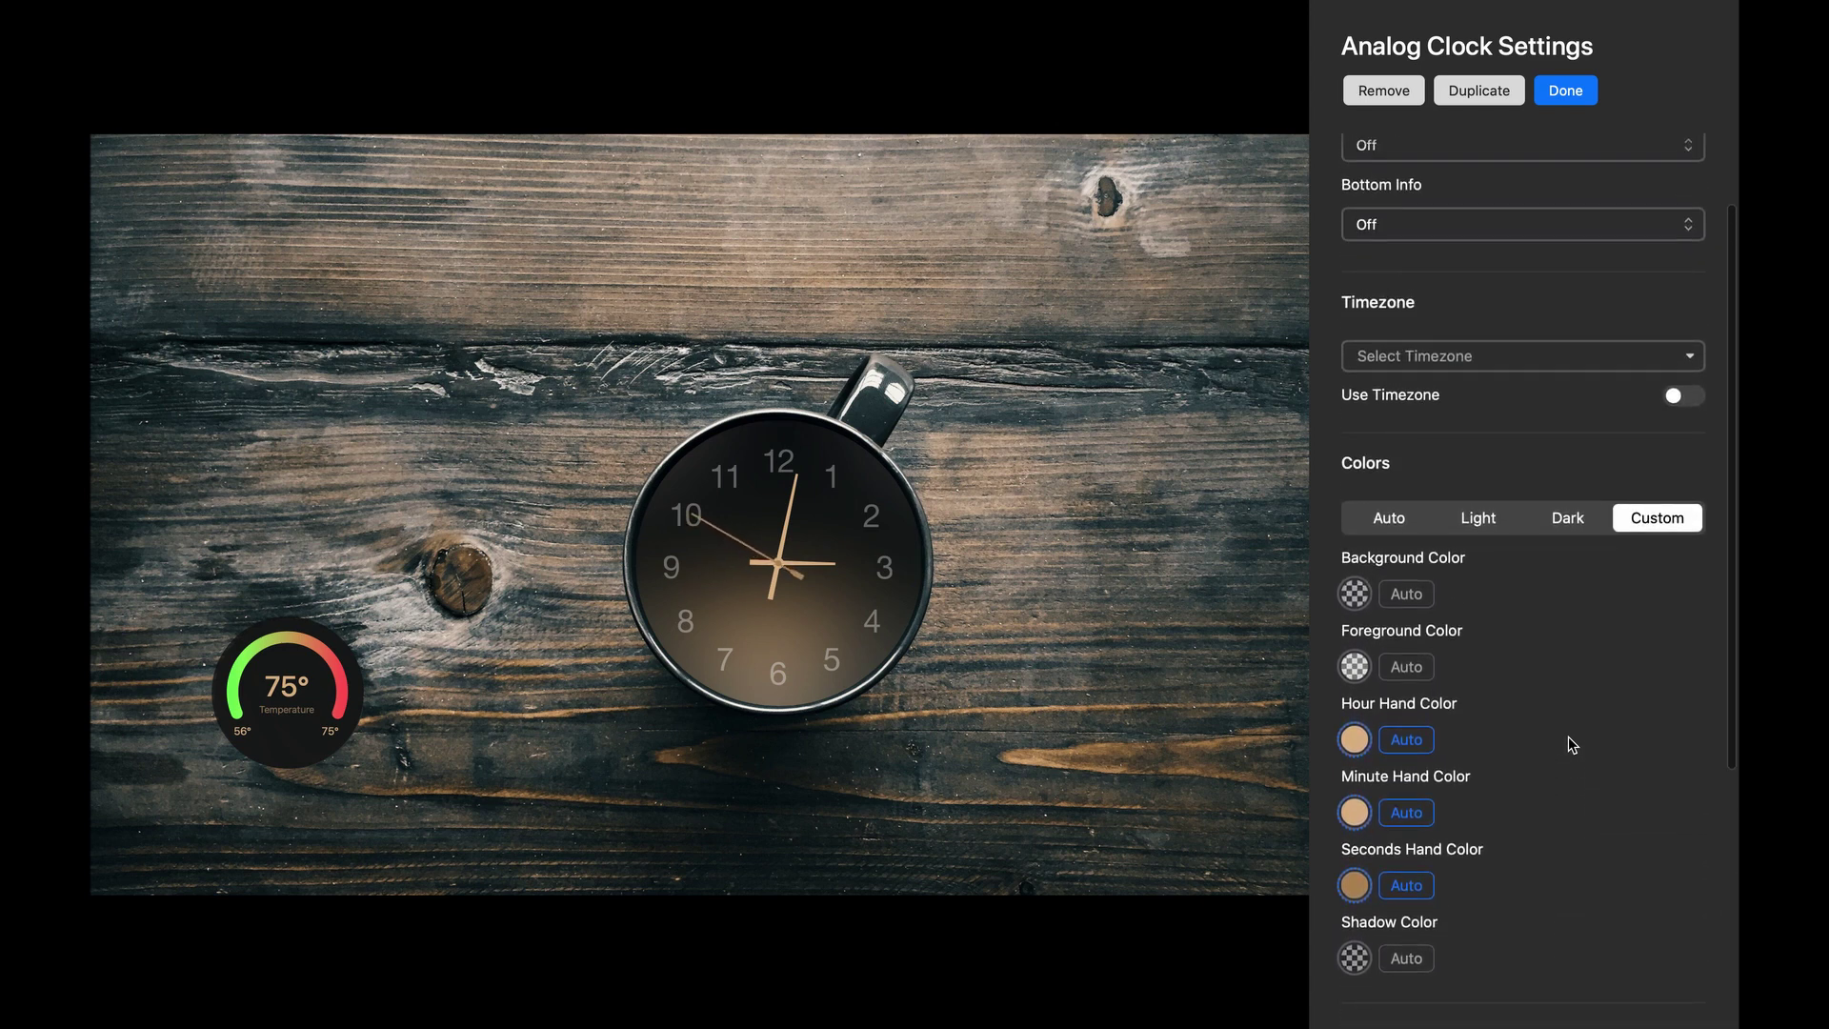
Step: Close the analog clock's settings and remove the temperature info disk from the desktop
left_click(1563, 91)
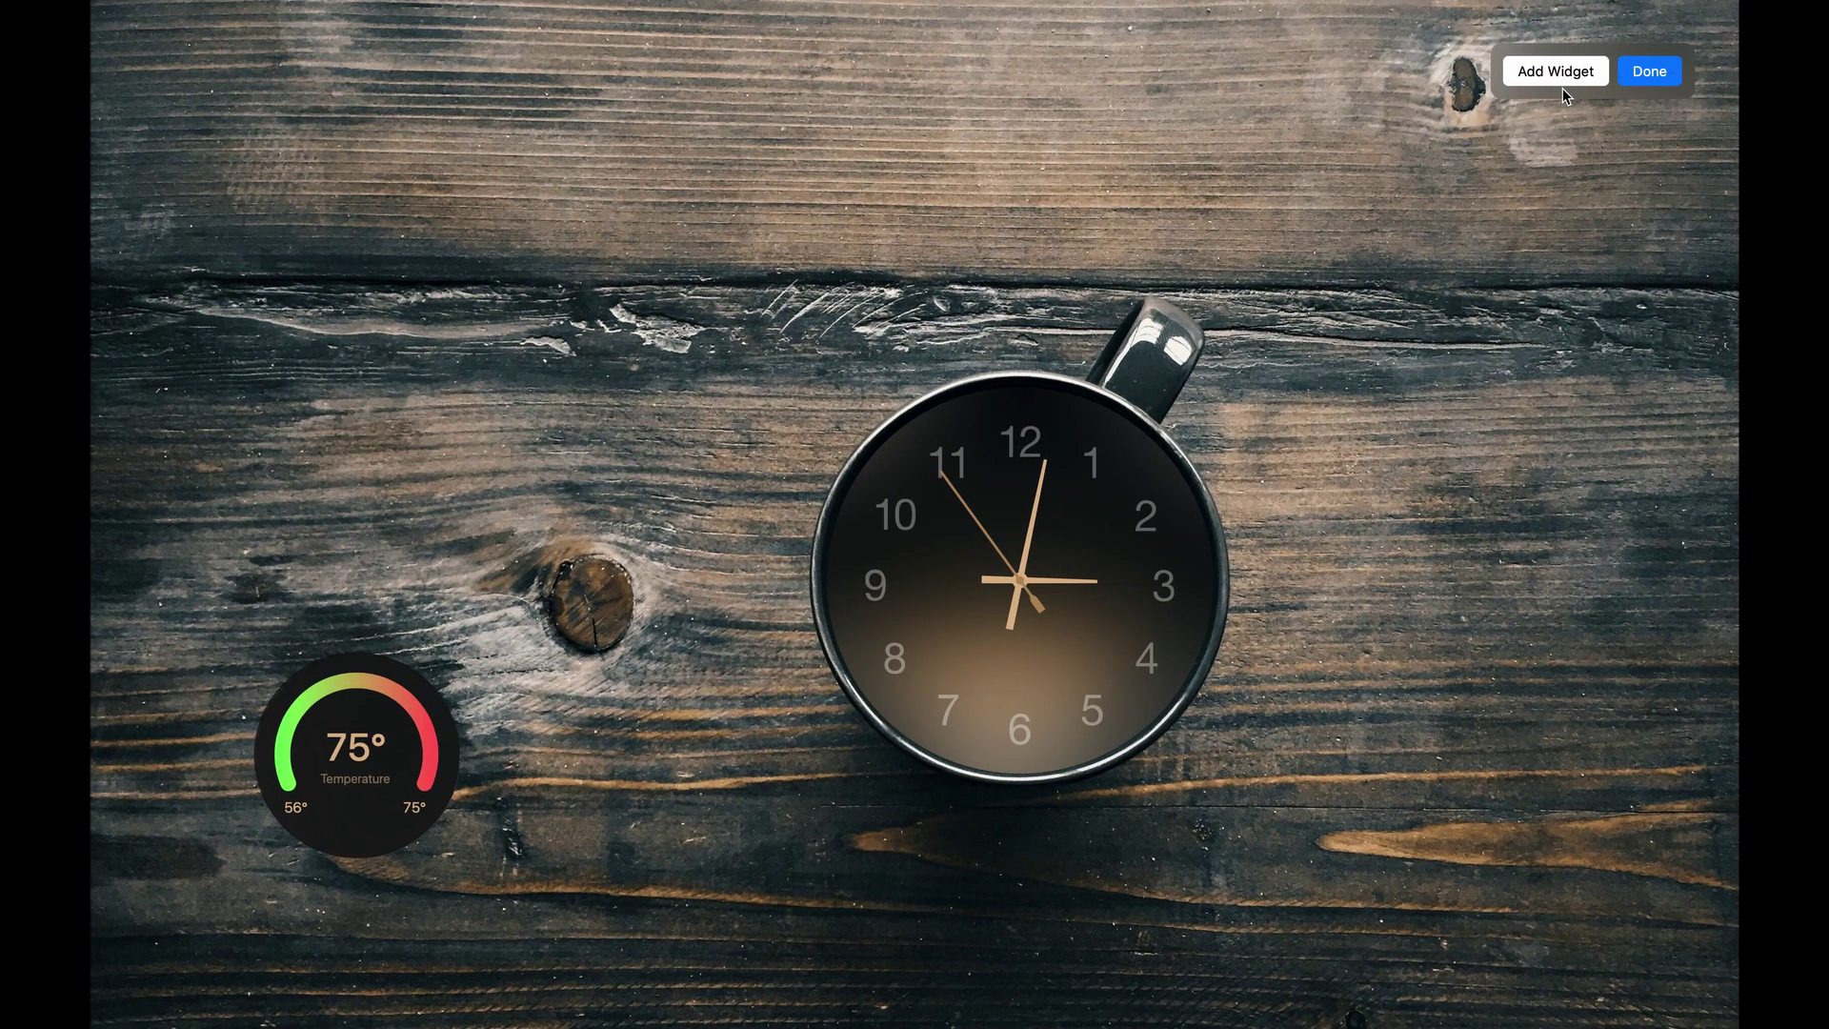
mouse_move(246, 654)
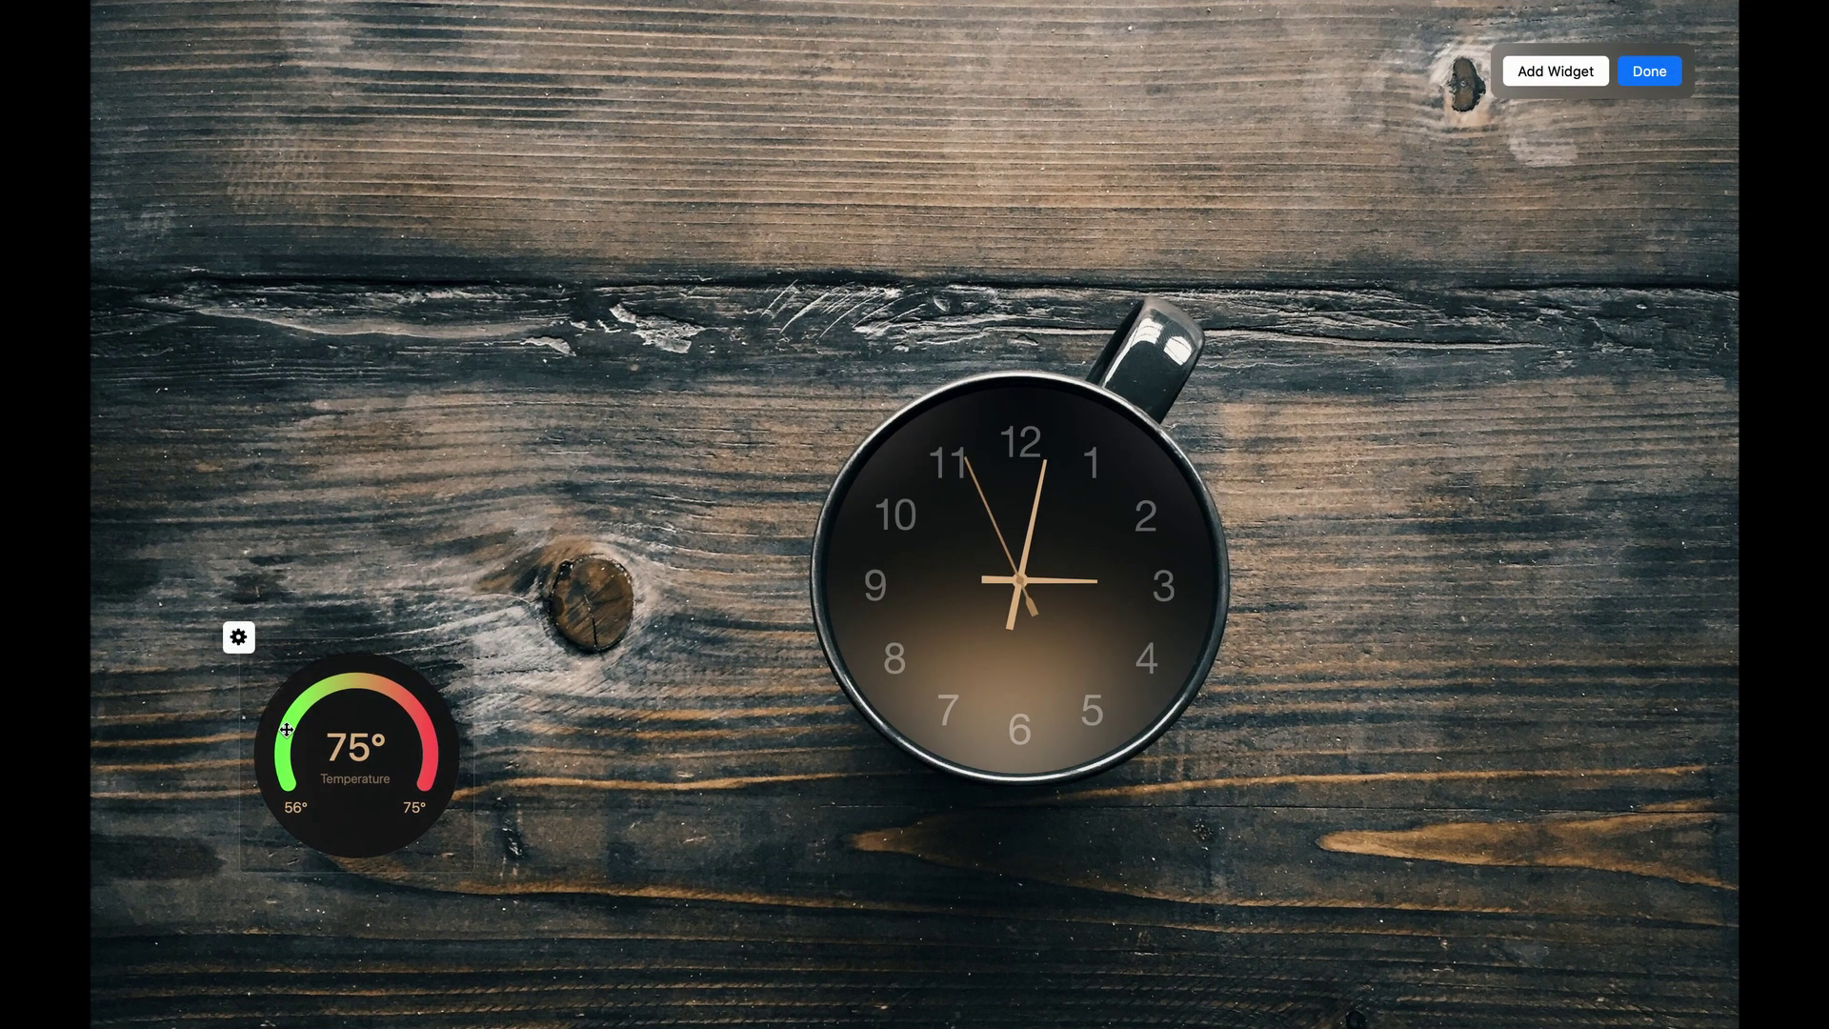
left_click(238, 637)
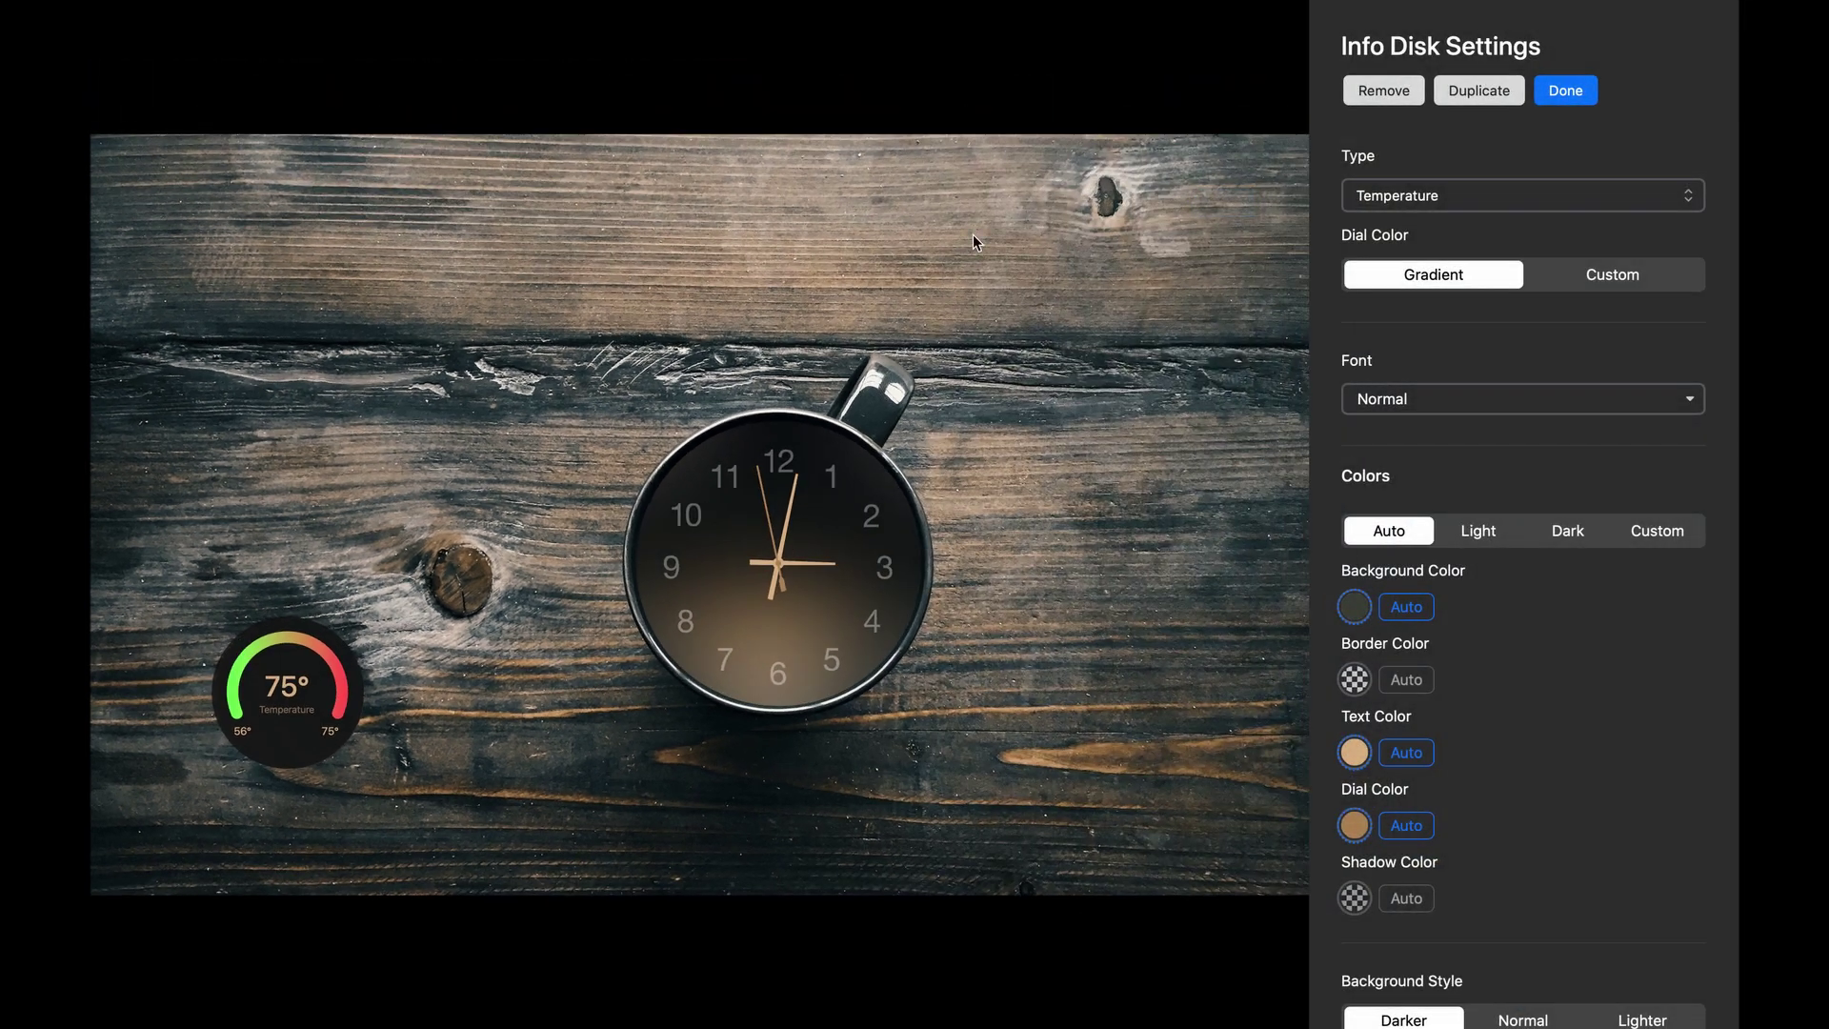
left_click(1382, 93)
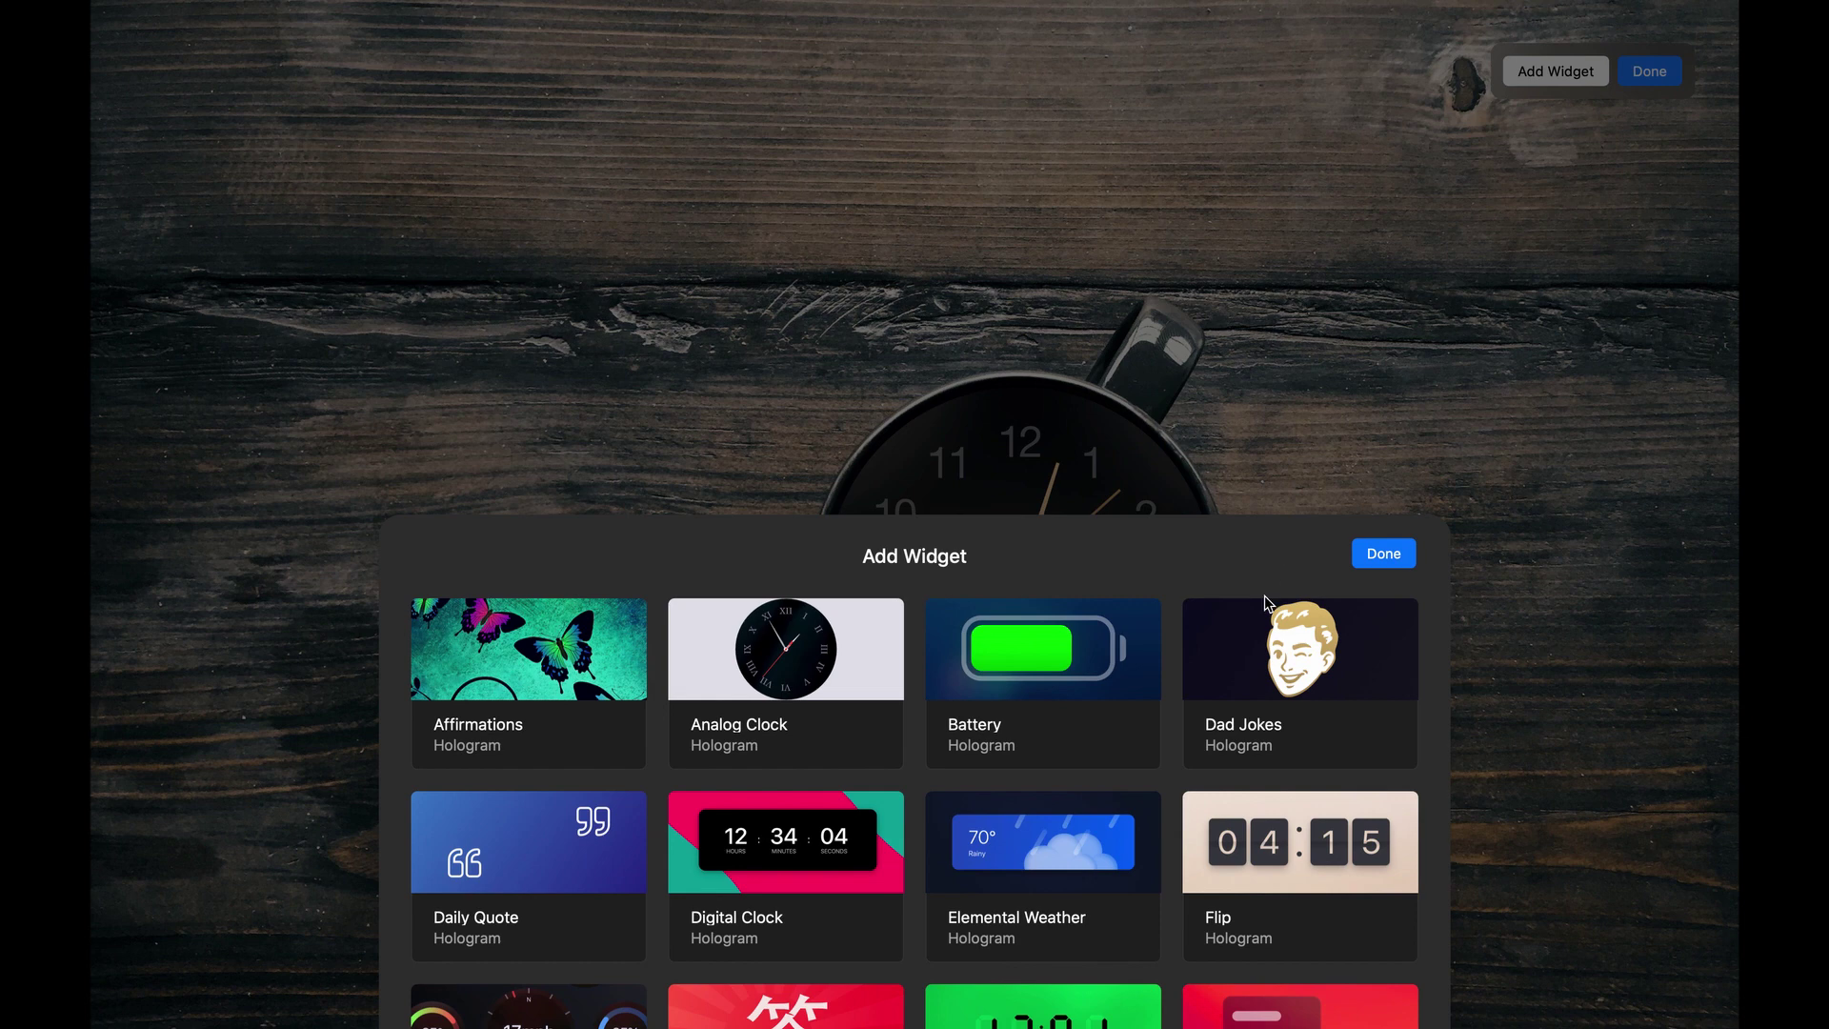
Step: Add the Weather Card widget and enlarge it to more than twice its size
scroll(1219, 721, "down", 5)
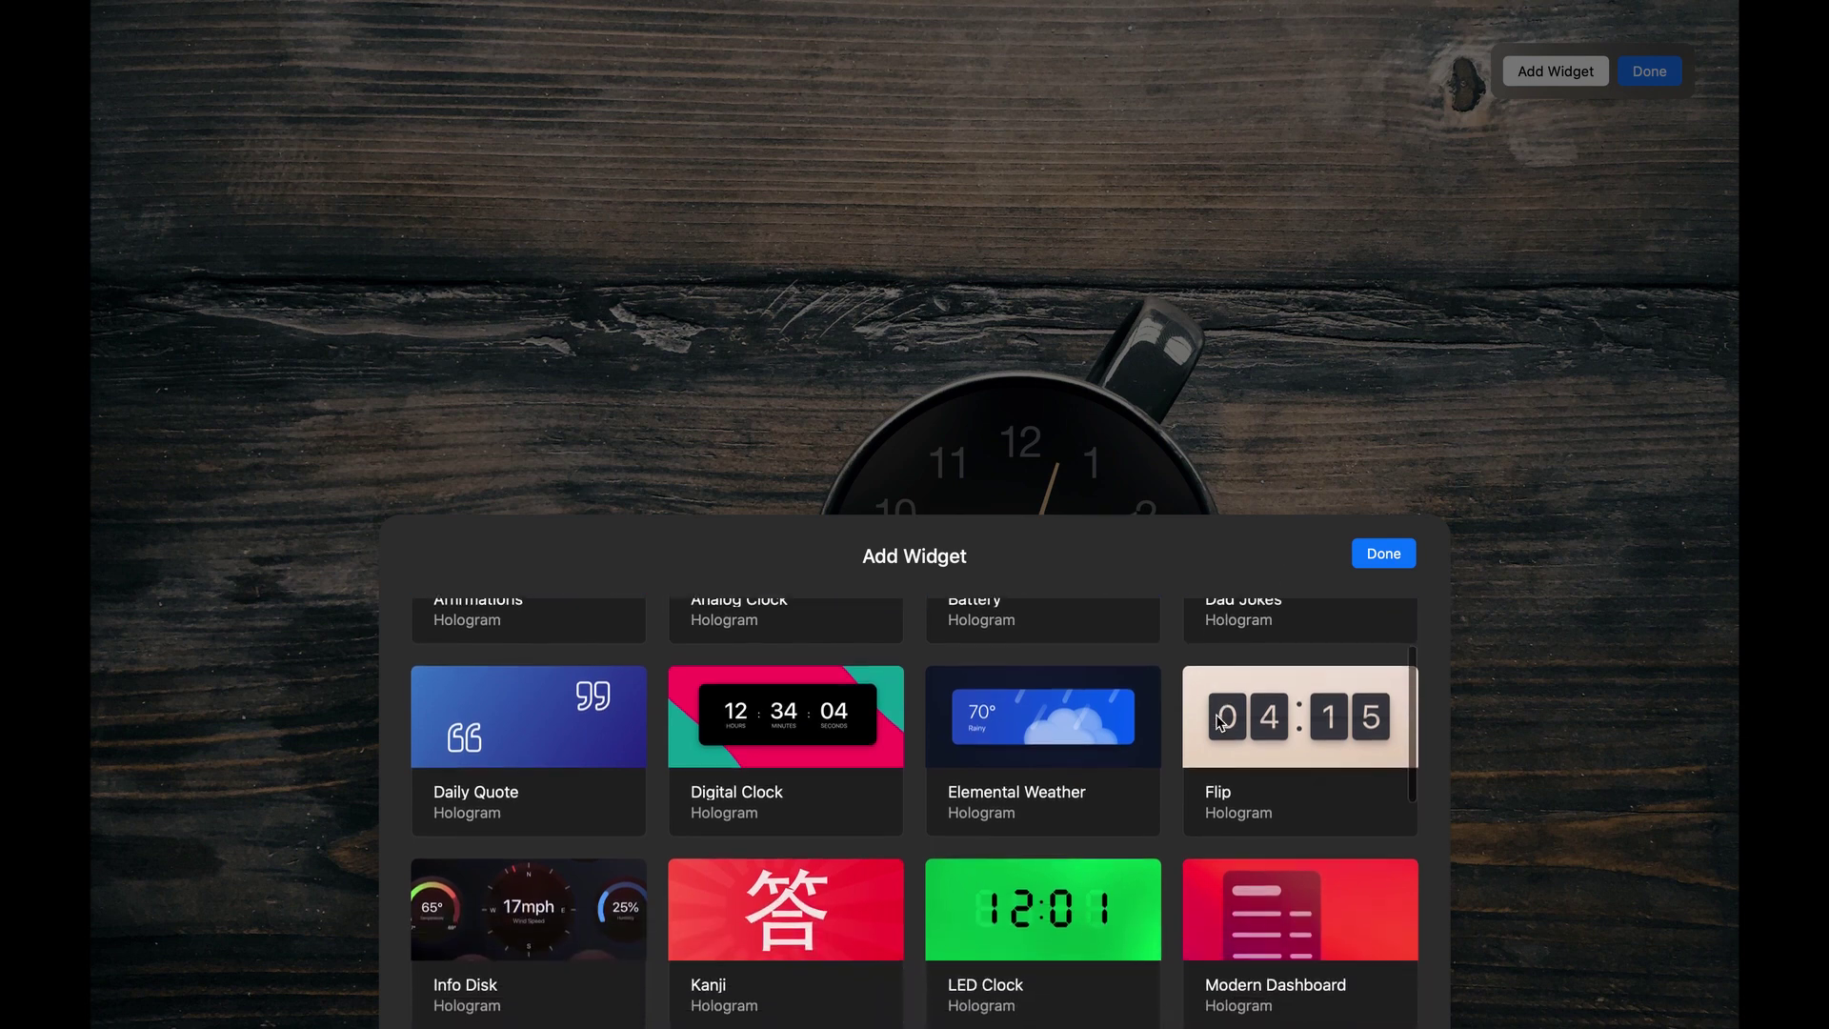
scroll(1219, 721, "down", 10)
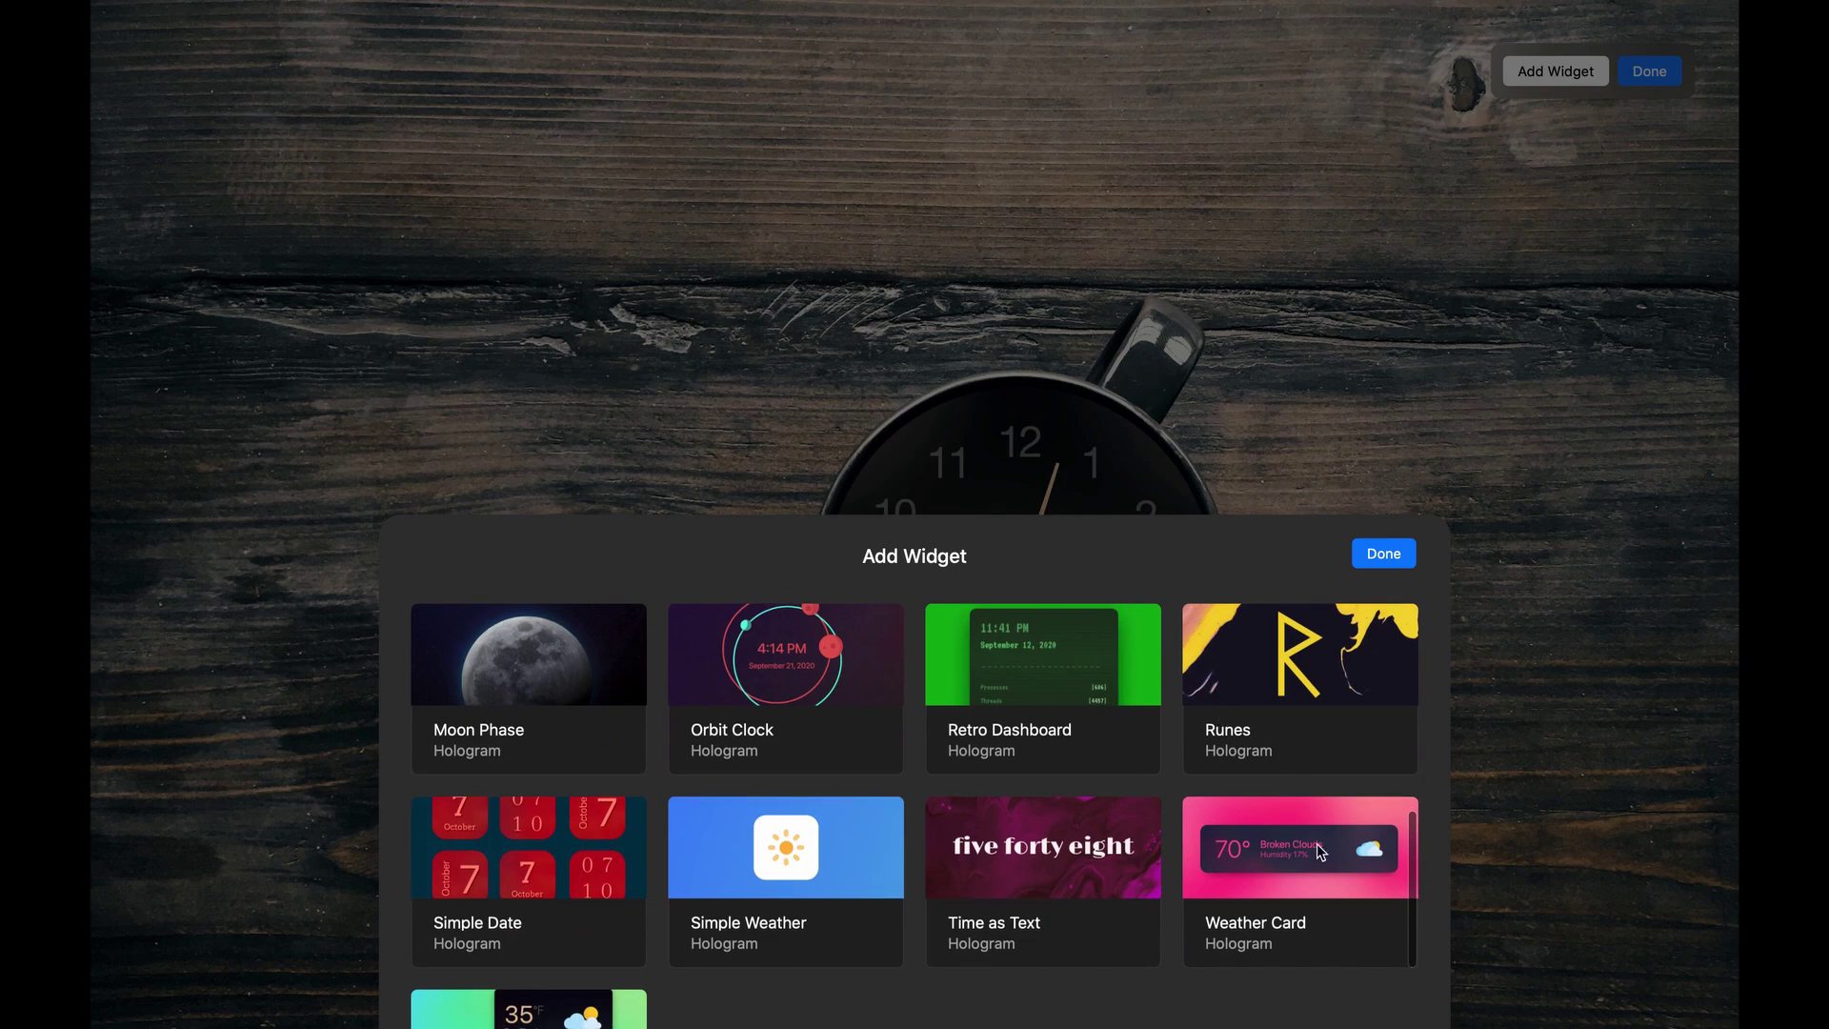
left_click(1319, 847)
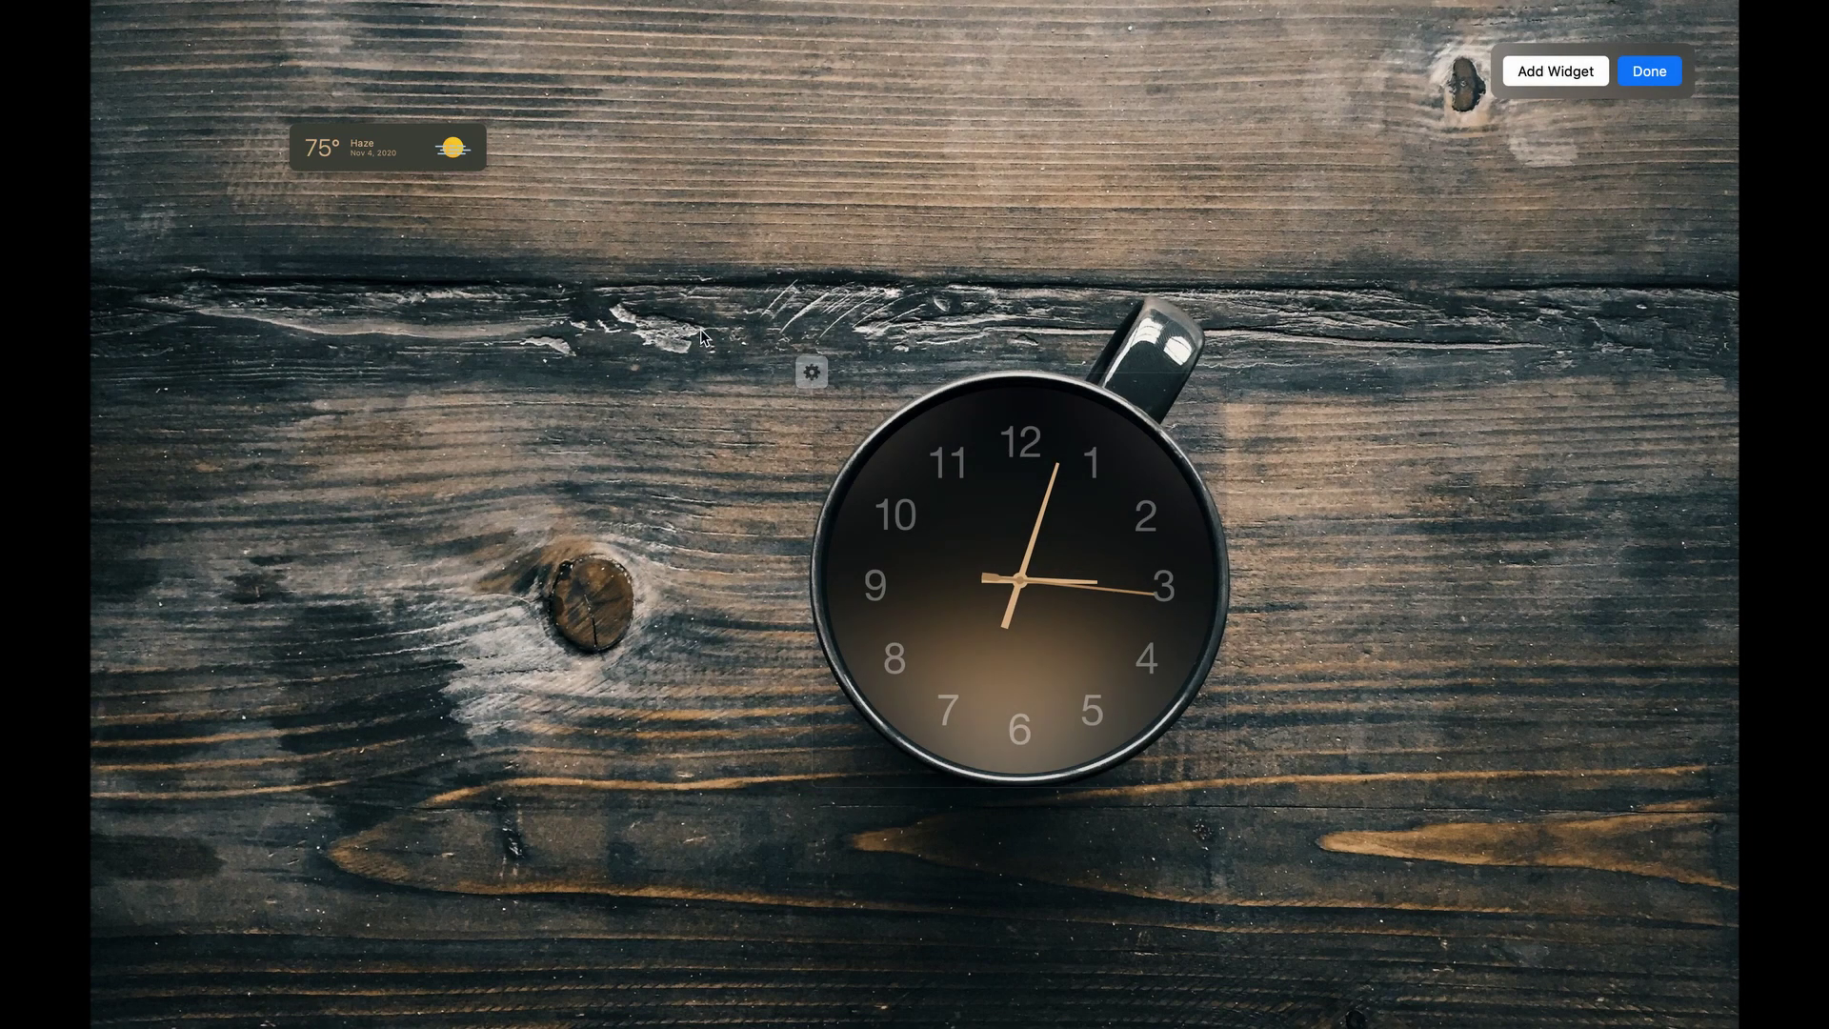
left_click_drag(484, 169, 717, 328)
Step: Turn on the forecast and the background blur for the weather card
mouse_move(591, 180)
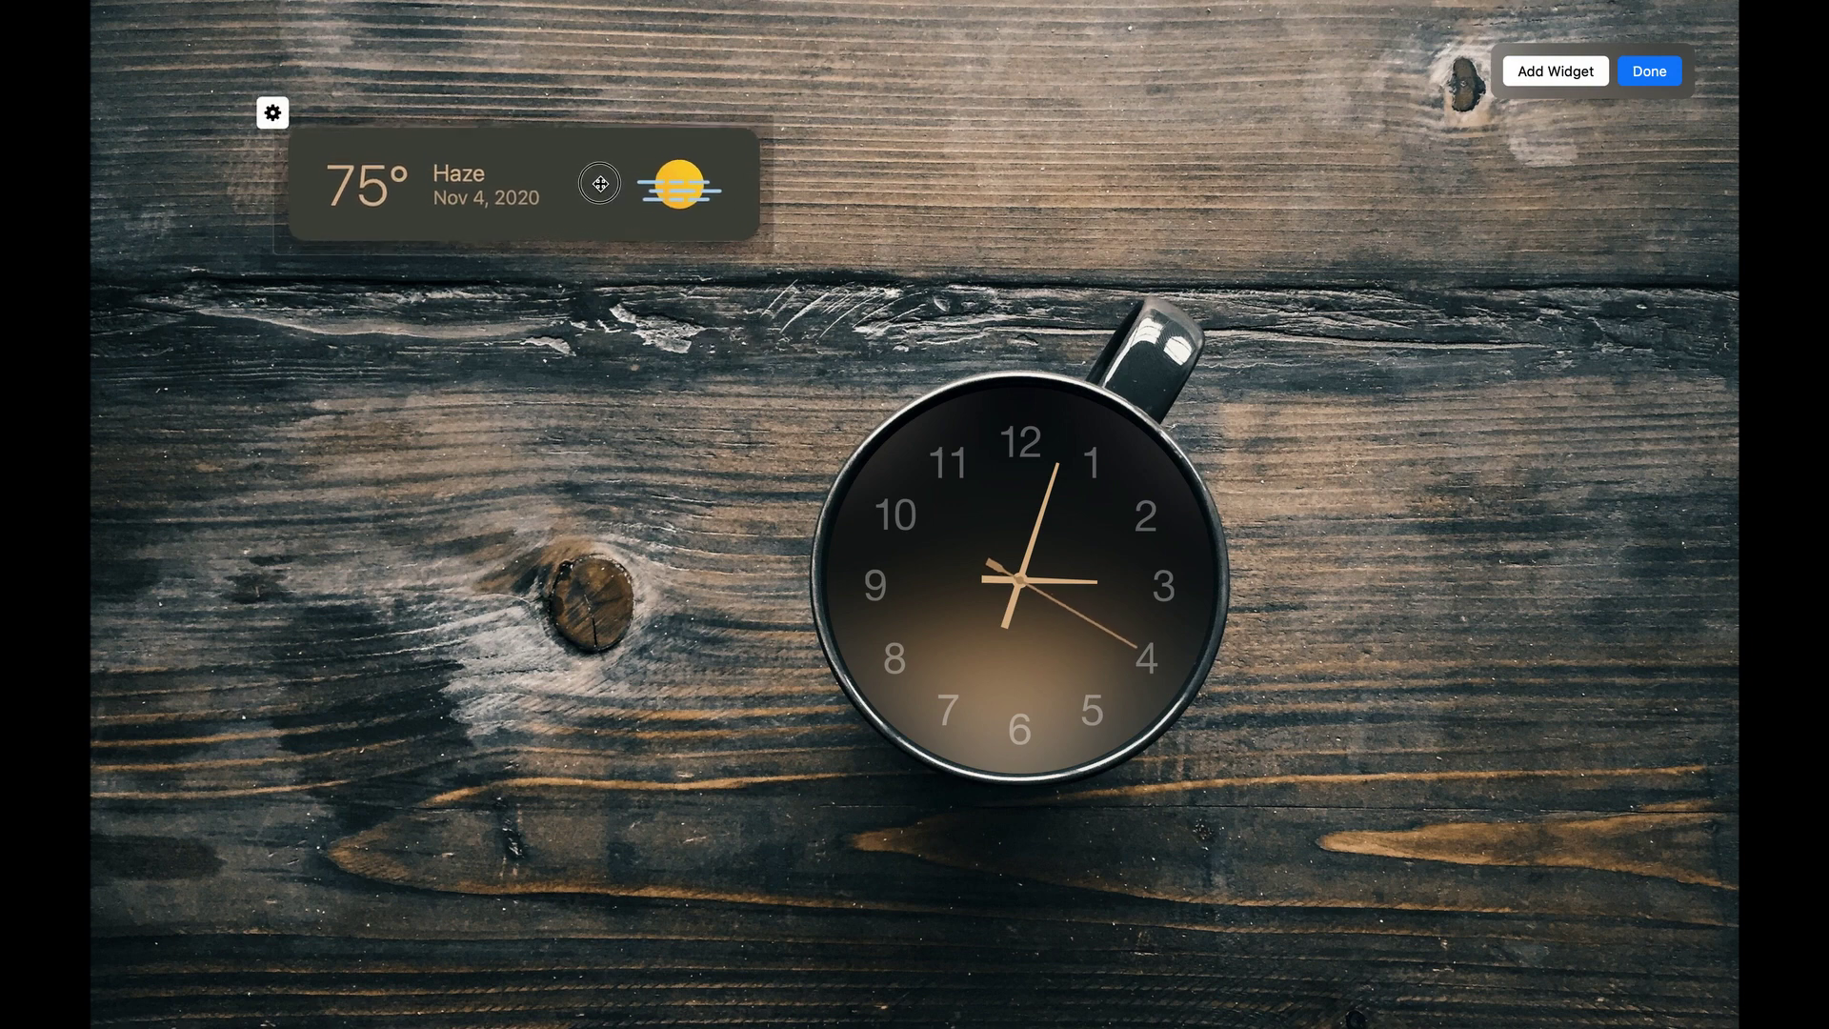
left_click(255, 121)
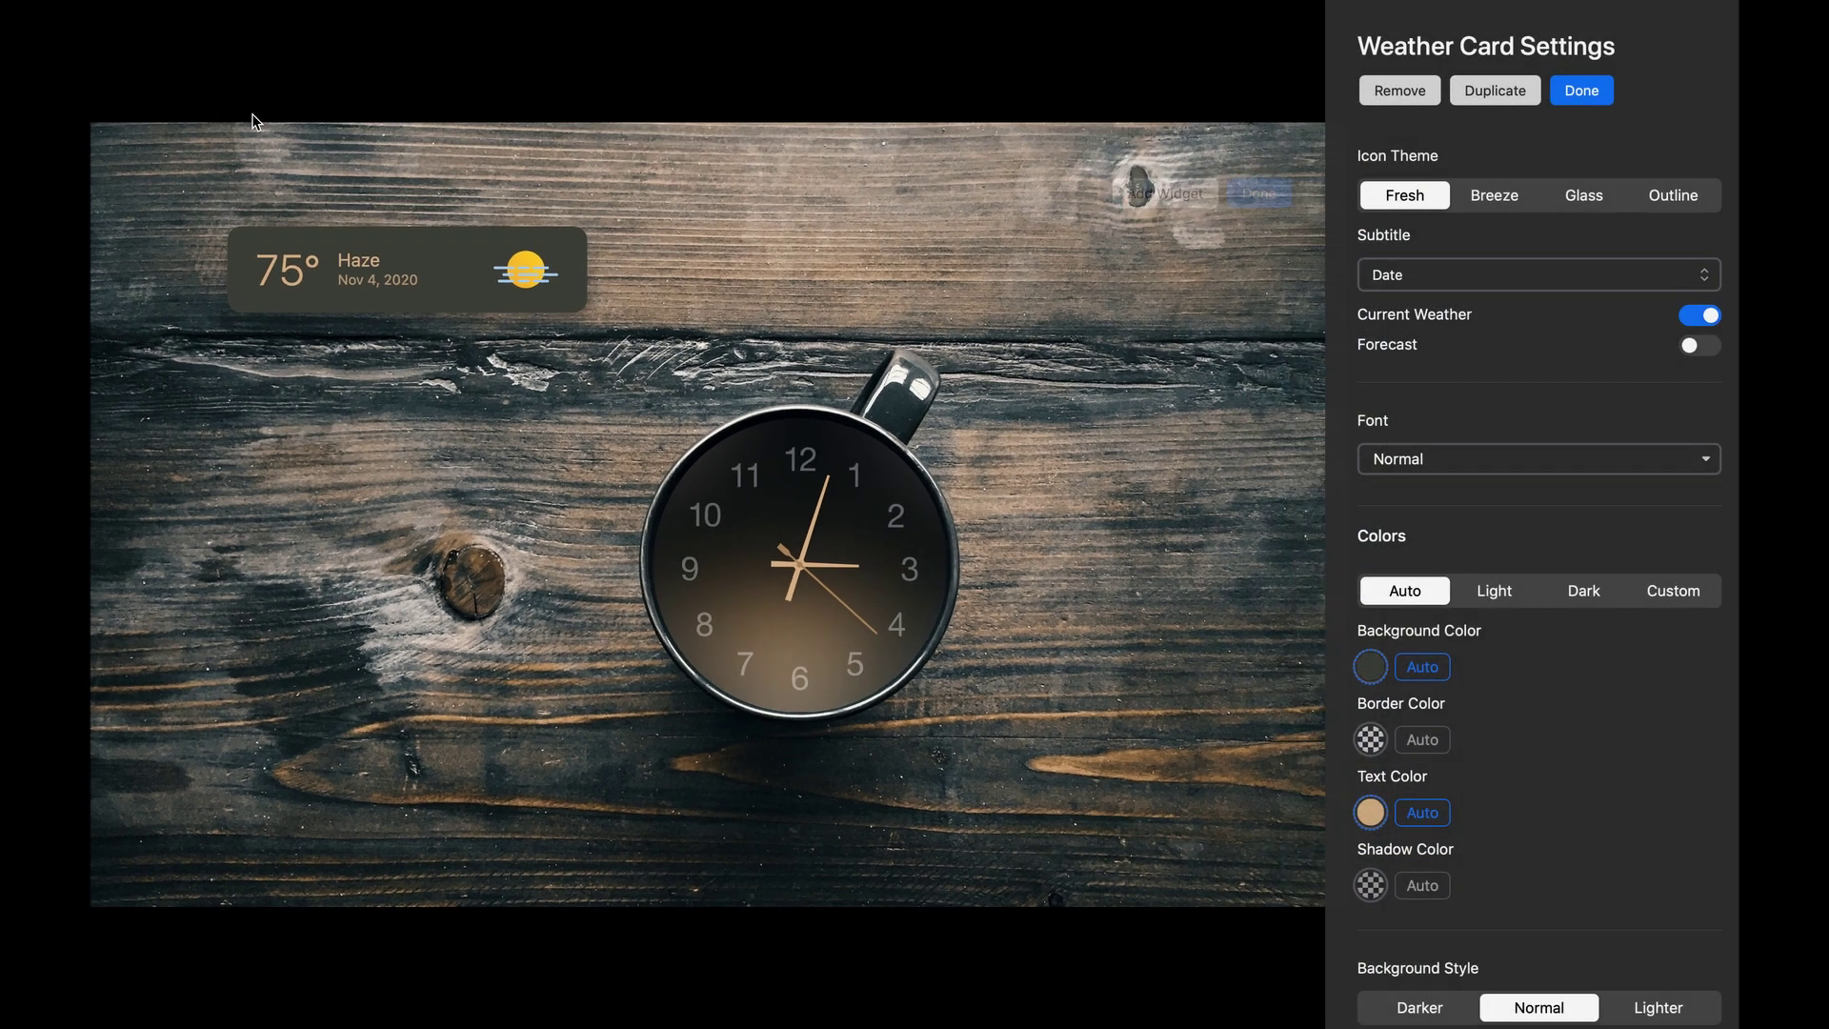
left_click(1702, 350)
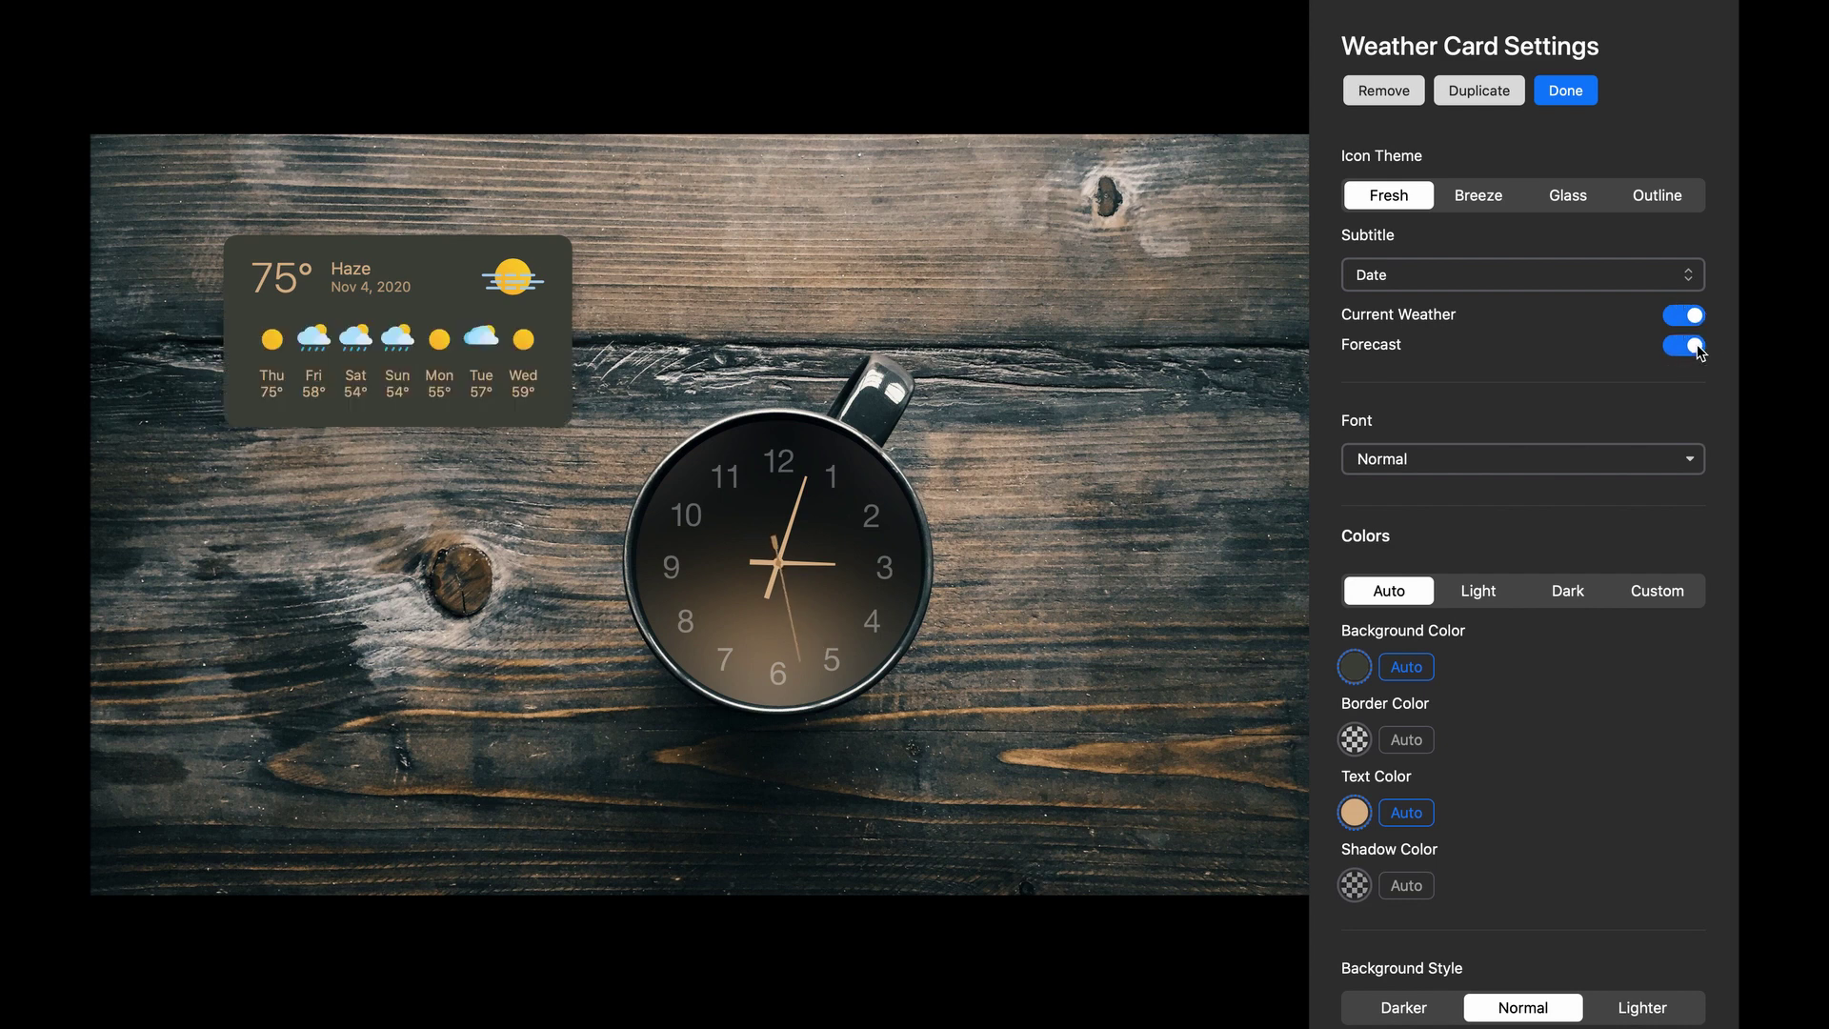
scroll(1581, 380, "down", 3)
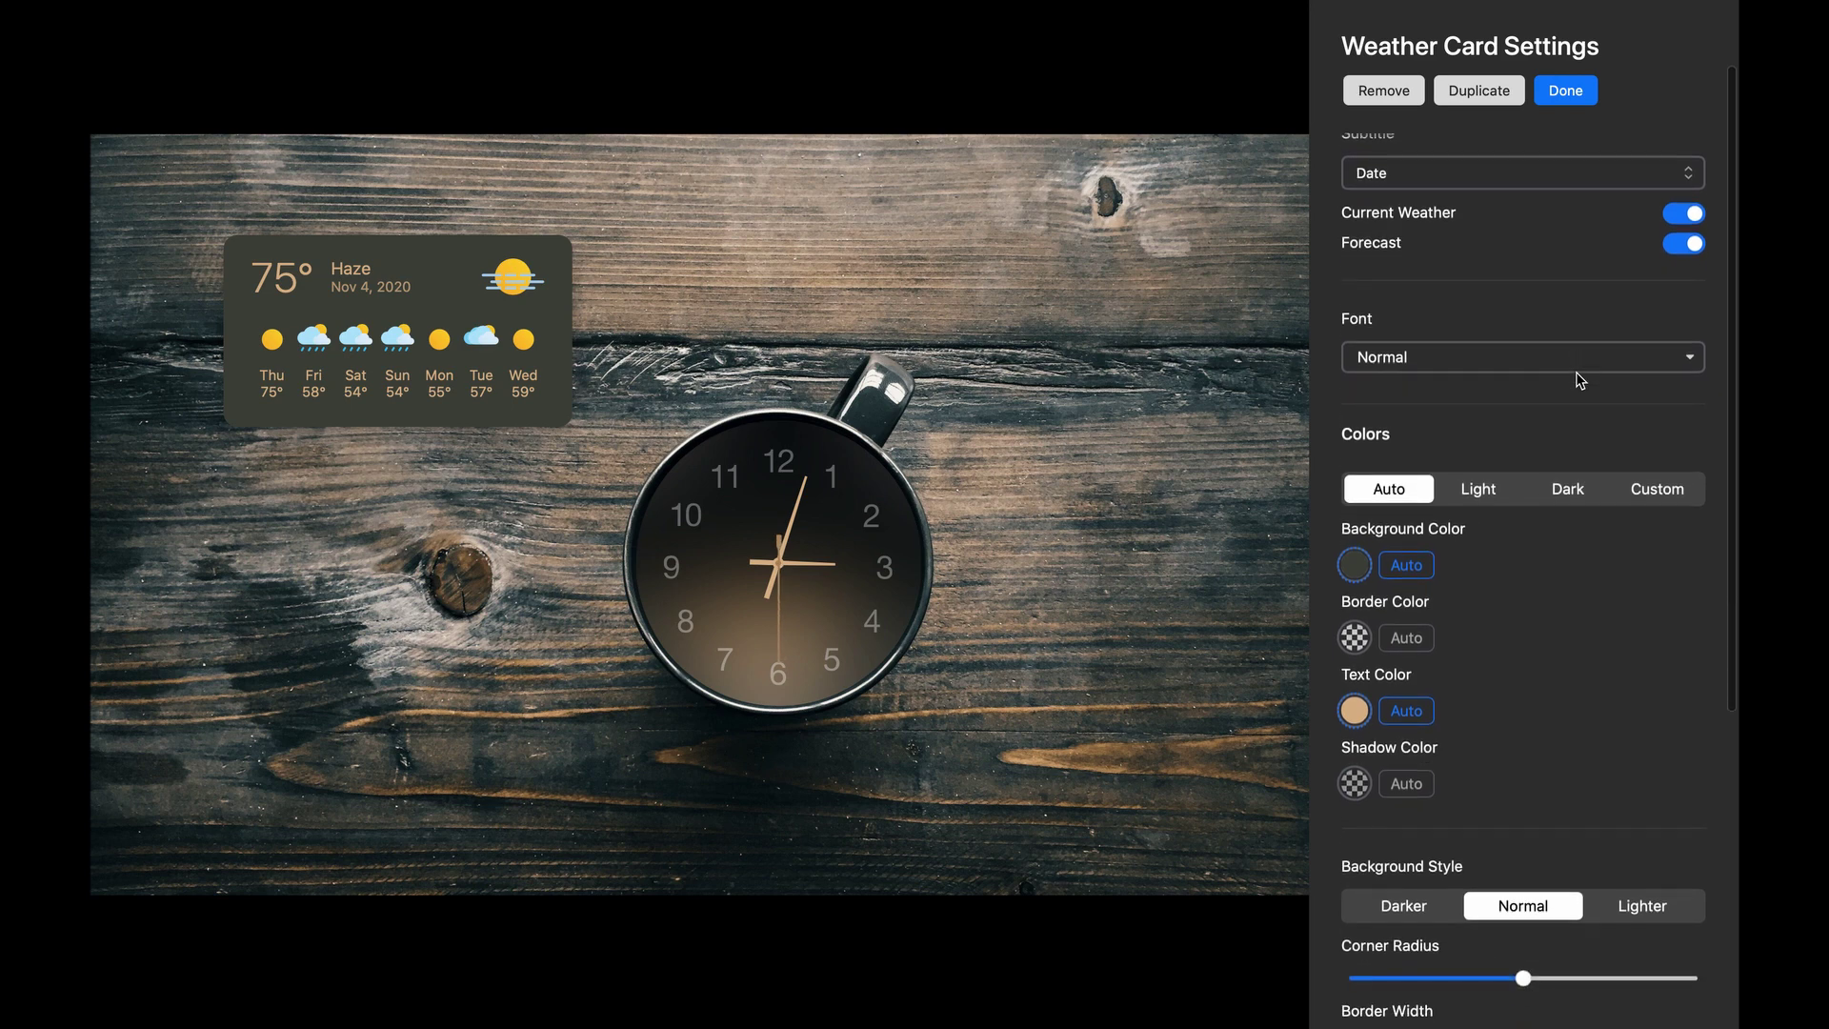
scroll(1579, 382, "down", 2)
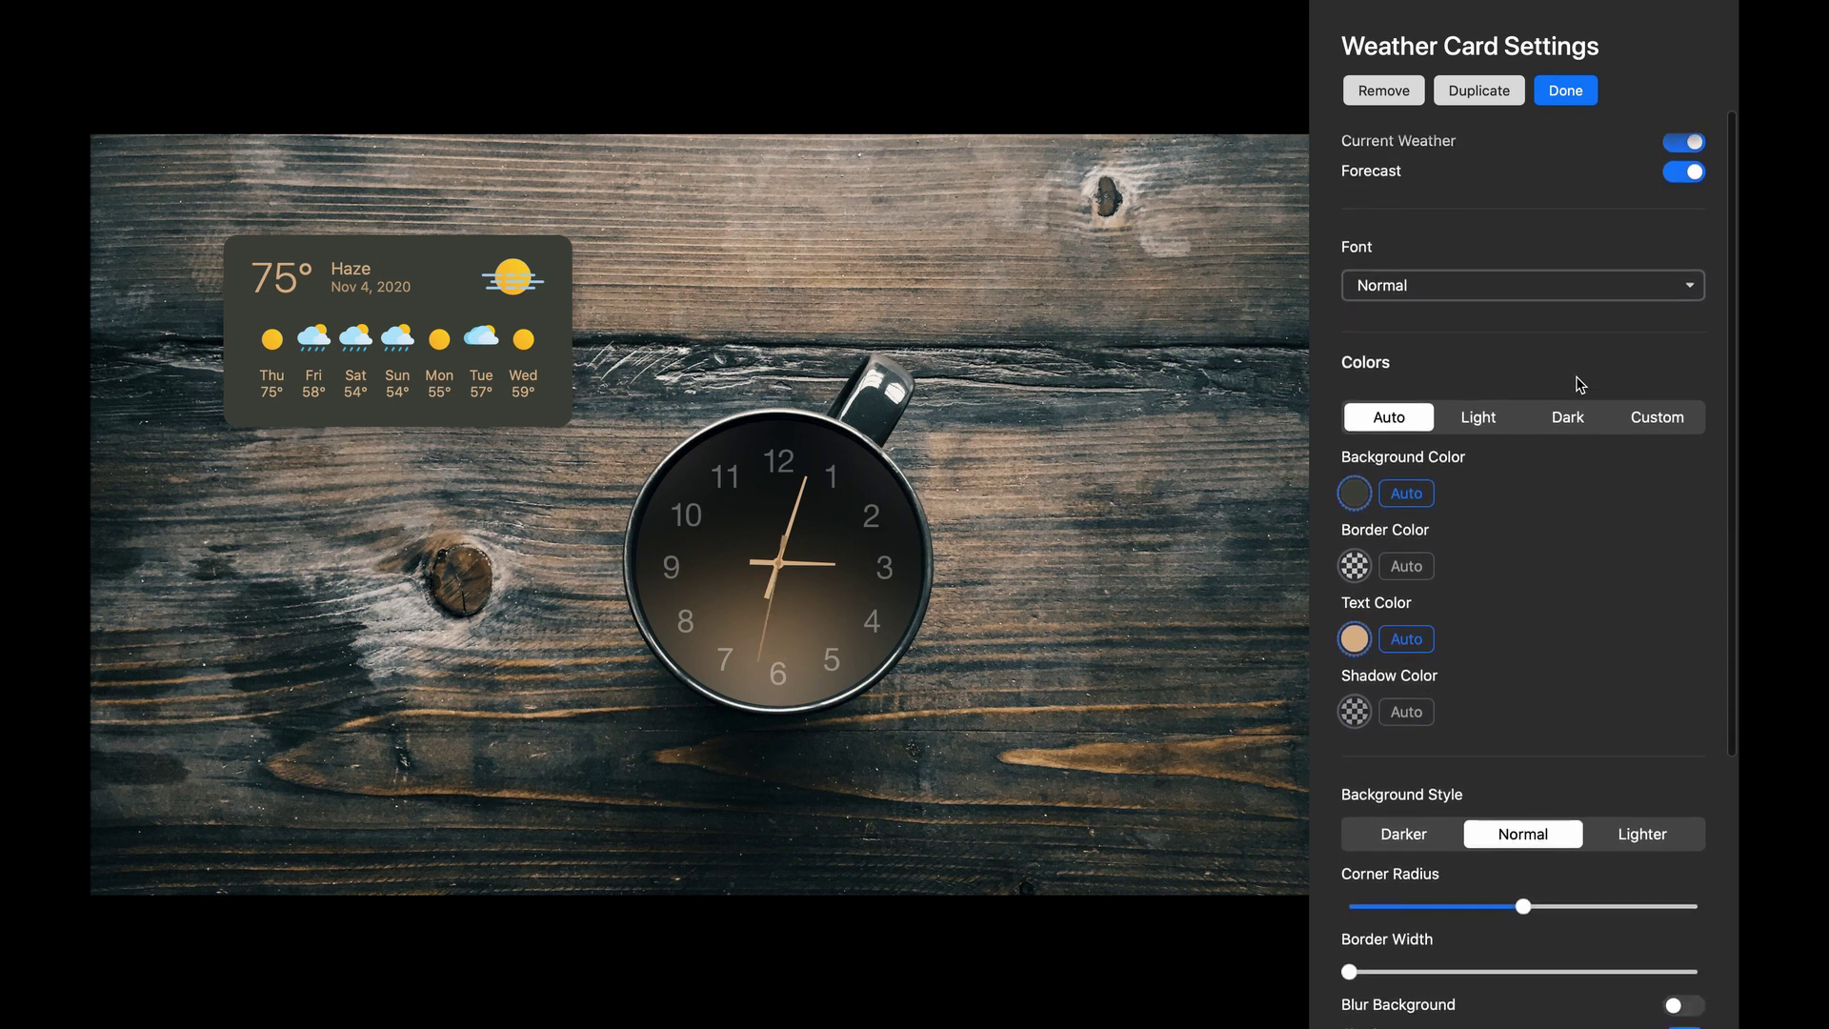
scroll(1534, 531, "down", 2)
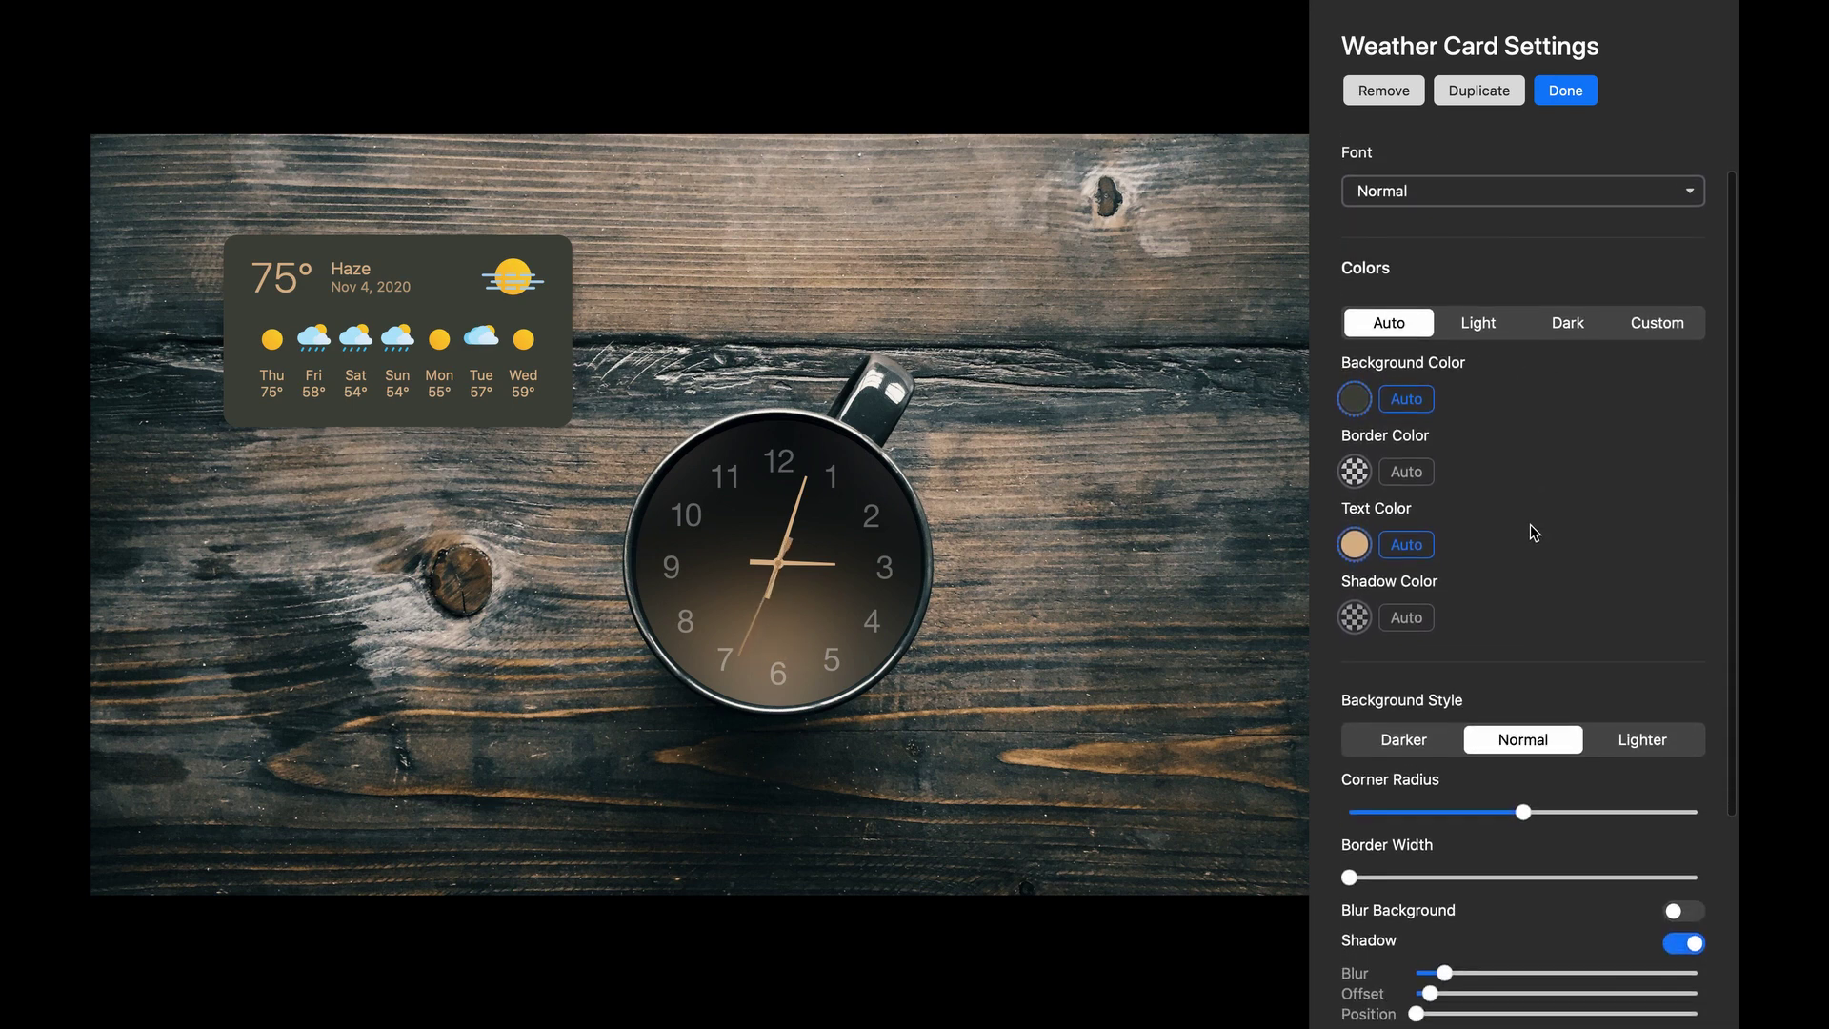
left_click(1697, 913)
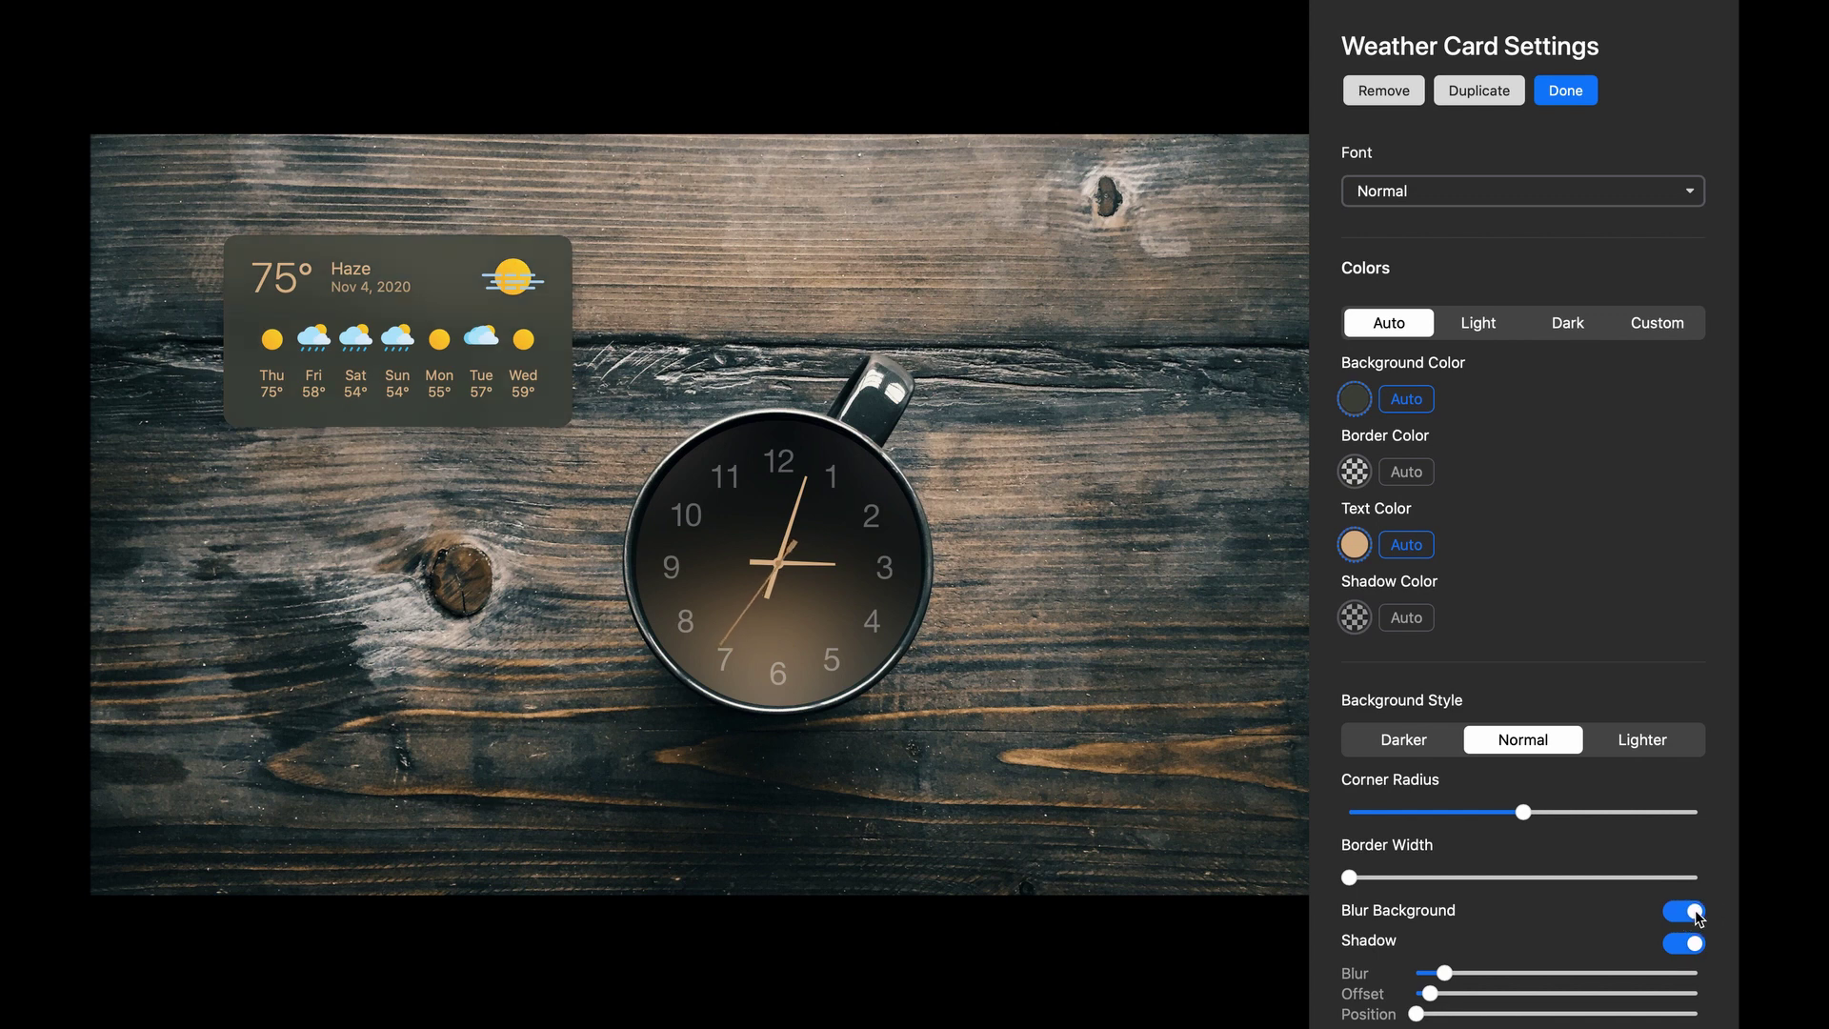
Step: Make the weather card's custom background color #41453d mostly transparent and turn off its shadow
left_click(1355, 399)
left_click(1600, 507)
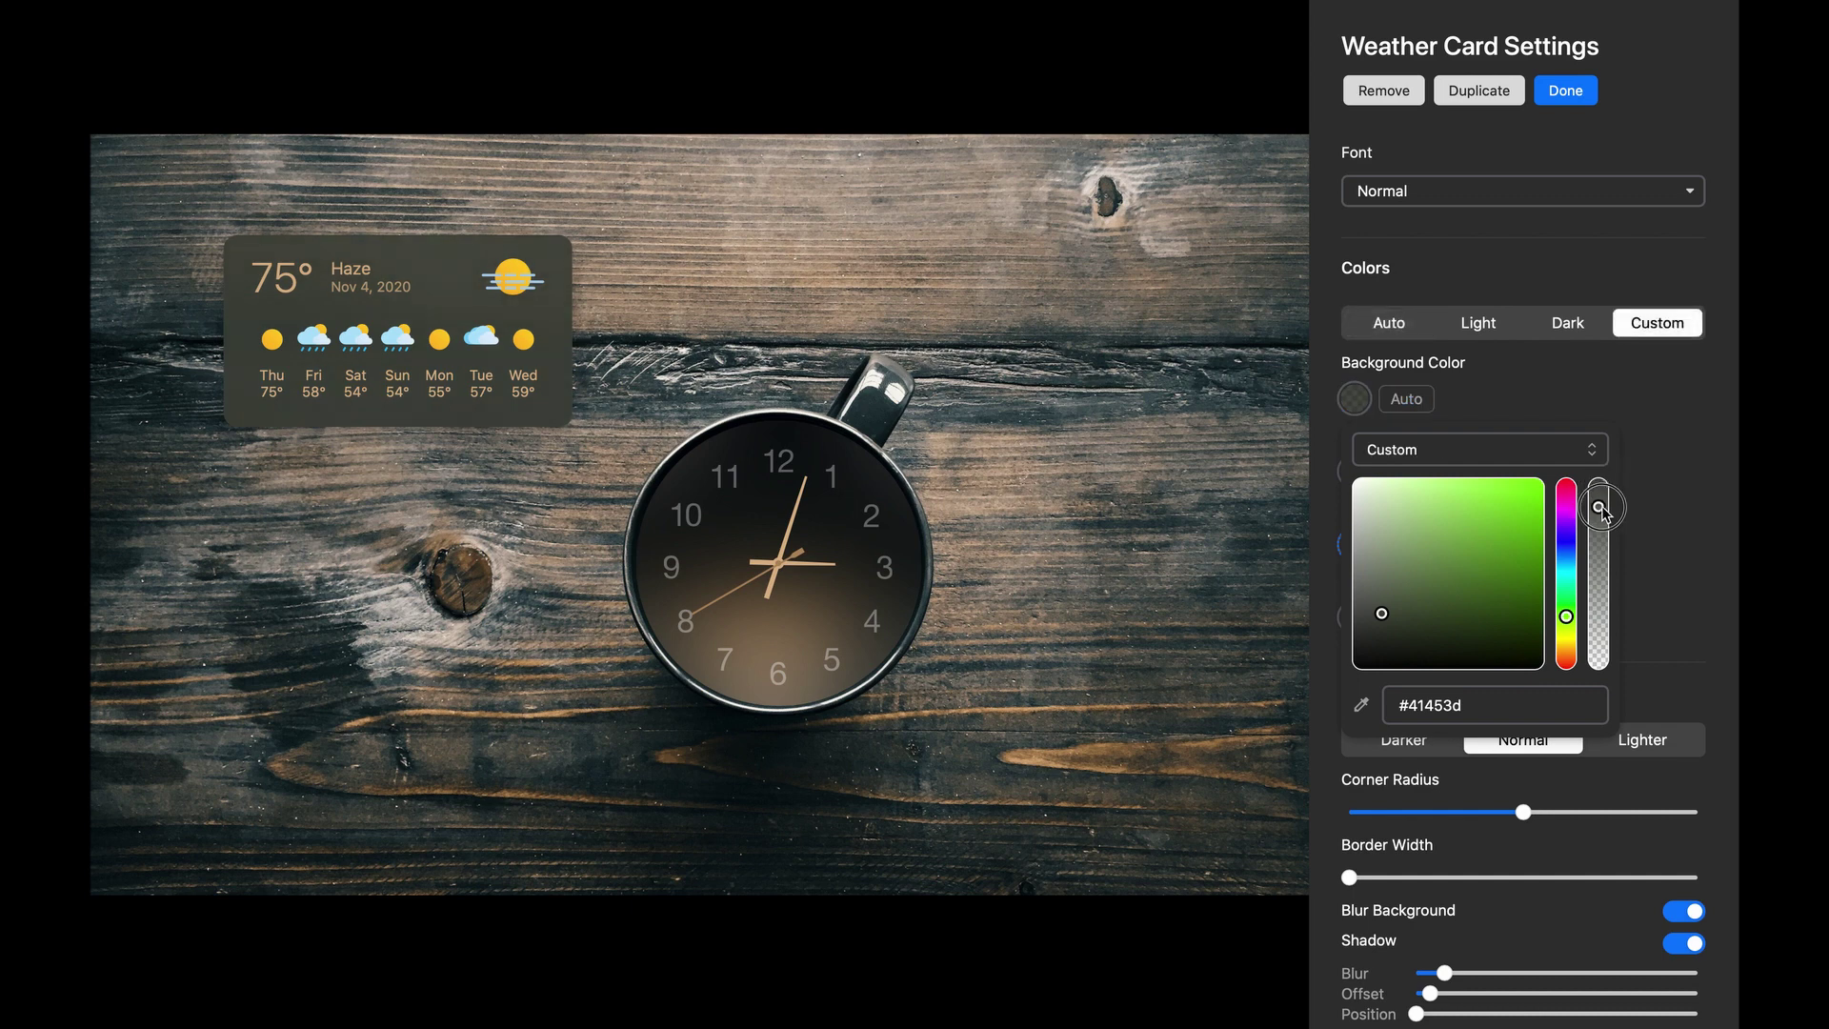
left_click_drag(1603, 508, 1604, 580)
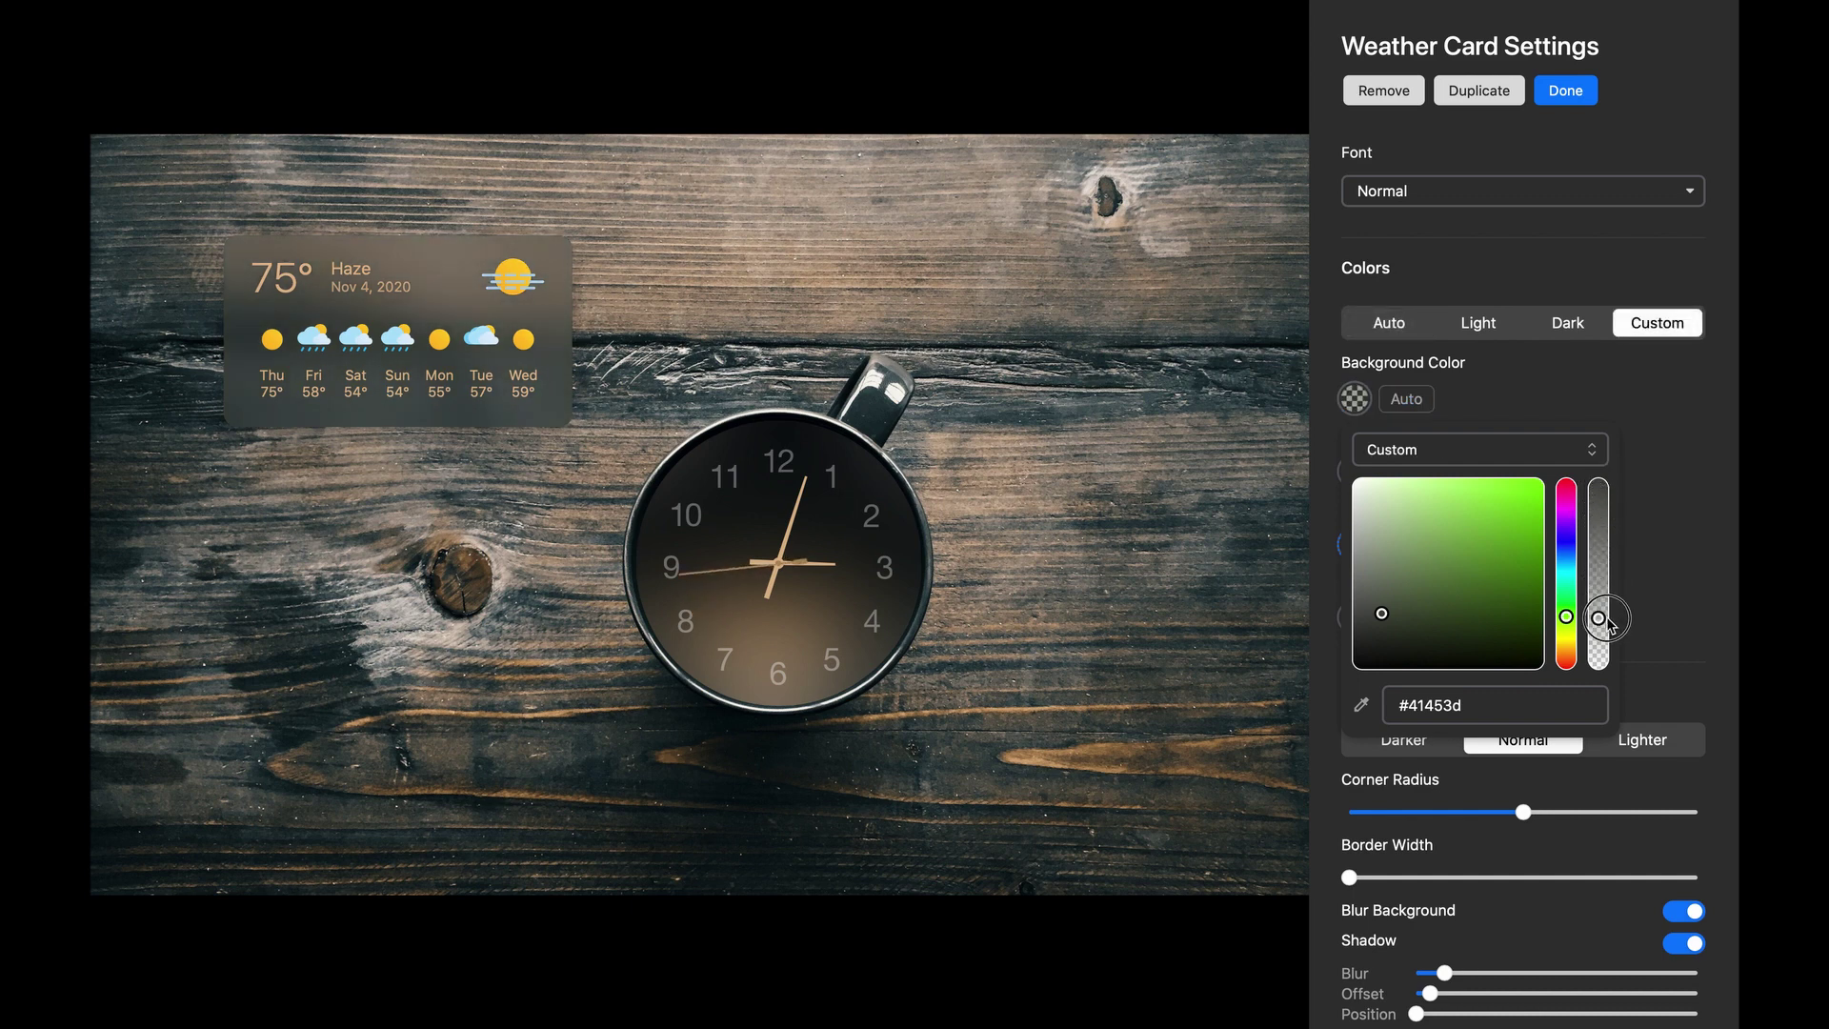
left_click_drag(1605, 621, 1605, 605)
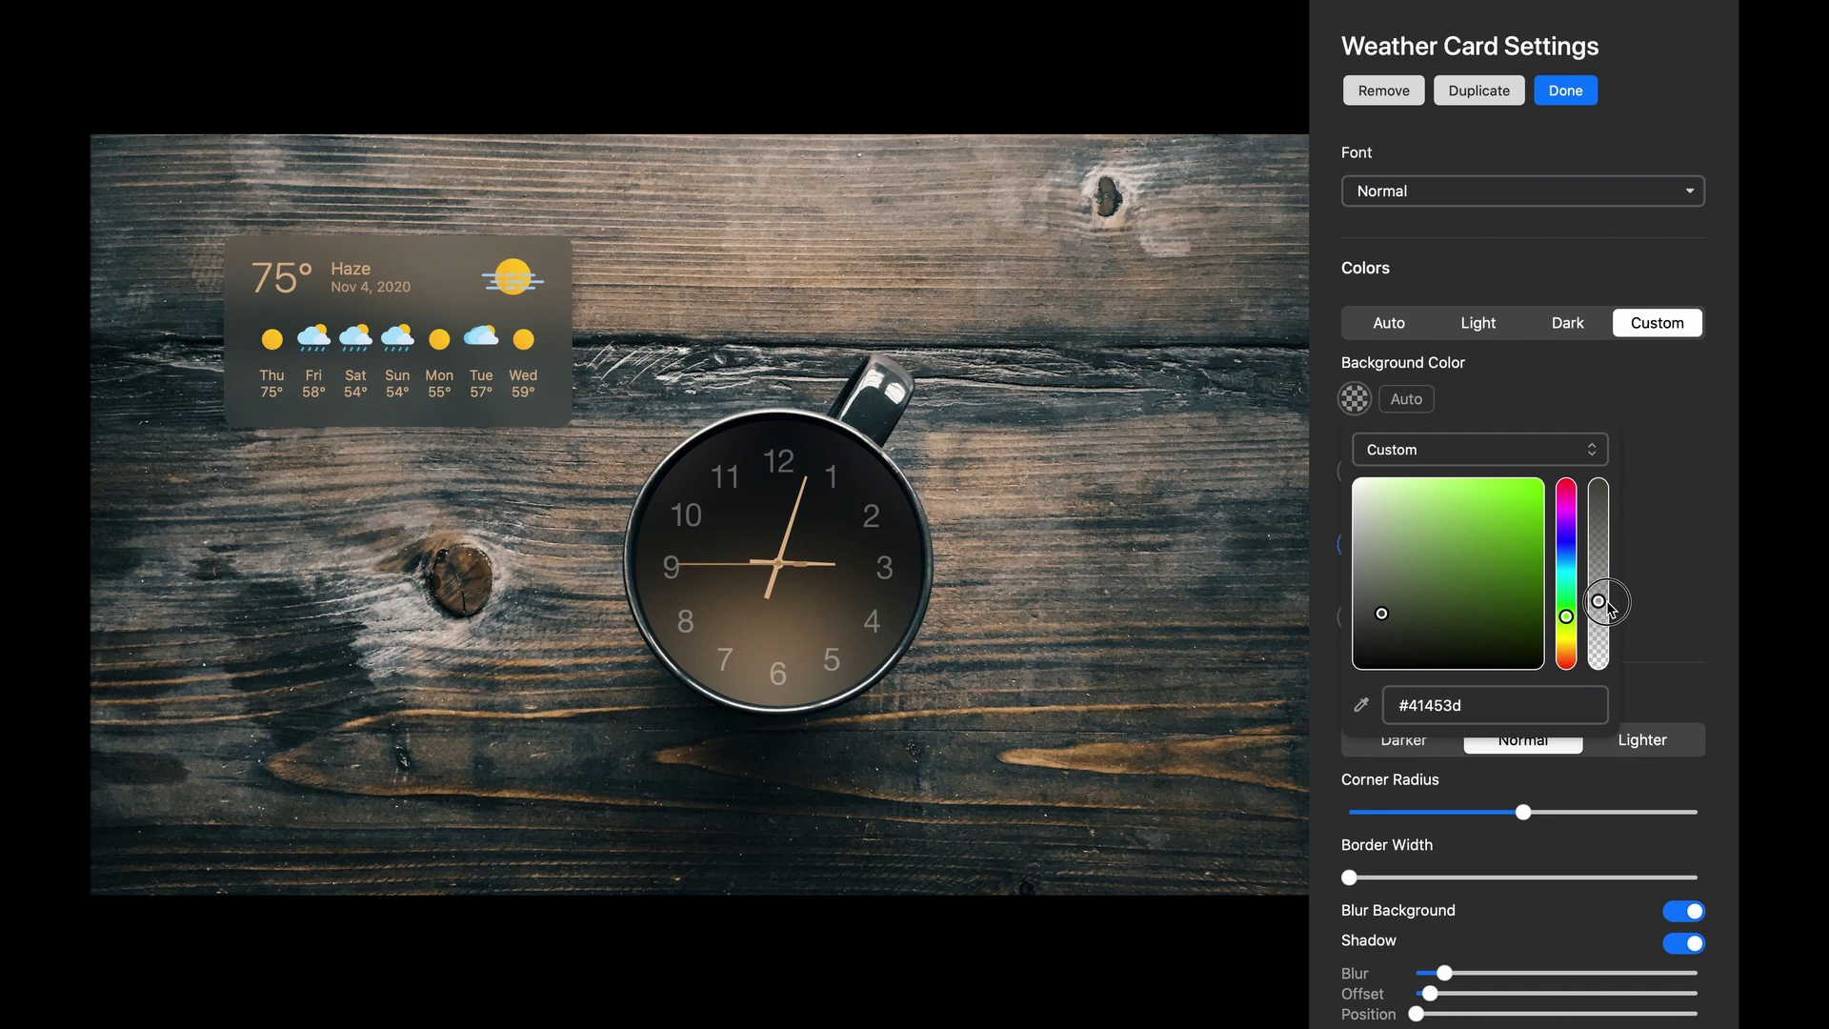
left_click(1660, 570)
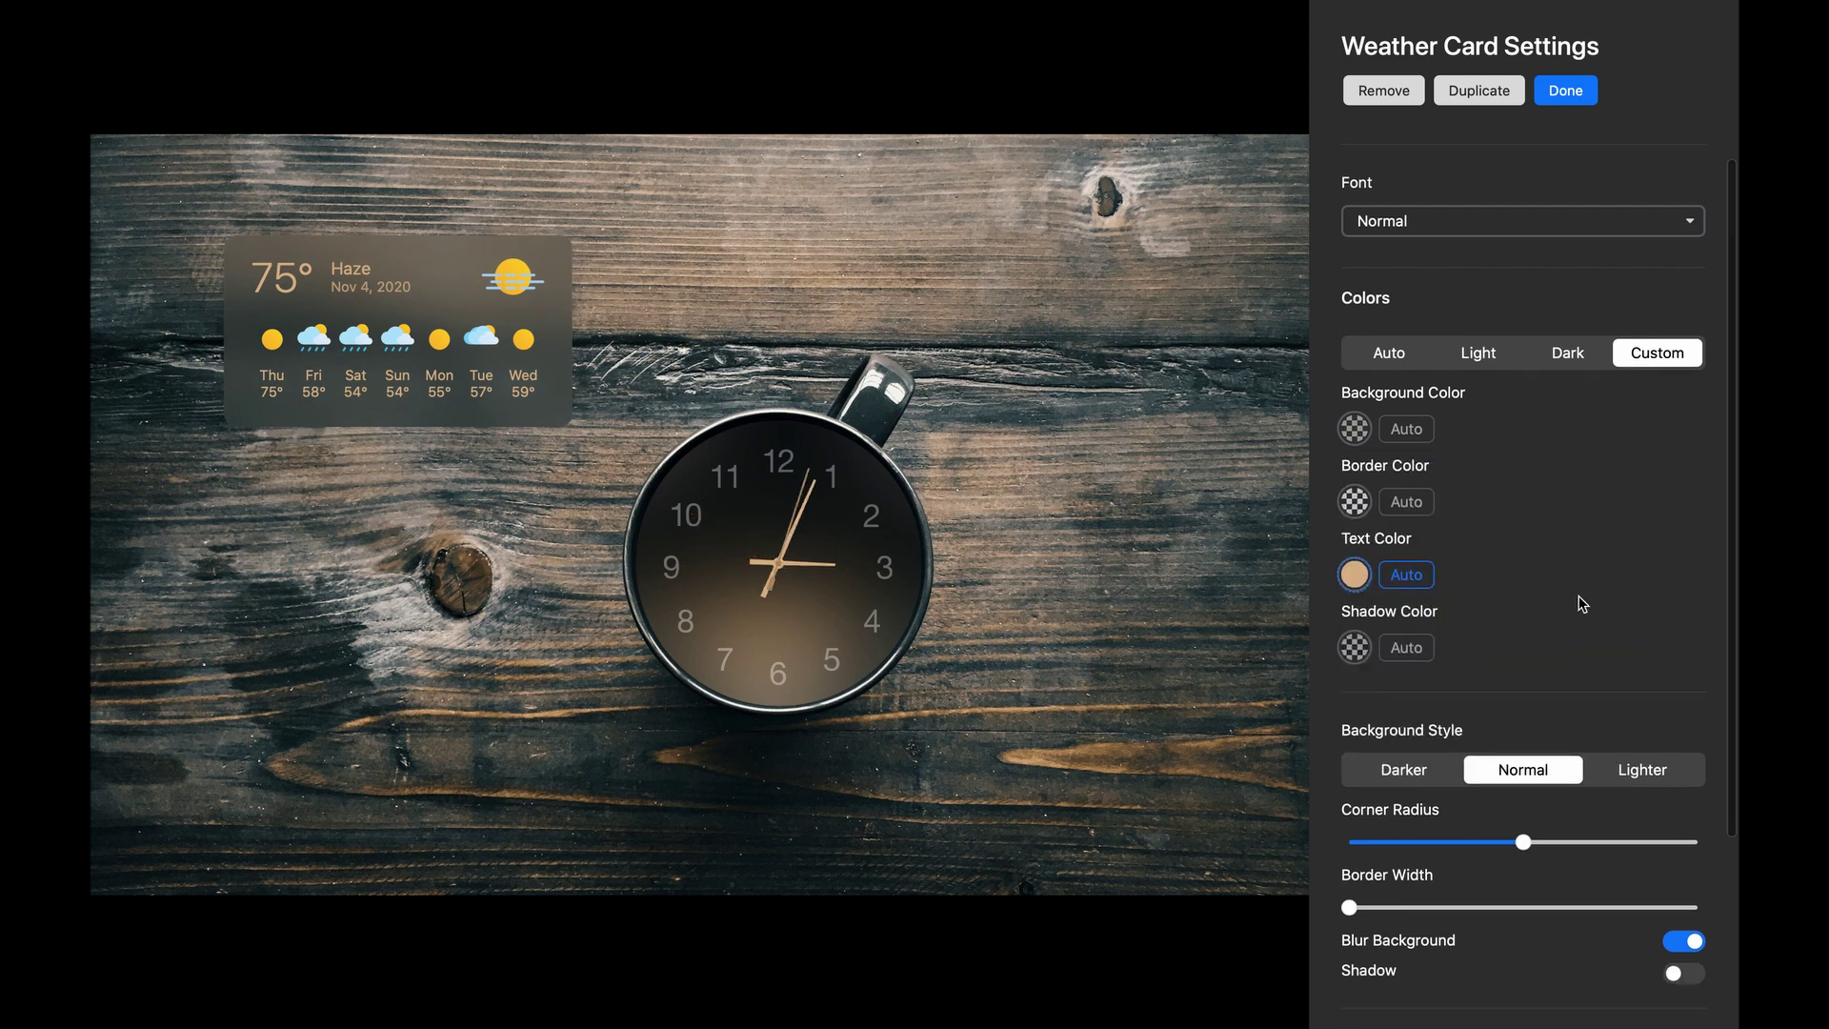
Step: Shift the weather card slightly and finish editing the widgets to check the desktop without the theme window
left_click(1566, 91)
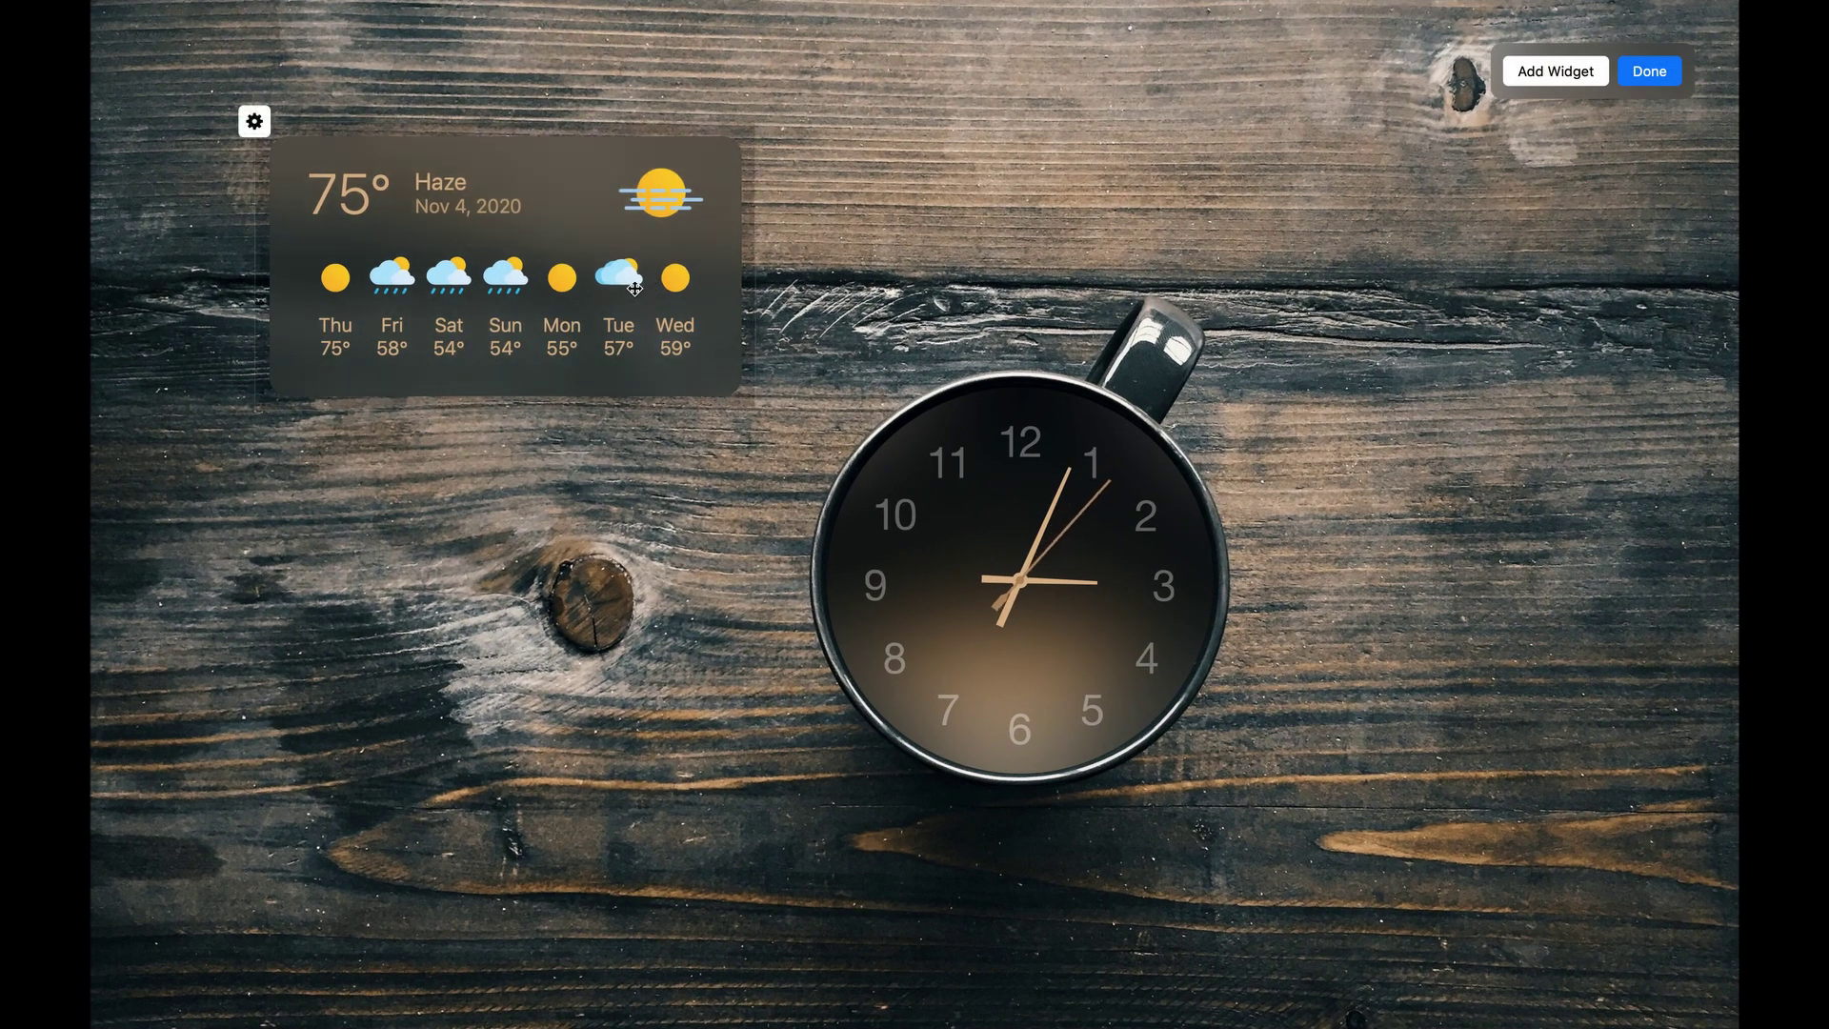
mouse_move(624, 307)
left_mouse_down()
mouse_move(628, 278)
mouse_move(637, 314)
mouse_move(610, 294)
left_mouse_up()
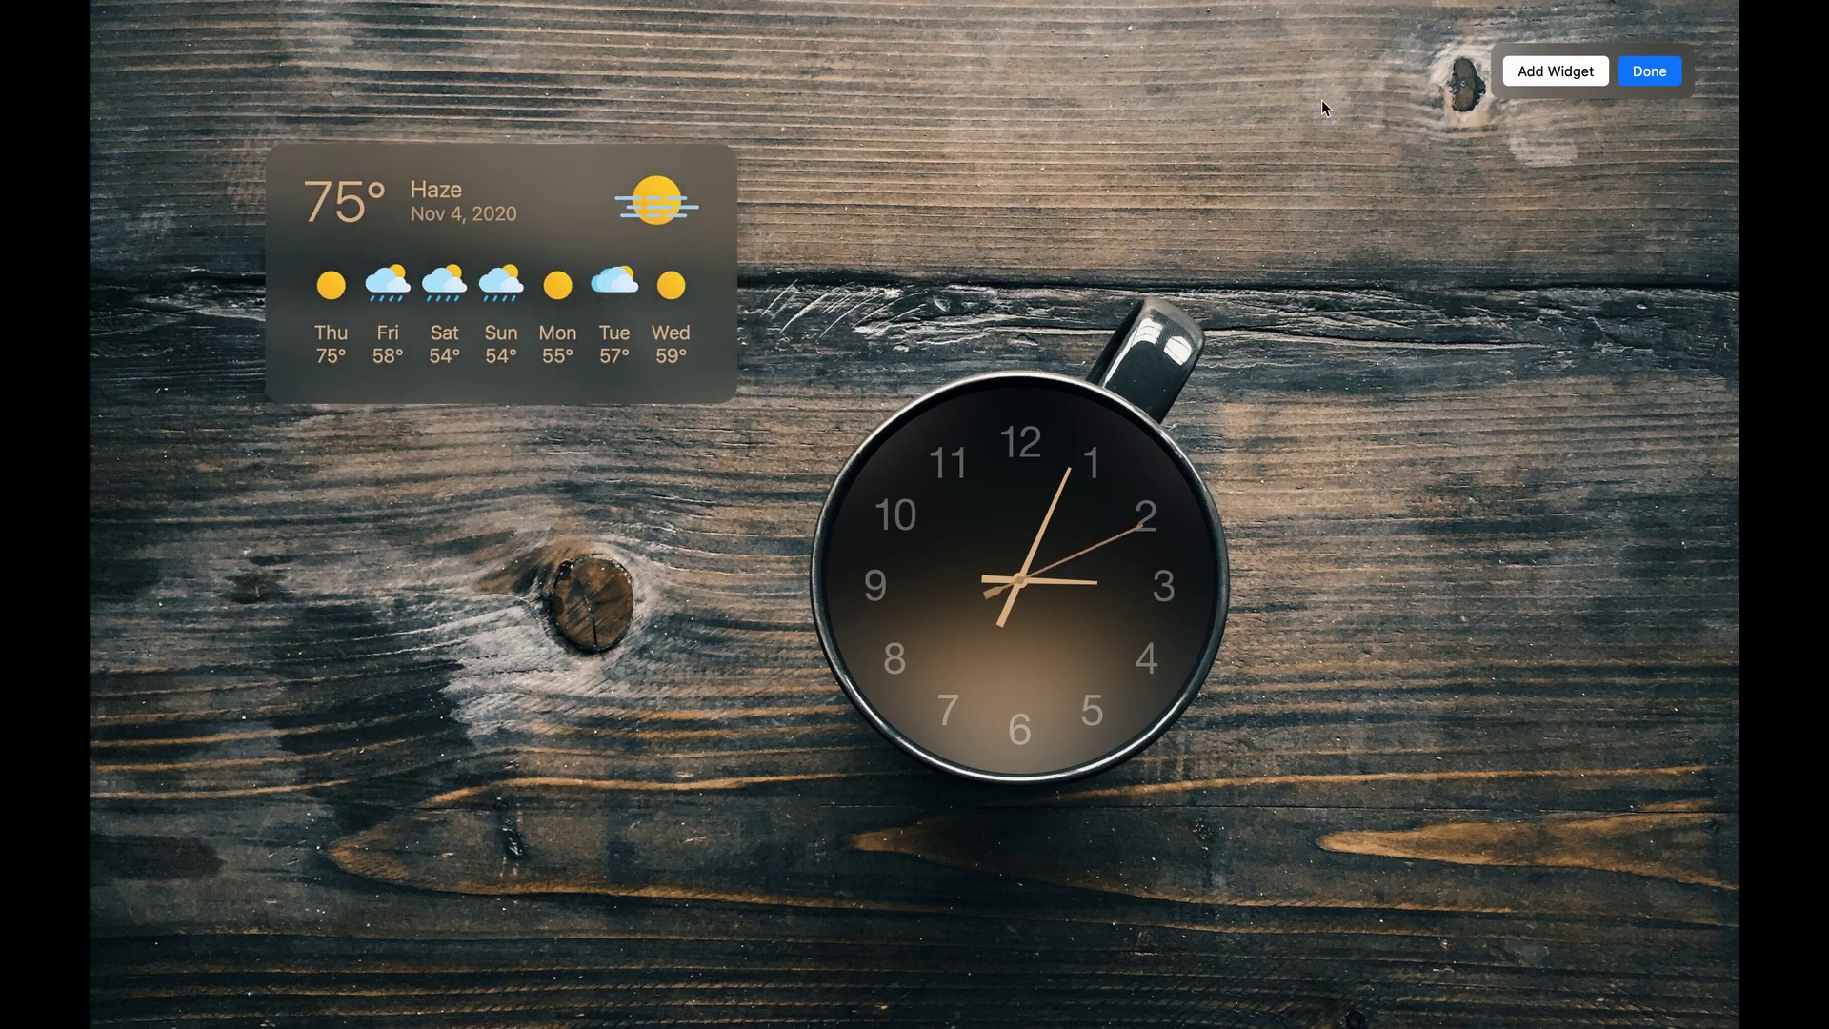
left_click(1646, 72)
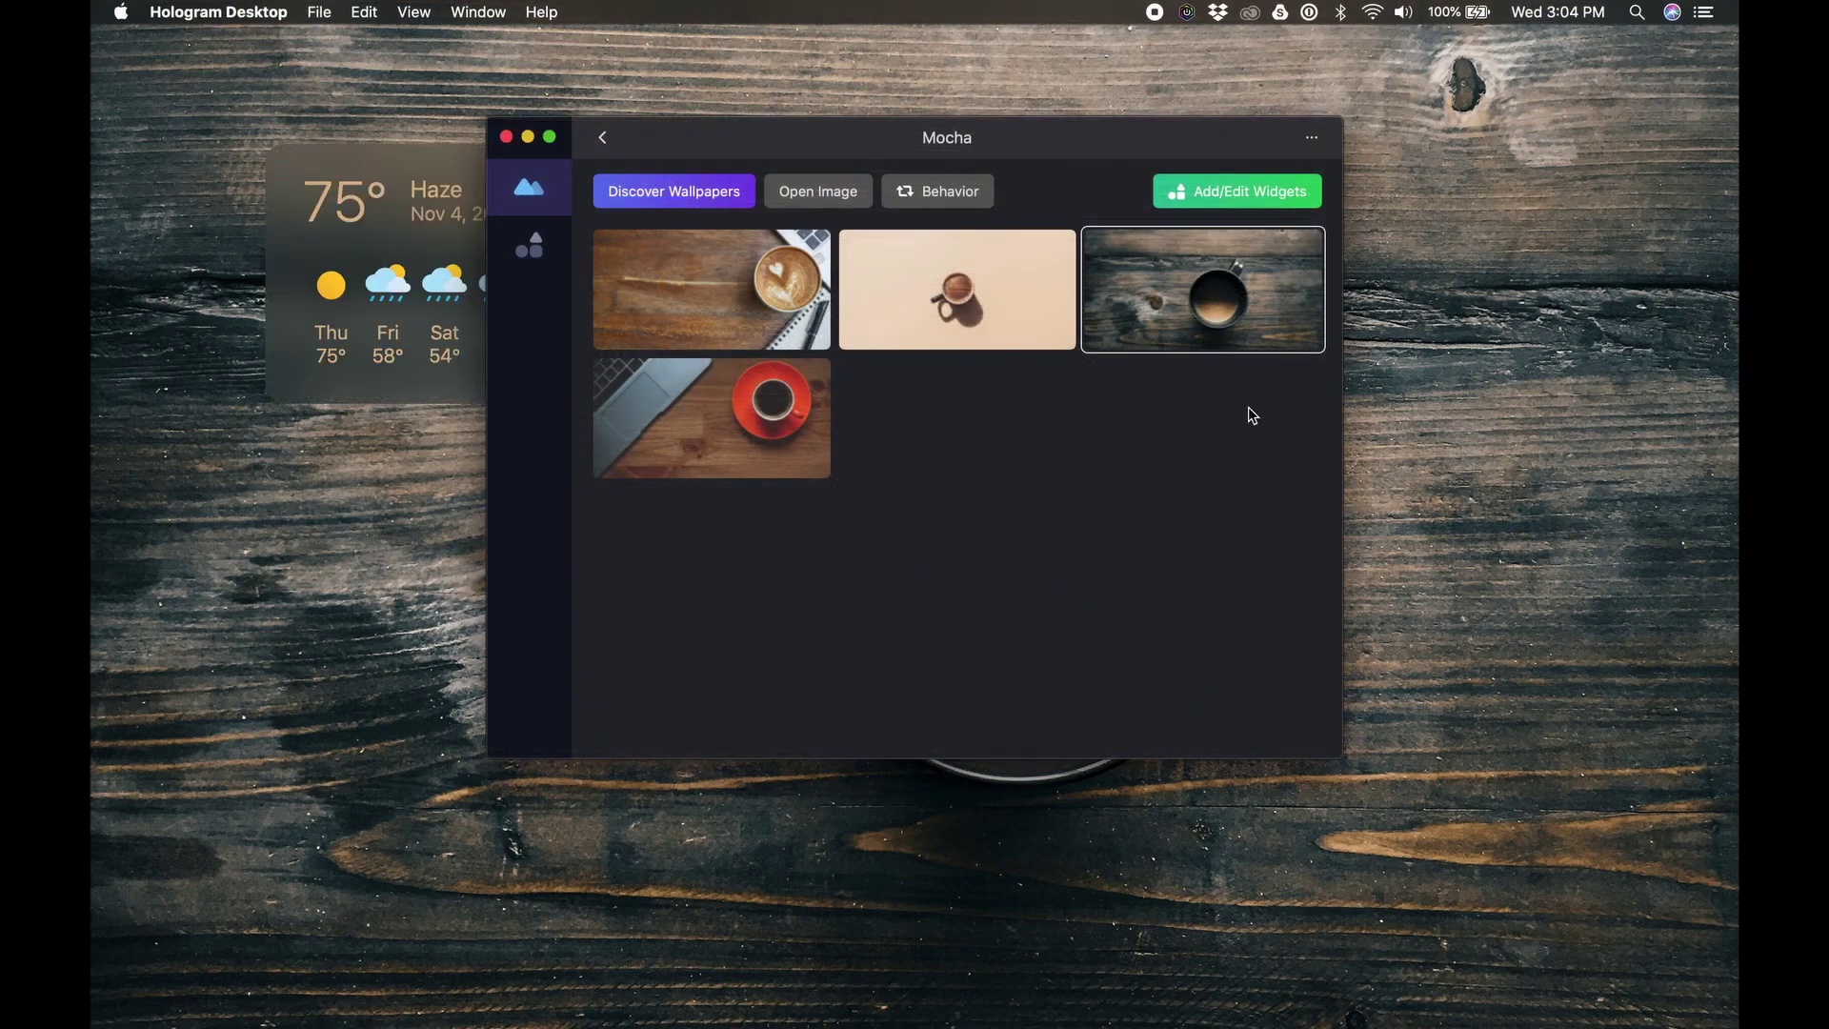
key("super+w")
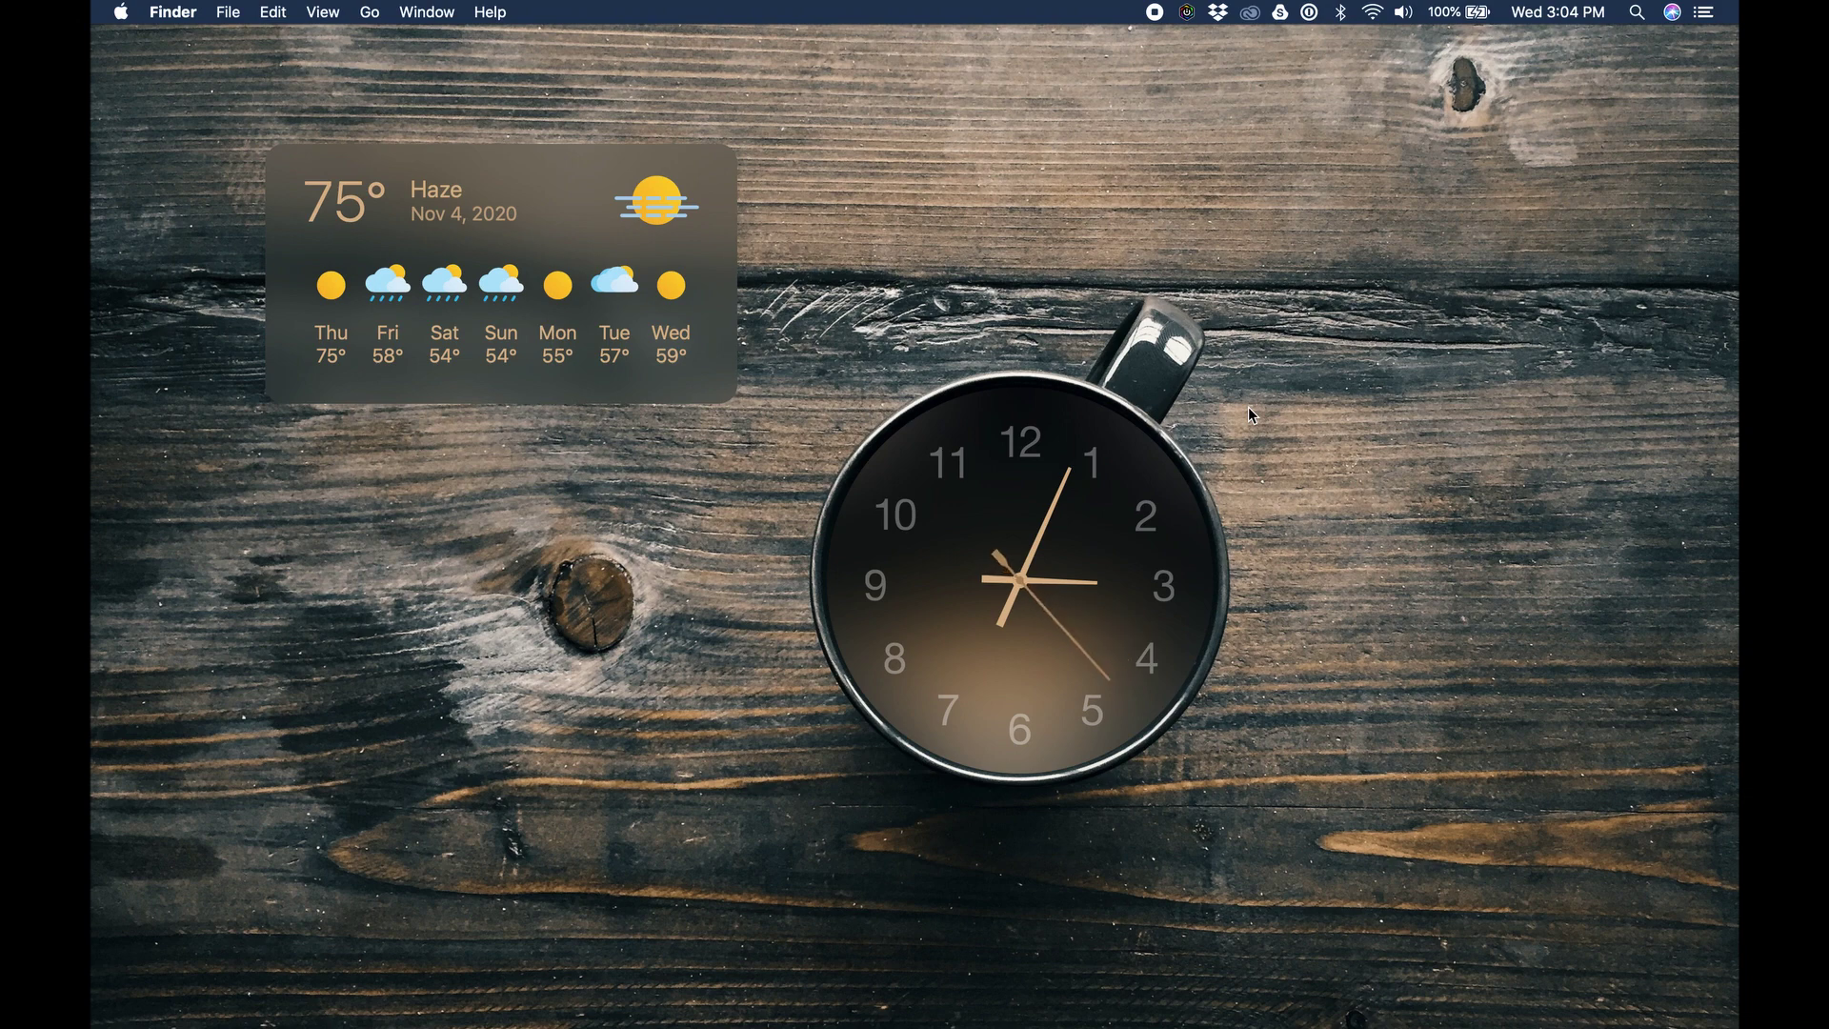
key("ctrl+Left")
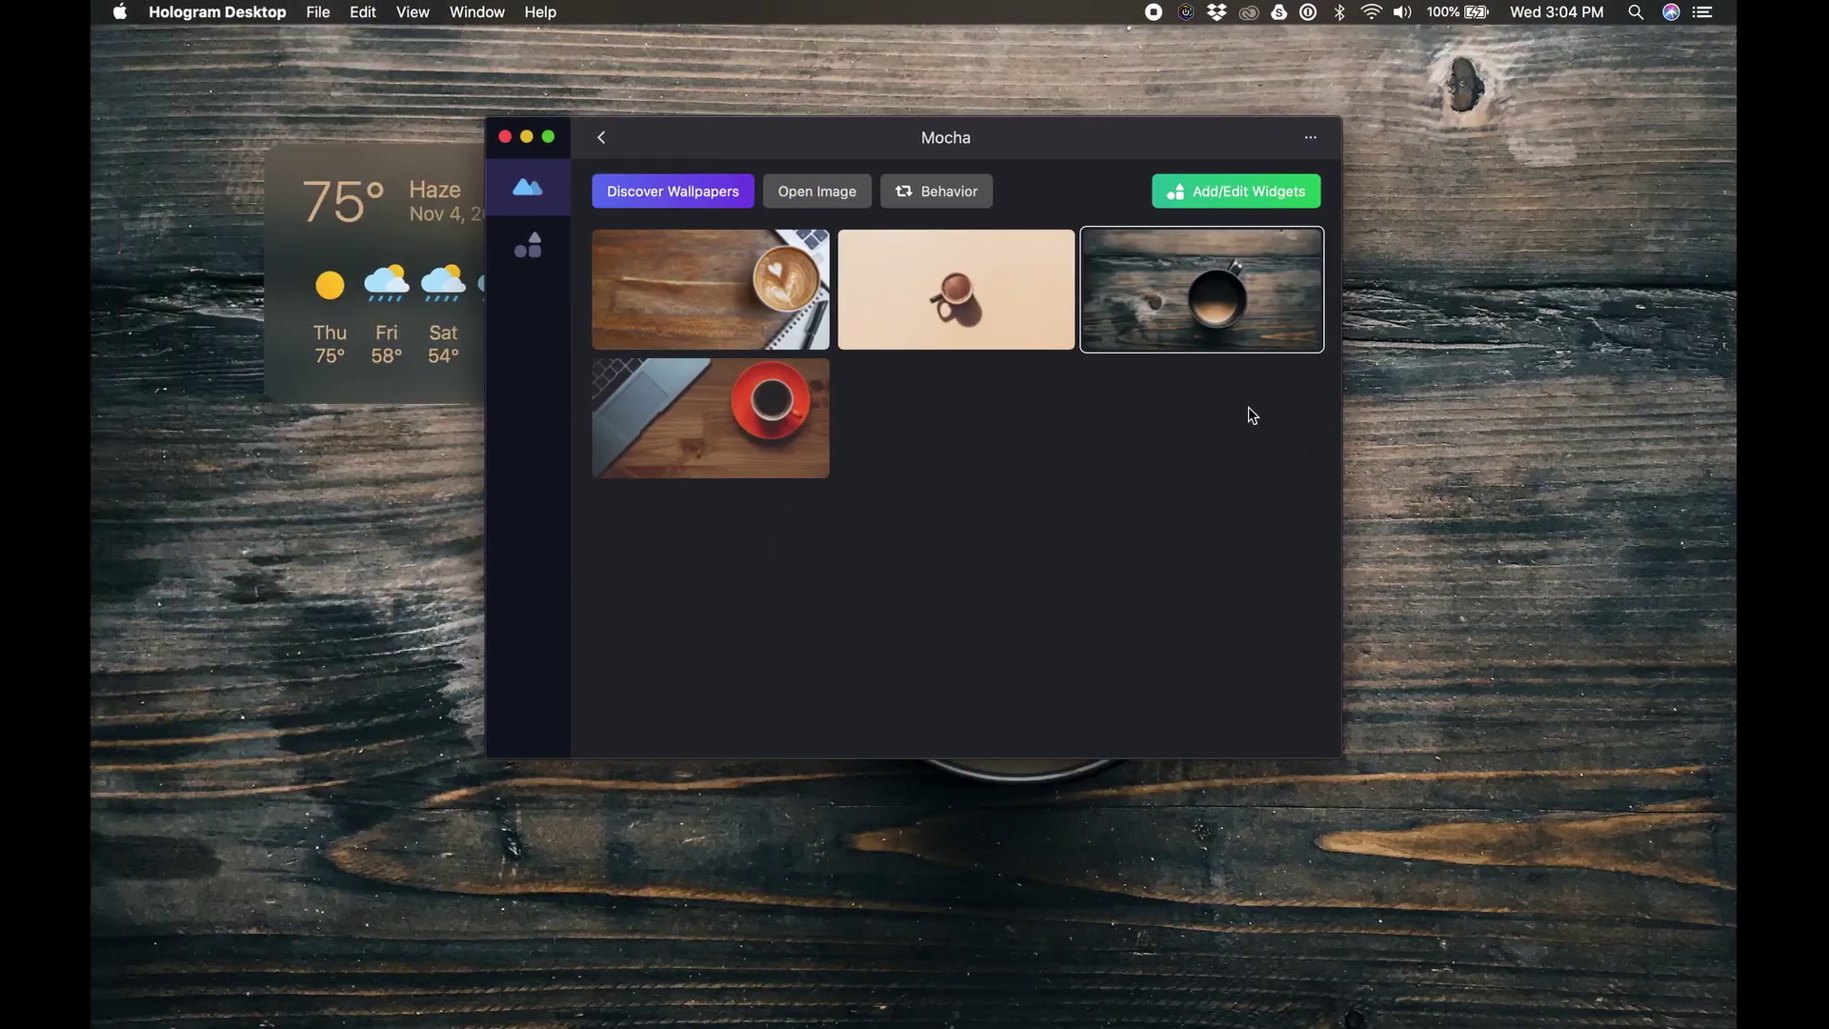
Step: Create a new theme from the themes overview and name it Ocean
left_click(602, 138)
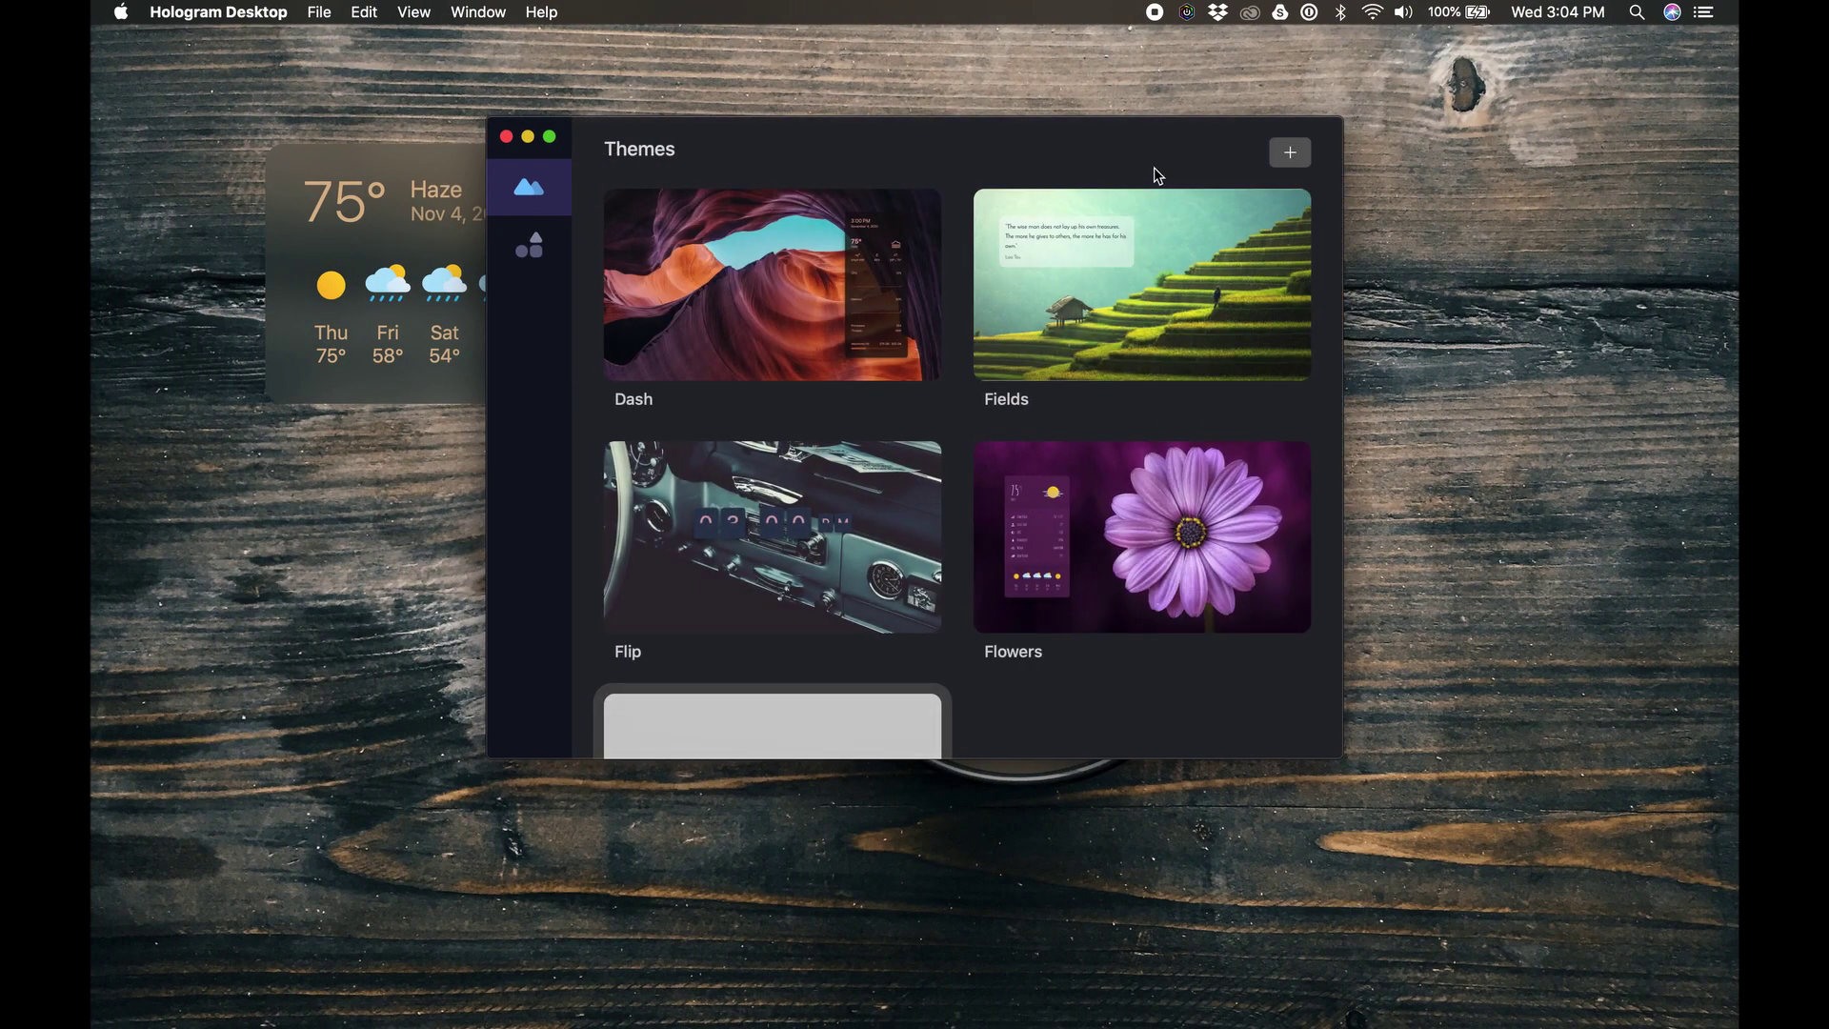
left_click(1289, 154)
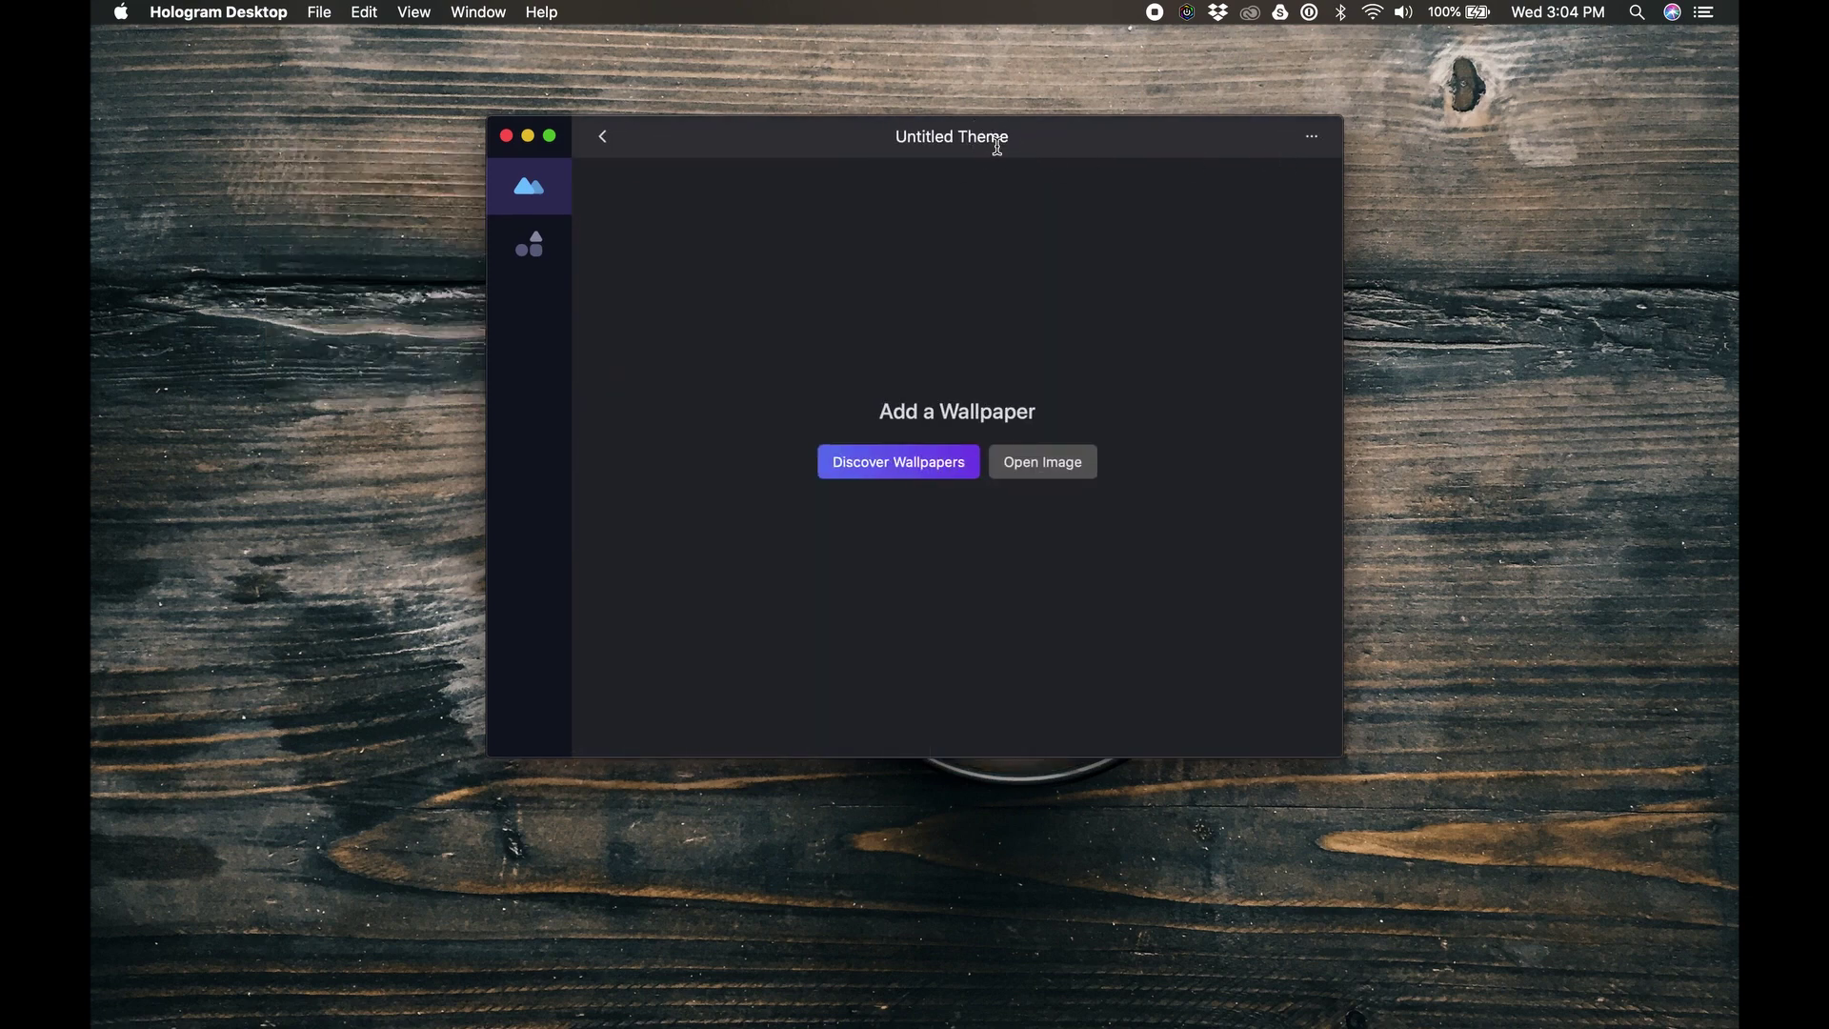
key("BackSpace")
key("BackSpace")
key("BackSpace")
key("BackSpace")
key("BackSpace")
key("BackSpace")
key("BackSpace")
key("BackSpace")
key("BackSpace")
key("BackSpace")
key("BackSpace")
key("BackSpace")
key("BackSpace")
key("BackSpace")
type("Ocean")
Step: Search Pexels for "jellyfish" and add the turquoise wallpaper with pink jellyfish and long tentacles to the theme
left_click(890, 465)
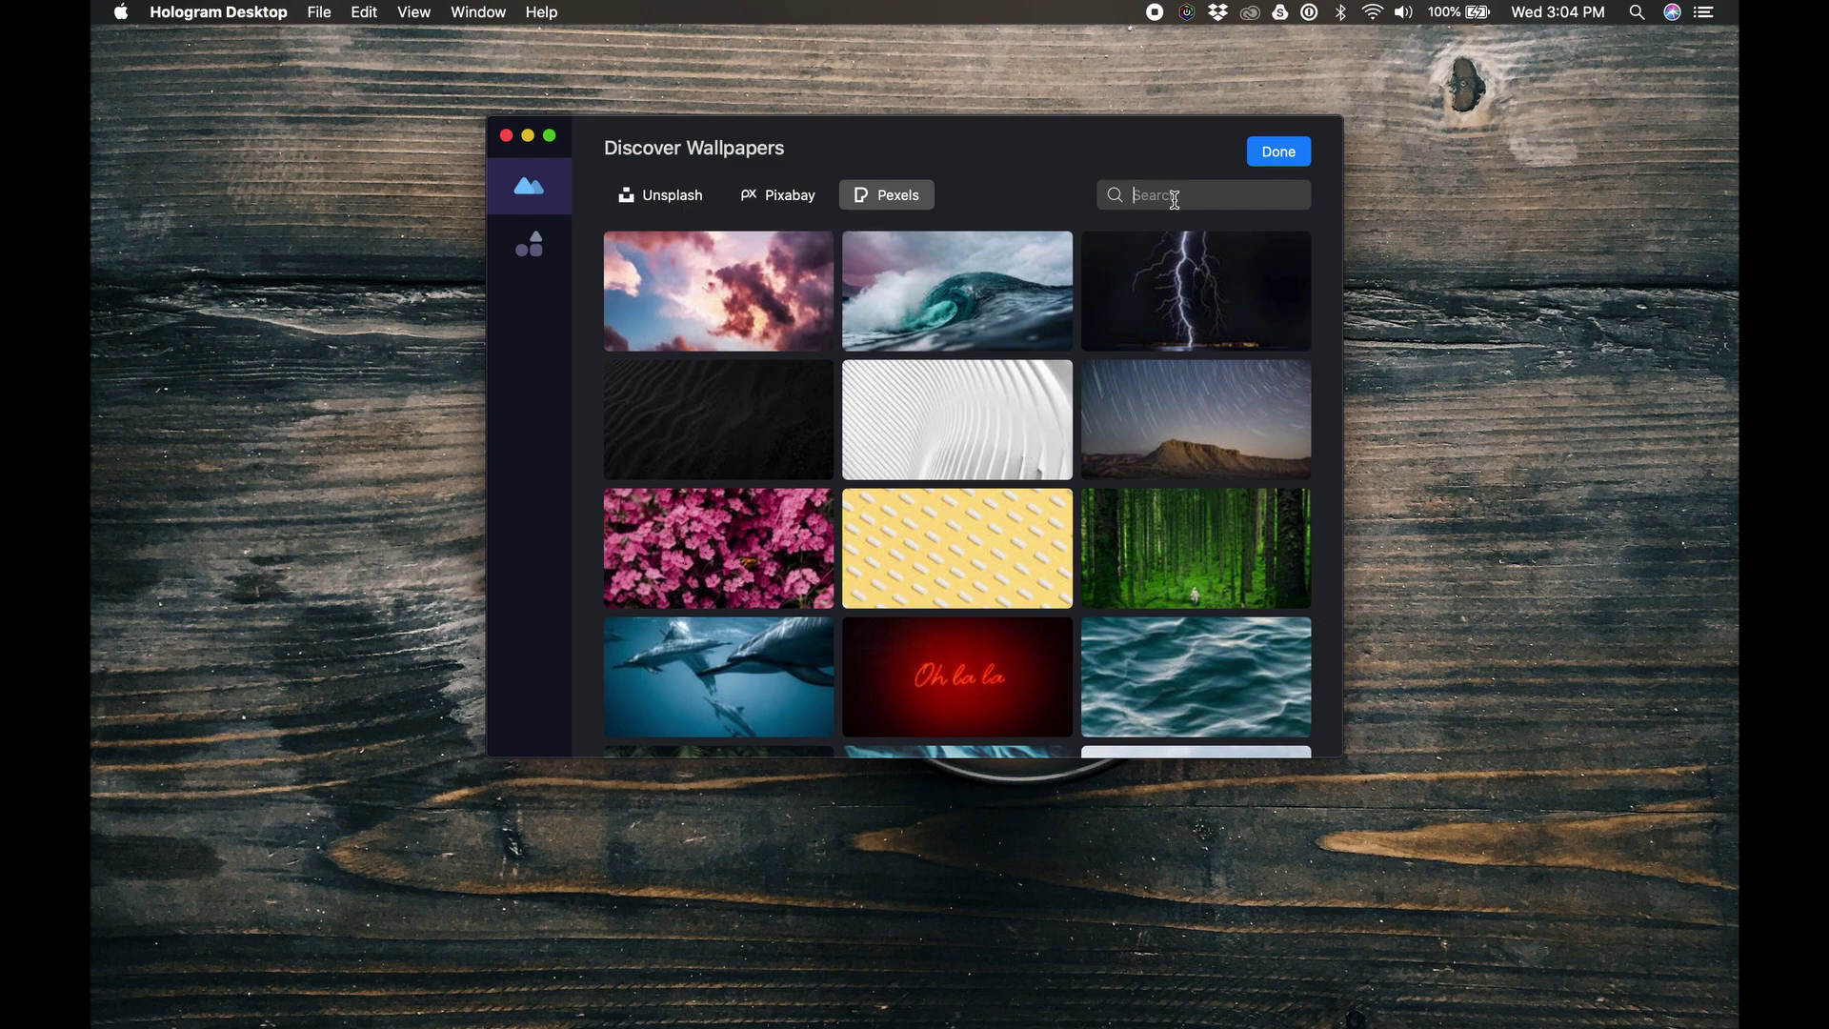
type("jellyfish")
key("Return")
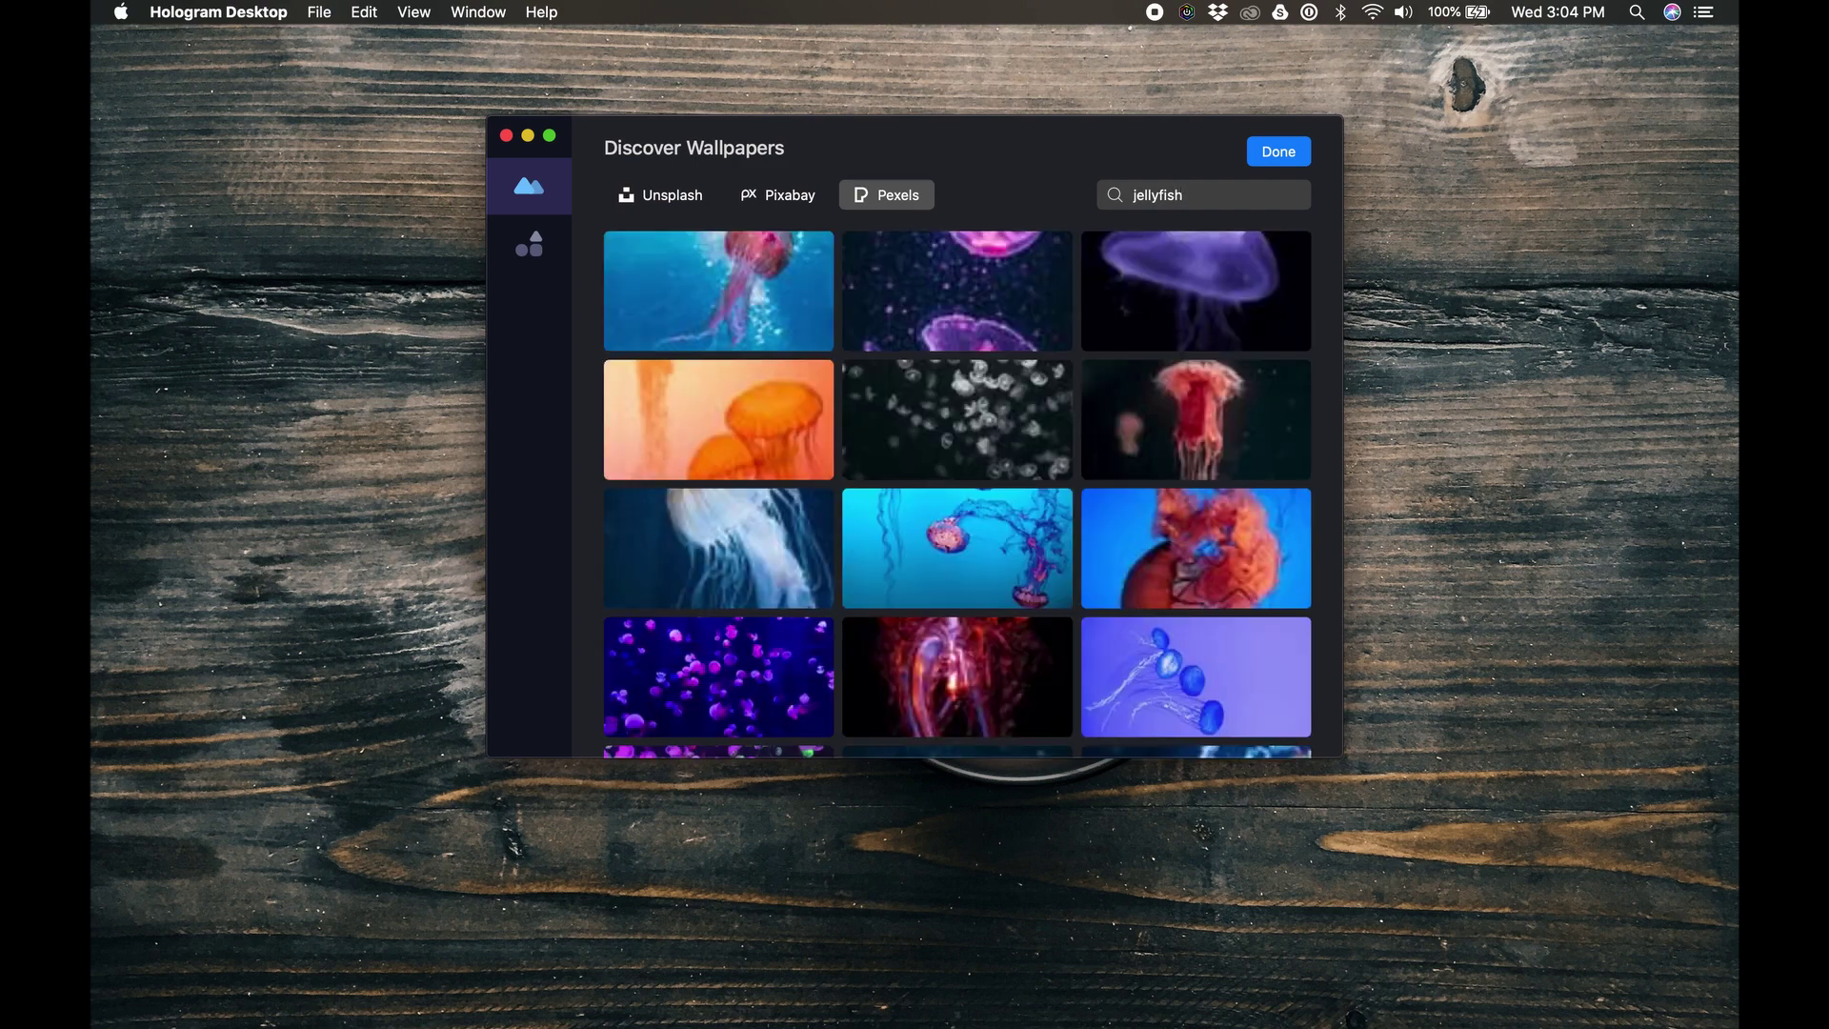
left_click(972, 548)
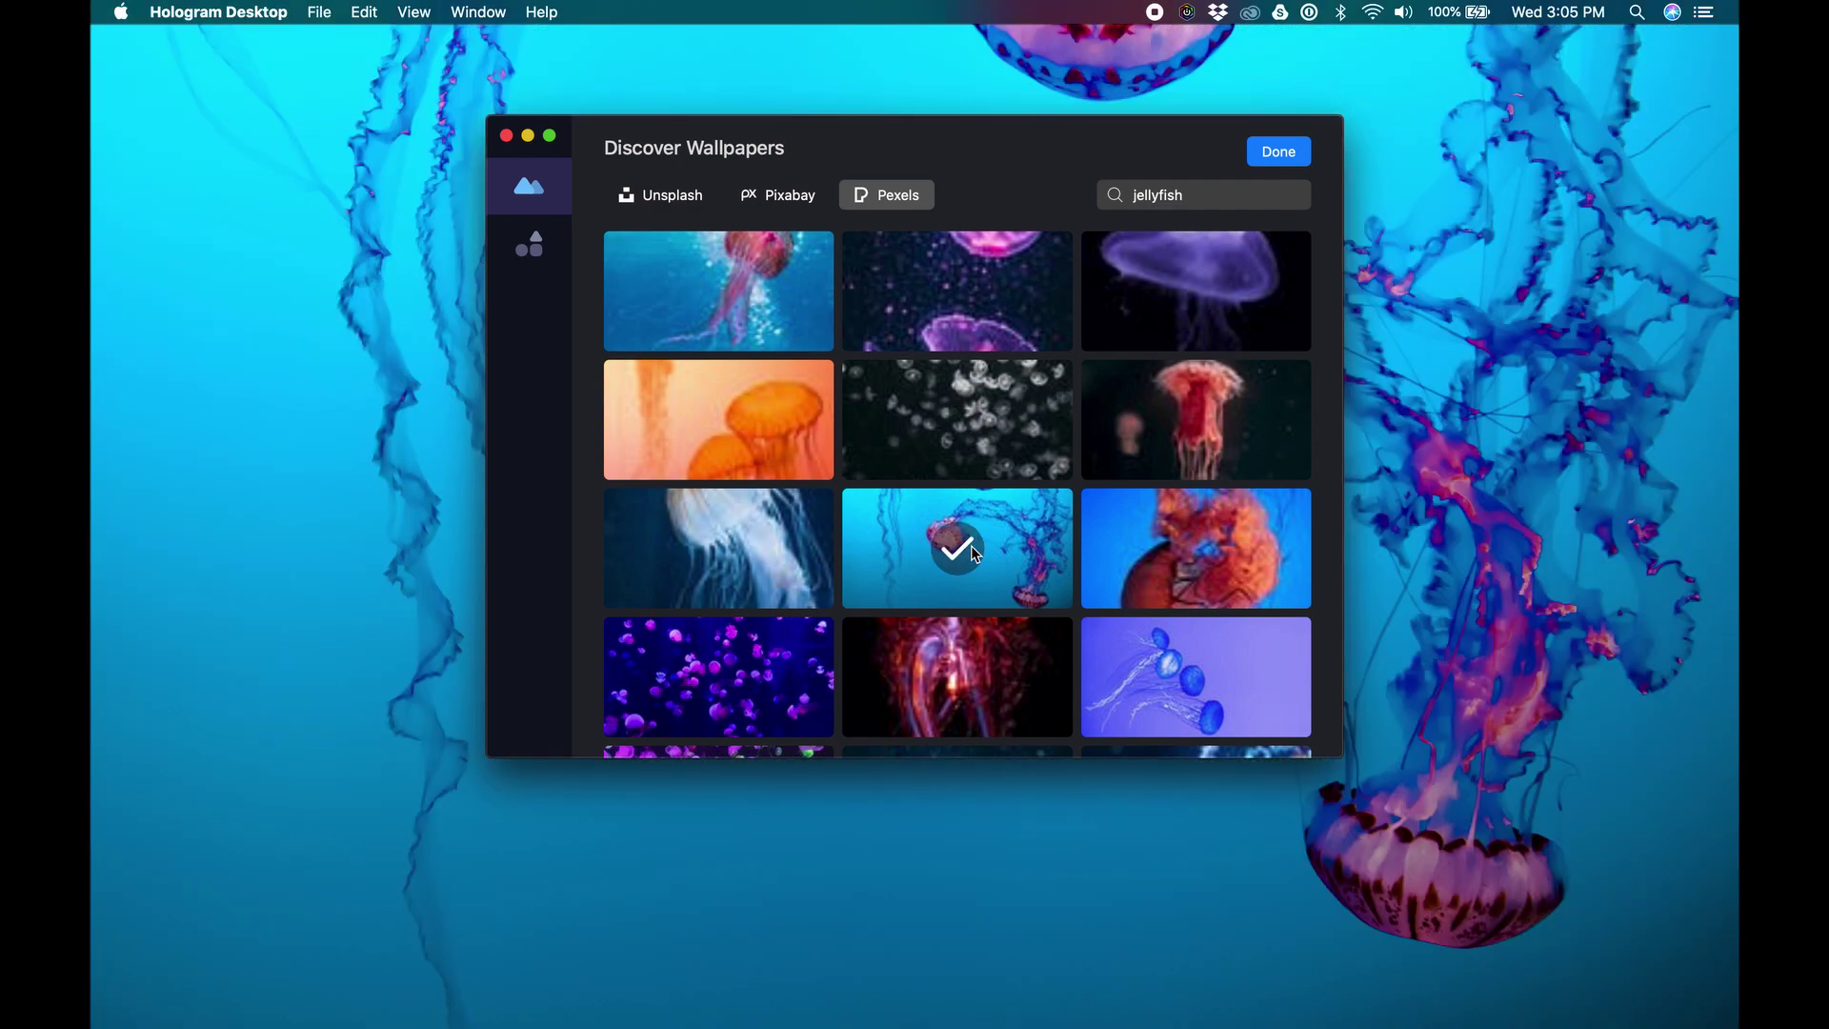
left_click(1282, 150)
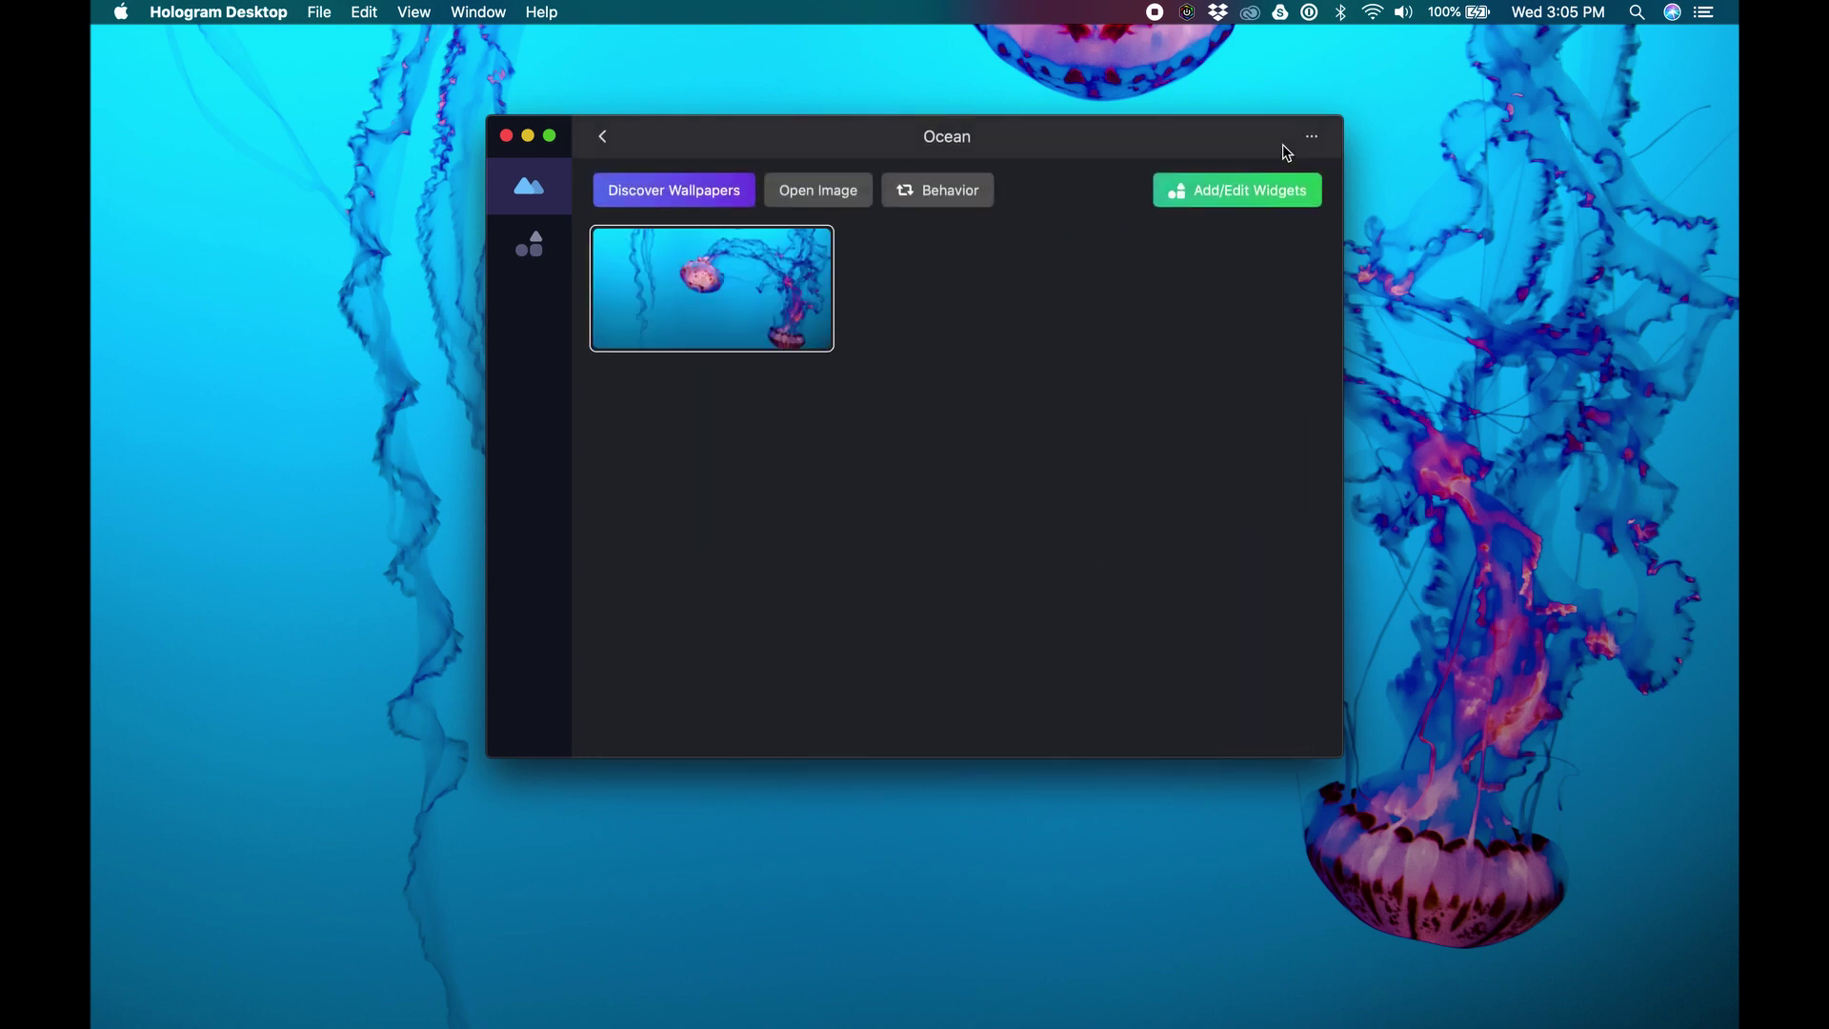
Step: Start editing the Ocean theme's widgets and add the Kanji widget
left_click(1244, 194)
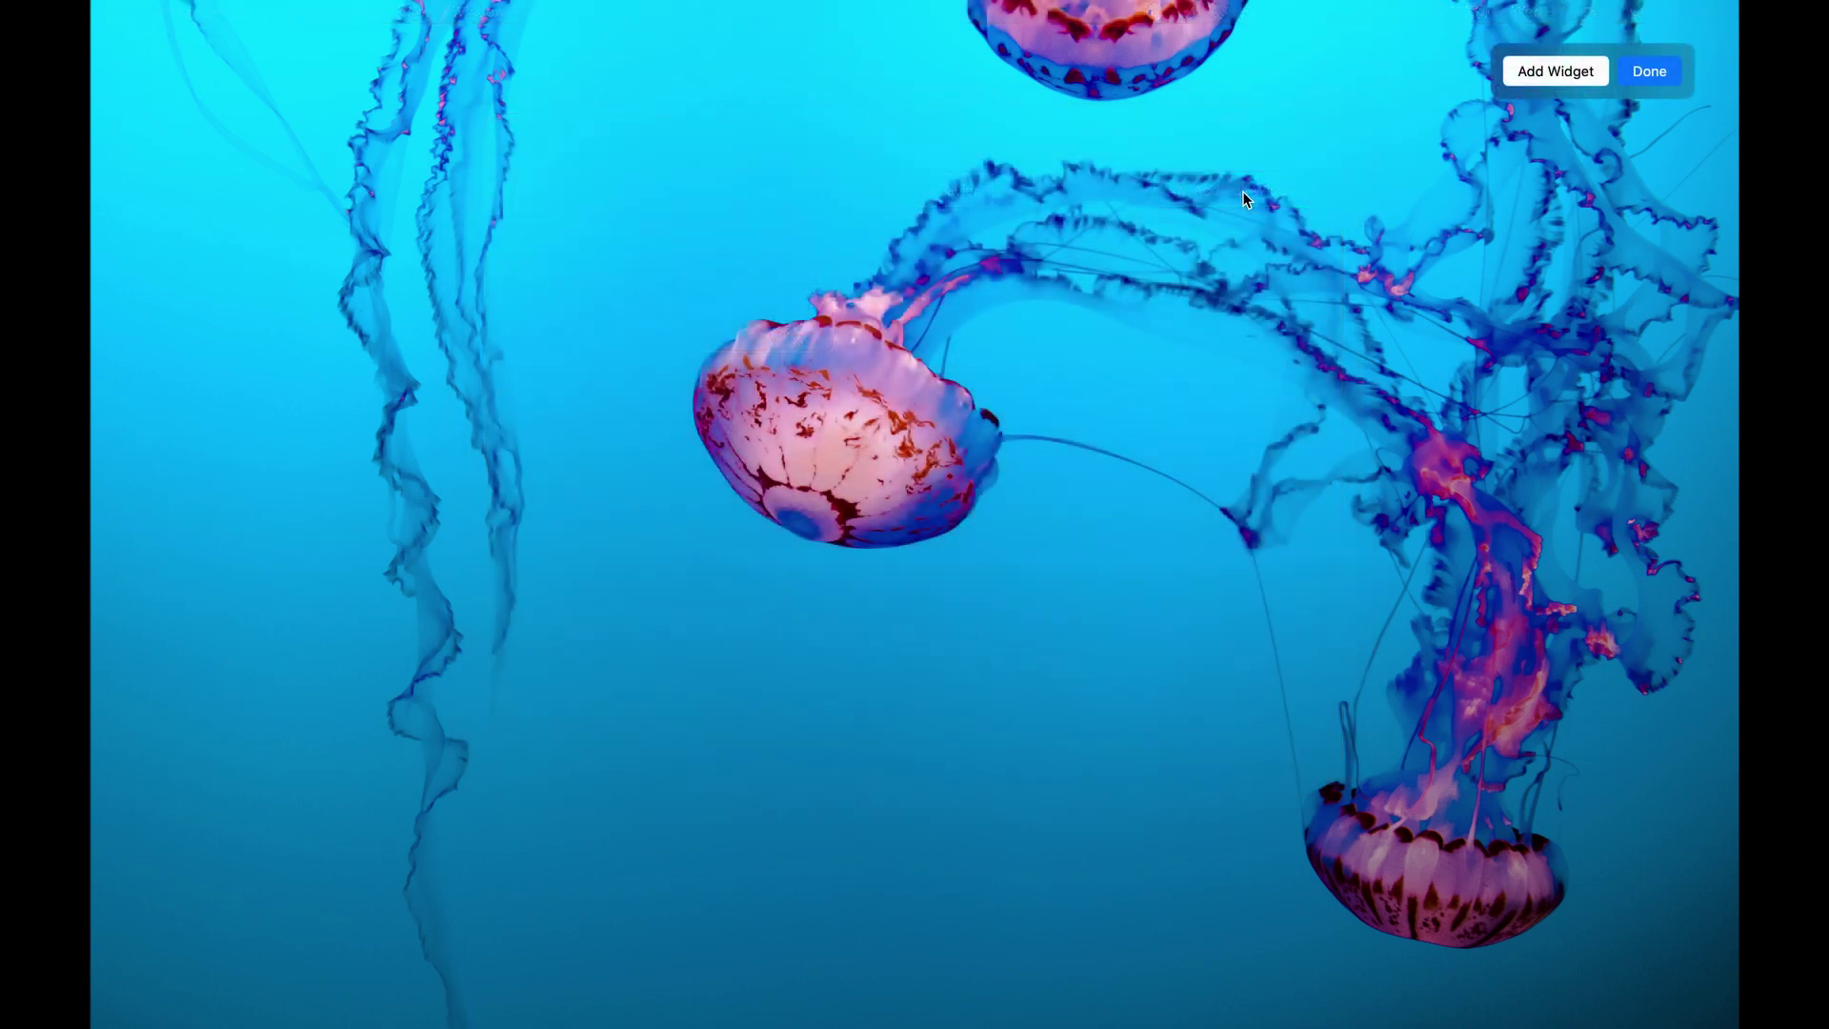
left_click(1560, 71)
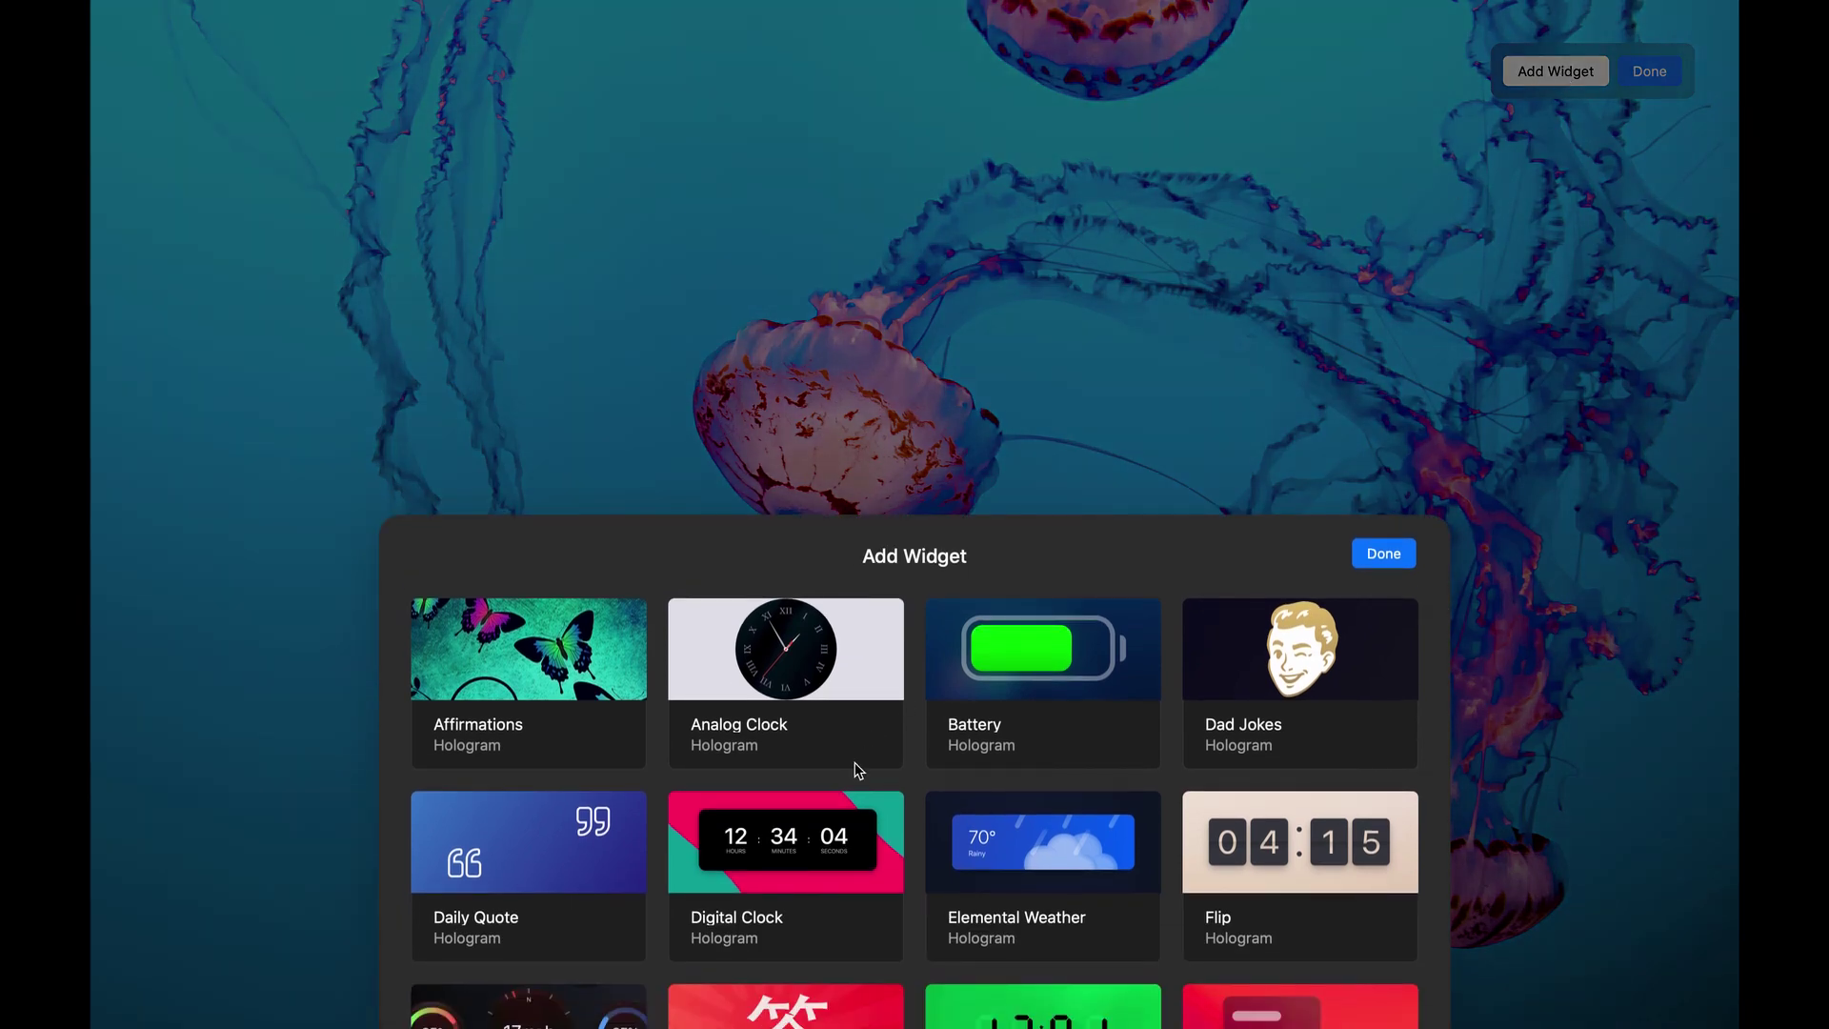
scroll(854, 768, "down", 5)
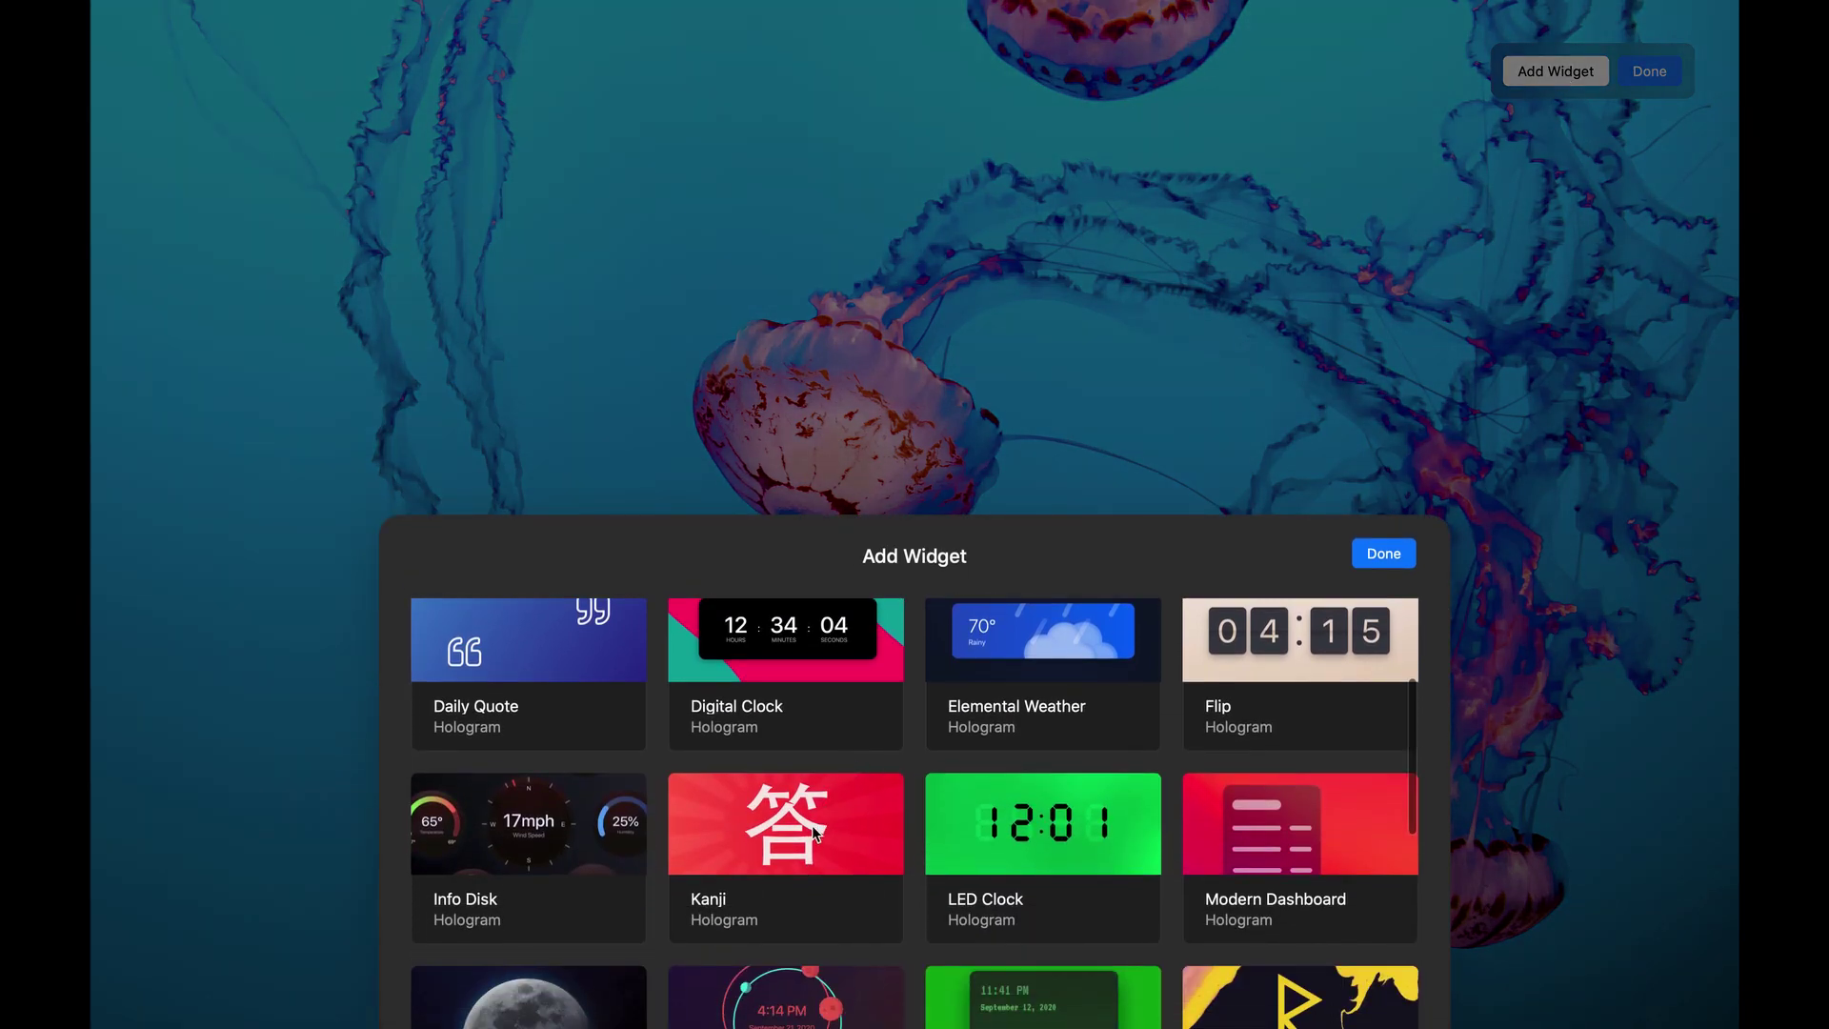
left_click(812, 825)
Step: Shrink the Kanji widget slightly and place it in the open water beside the central jellyfish, near the upper-left corner of the wallpaper
mouse_move(821, 368)
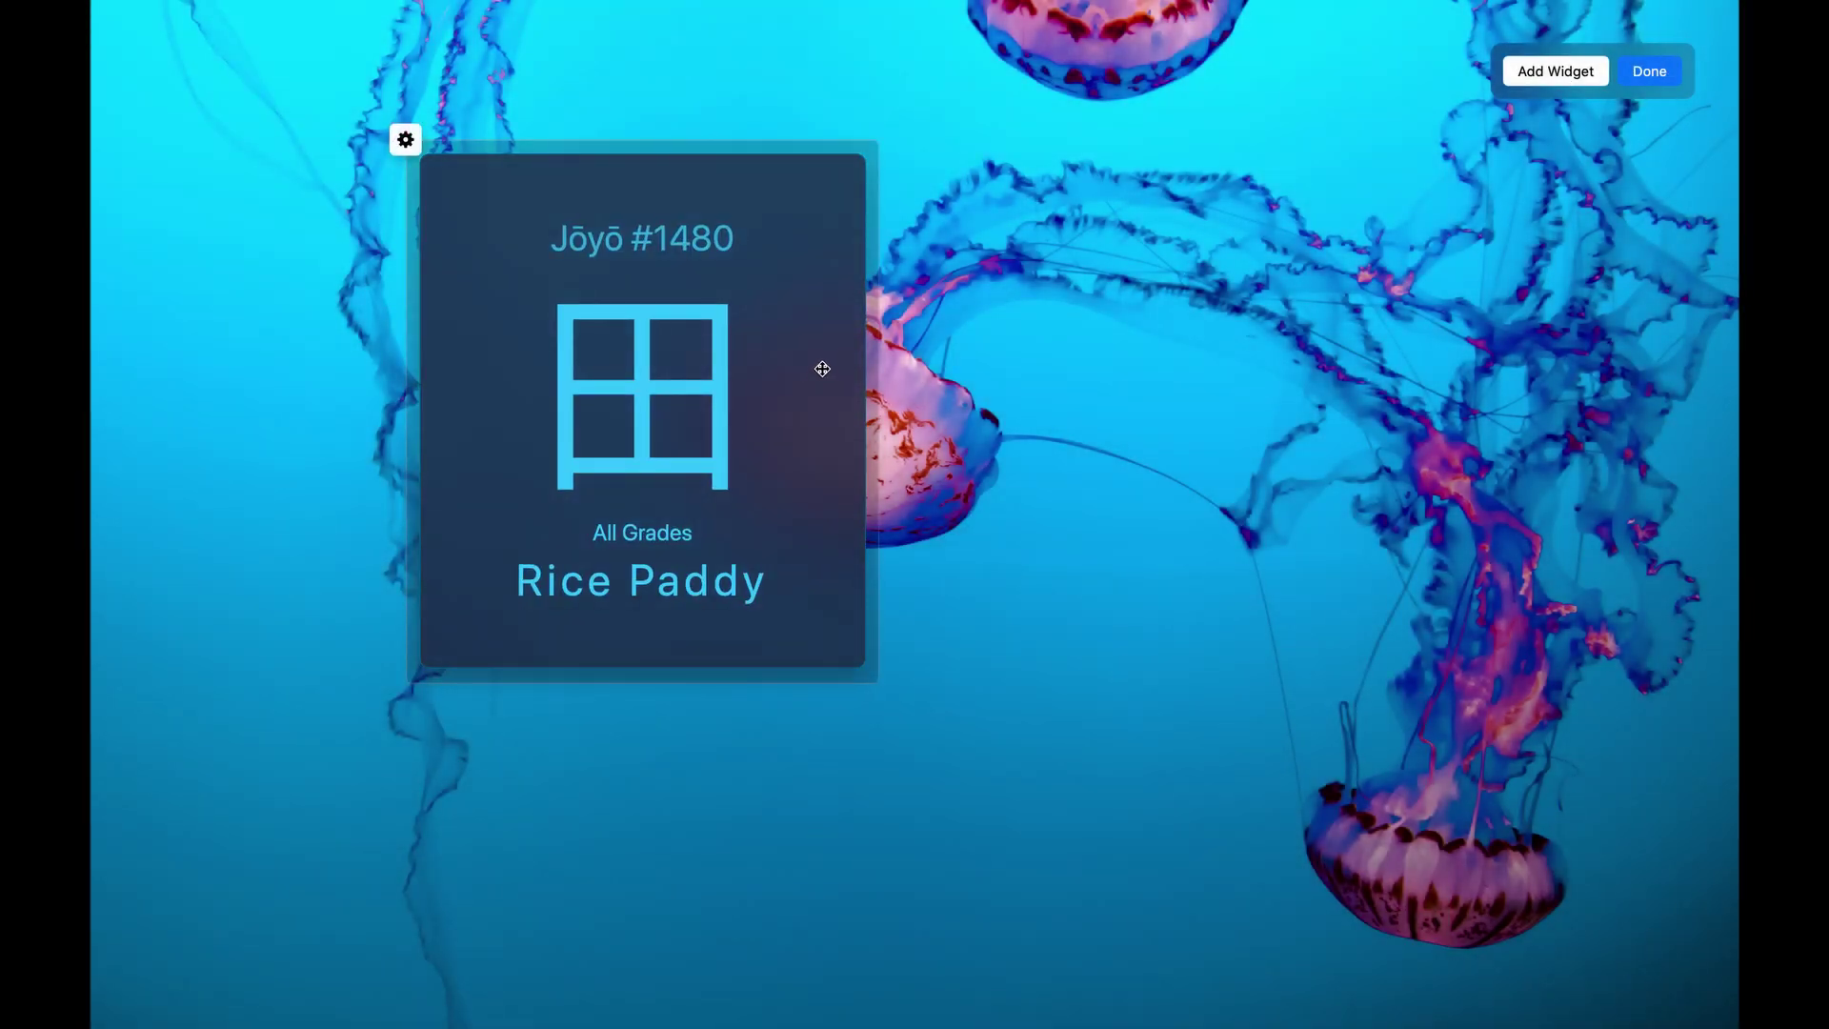
left_click_drag(813, 391, 584, 335)
left_click_drag(625, 598, 575, 531)
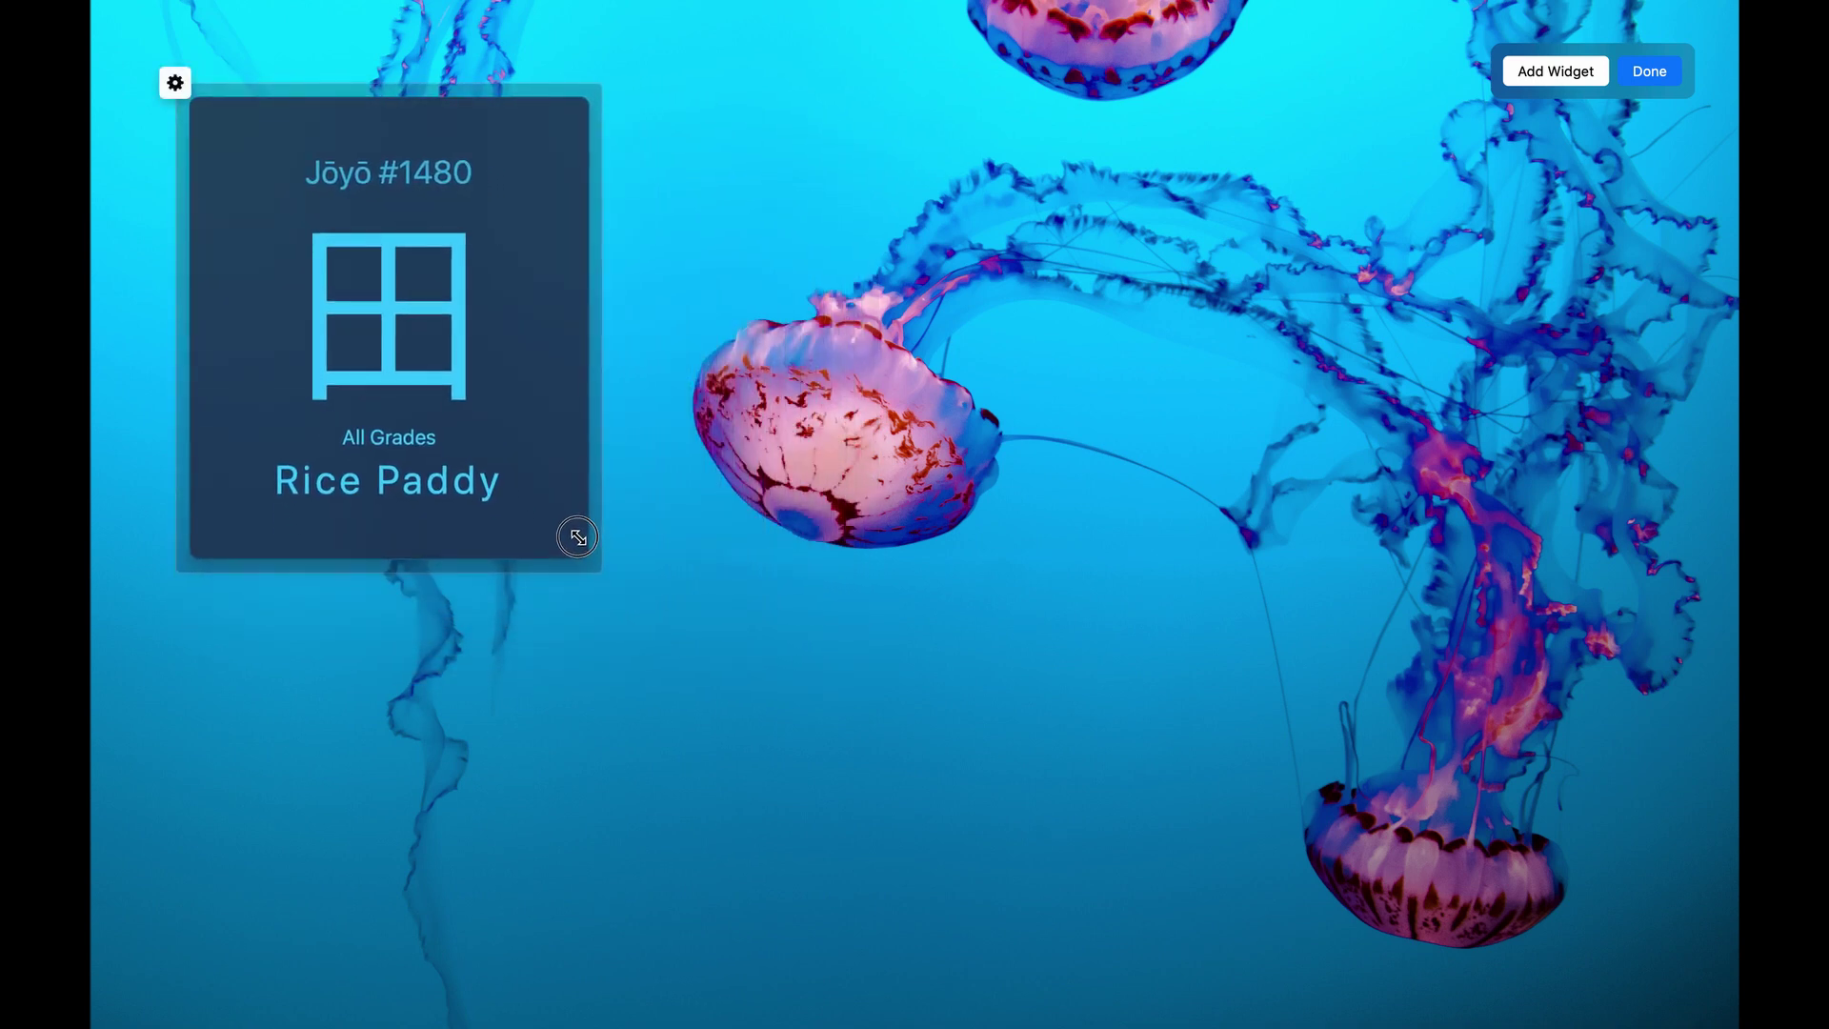
left_click_drag(531, 396, 566, 407)
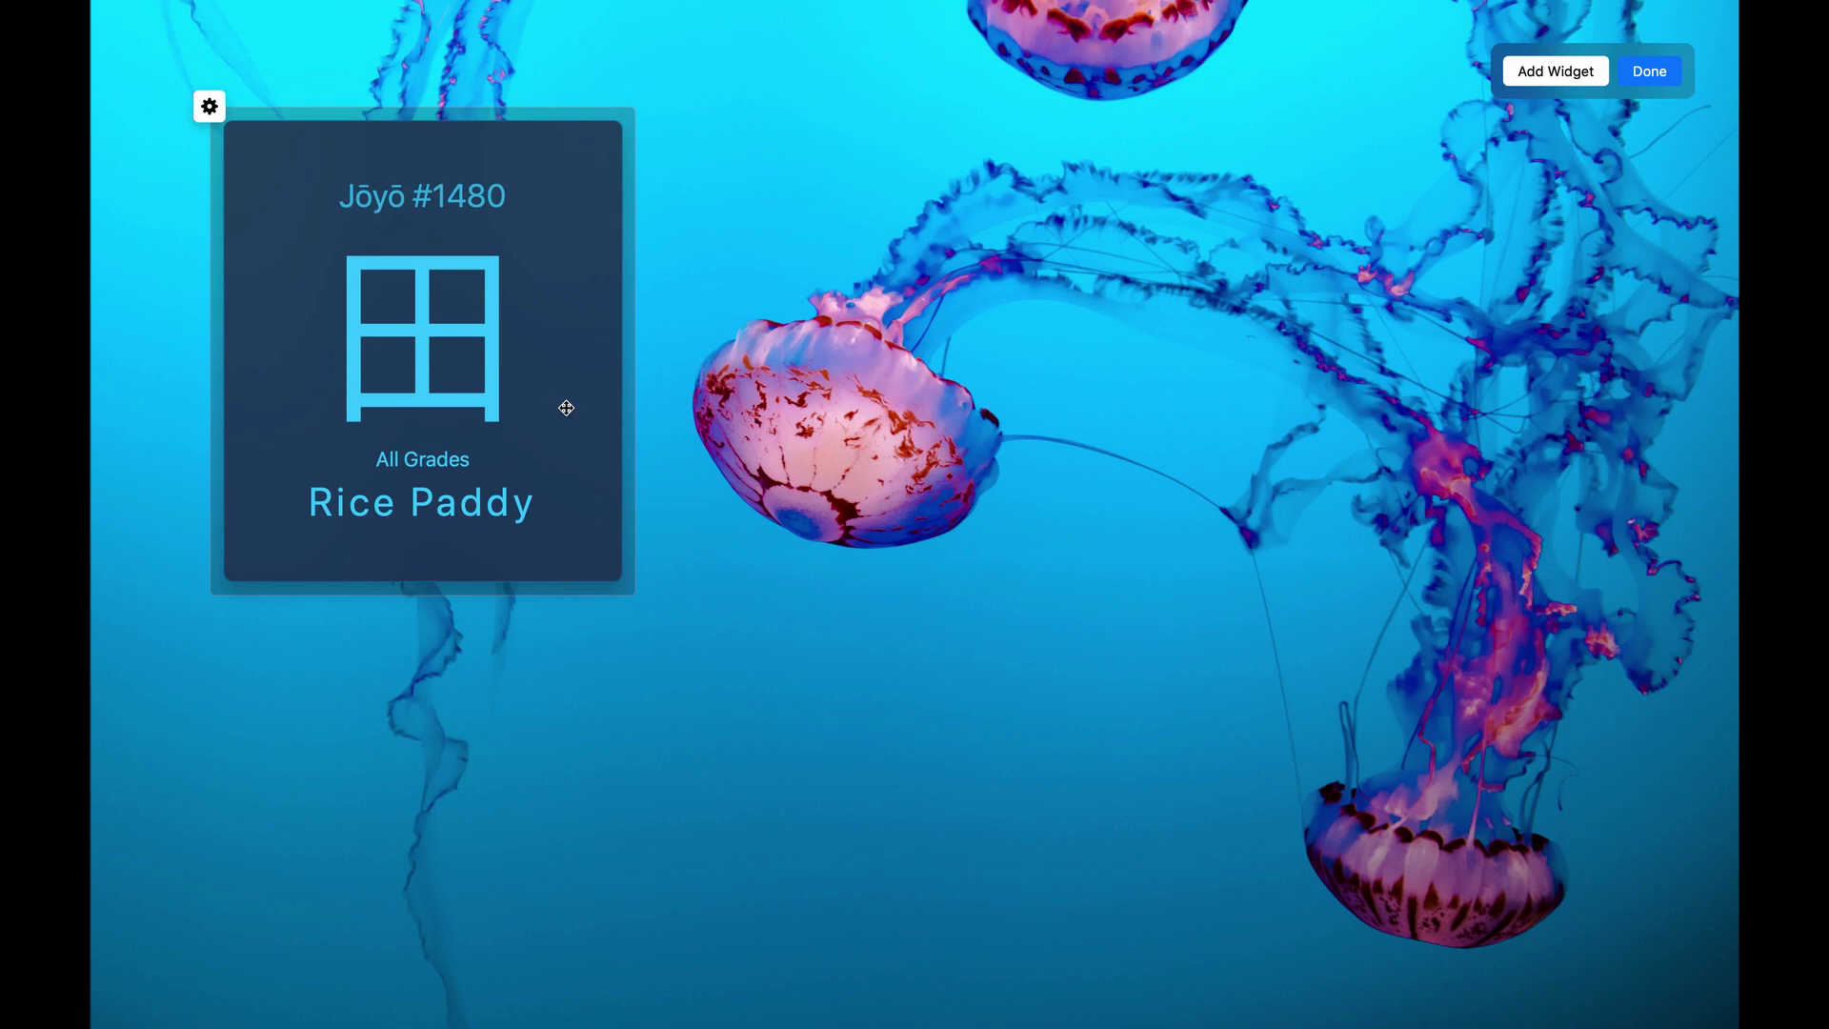
Step: Switch the Kanji widget to a new random character four times and pause its changes, keeping the daily interval
left_click(208, 109)
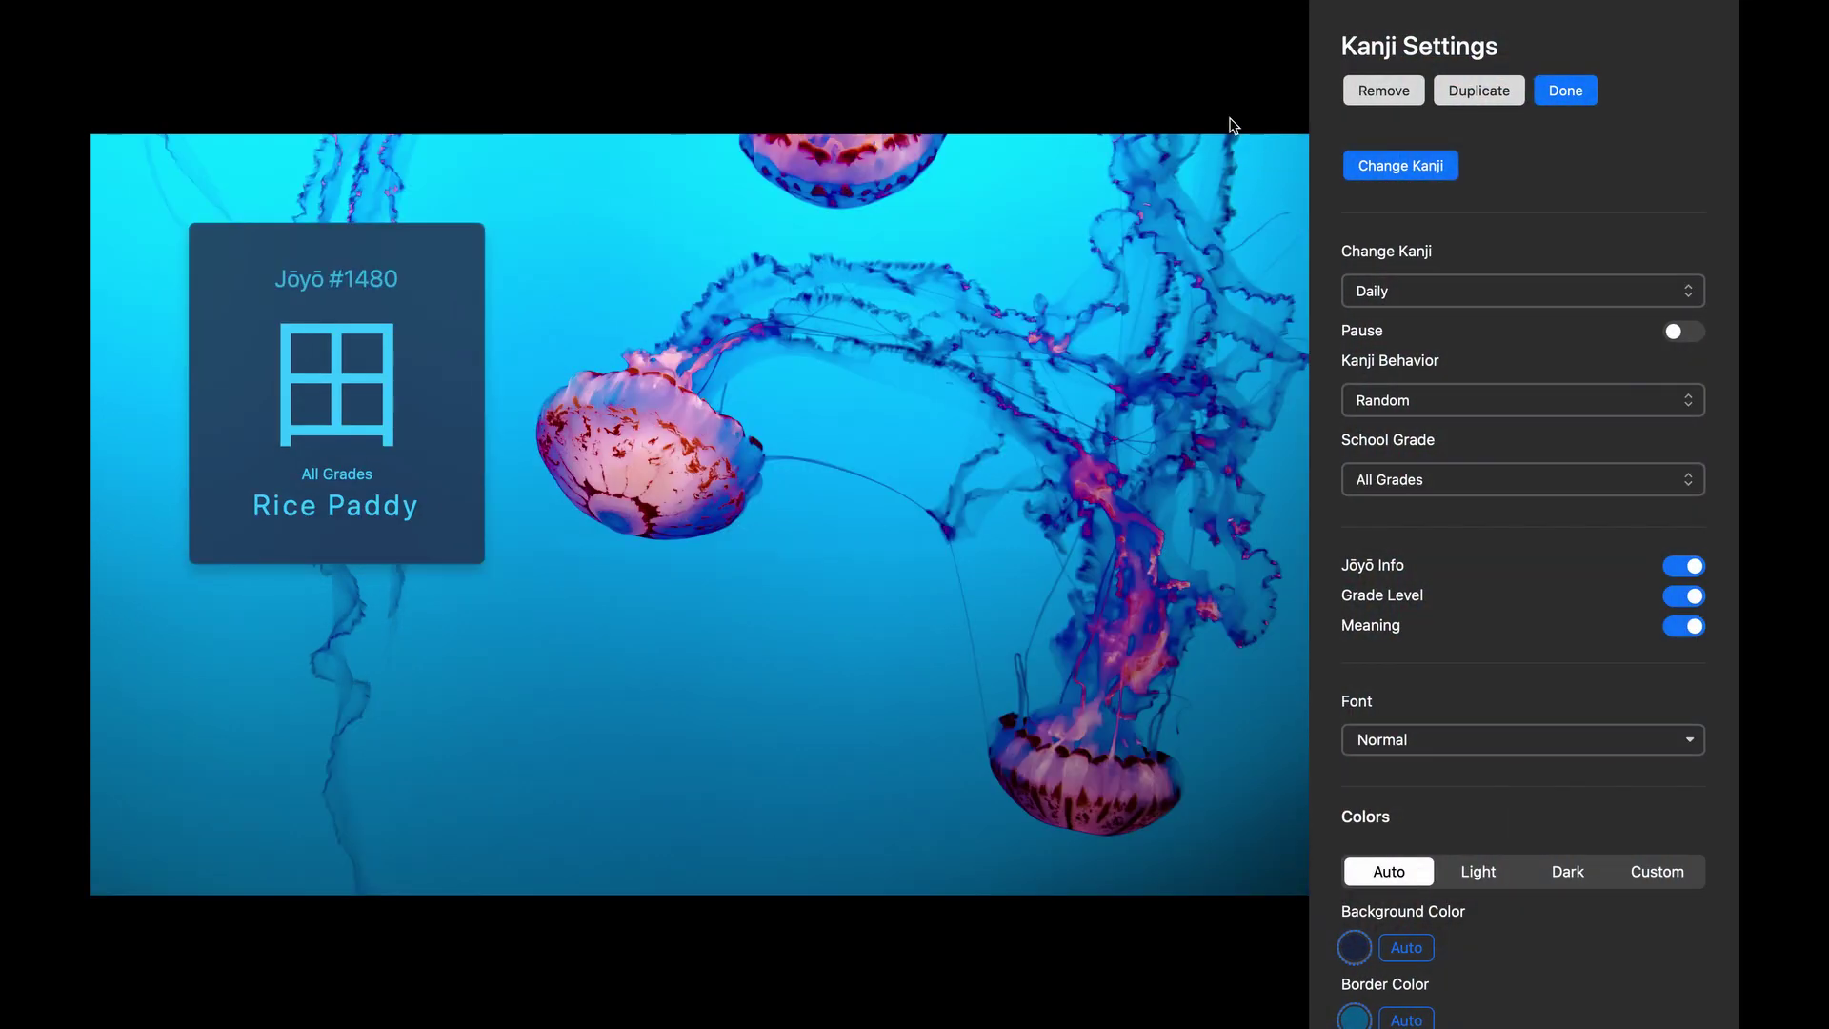
left_click(1402, 169)
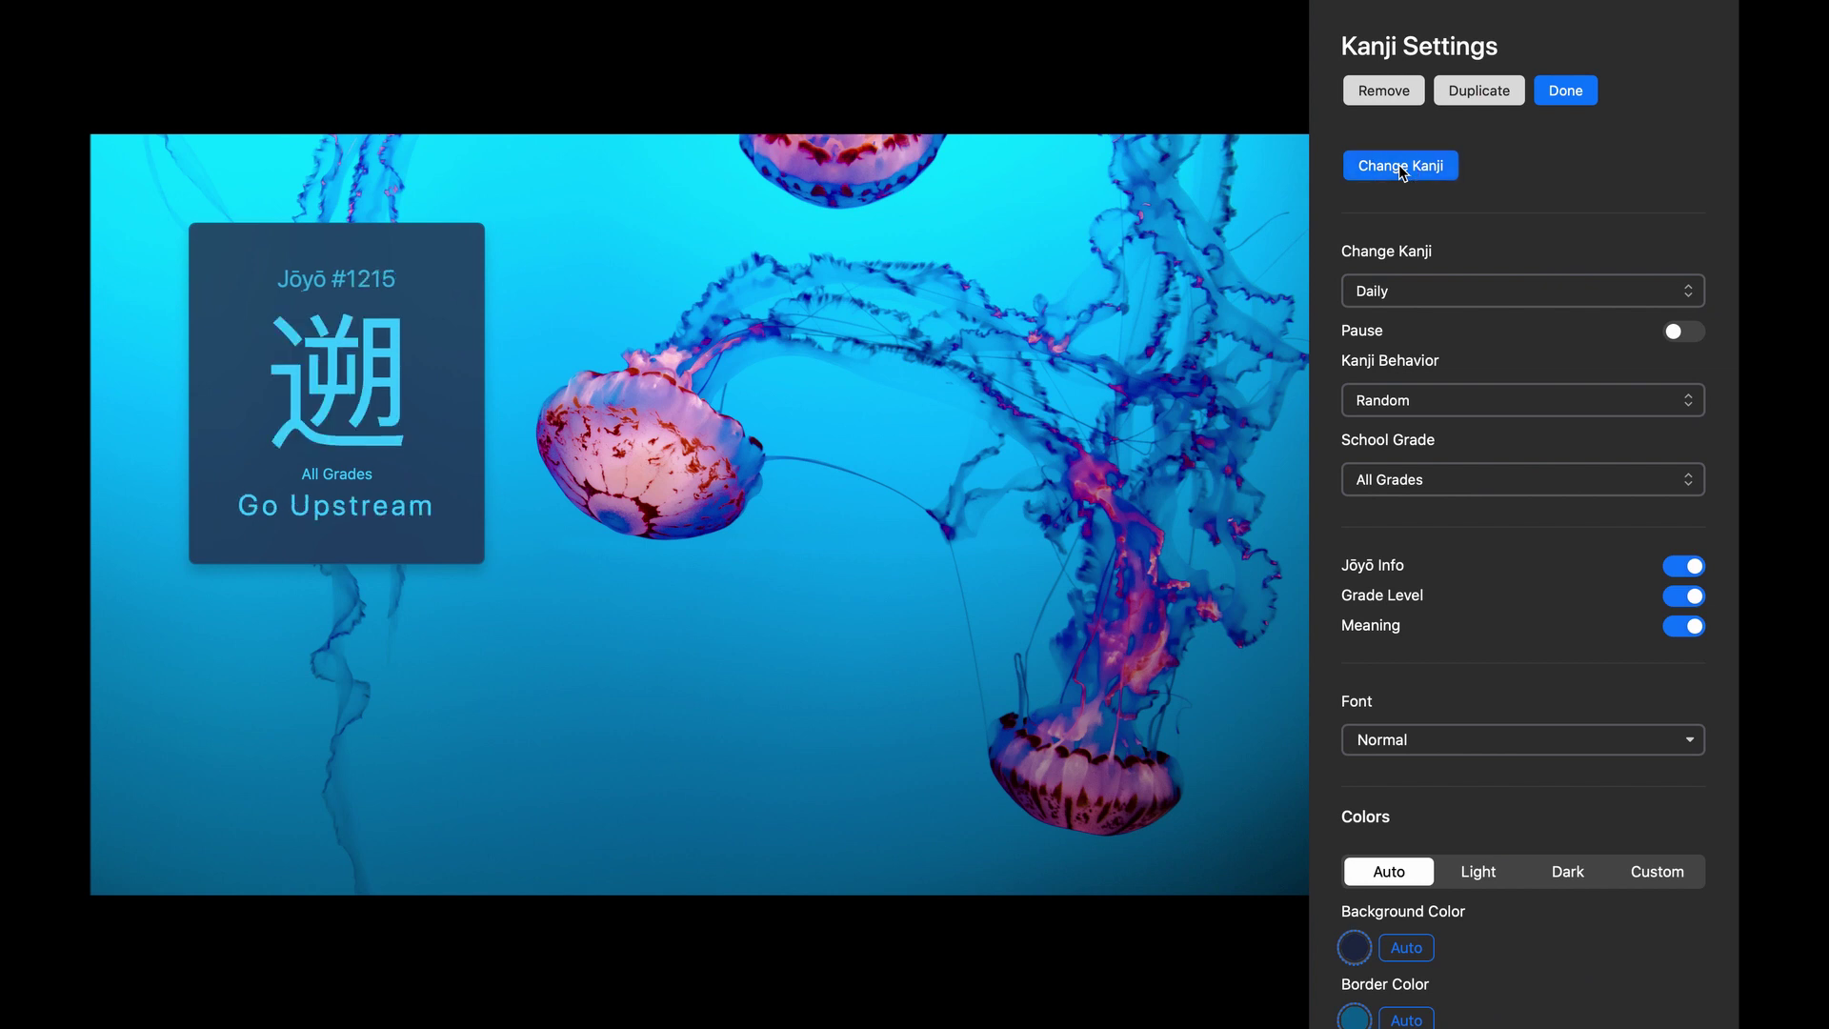
left_click(1403, 168)
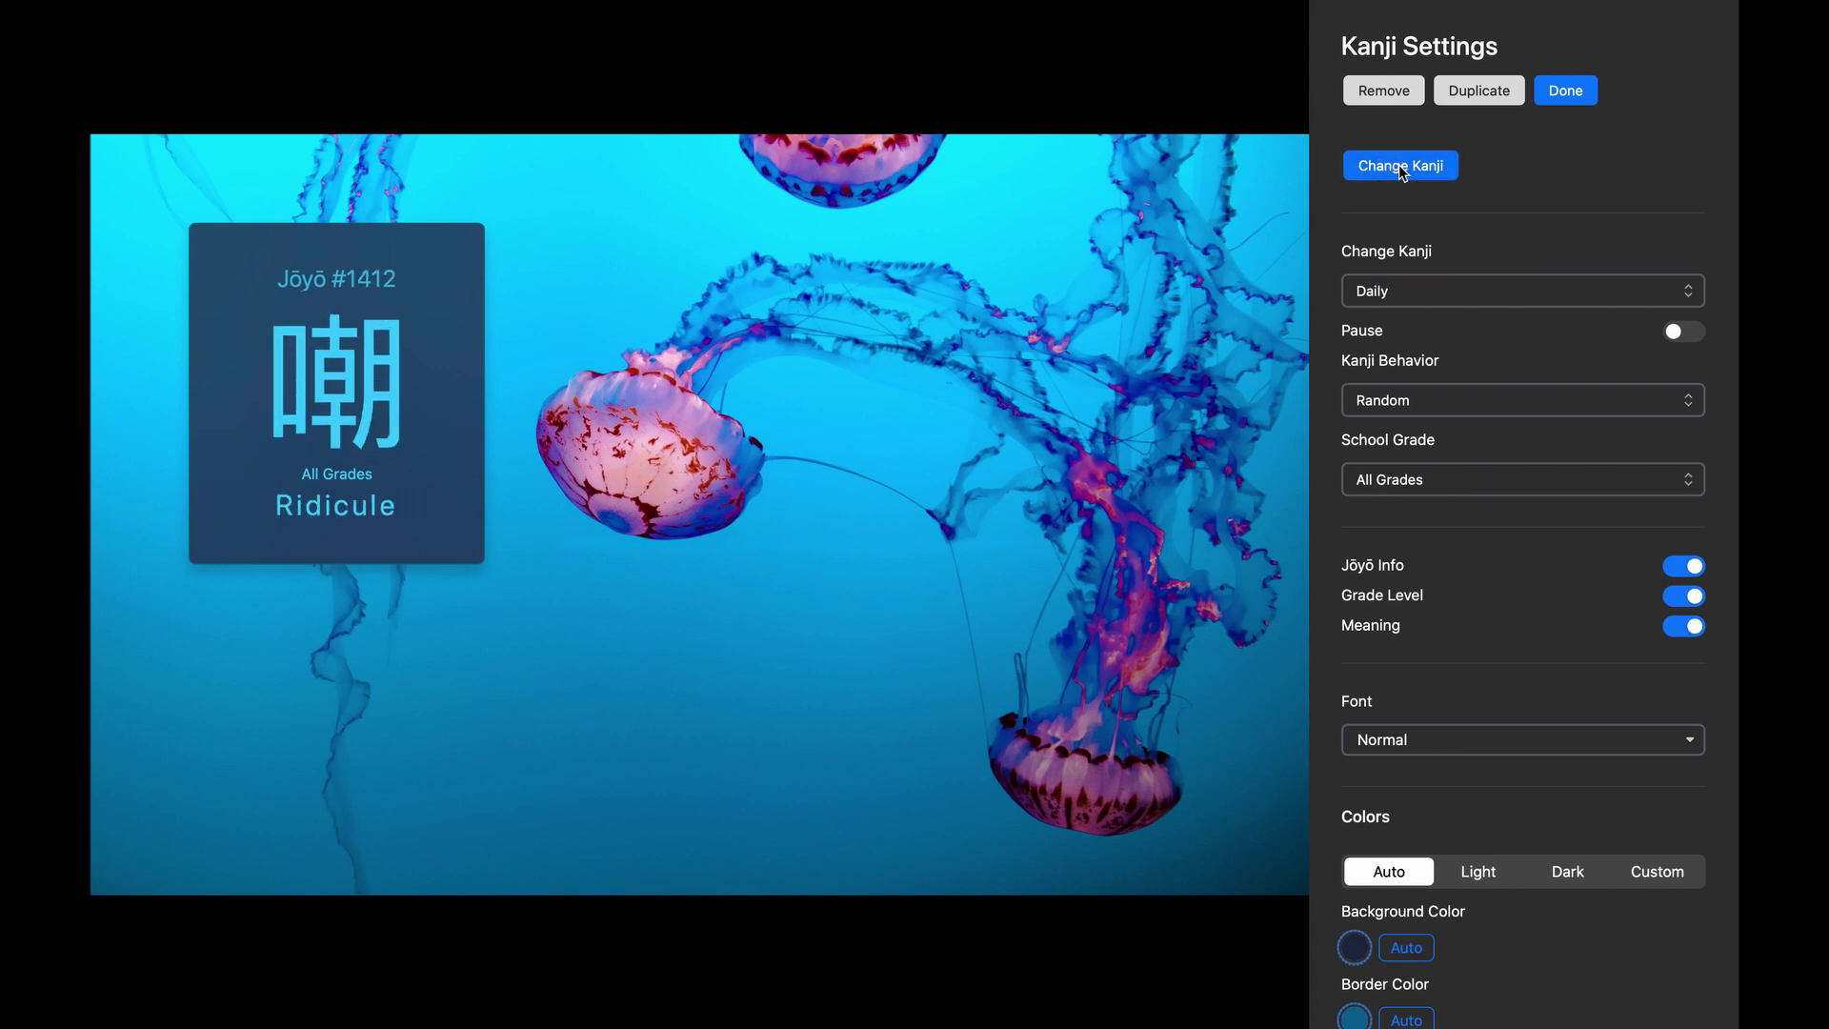
left_click(1402, 169)
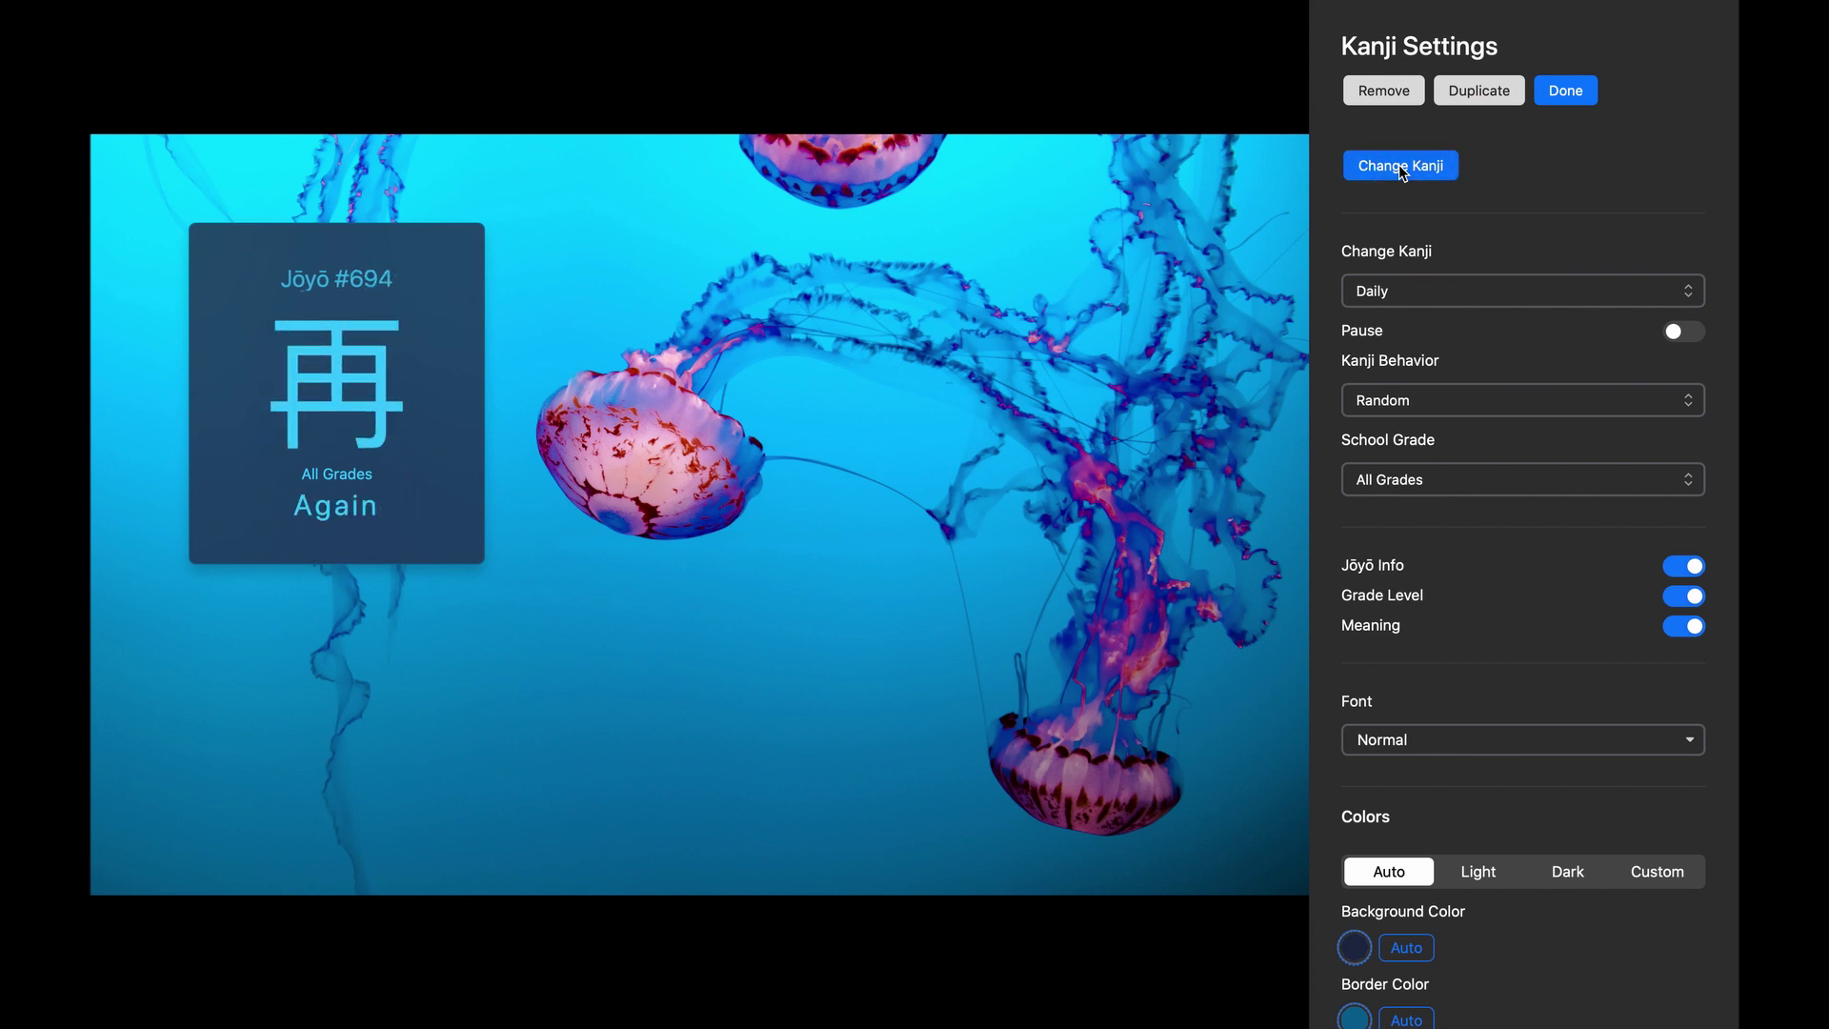
left_click(1402, 169)
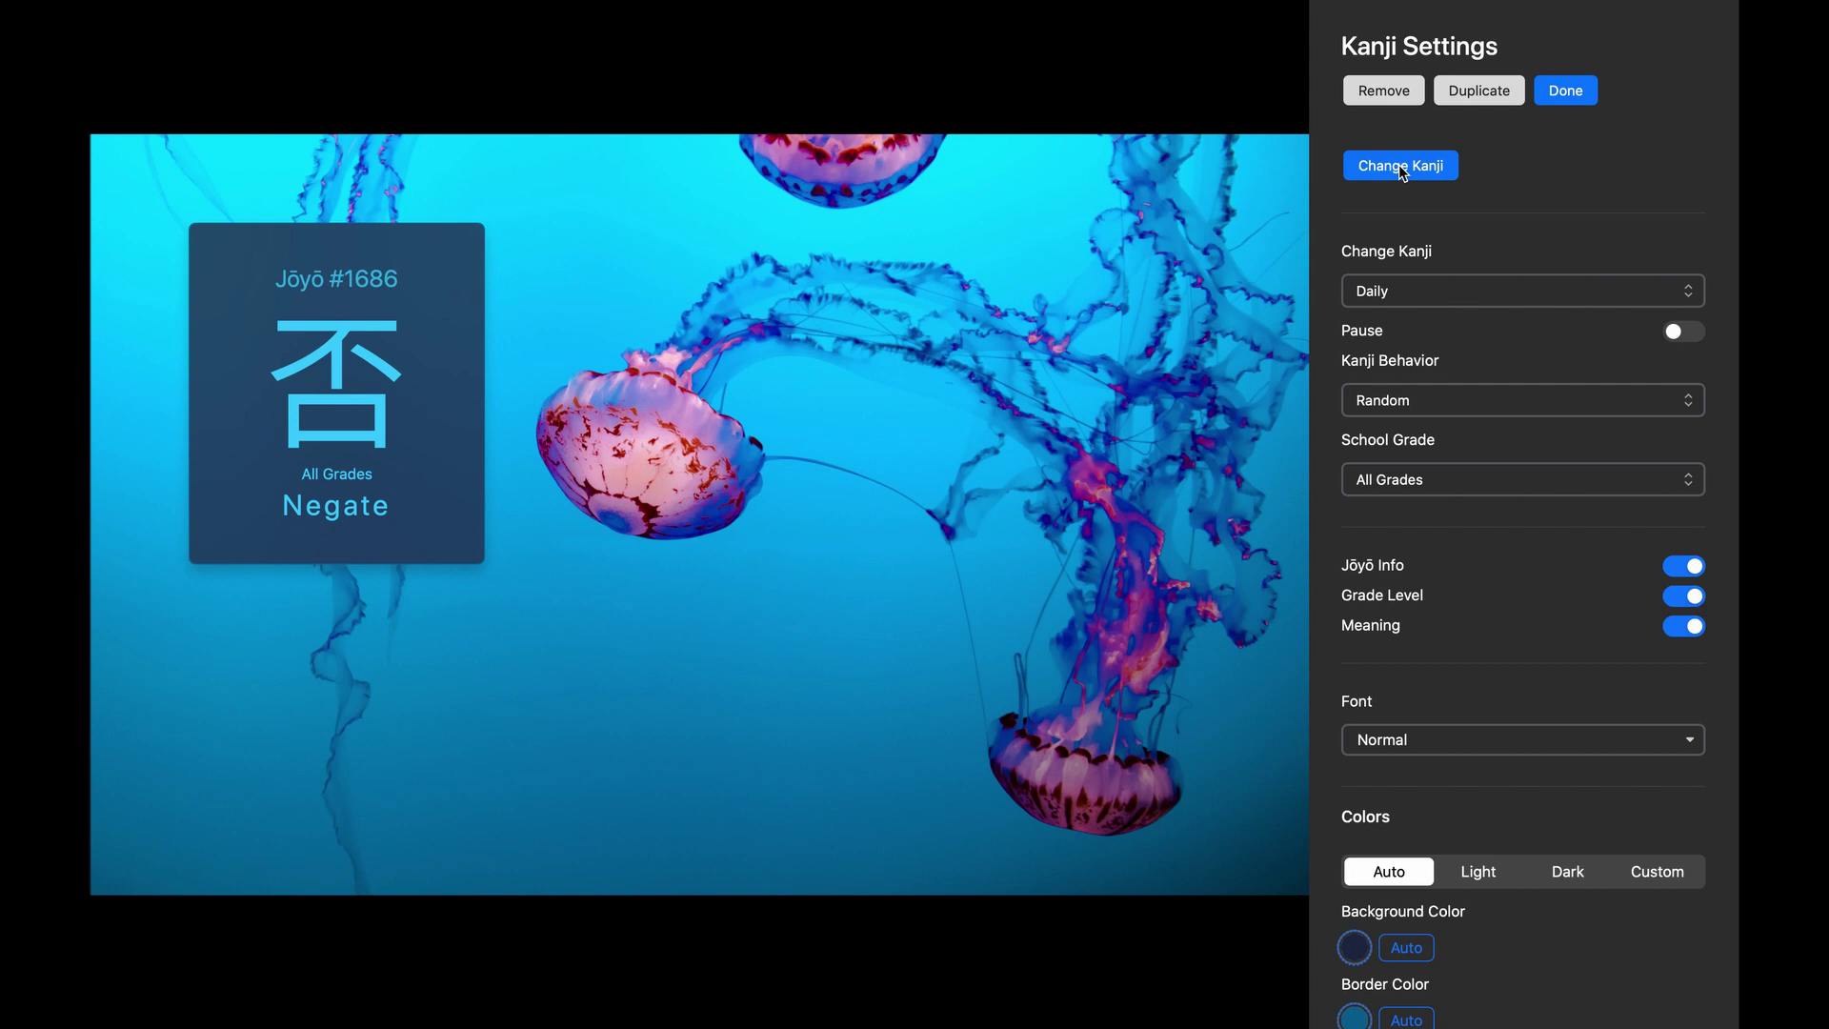
left_click(1694, 335)
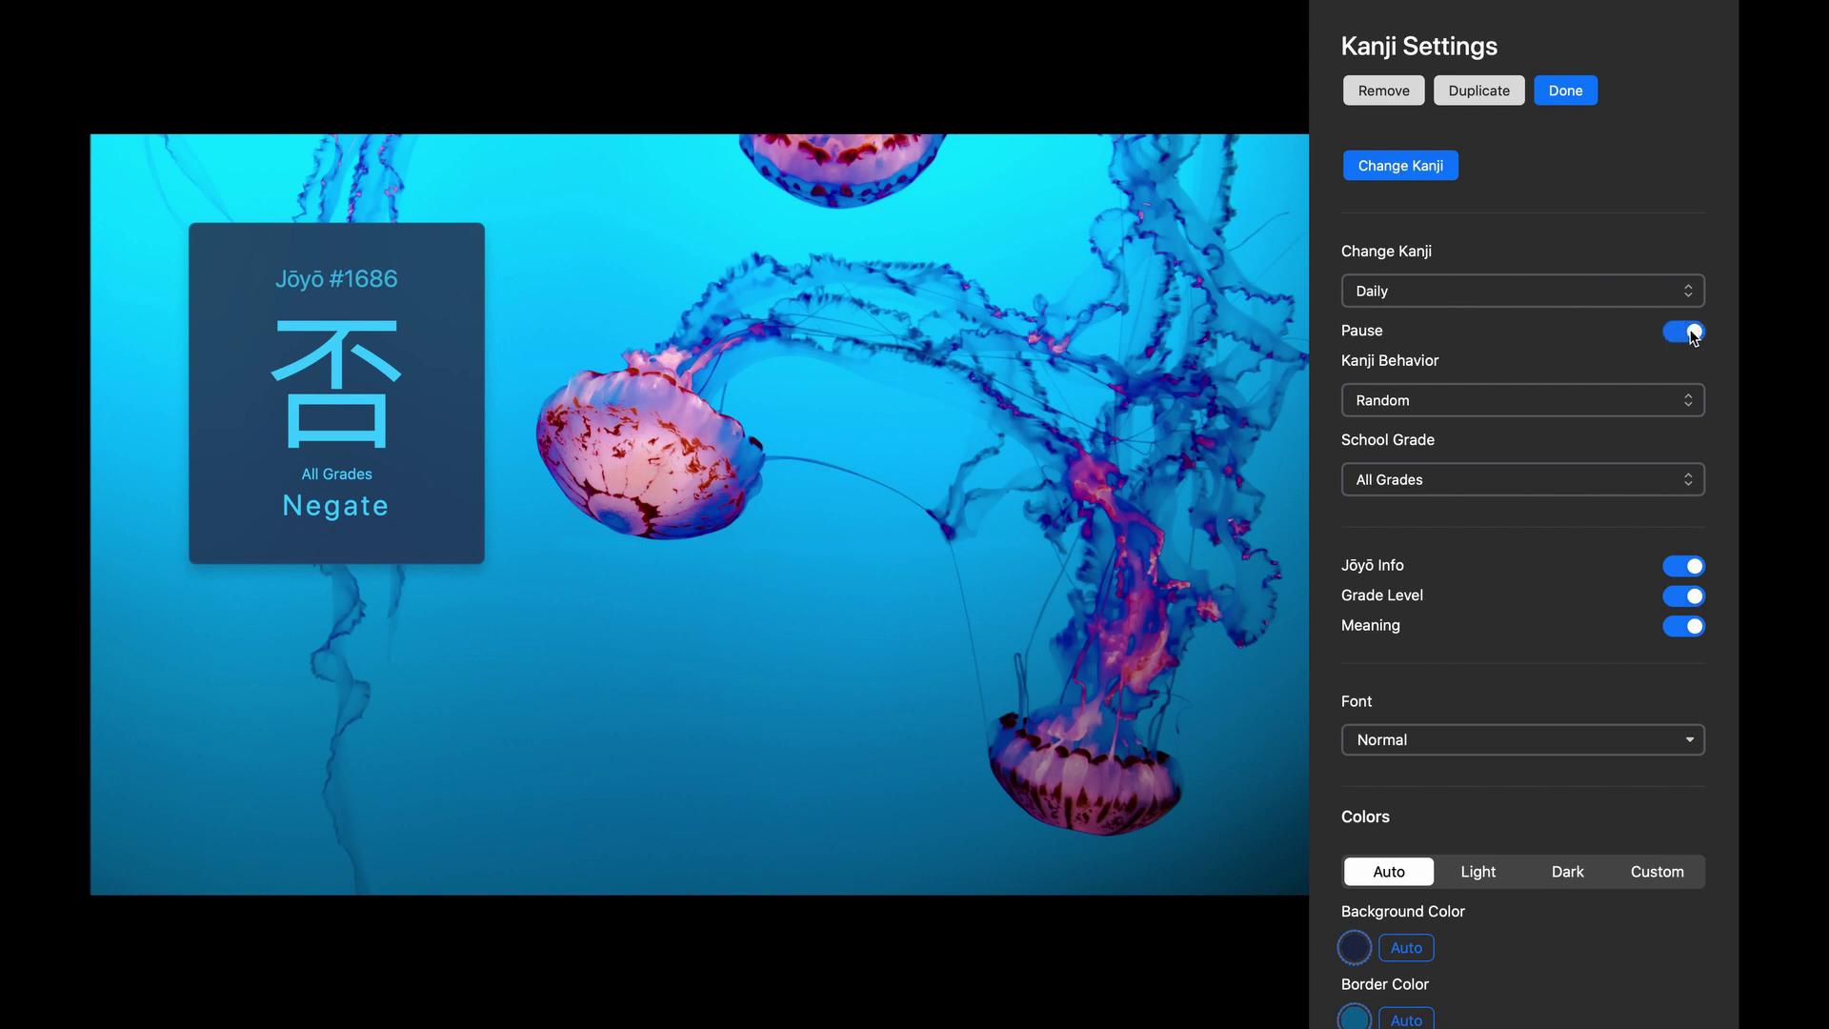
left_click(1531, 293)
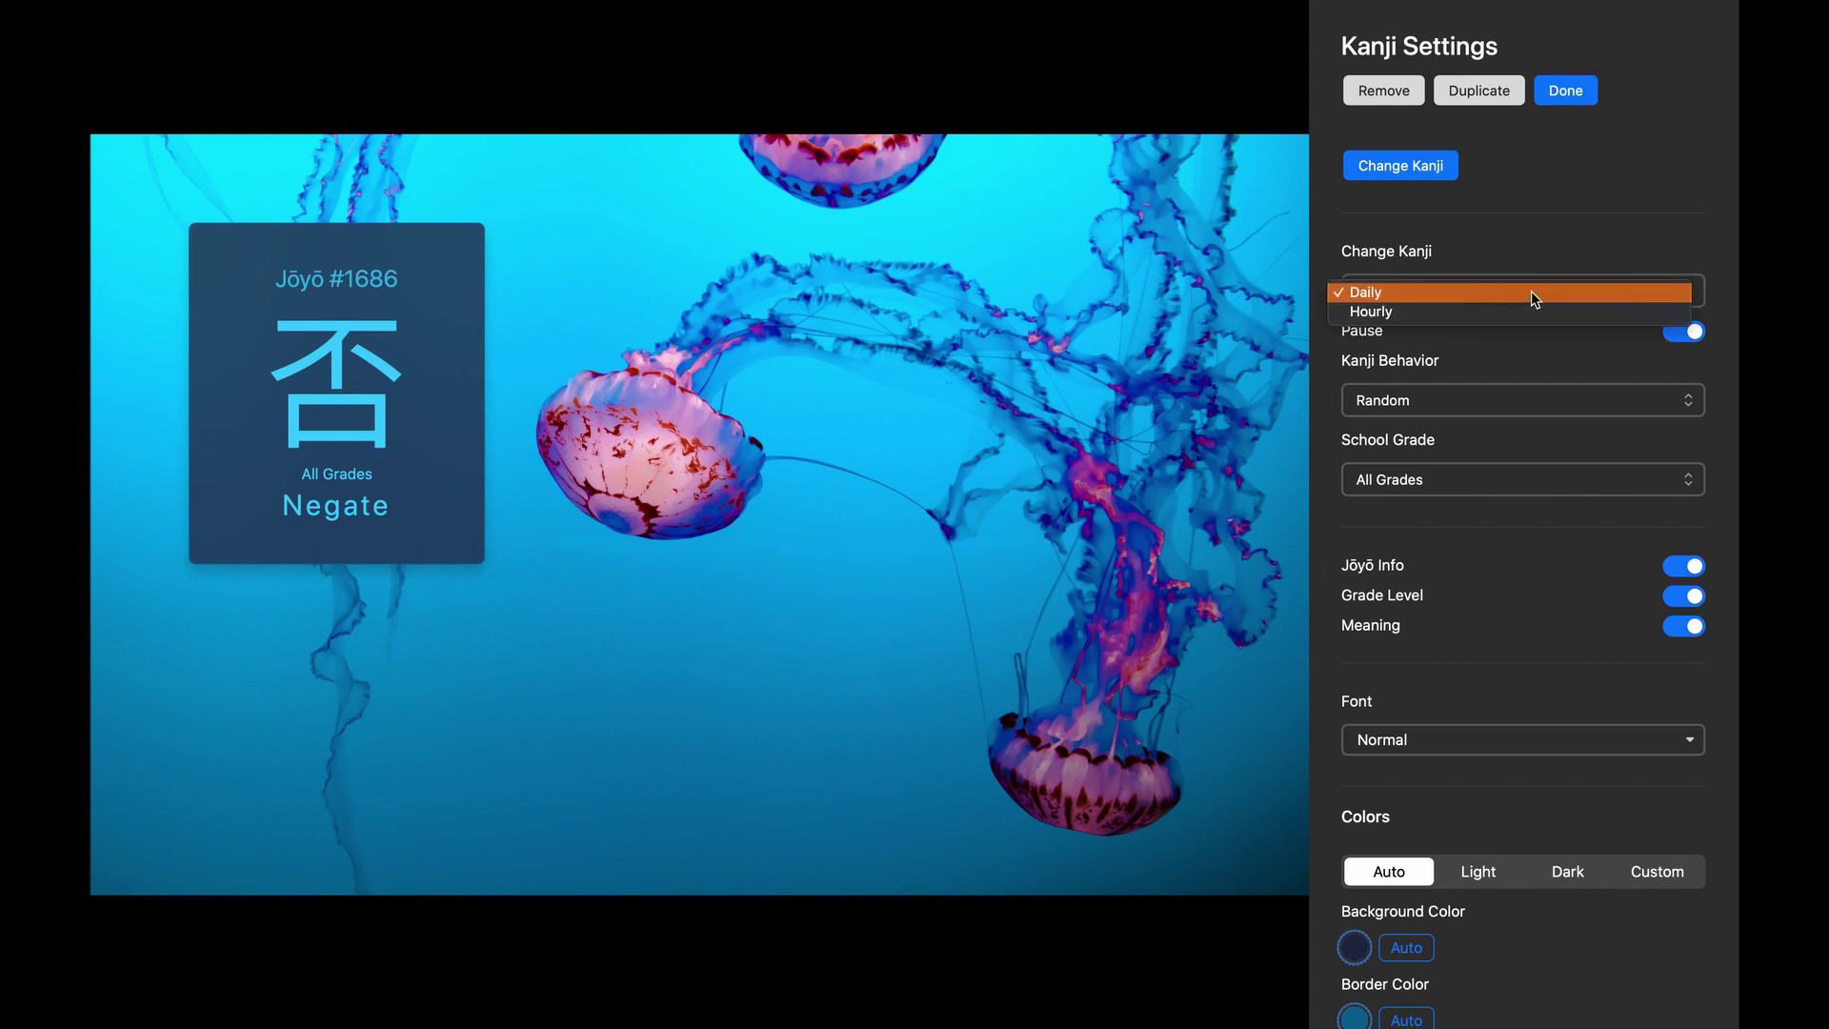
left_click(1531, 293)
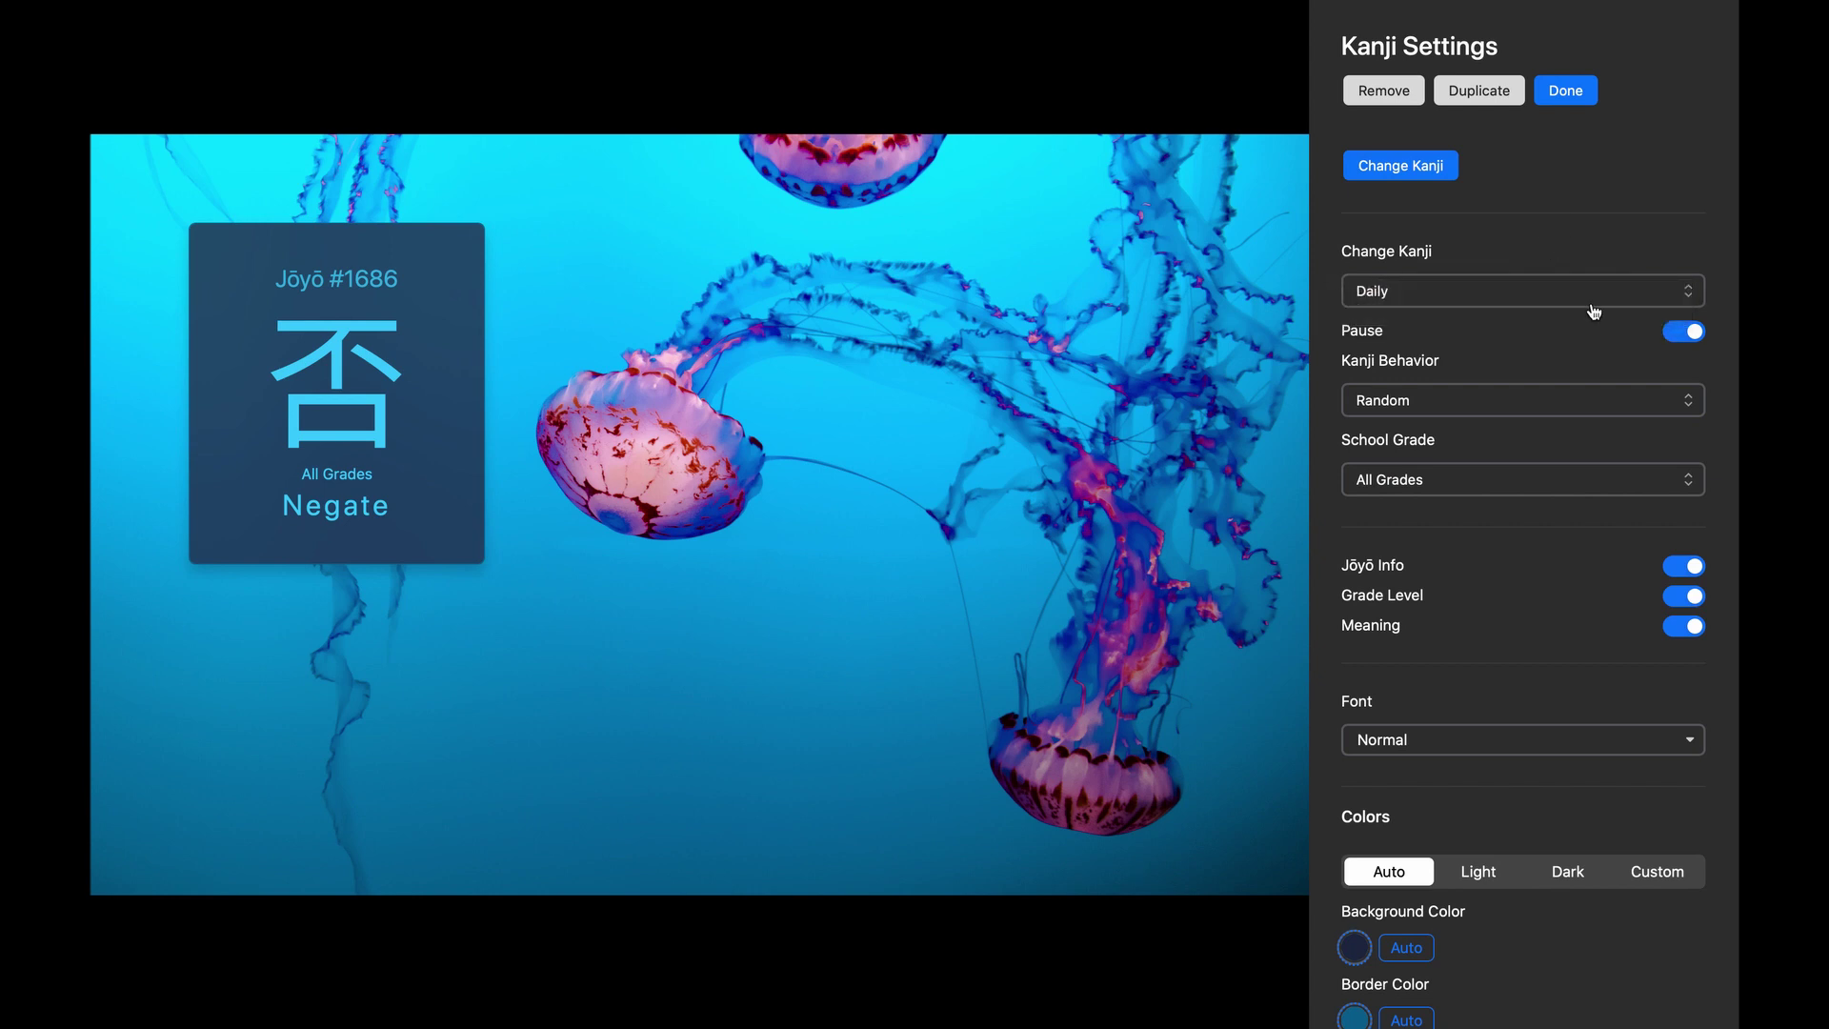
Step: Round the Kanji widget's corners more by raising the corner radius to slightly over half of its range
scroll(1594, 311, "down", 4)
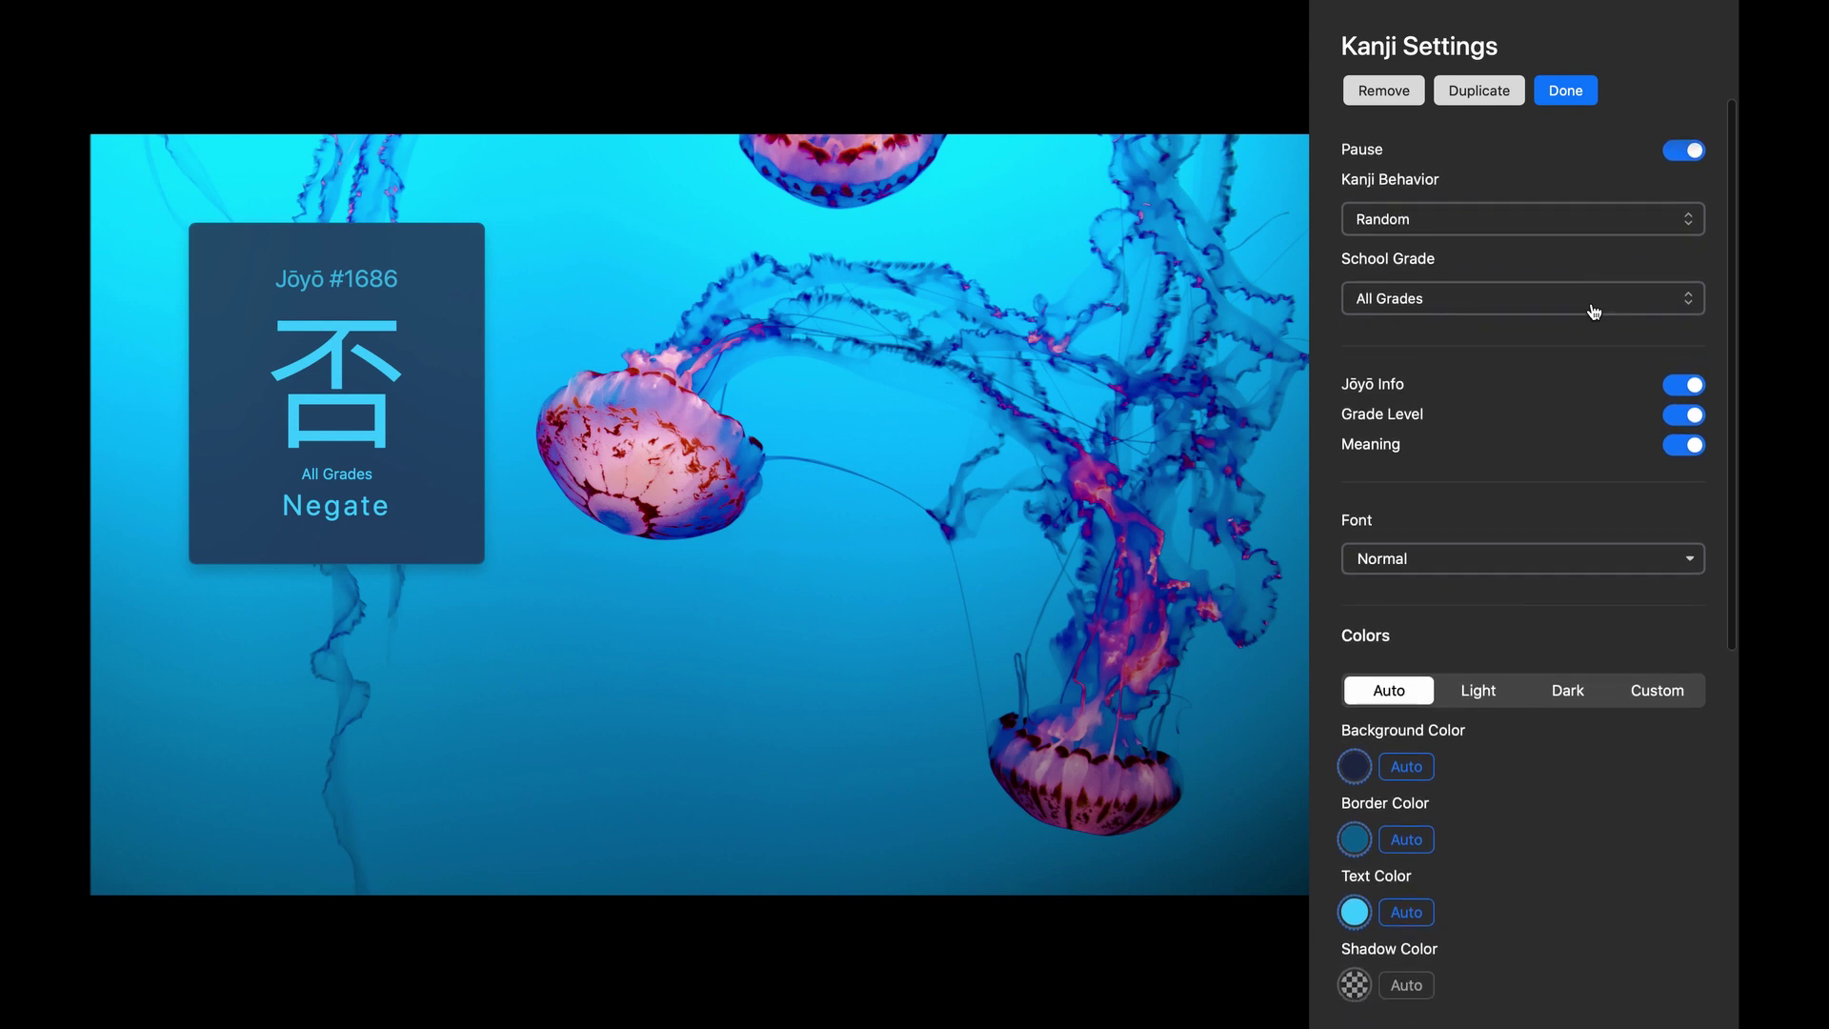
scroll(1594, 311, "down", 9)
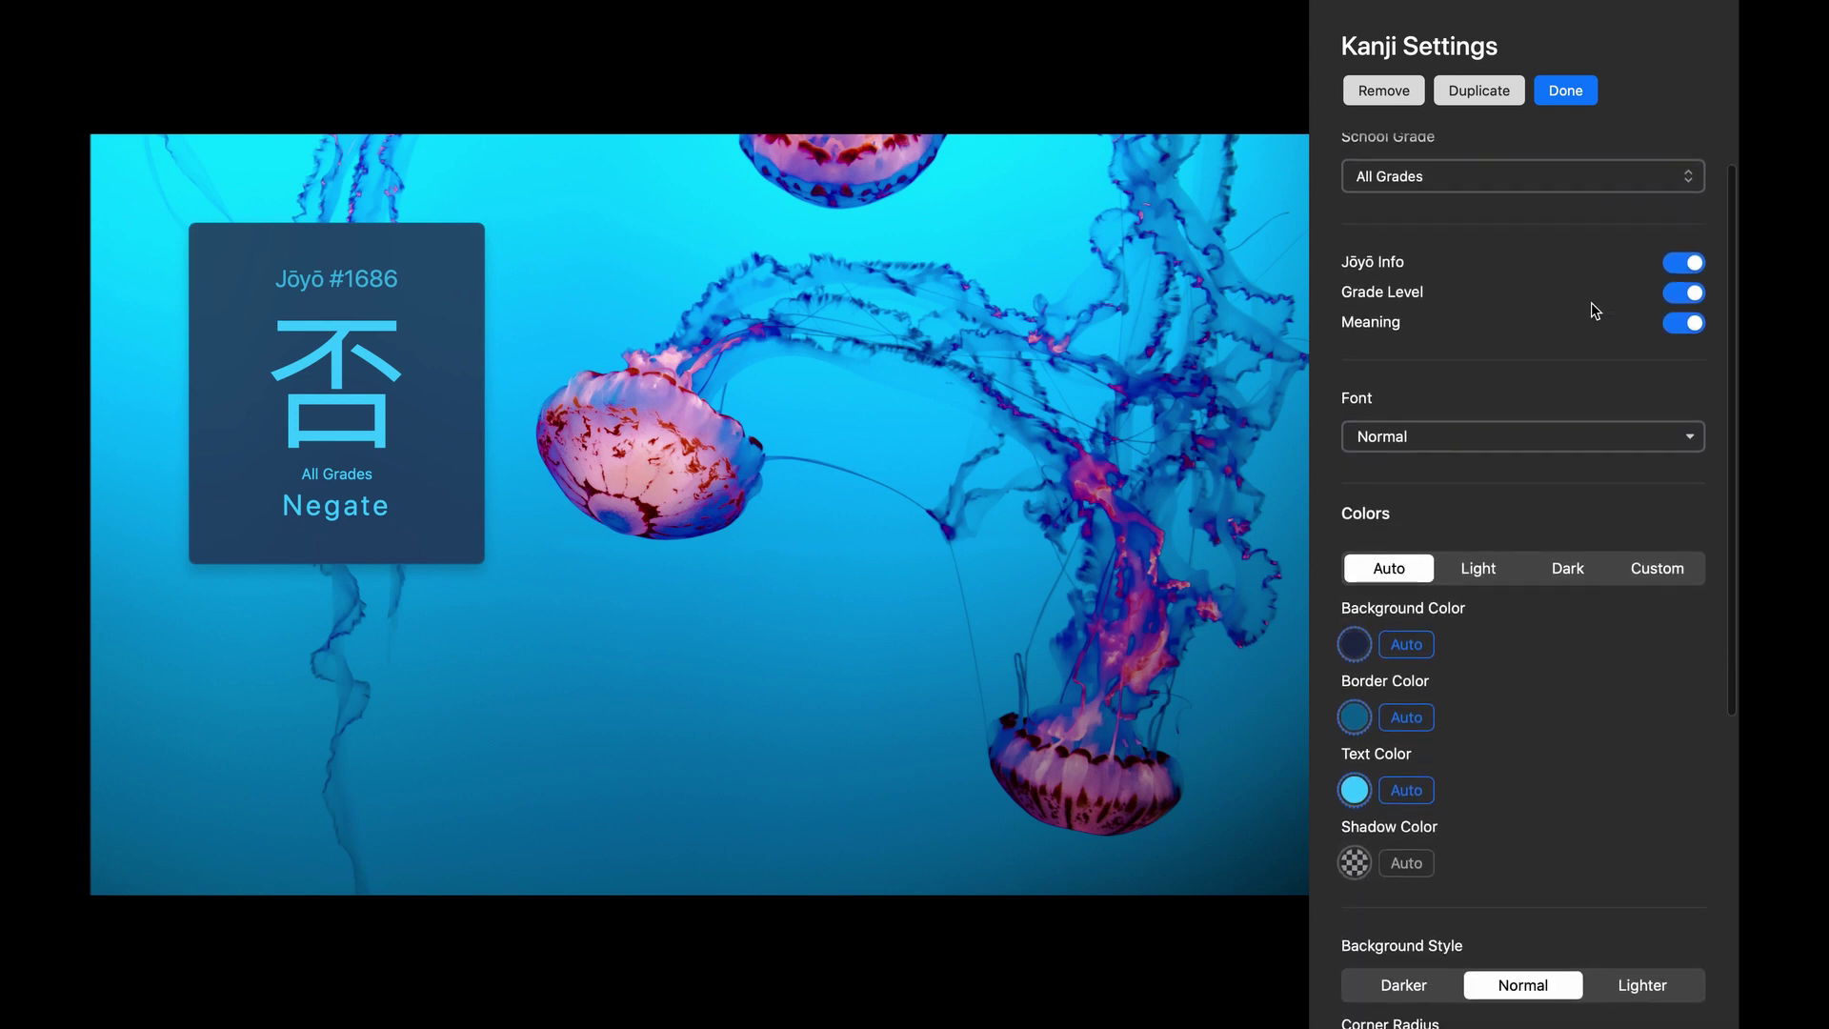
scroll(1591, 301, "down", 3)
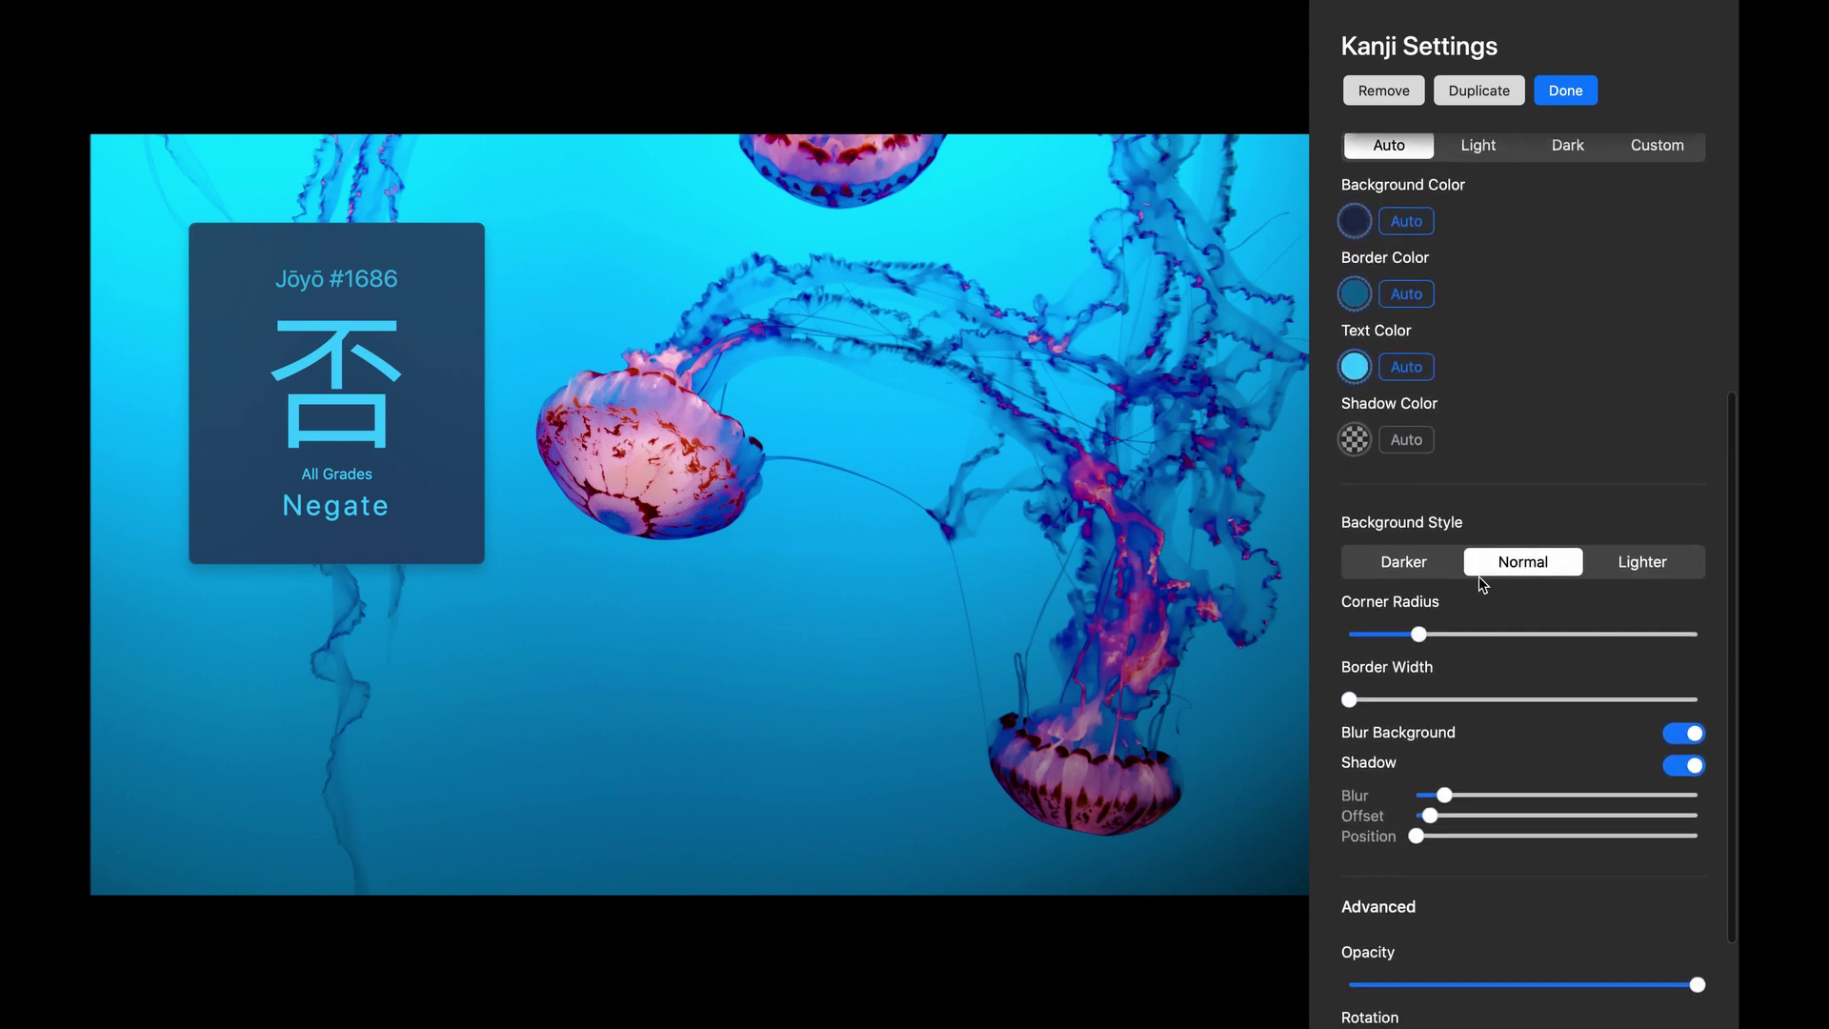
mouse_move(1423, 636)
left_click_drag(1423, 637, 1550, 615)
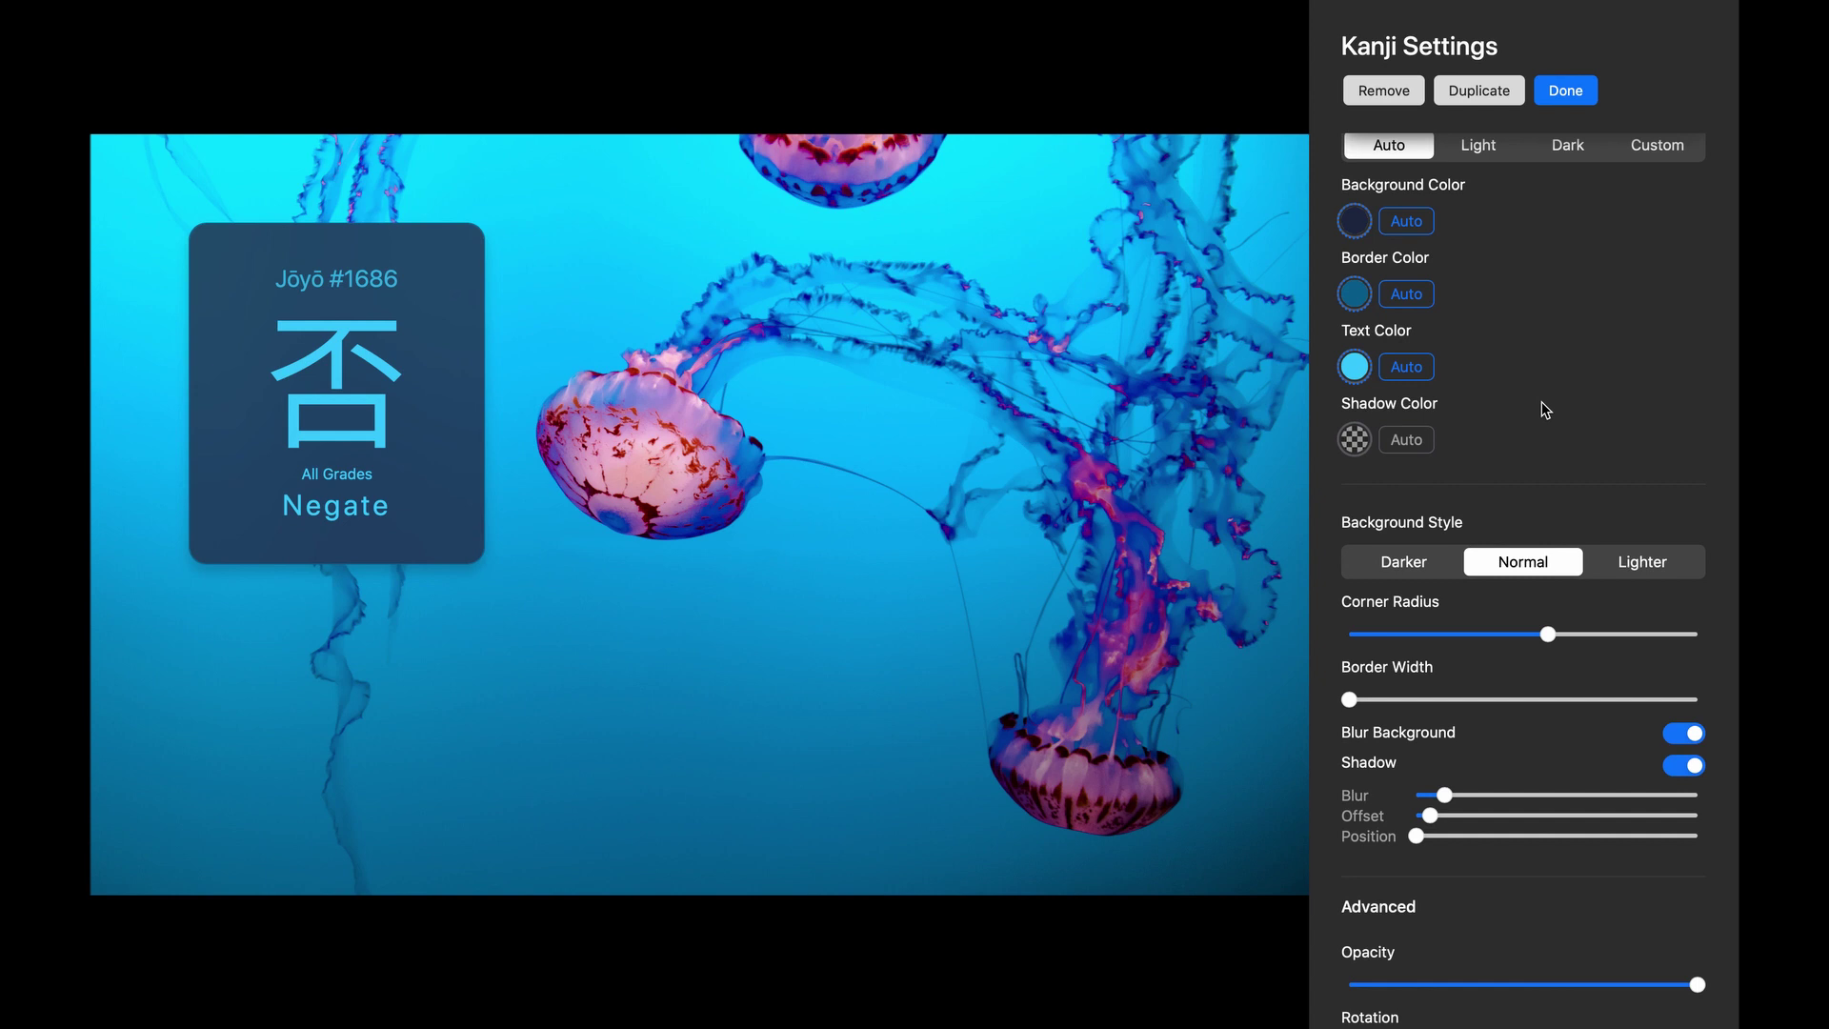
Step: Set the Kanji widget's blend mode to Hard Light and turn off its background blur
scroll(1545, 410, "down", 3)
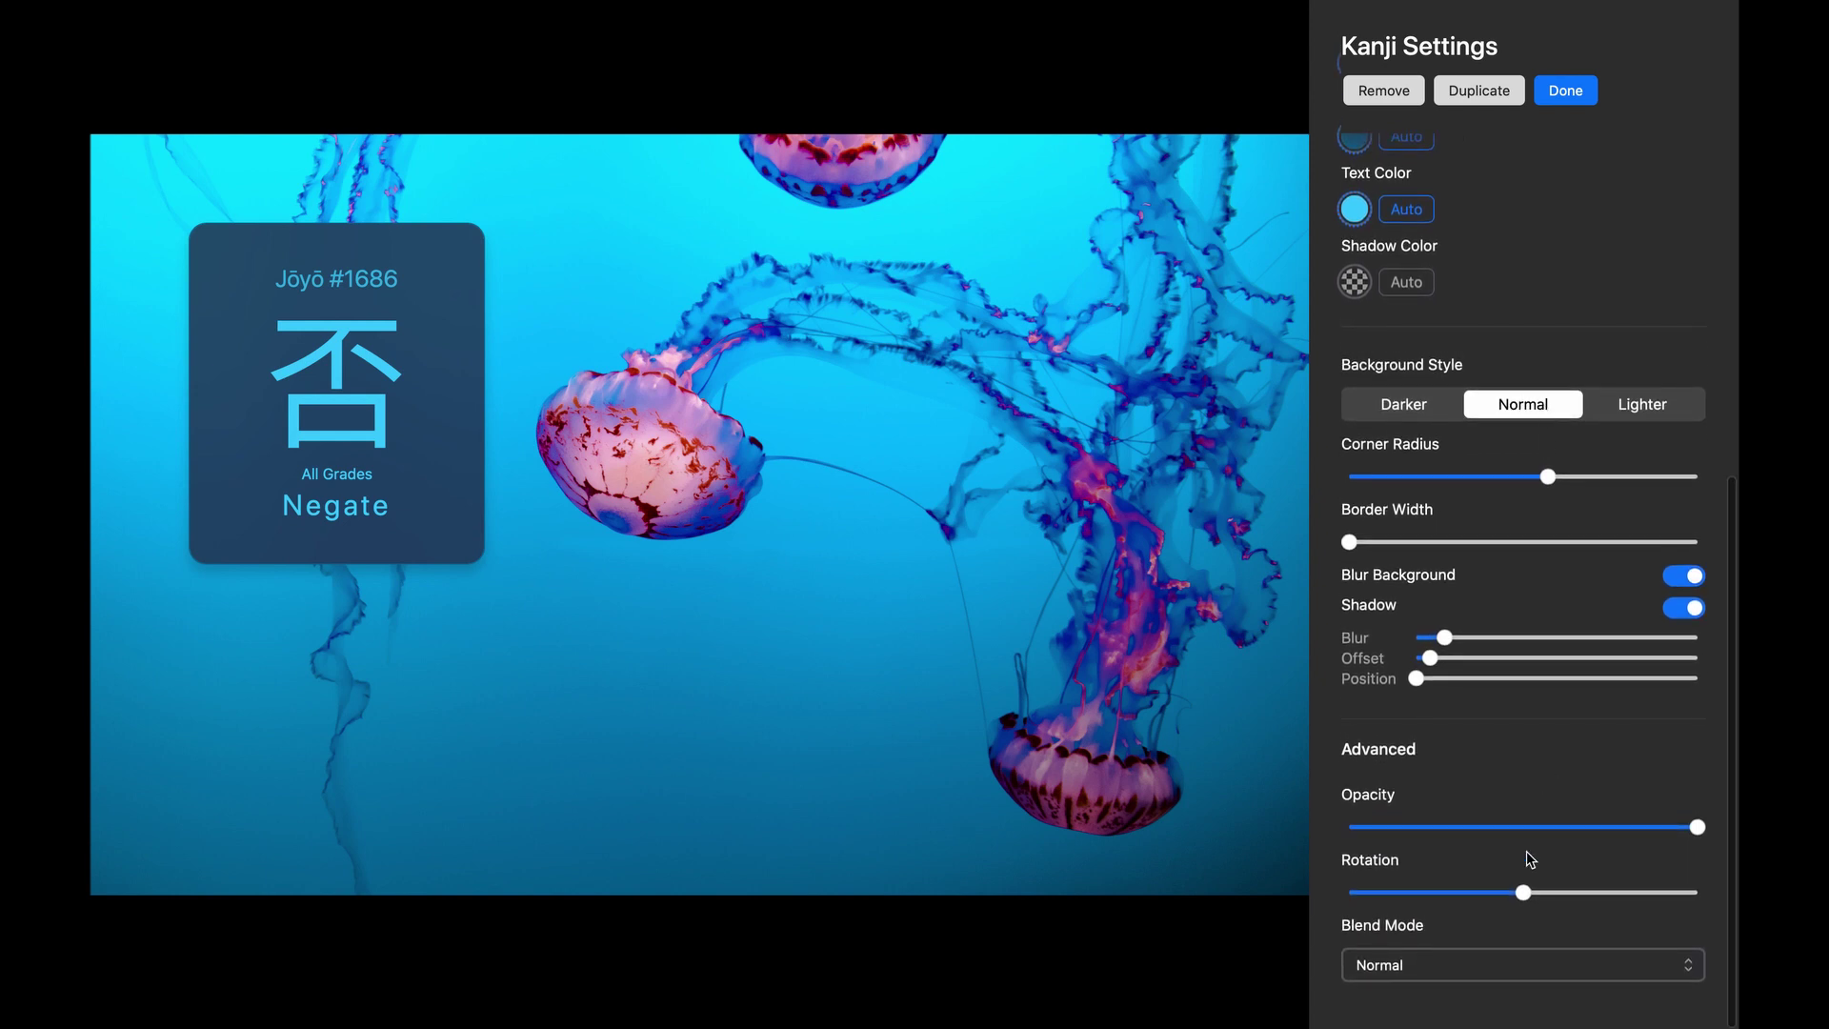
left_click(1436, 968)
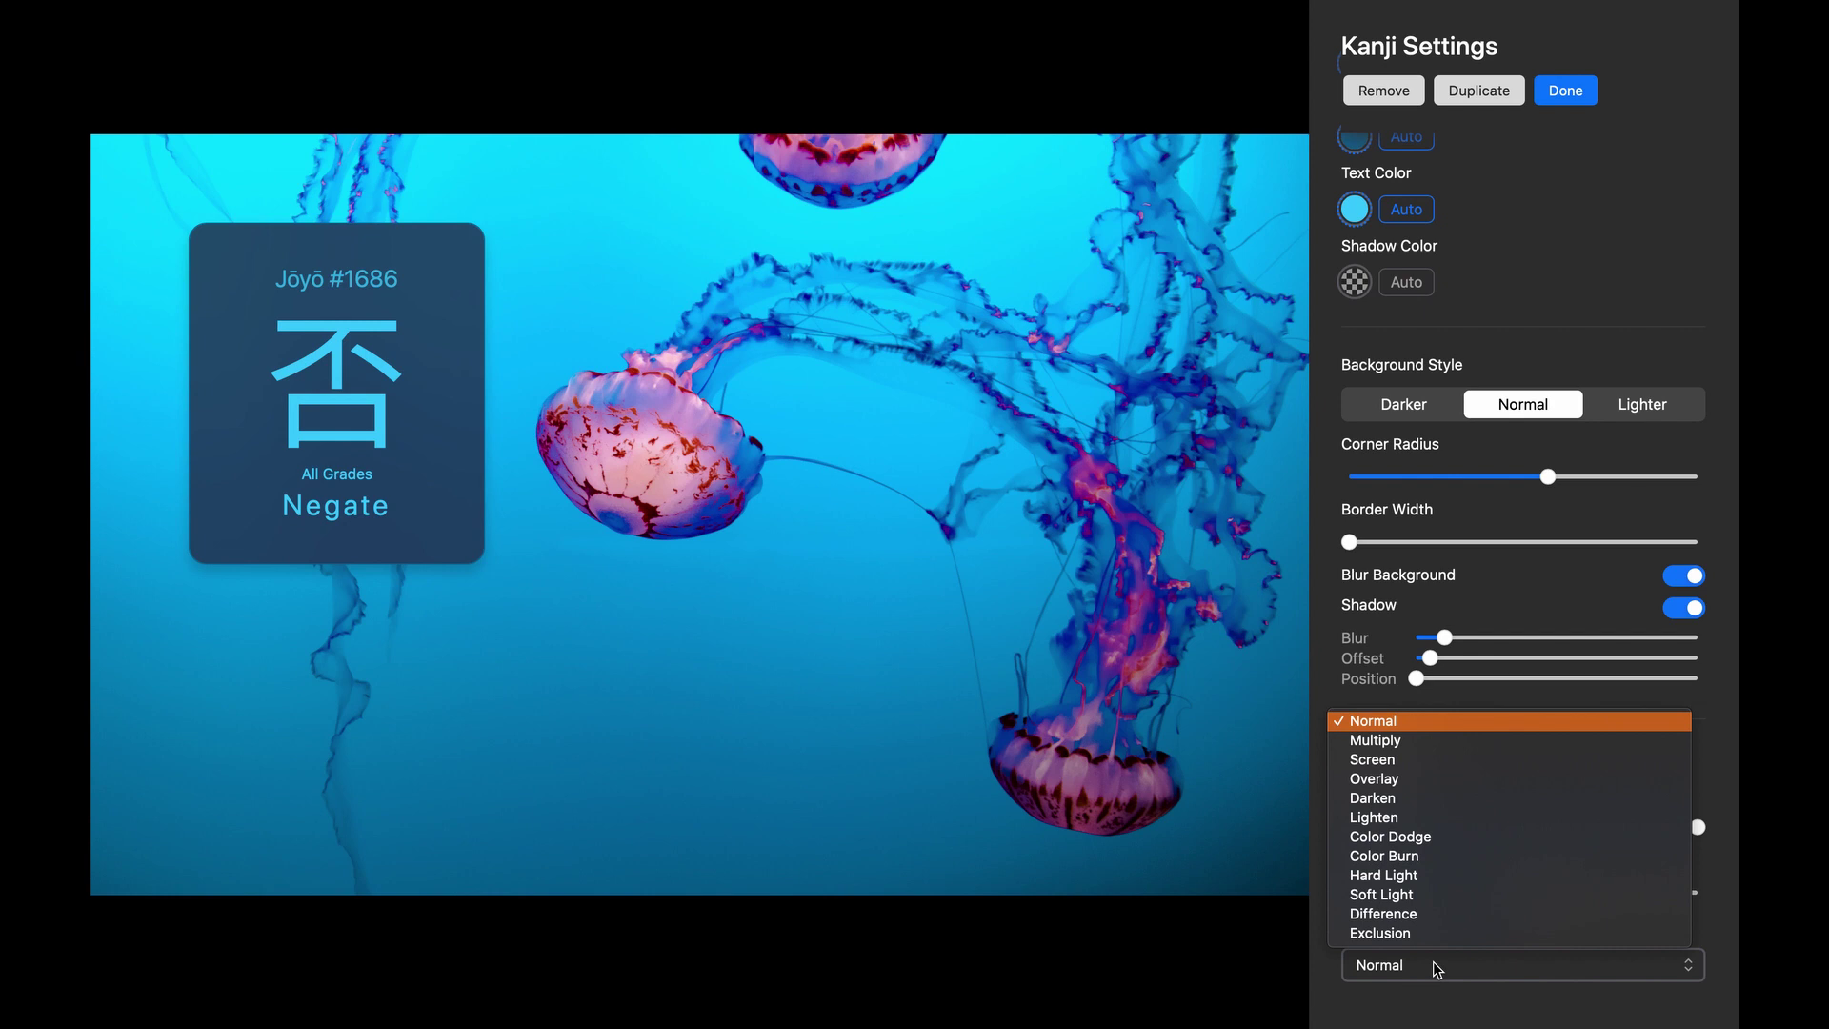
left_click(1392, 876)
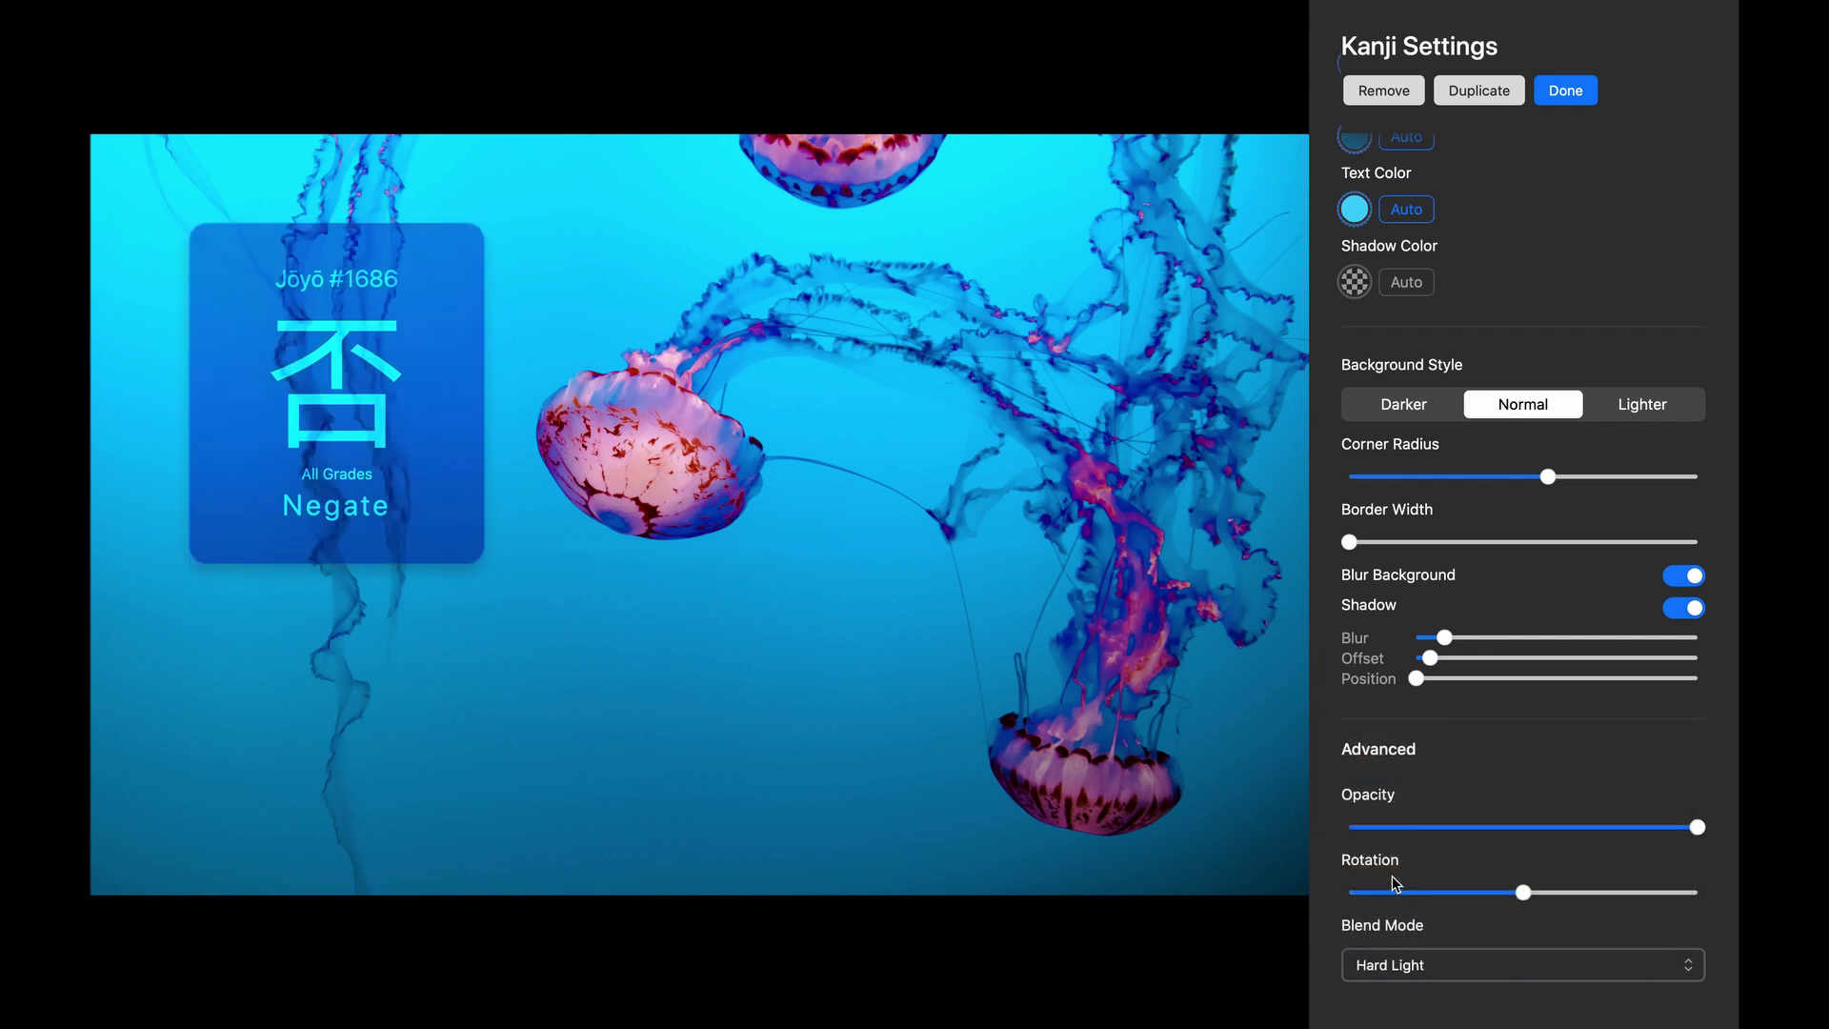
left_click(1685, 577)
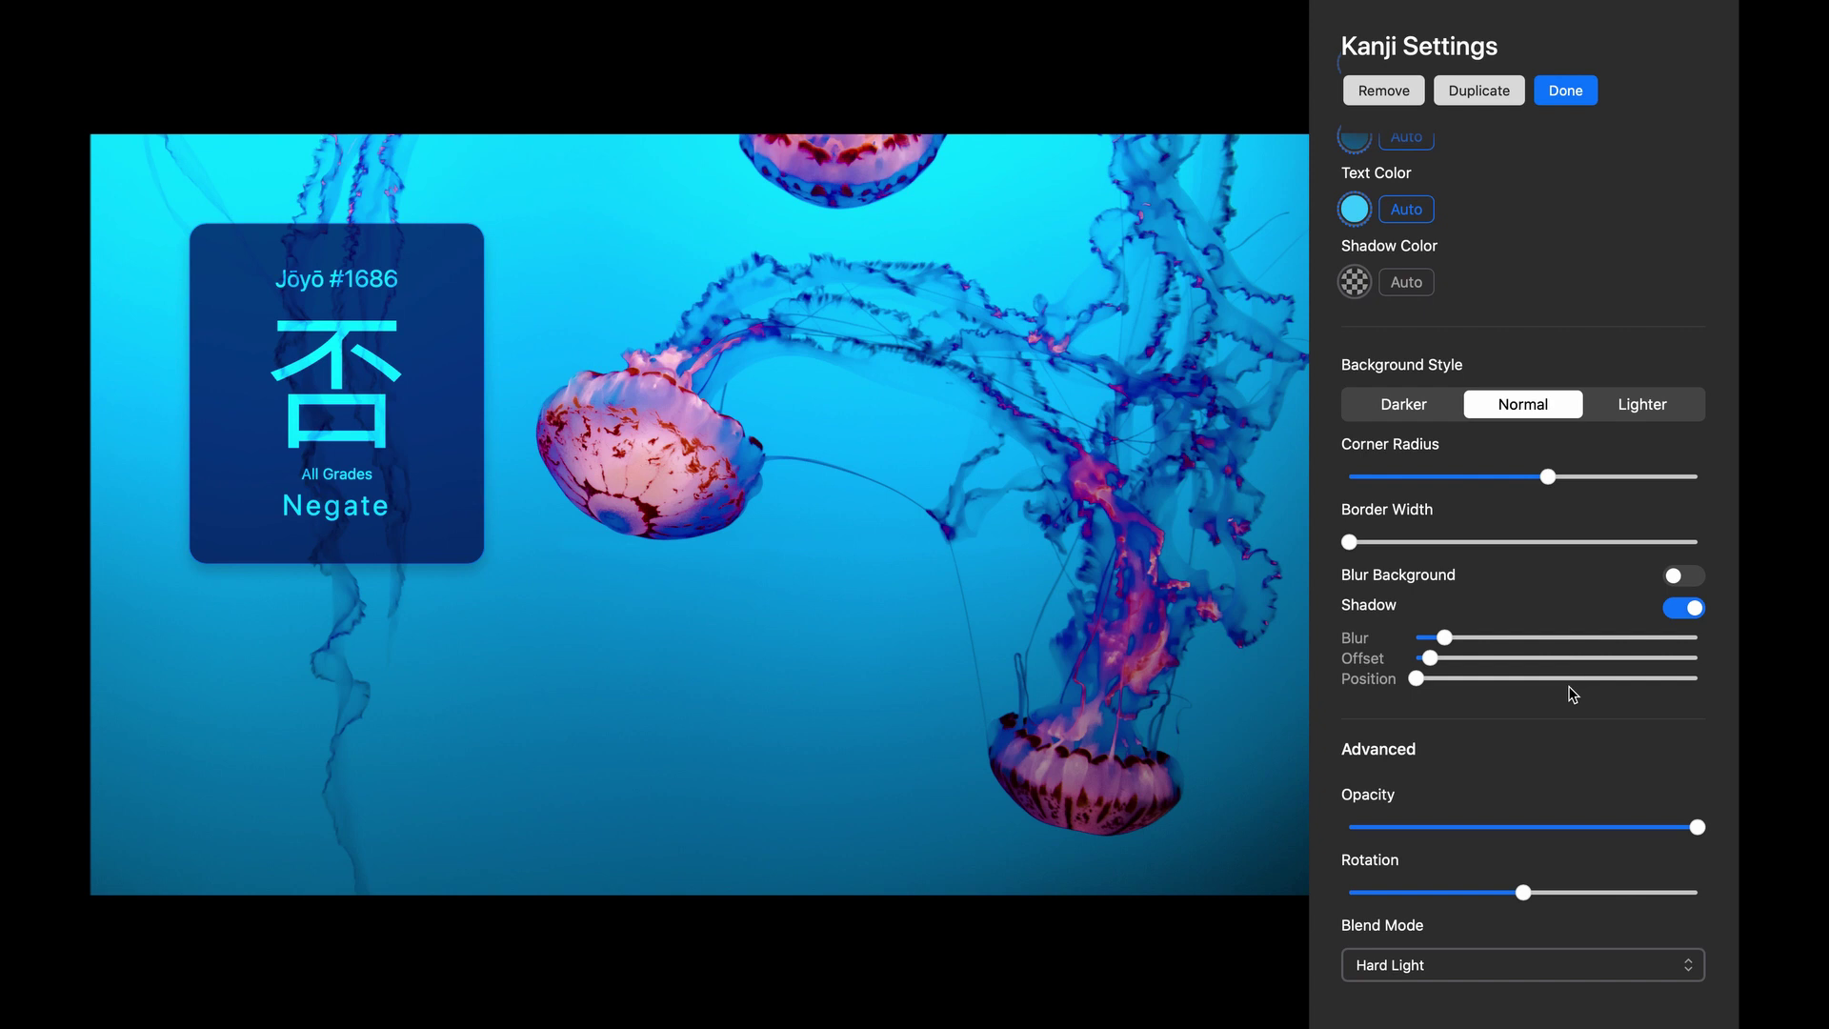
Step: Sample the Kanji text color from the central jellyfish's pink bell and brighten it to #ff9cb2
scroll(1573, 694, "up", 10)
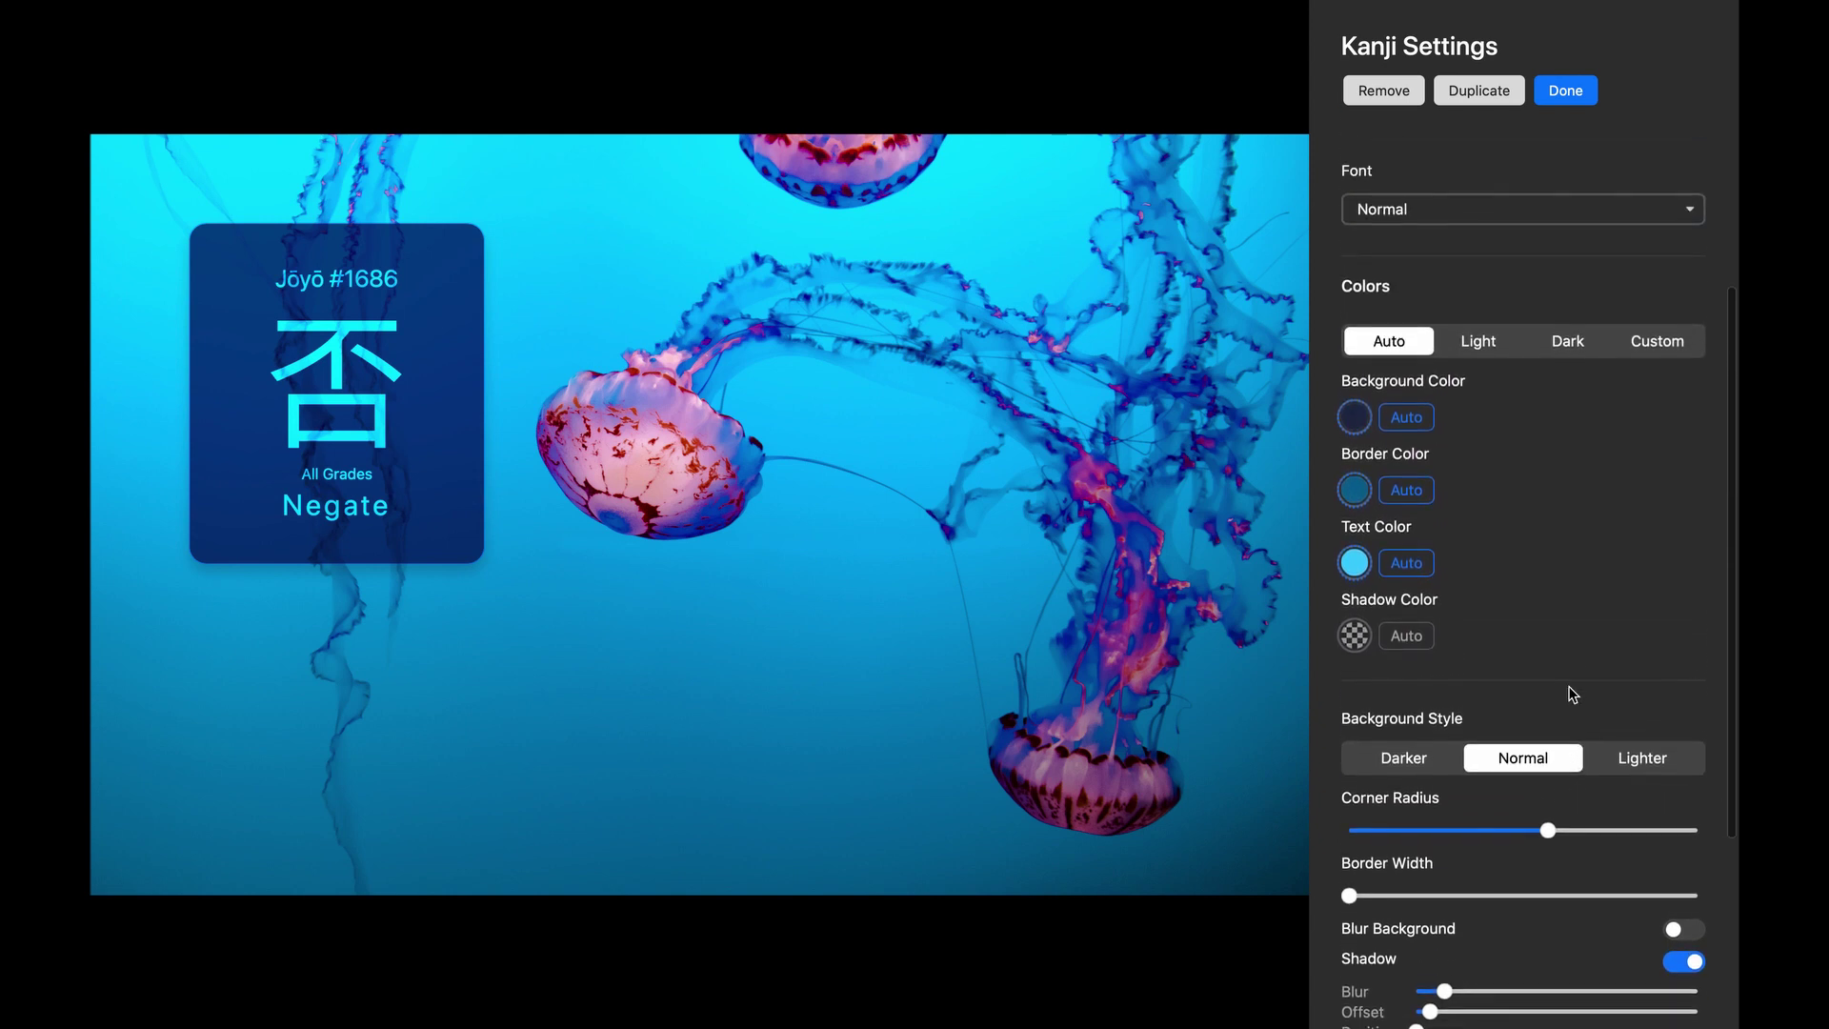
scroll(1573, 694, "up", 2)
scroll(1573, 694, "up", 2)
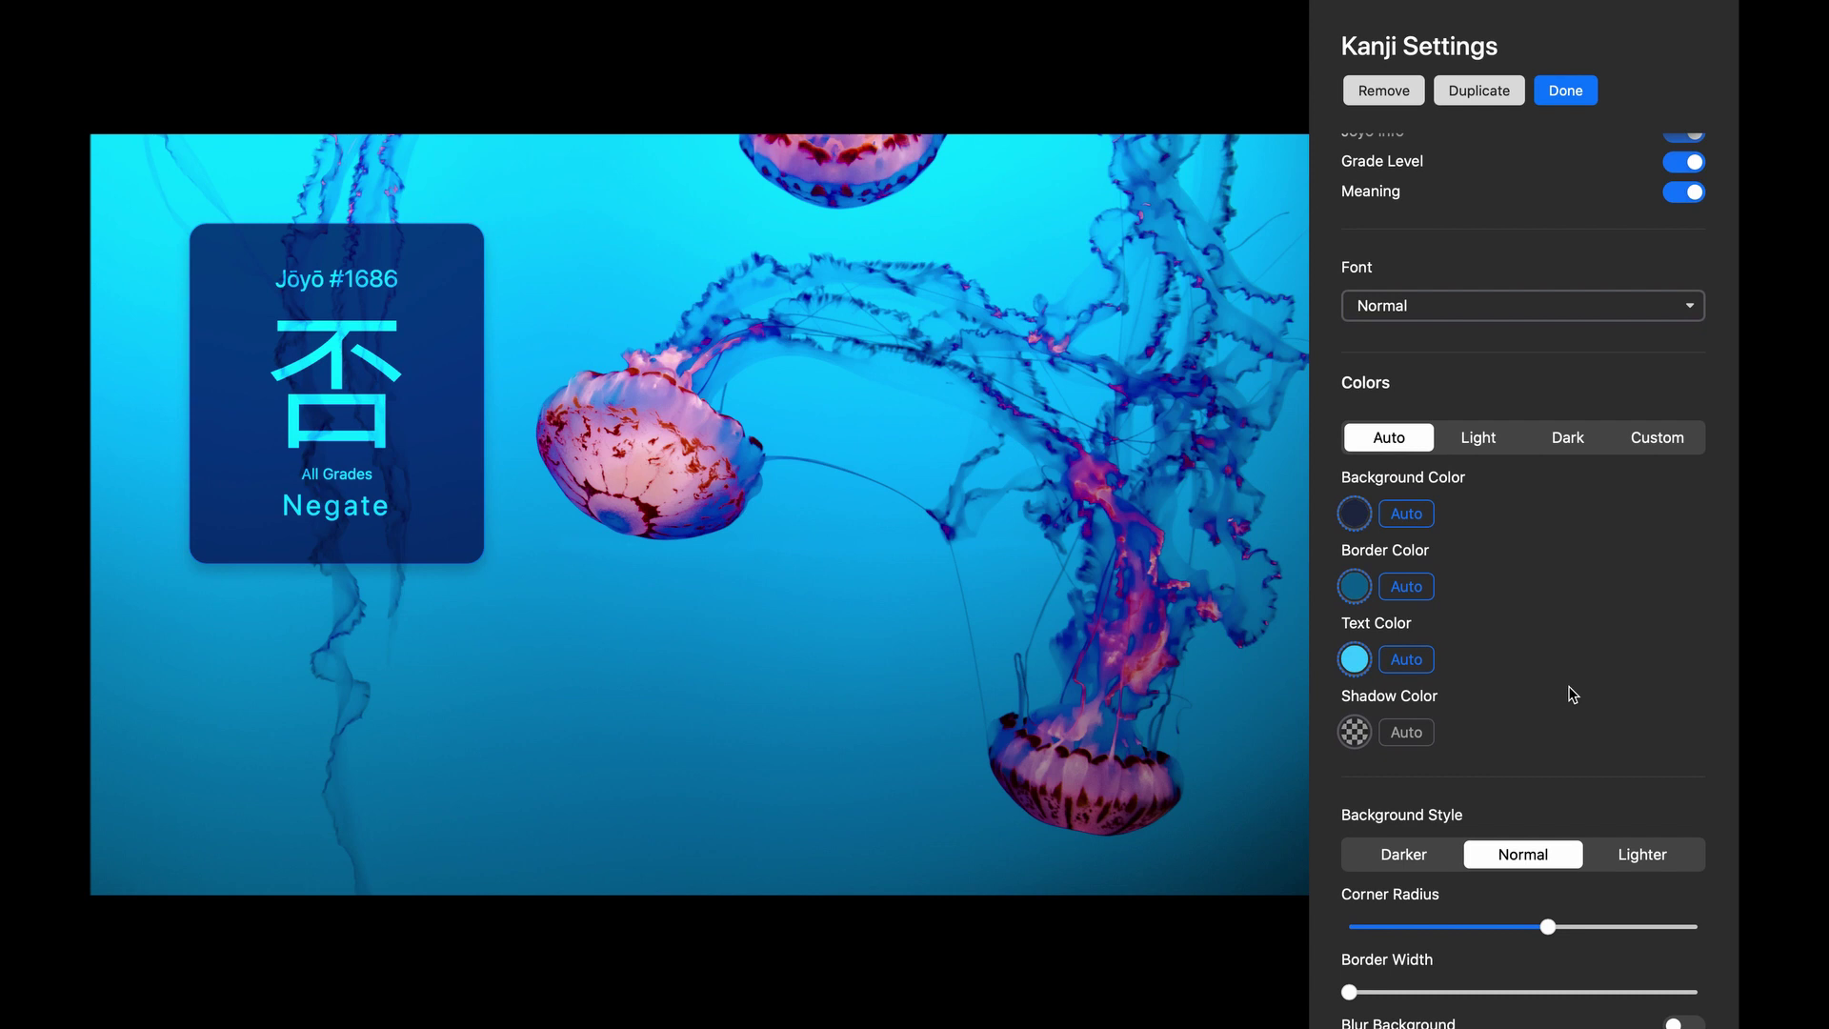
left_click(1355, 660)
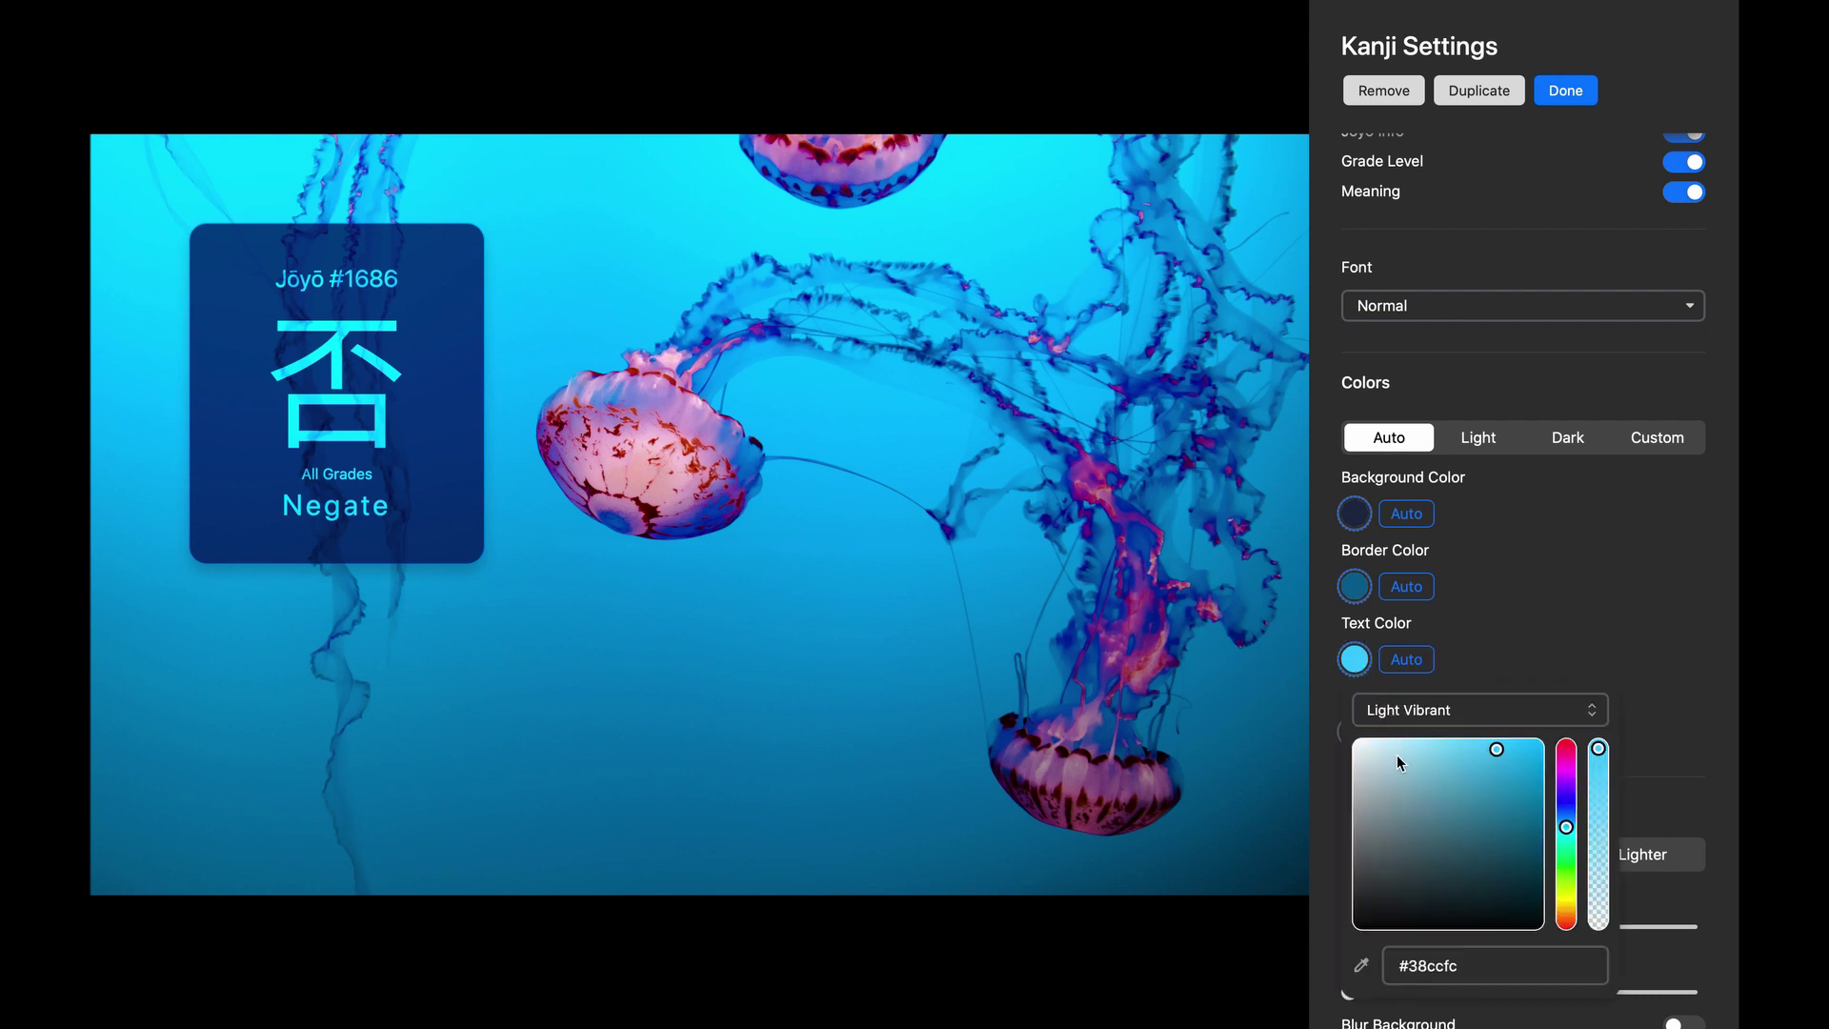
left_click(1362, 968)
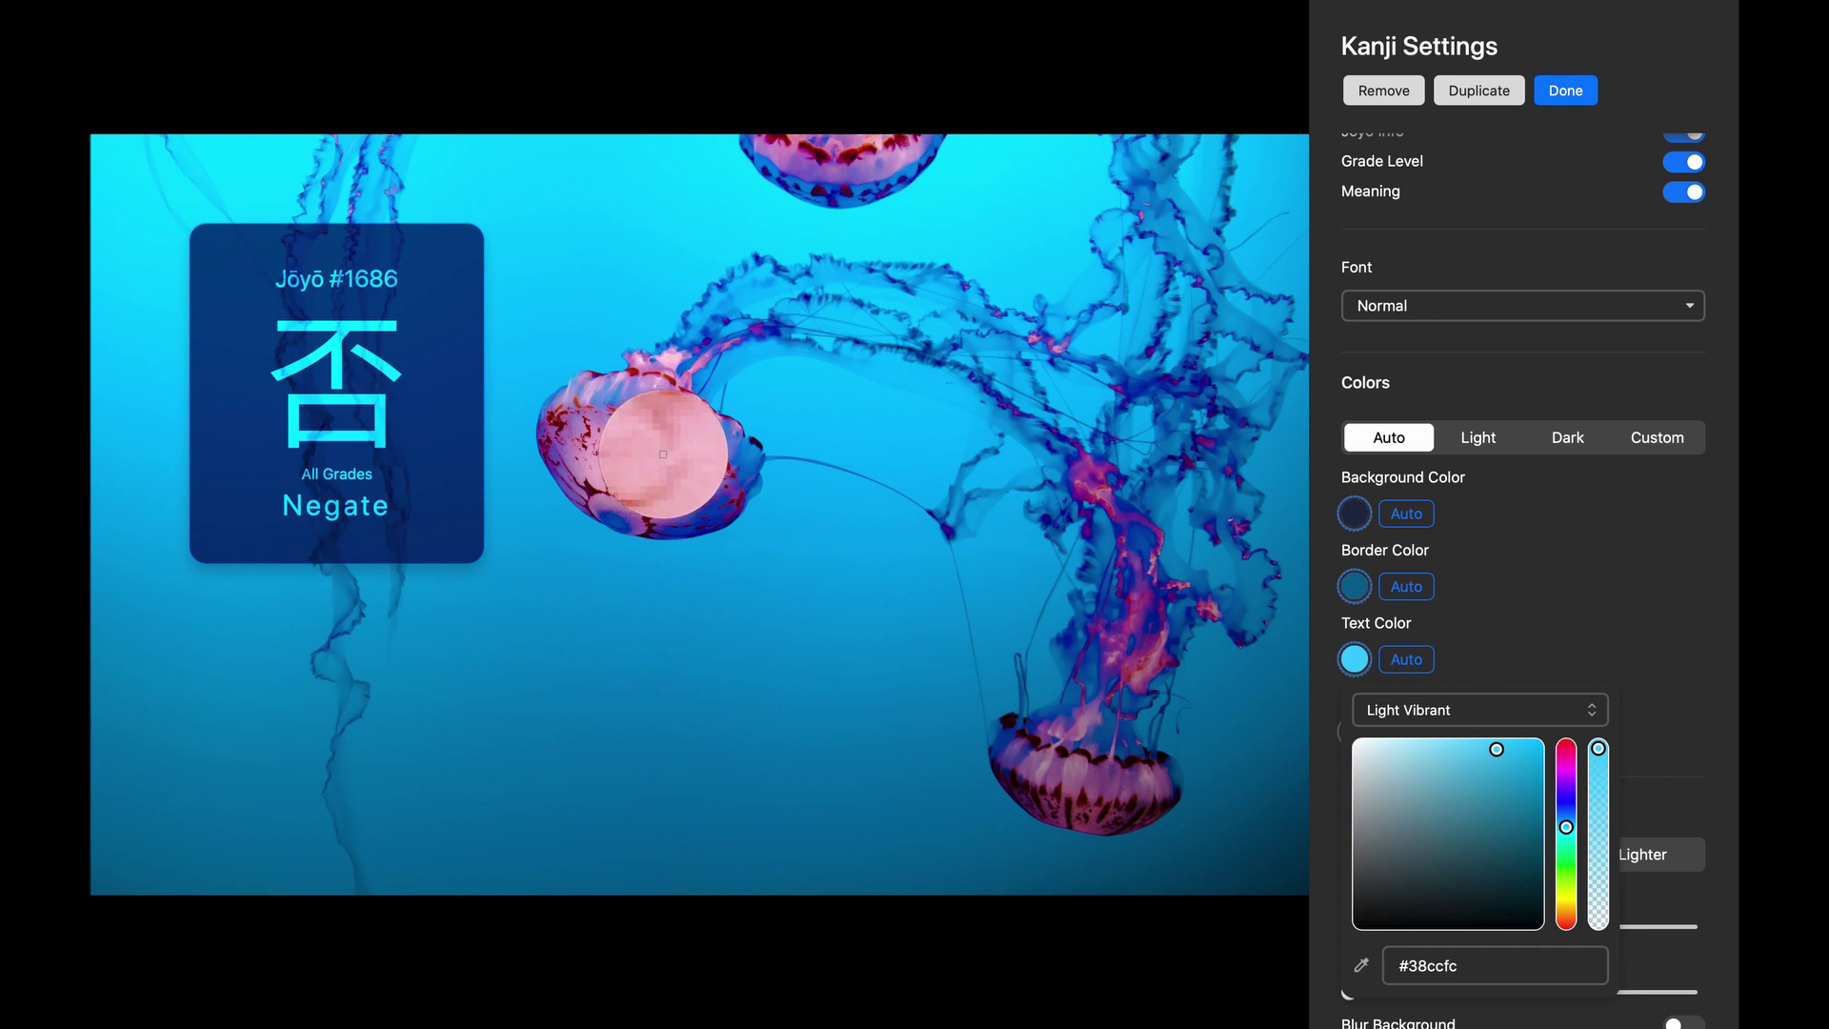
left_click(662, 454)
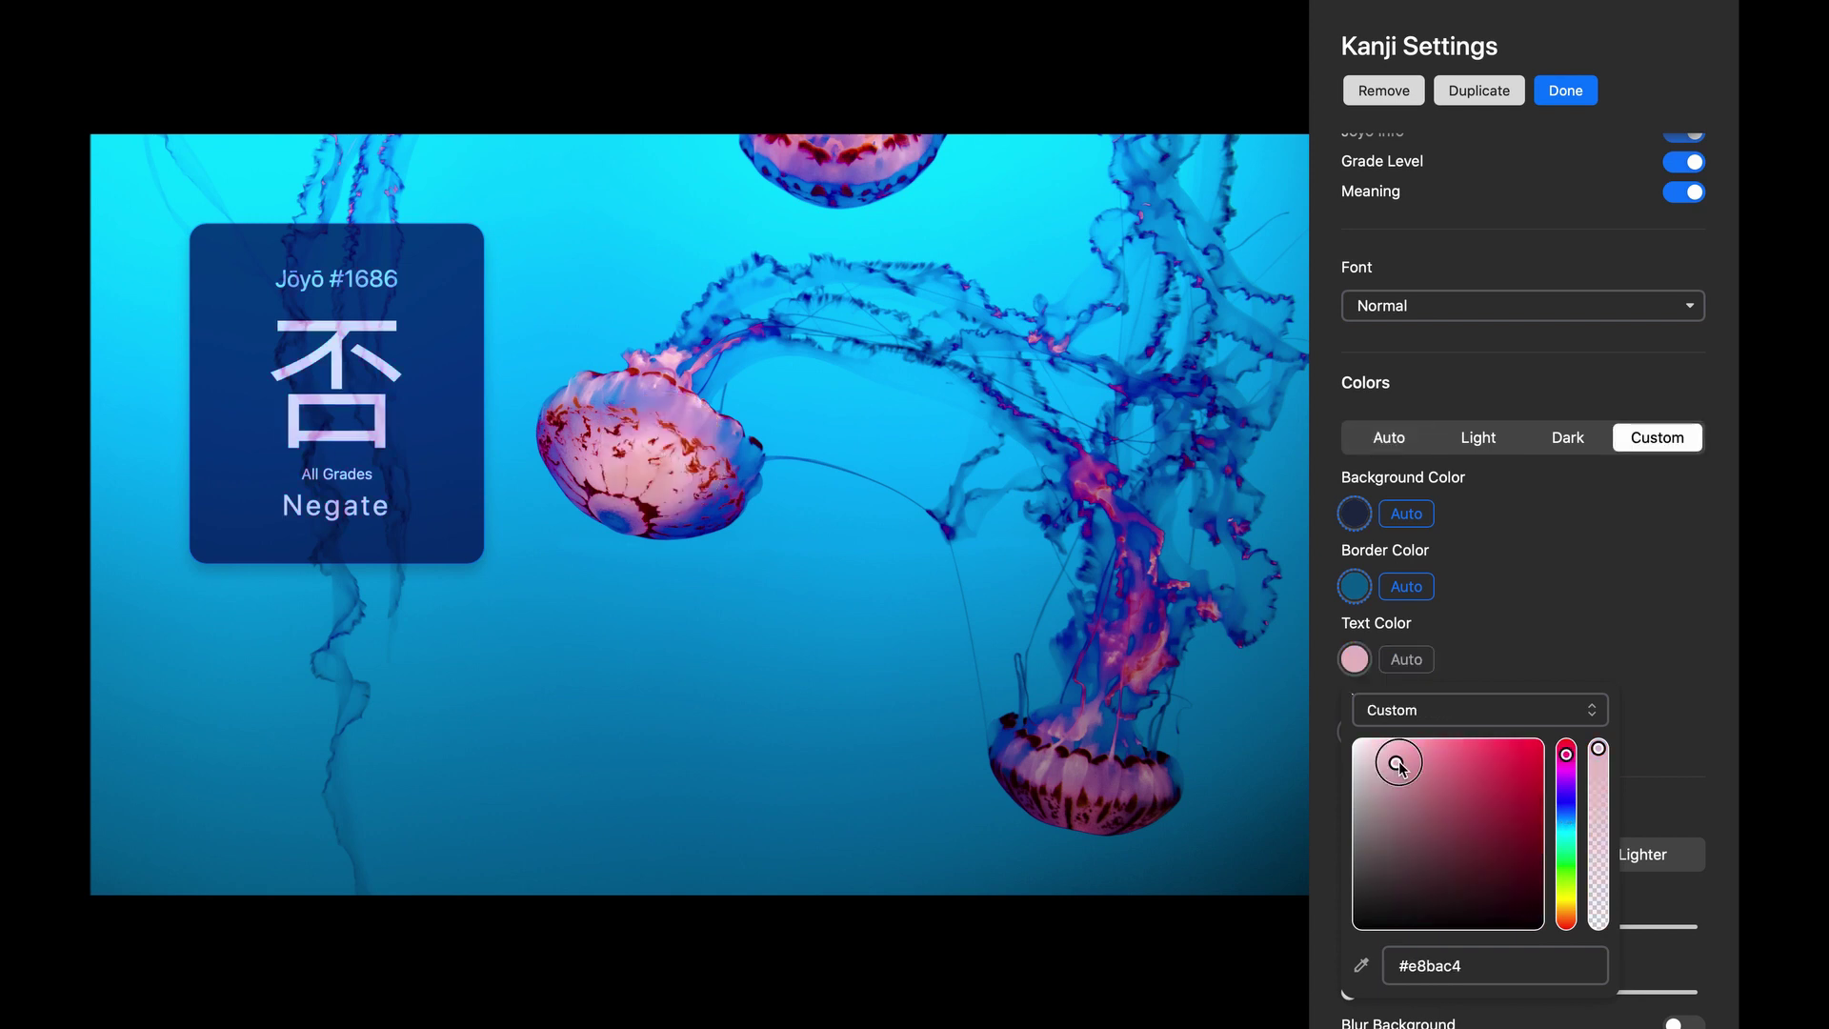
left_click_drag(1397, 764, 1432, 747)
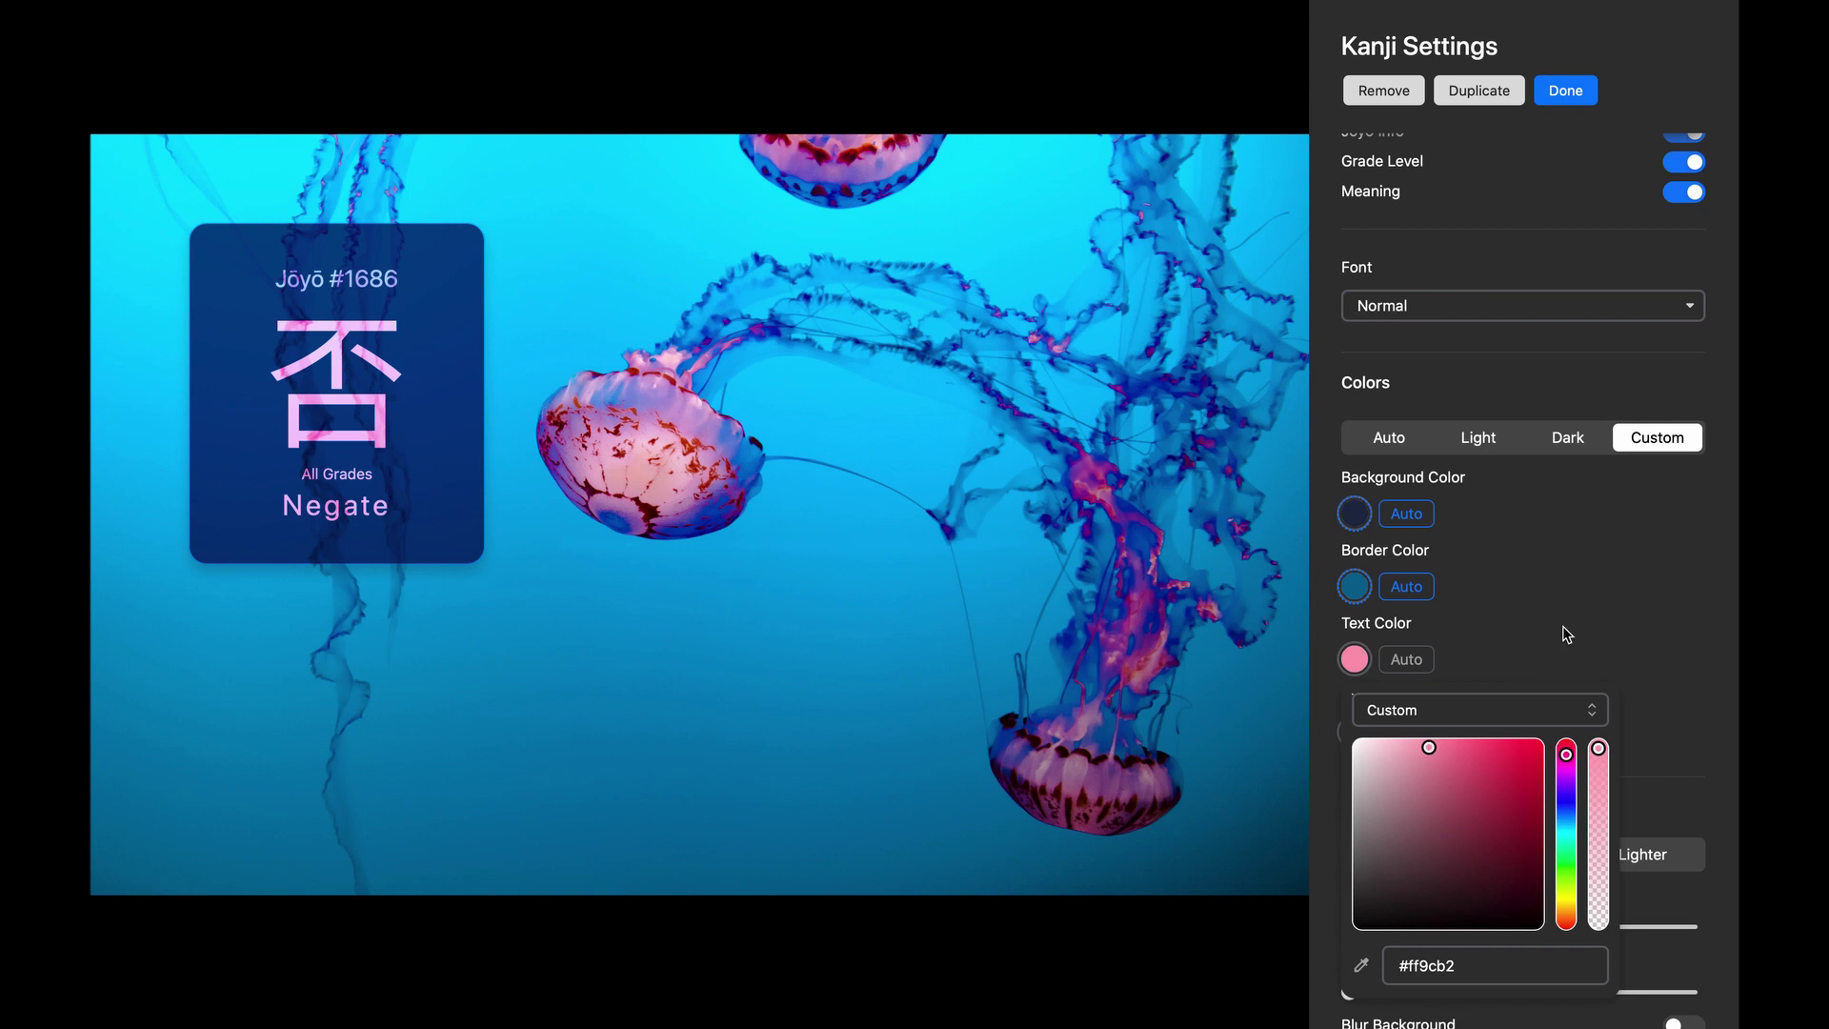
left_click(1567, 635)
Step: Strengthen the Kanji widget's shadow with blur at about a third, black at just under half opacity, and zero offset
scroll(1567, 635, "down", 5)
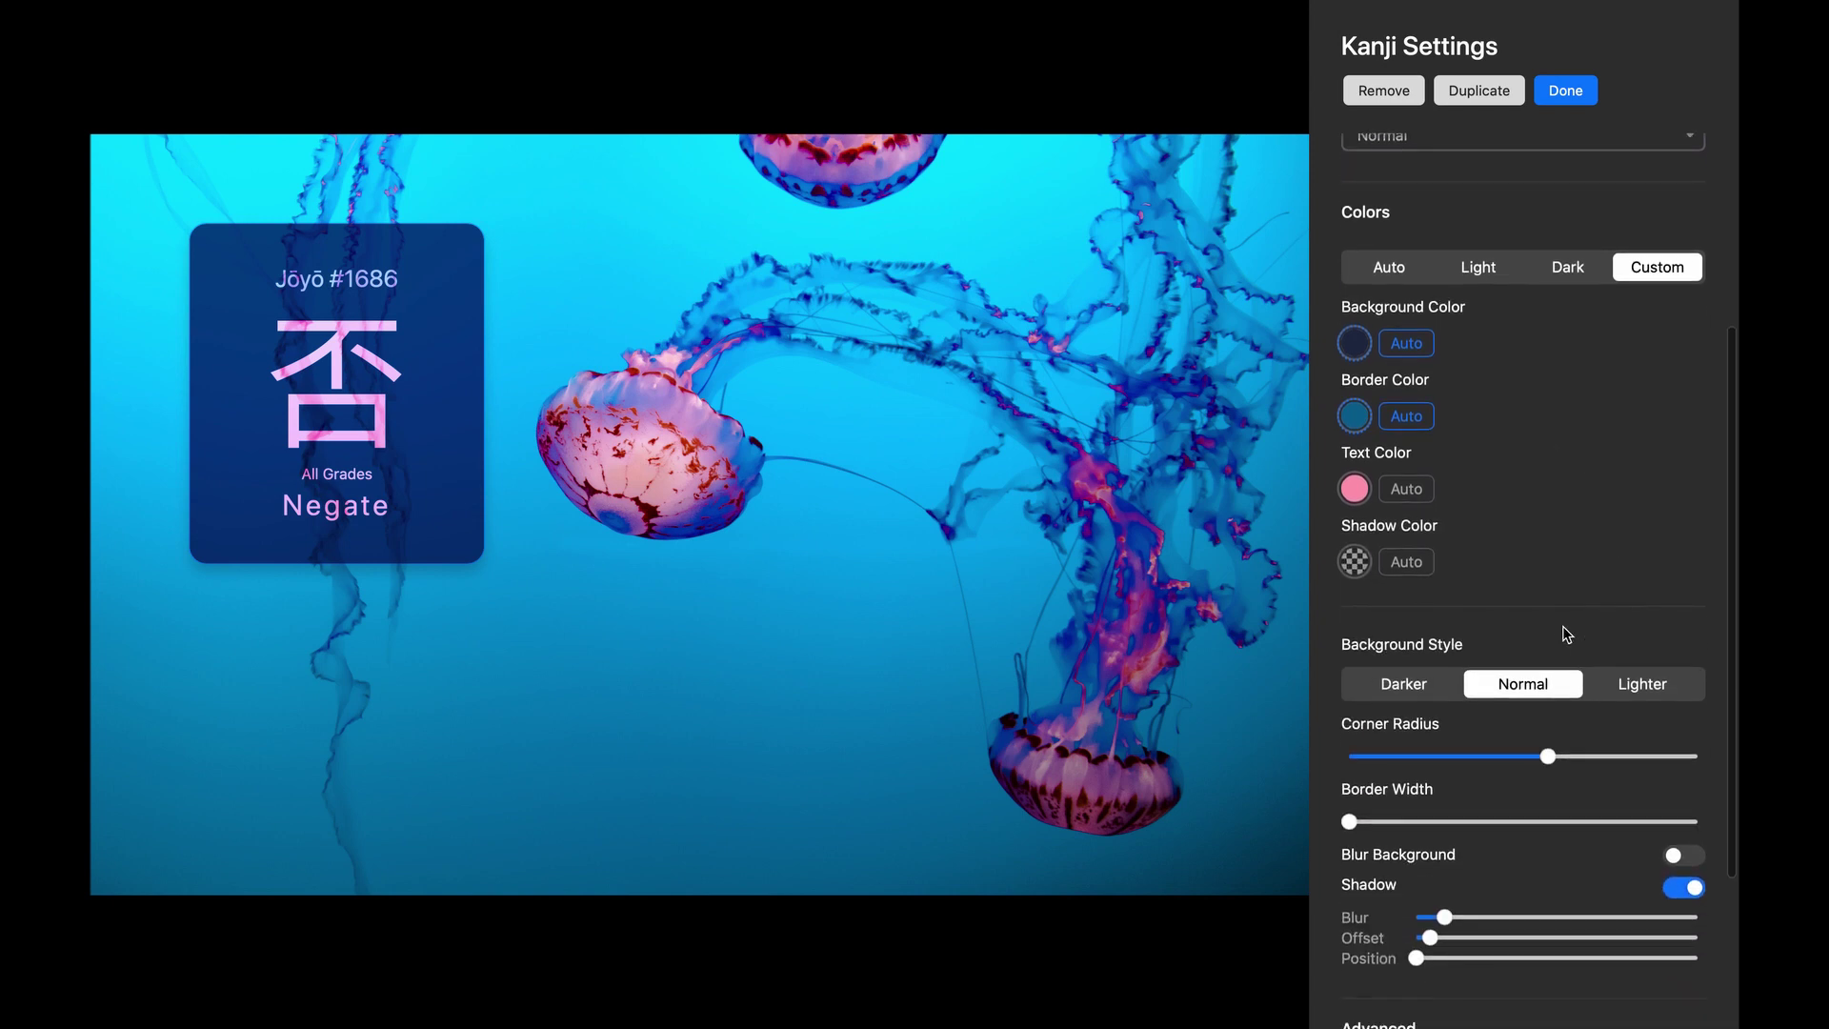
left_click_drag(1444, 847, 1505, 842)
left_click(1354, 492)
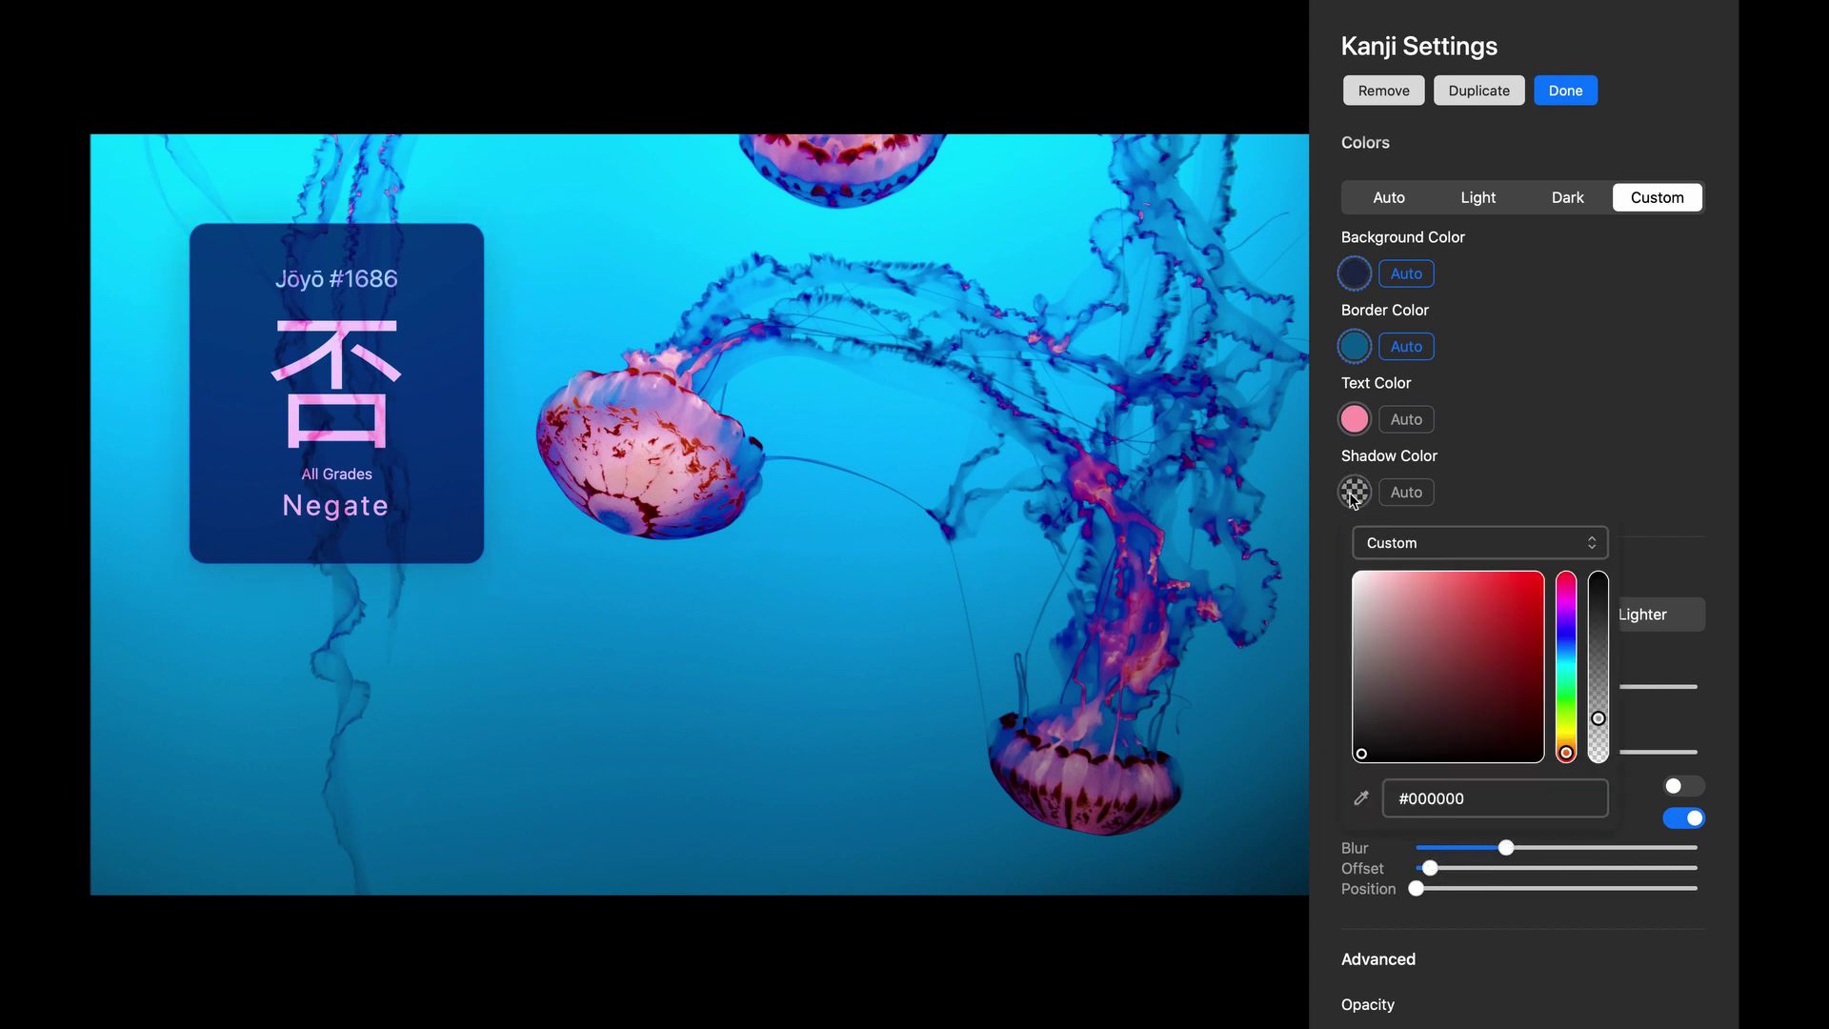
left_click(1600, 720)
left_click_drag(1600, 719, 1598, 681)
left_click(1506, 847)
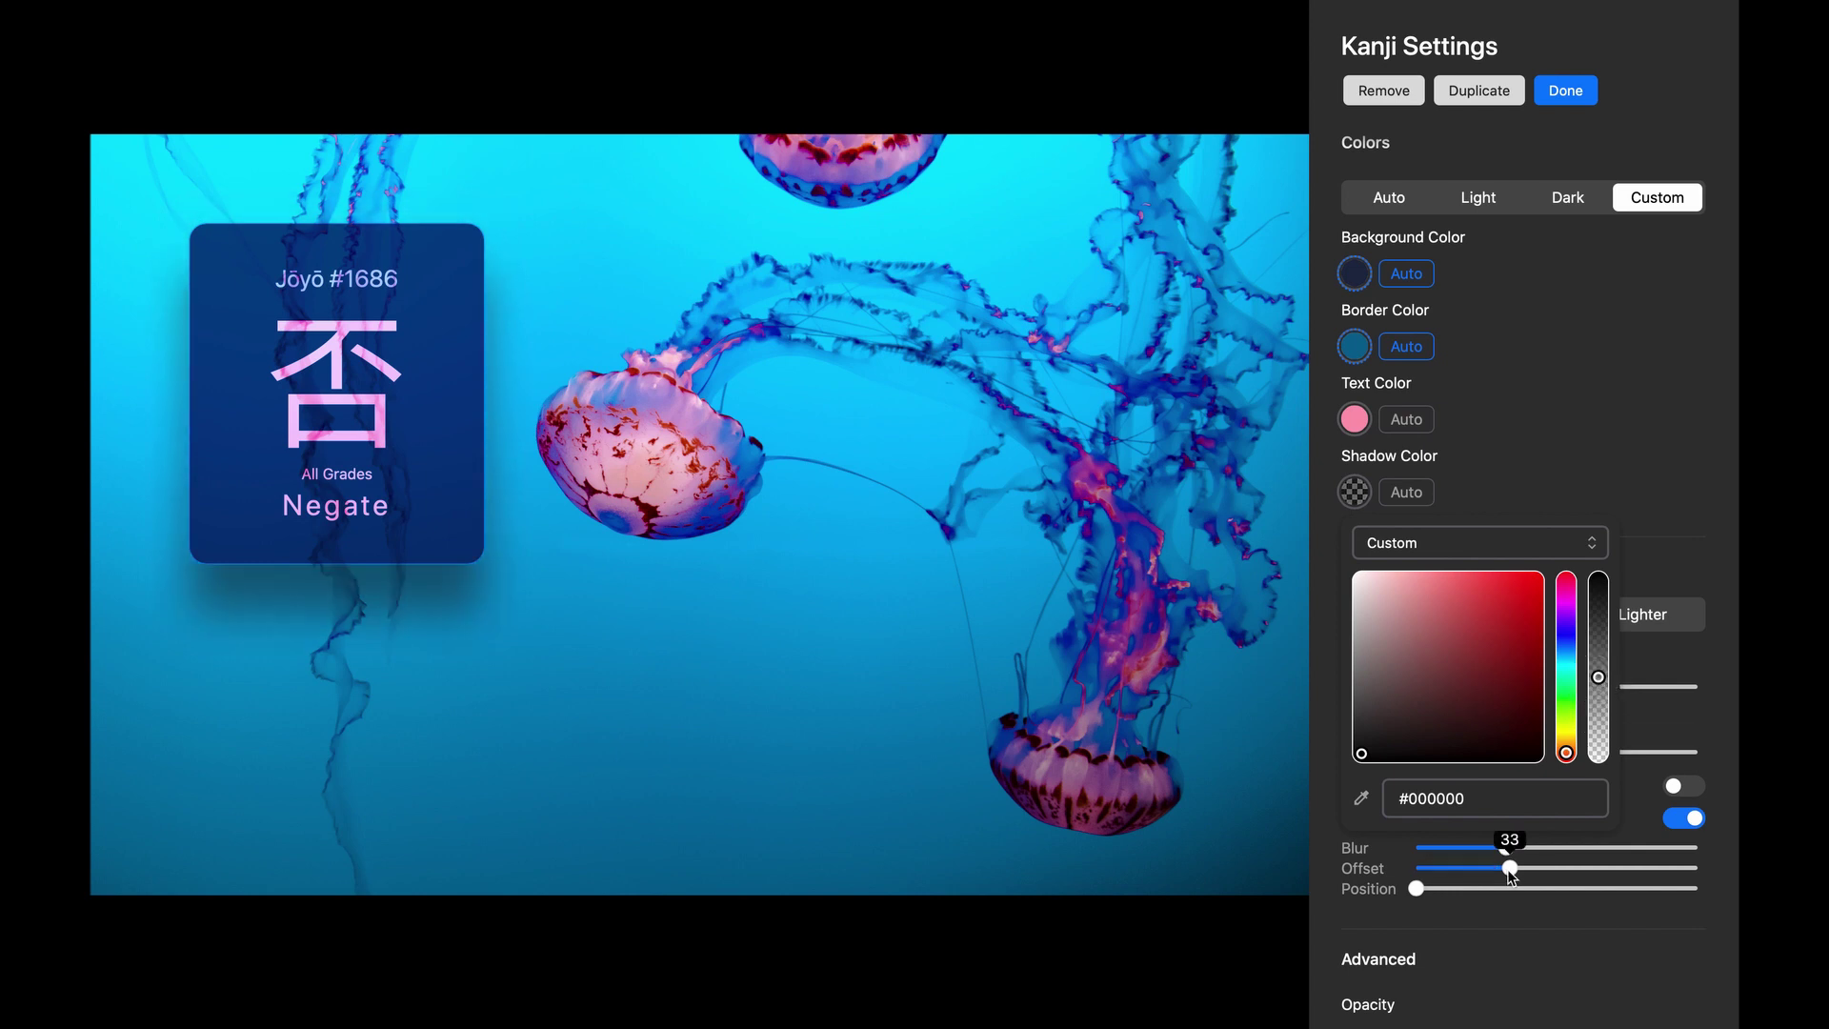
left_click_drag(1429, 868, 1405, 870)
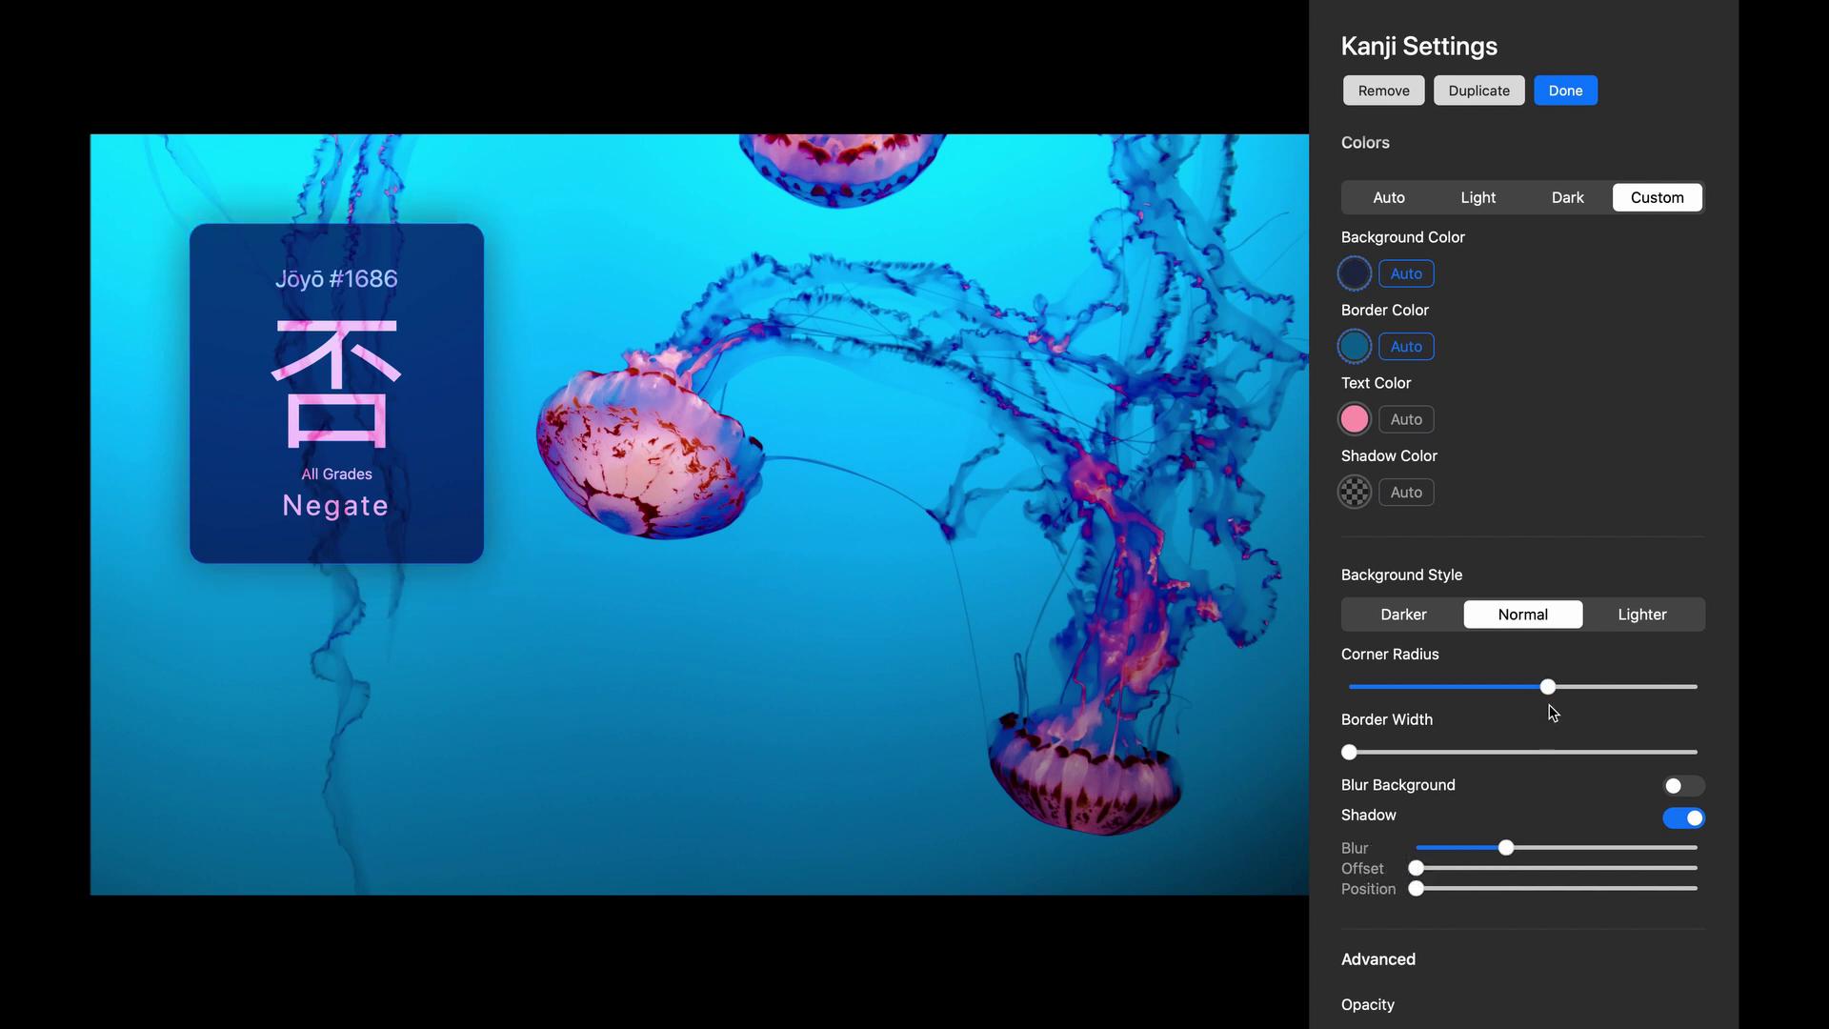
left_click(1574, 99)
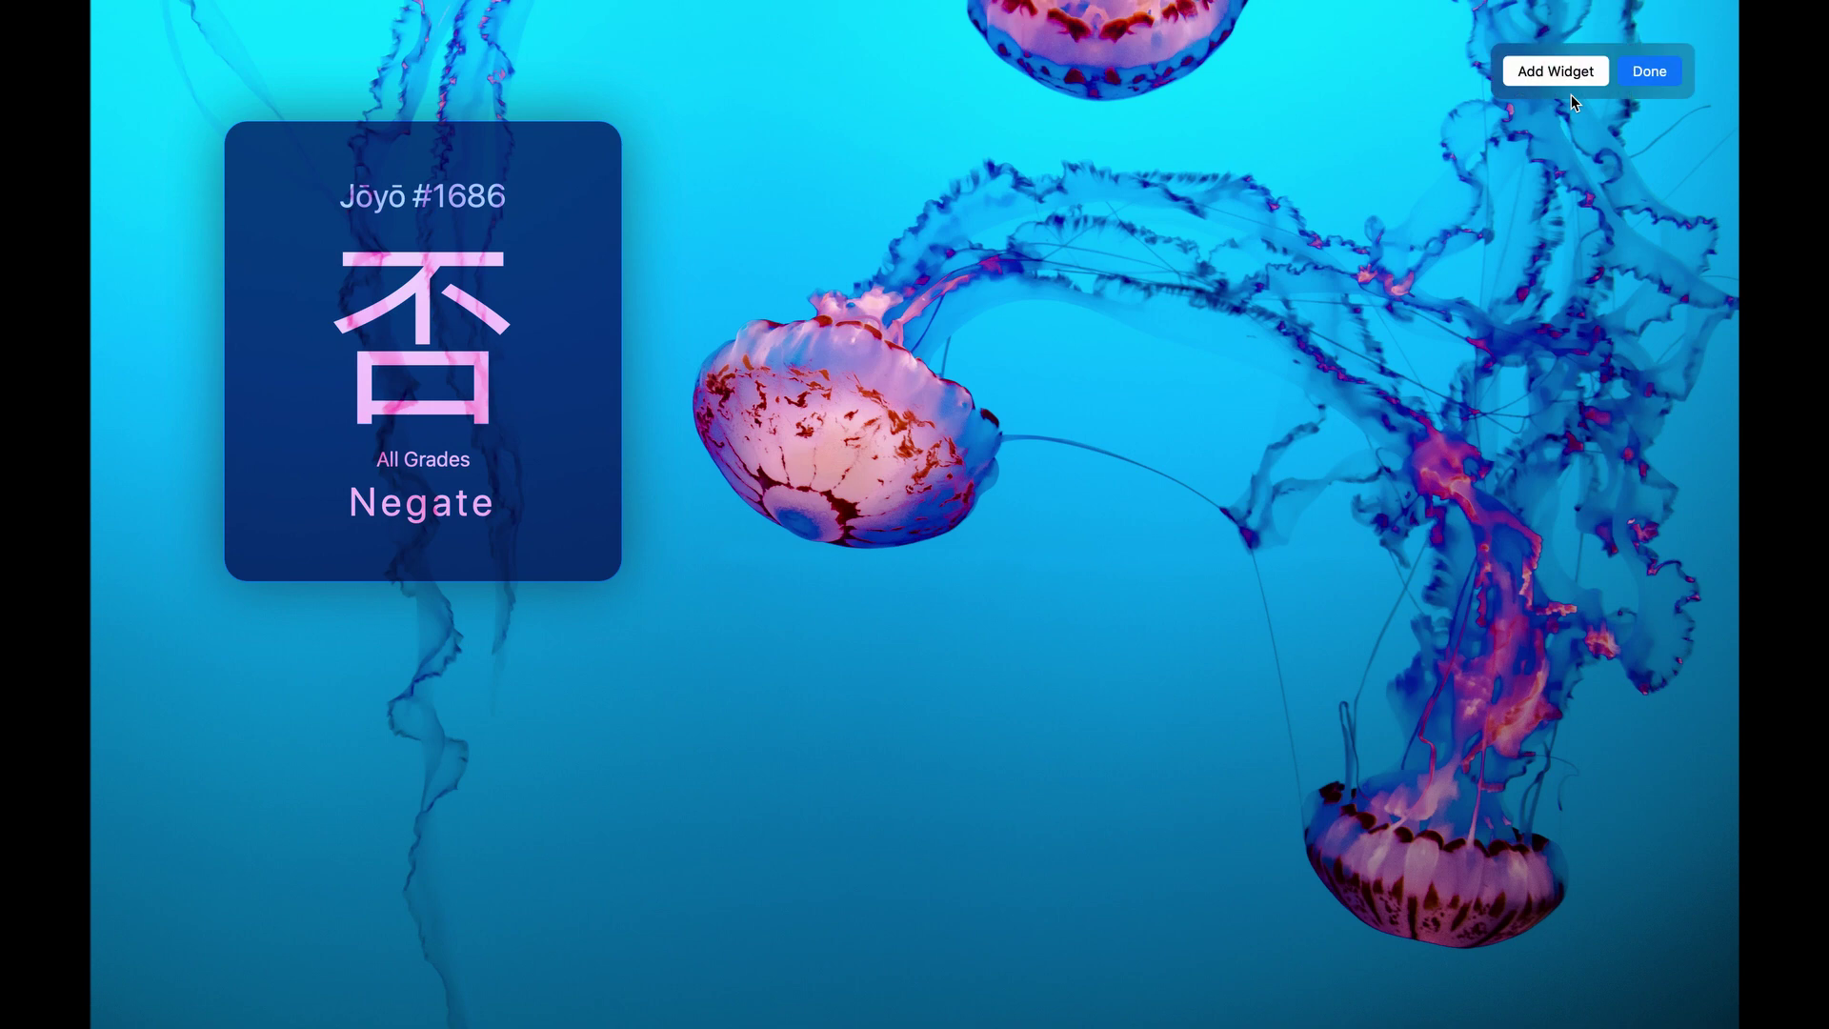
Step: Add the Time as Text widget and place it in the open water below the central jellyfish
left_click(1535, 76)
scroll(1111, 752, "down", 5)
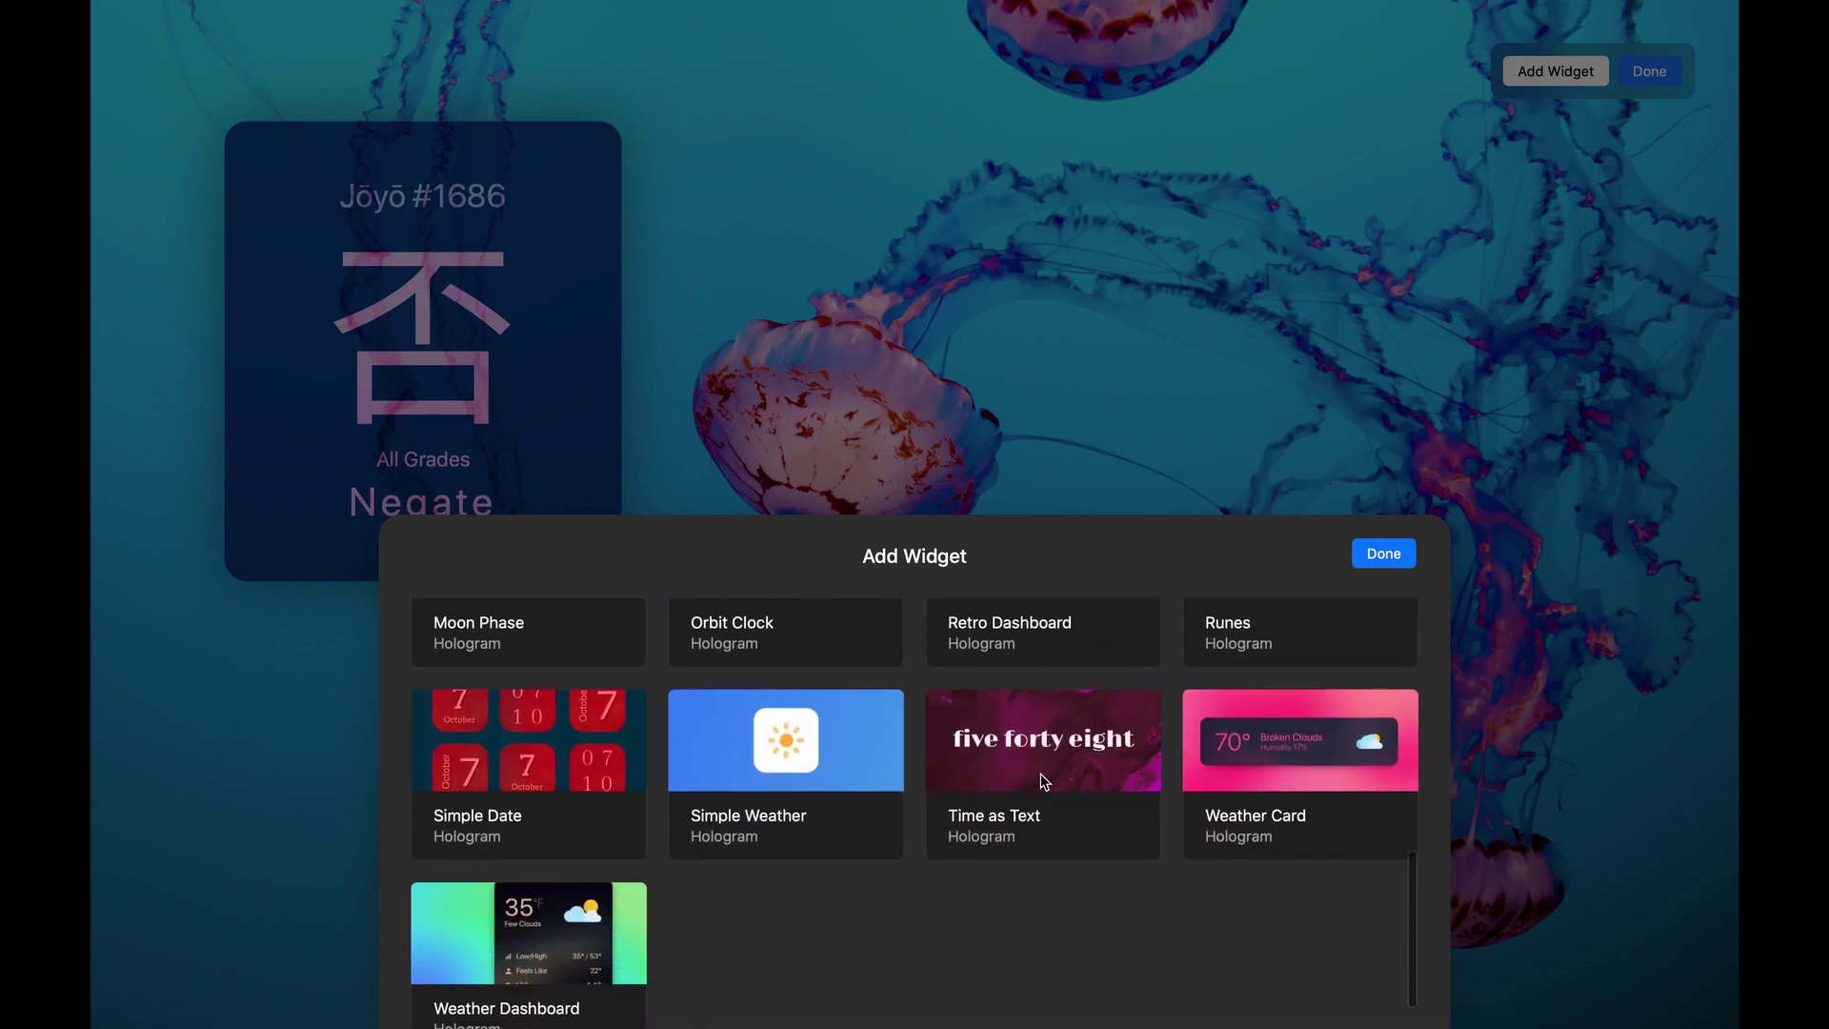
left_click(1035, 770)
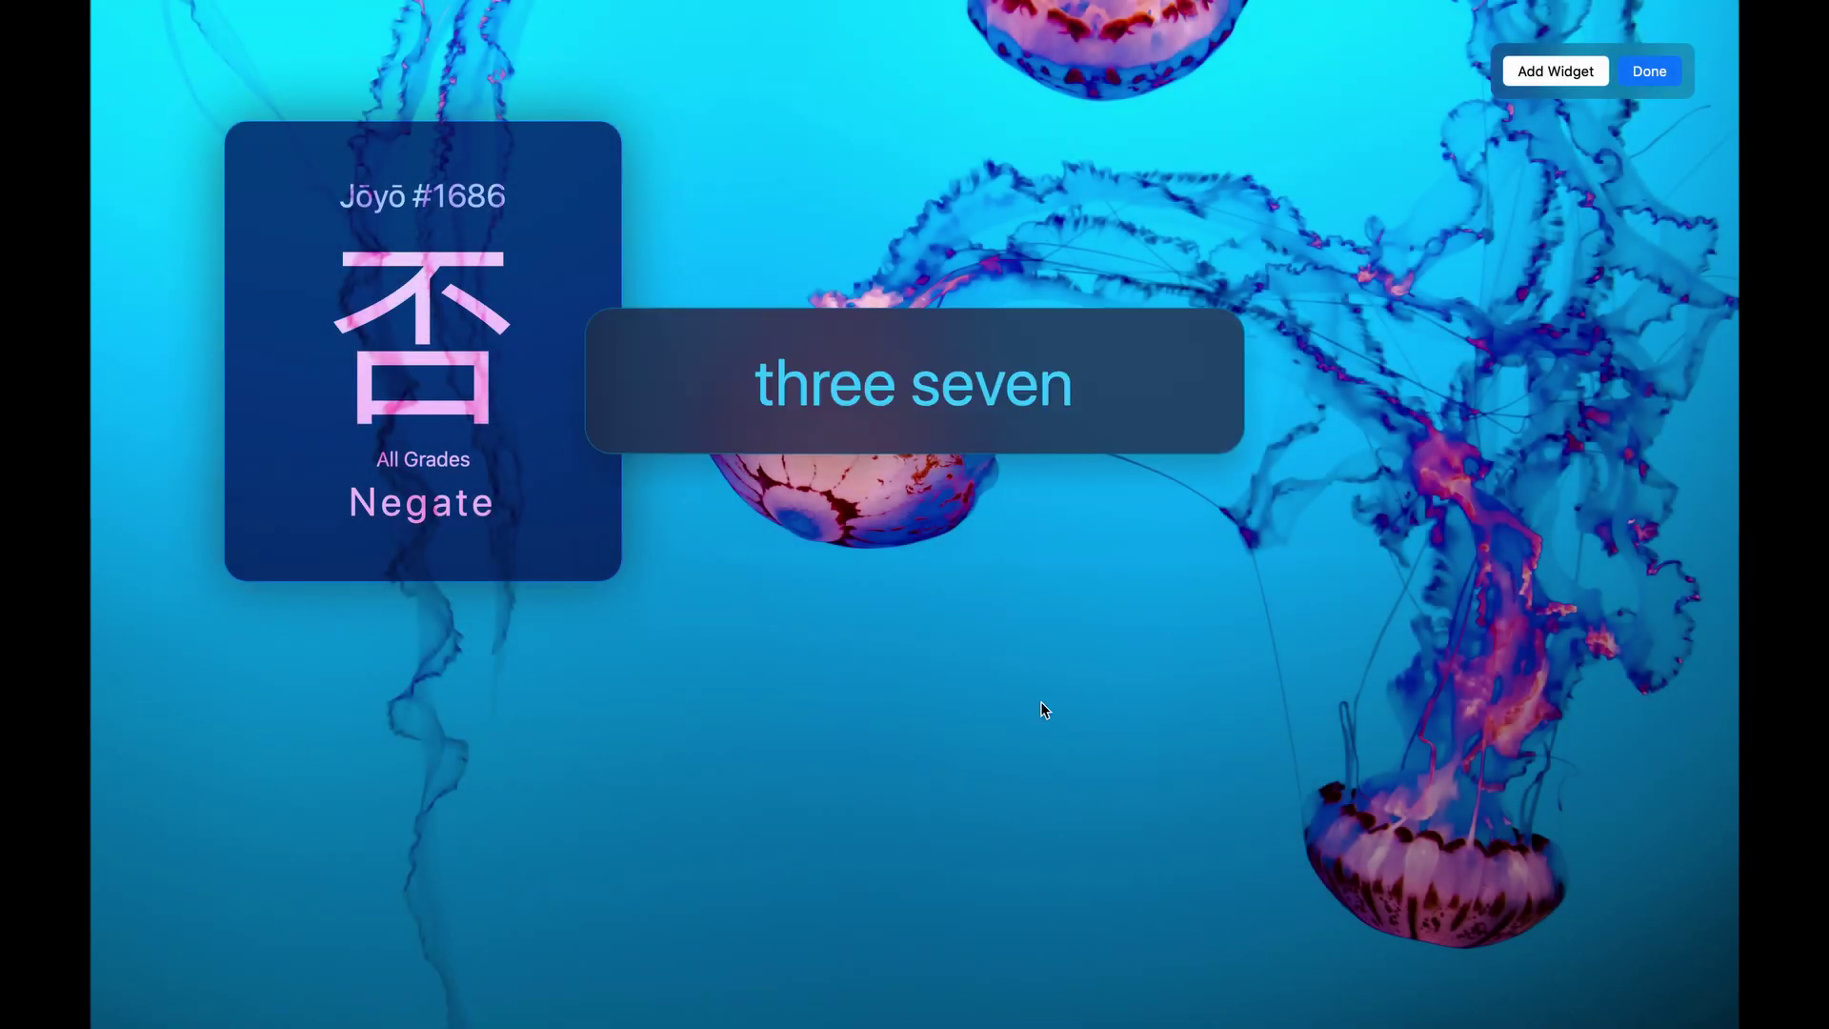
left_click_drag(1057, 362, 961, 719)
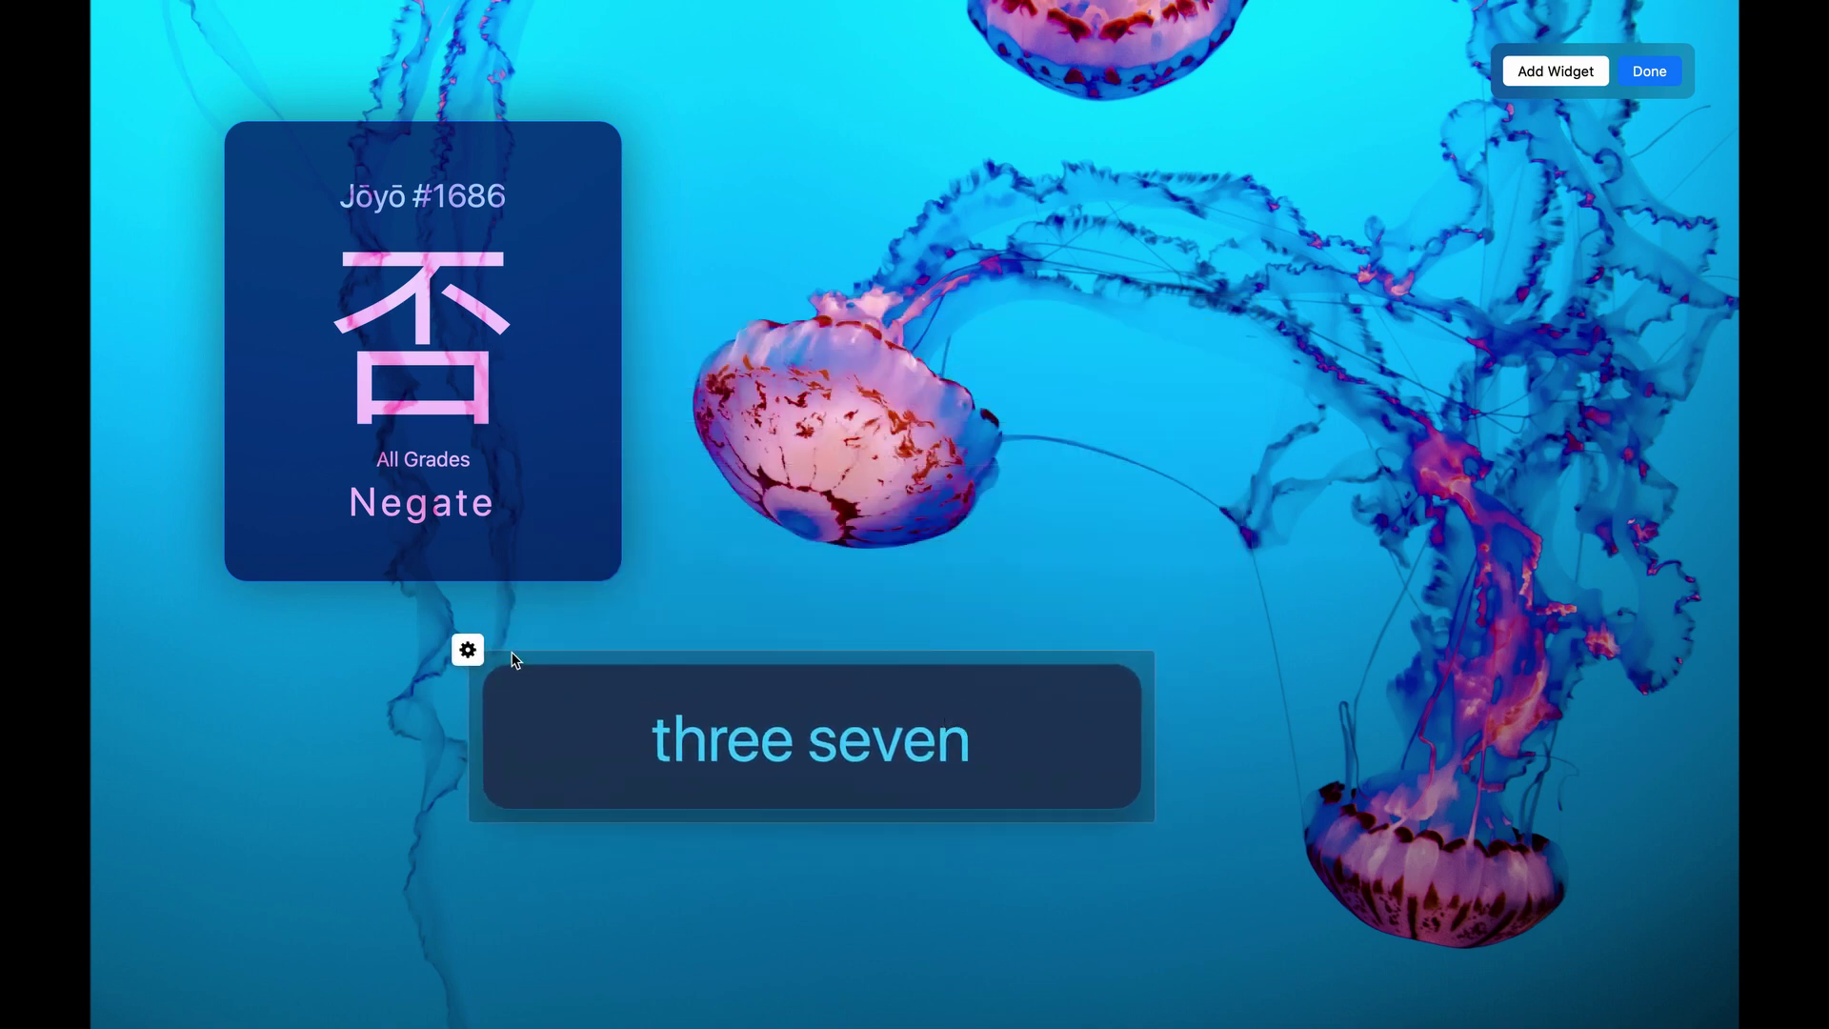
Step: Open the Time as Text widget's settings and its background color for editing
left_click(468, 650)
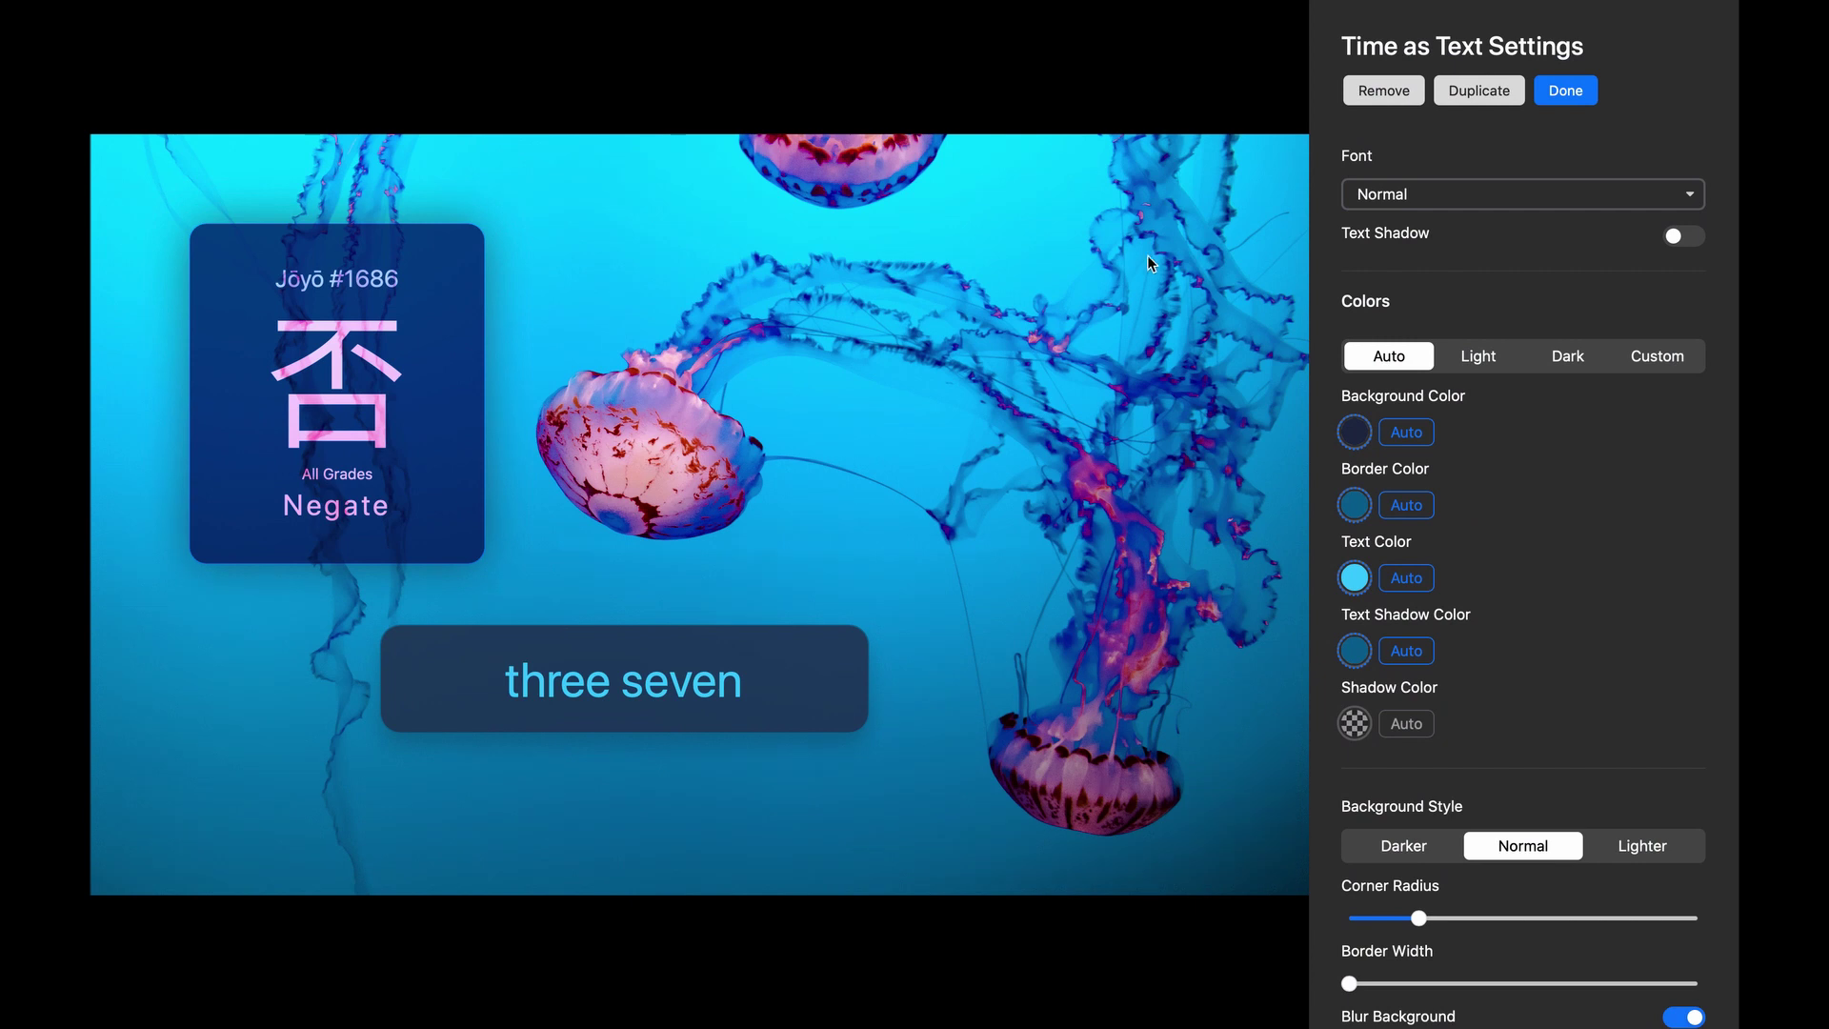
left_click(1355, 433)
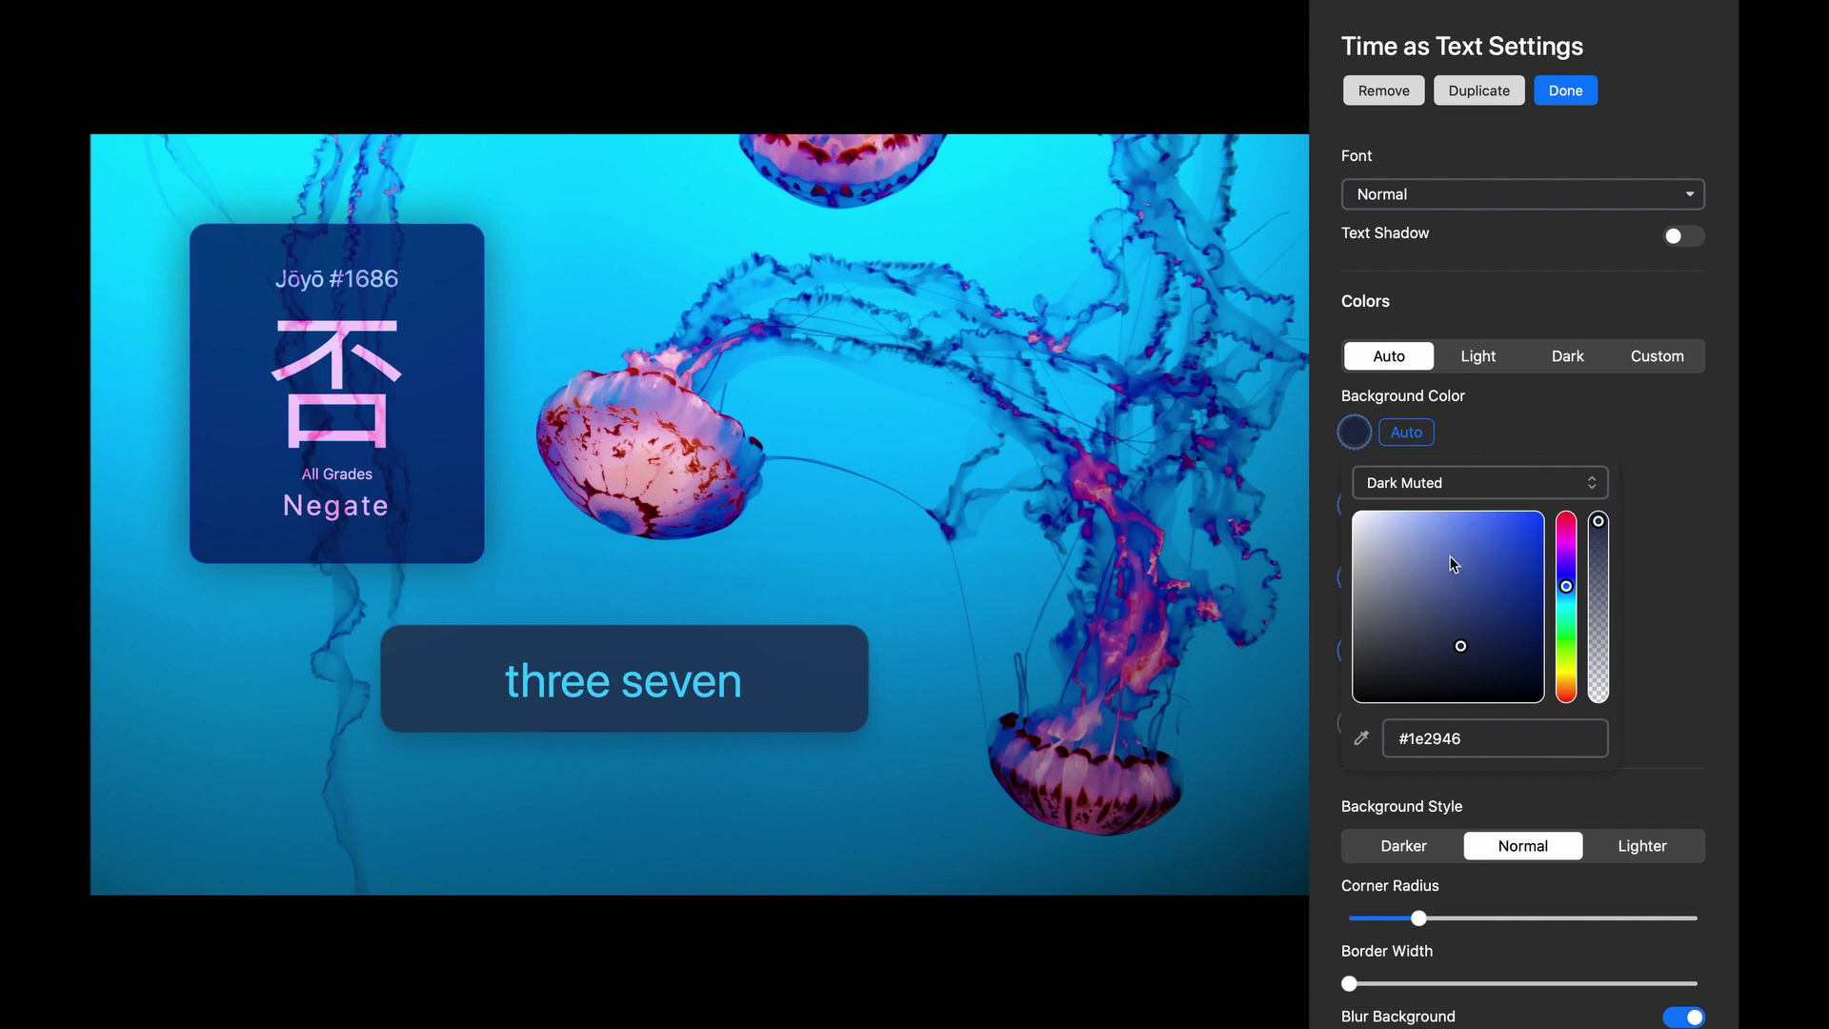
Step: Try the Dark Vibrant, Muted, Vibrant and Light Vibrant presets as the widget's background color, then return to Dark Muted
left_click(1466, 484)
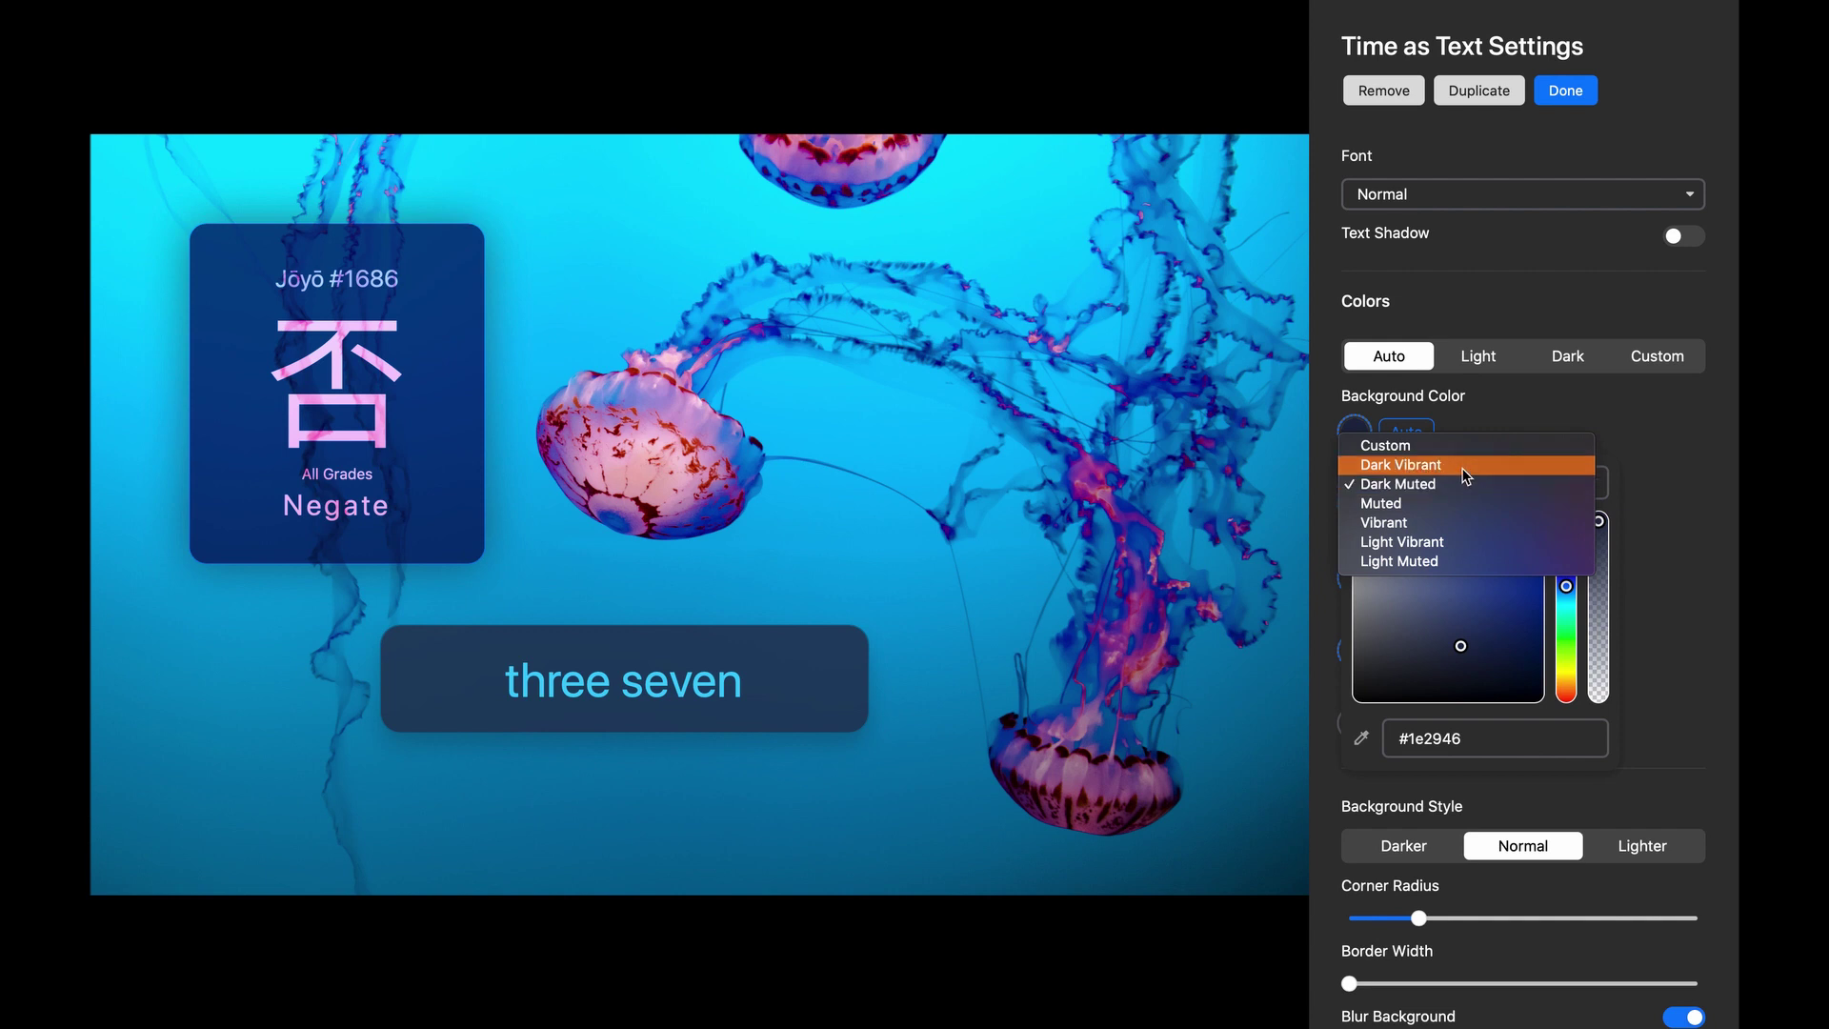
left_click(1466, 467)
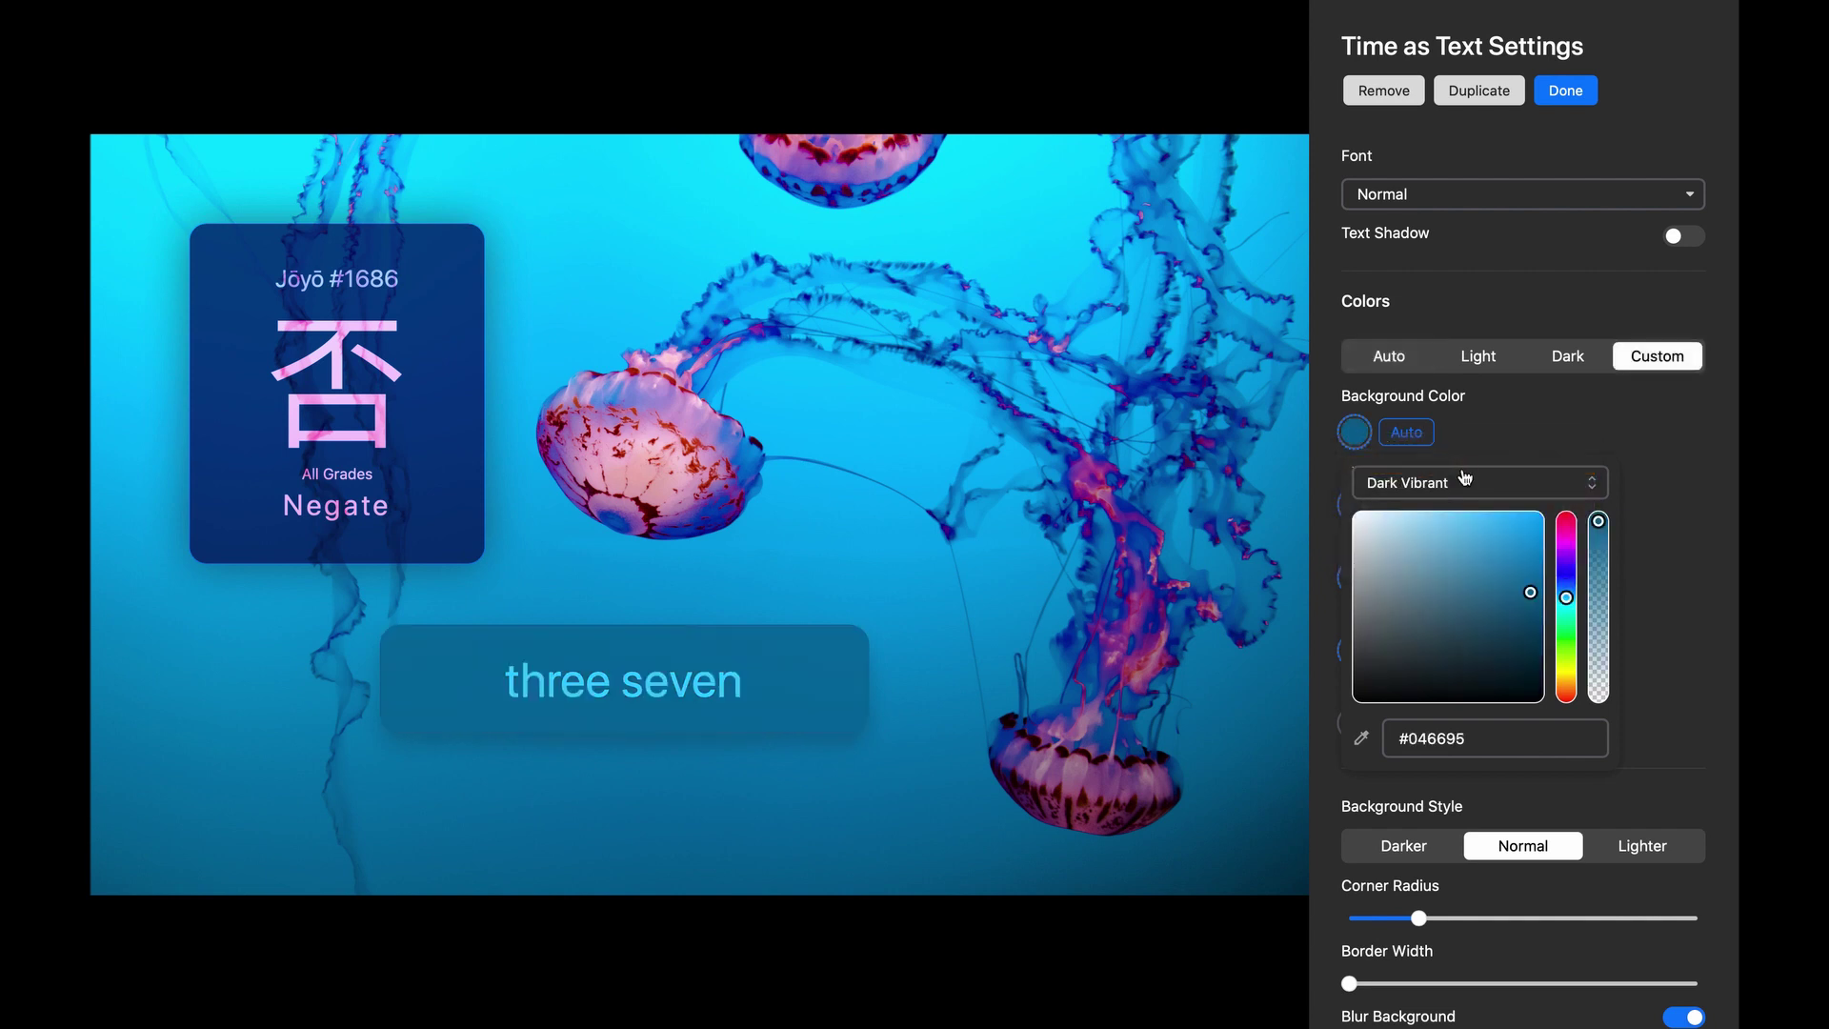
left_click(1457, 486)
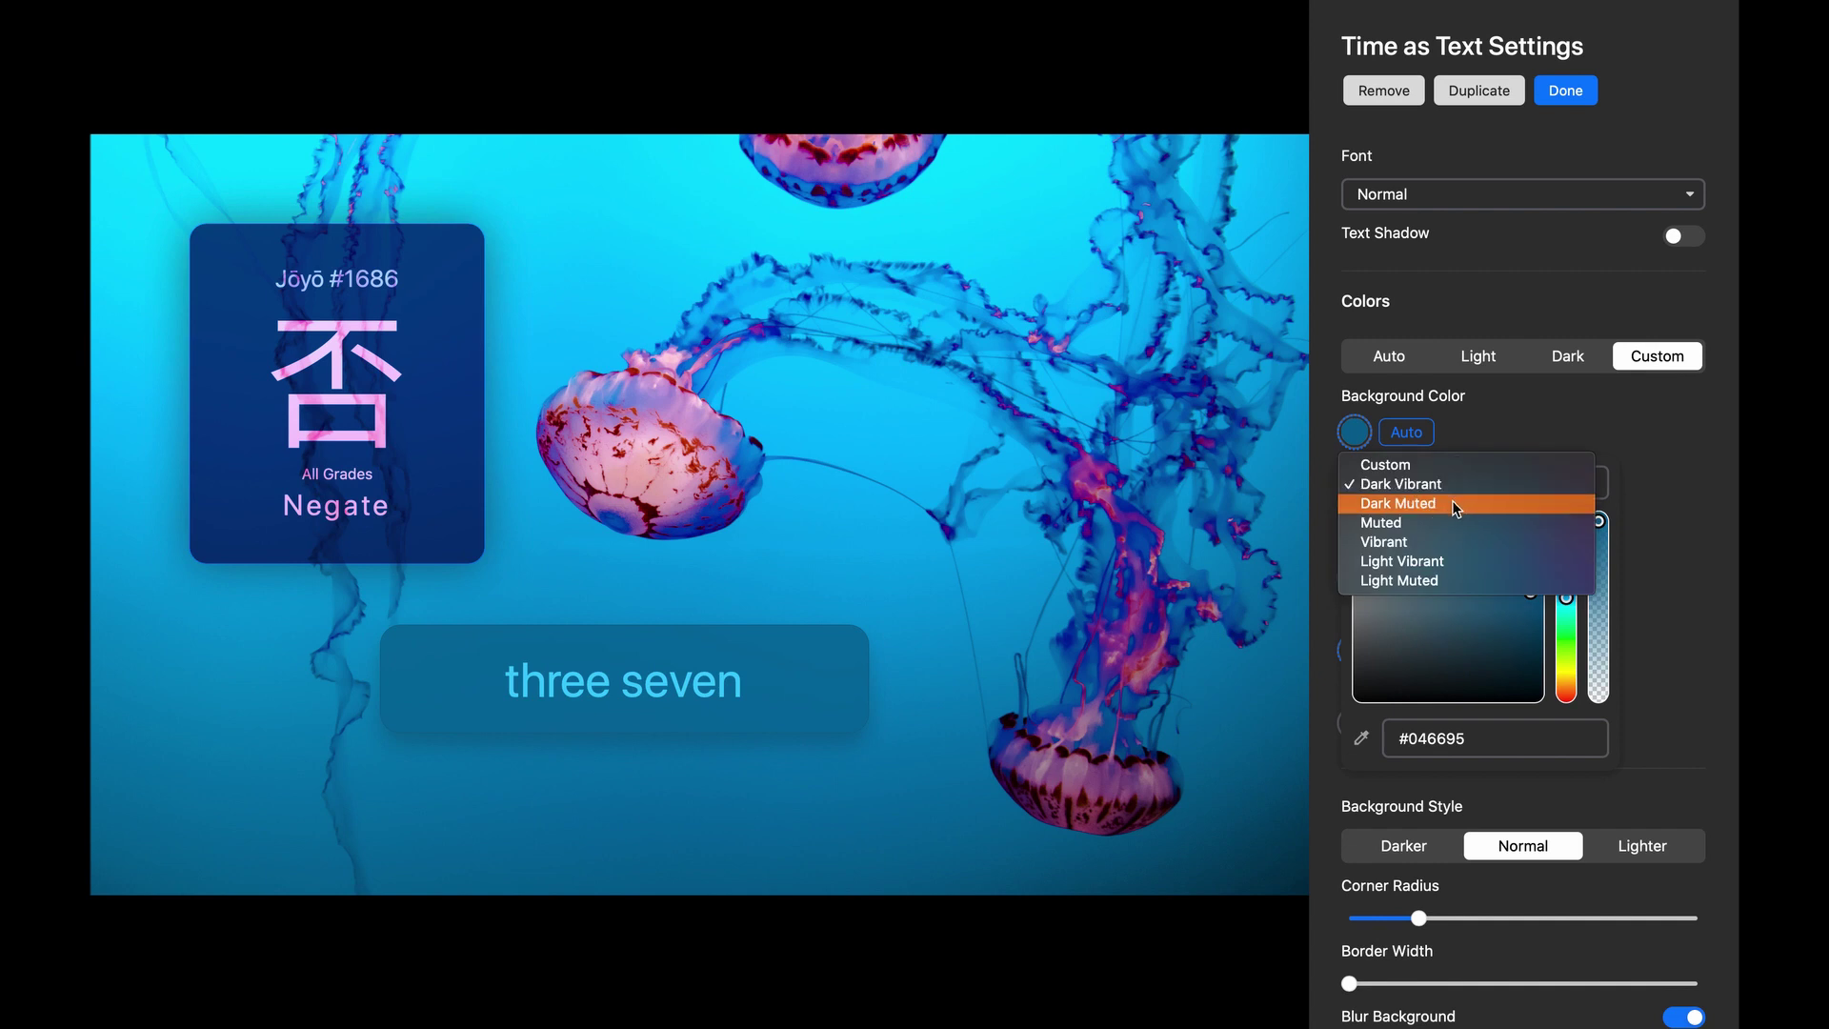
left_click(1452, 500)
left_click(1453, 501)
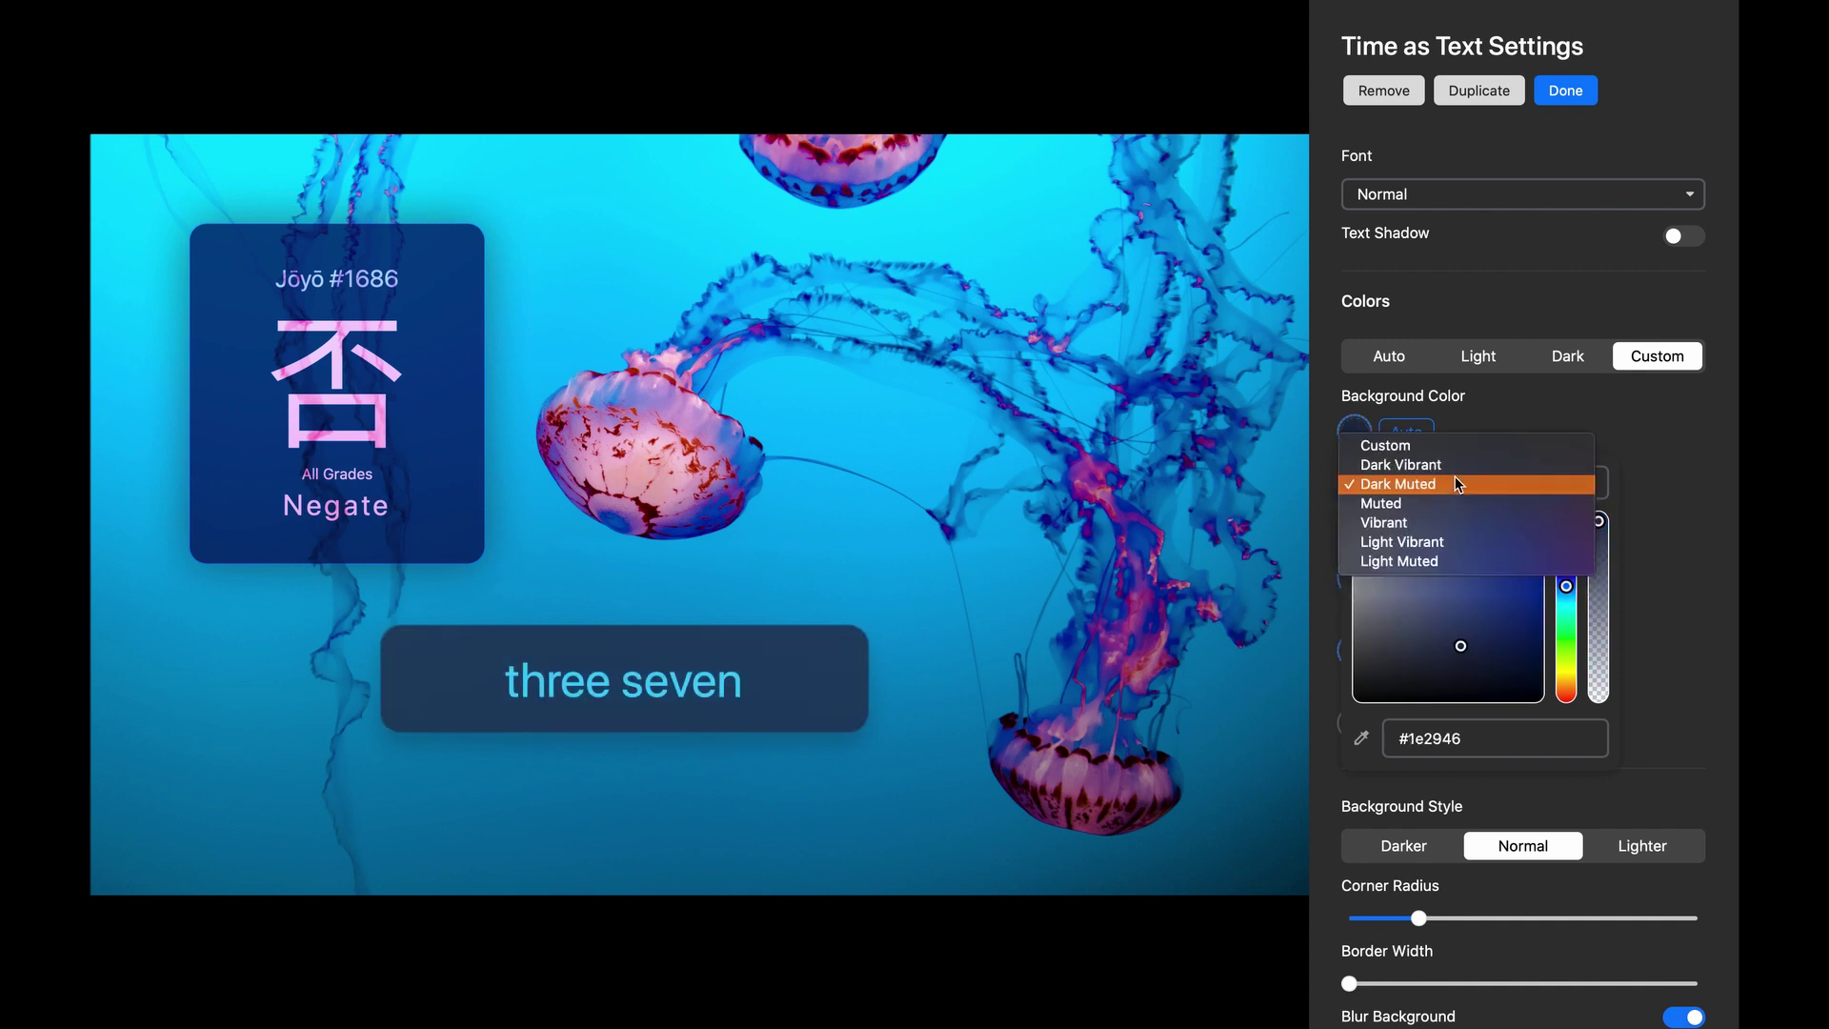
left_click(1450, 500)
left_click(1455, 479)
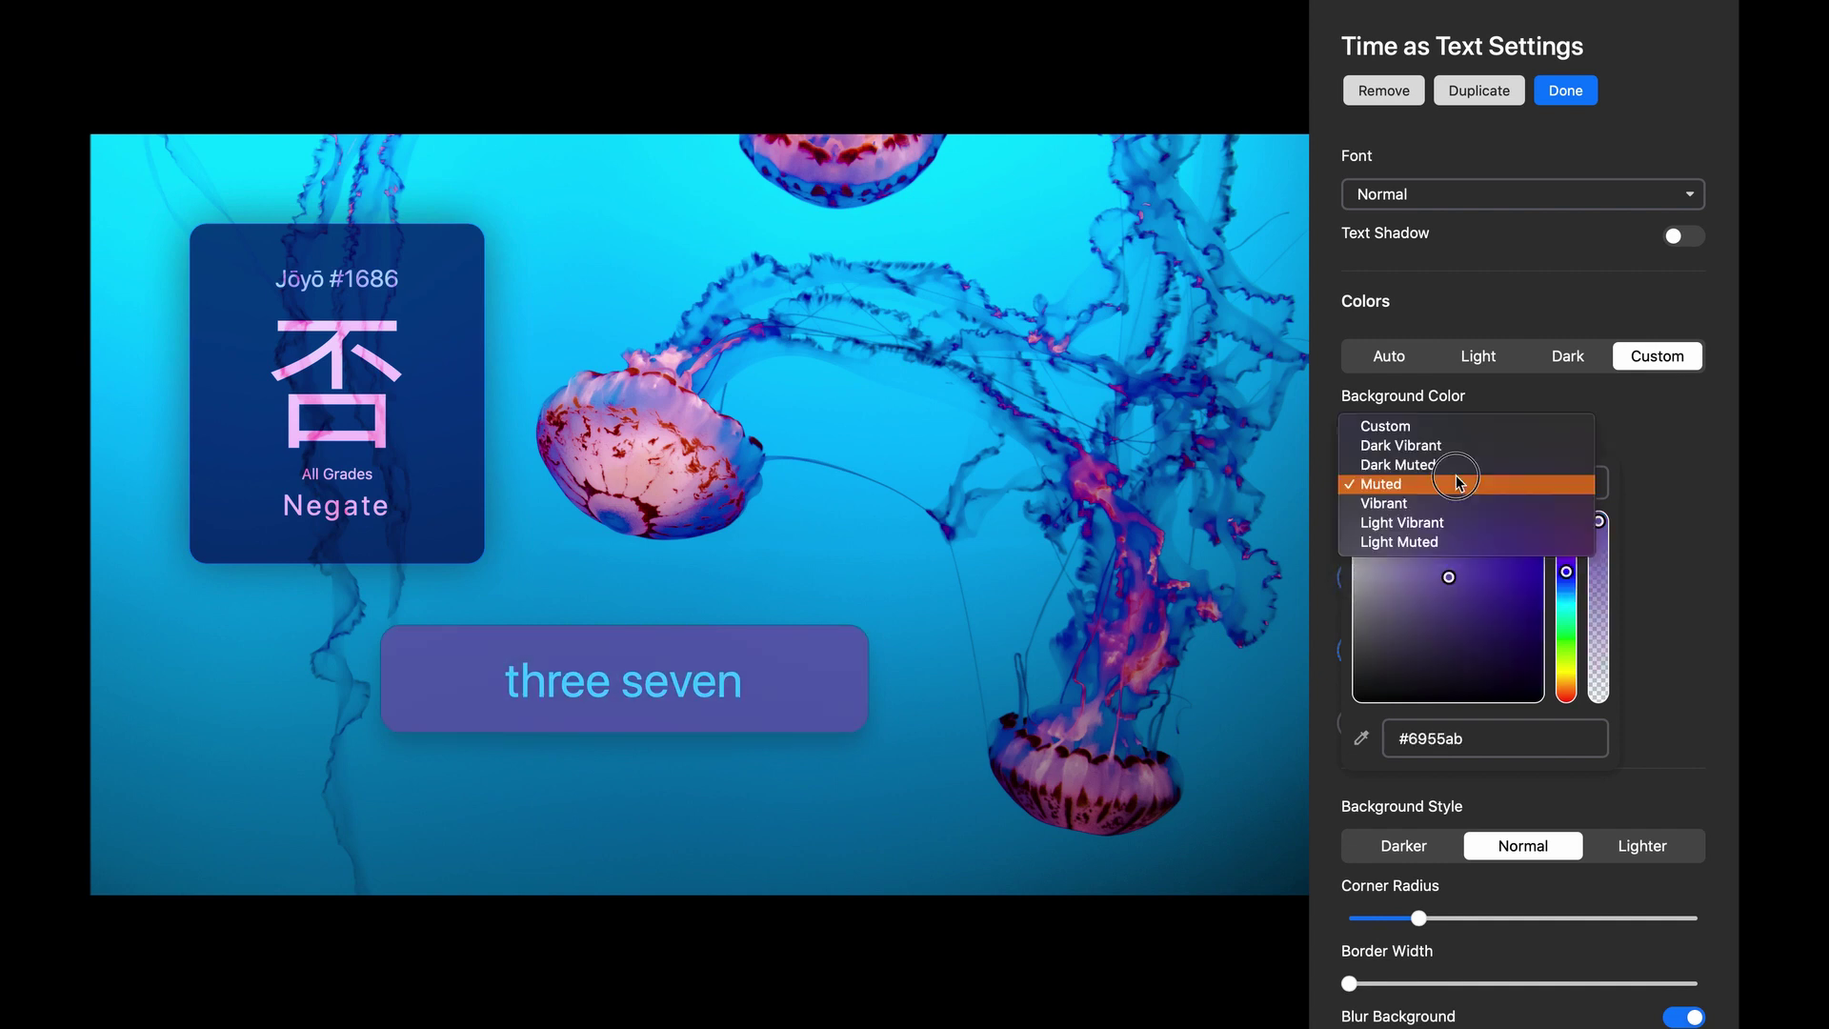
left_click(1442, 506)
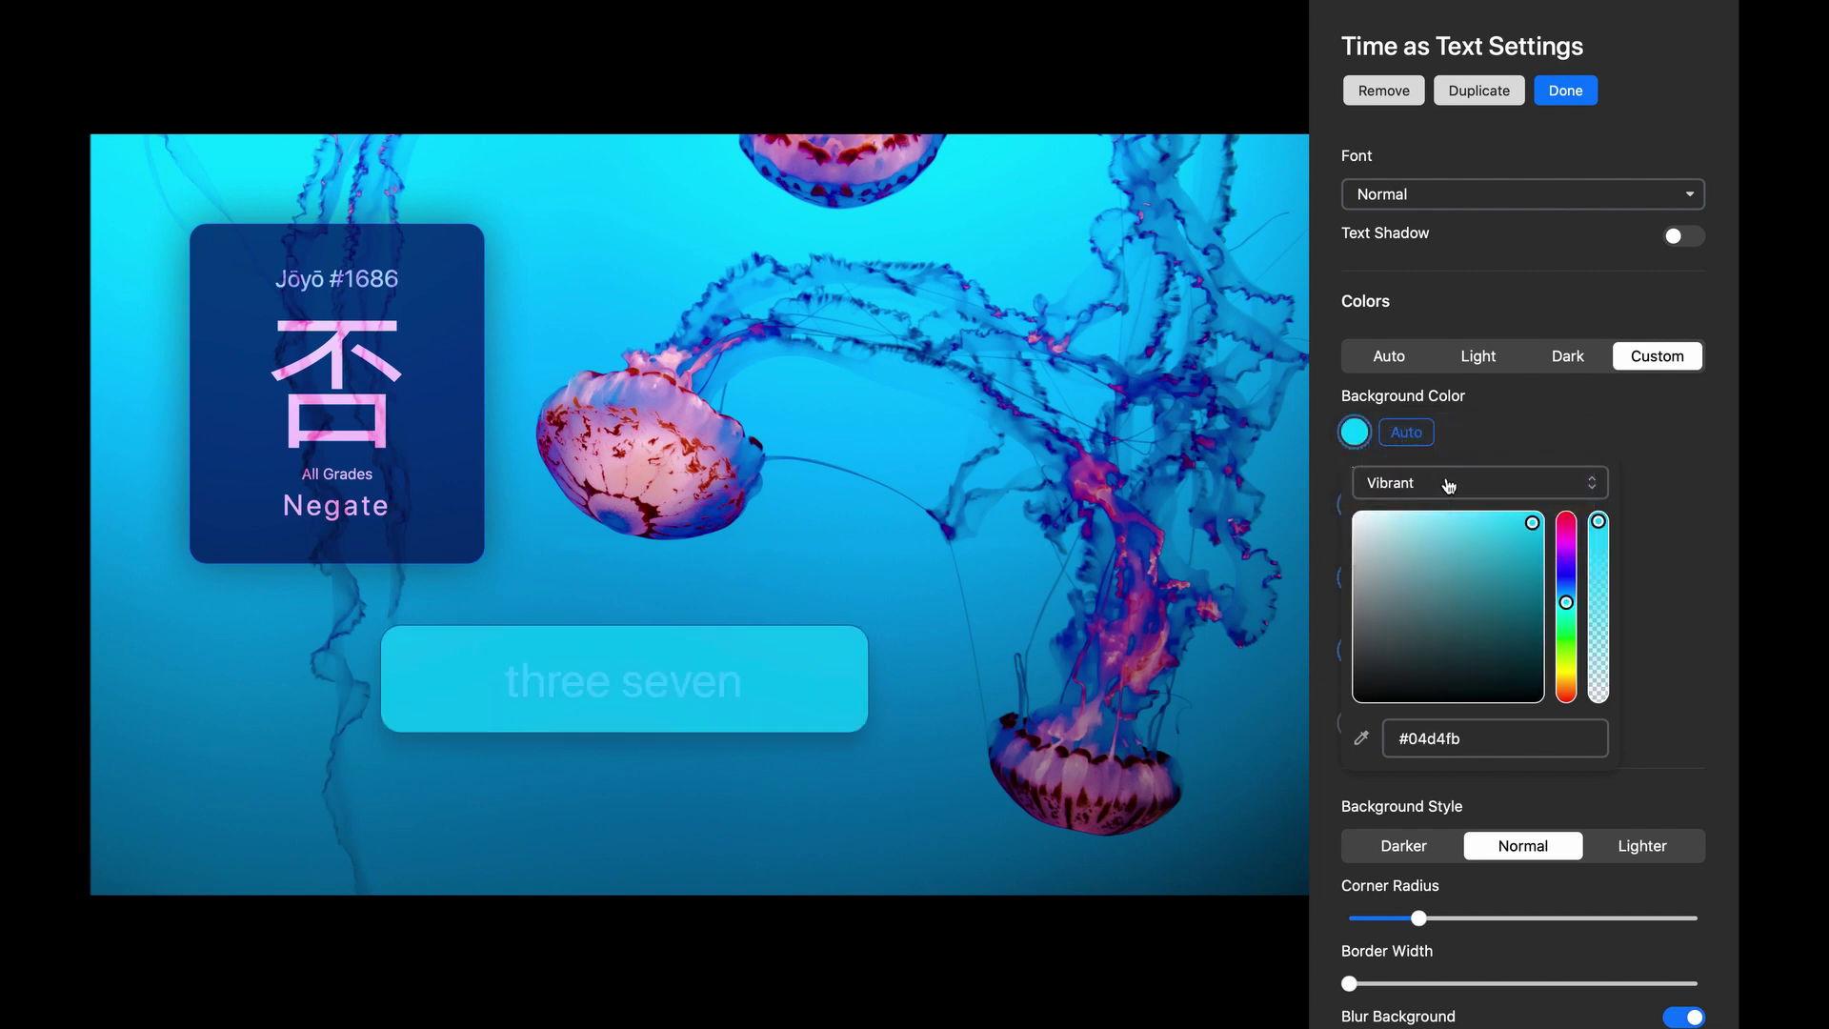
left_click(1443, 481)
left_click(1443, 502)
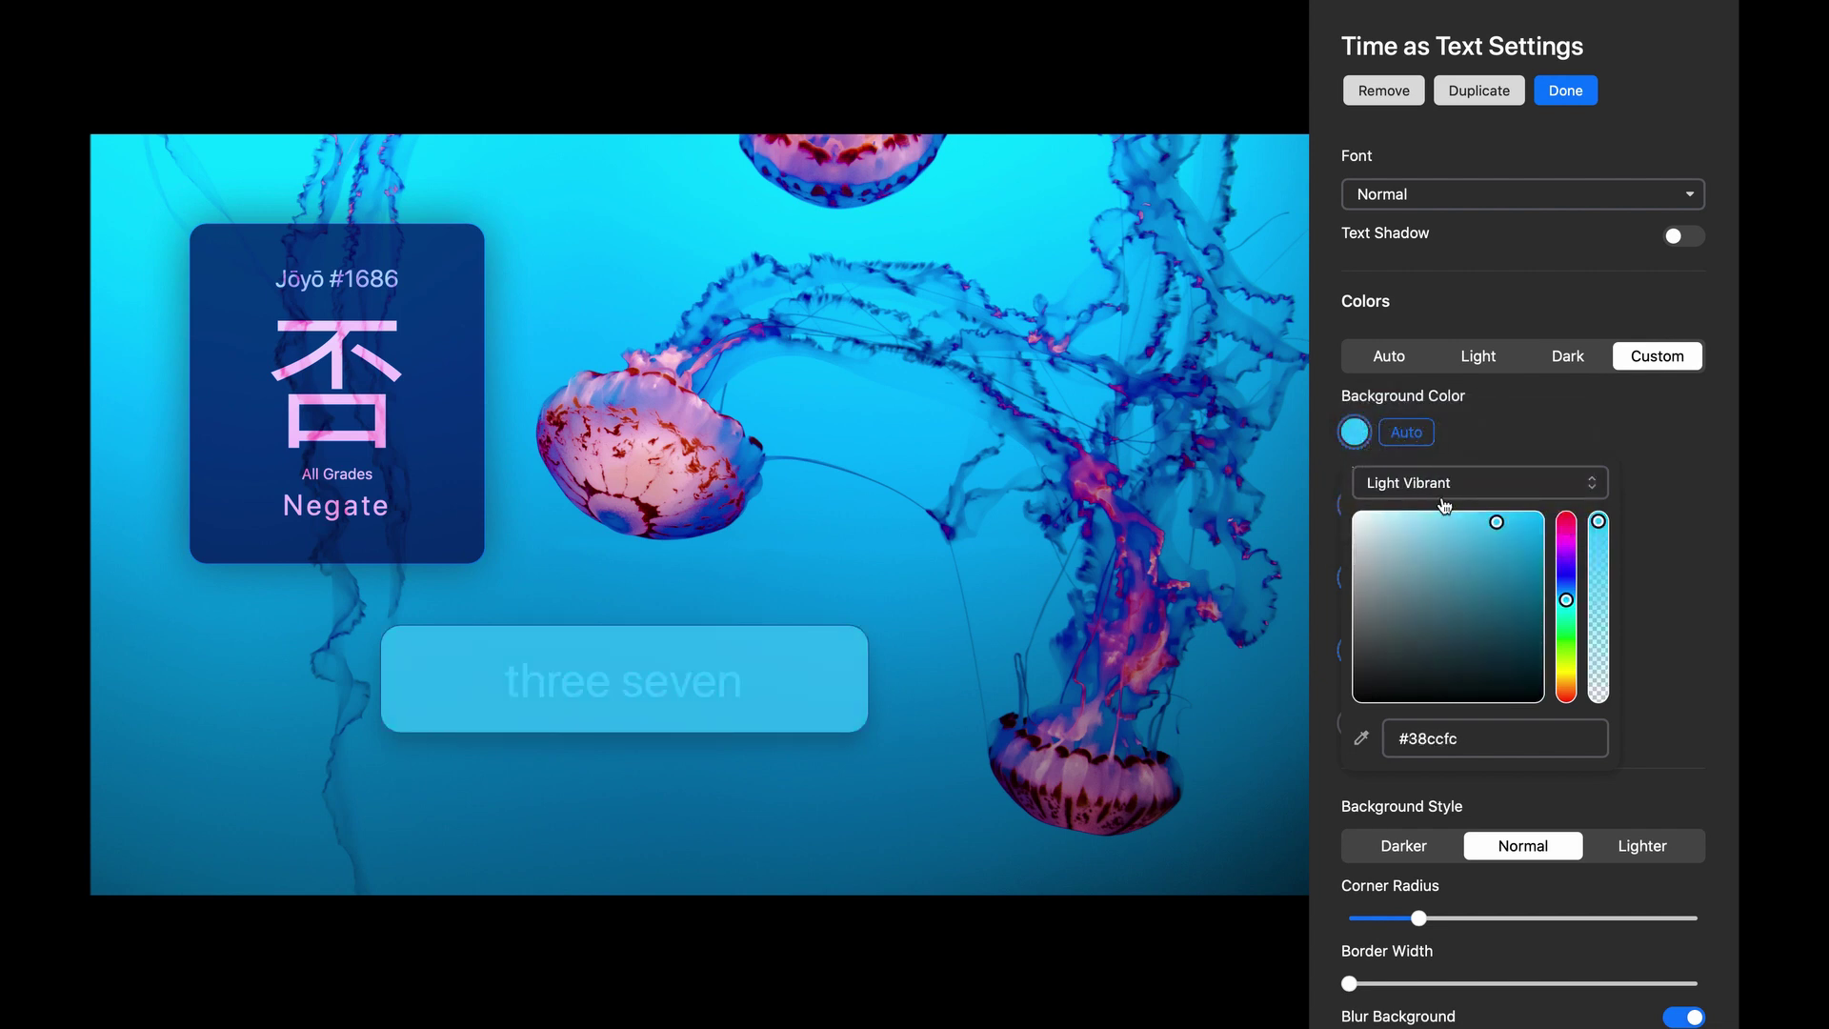
left_click(1442, 484)
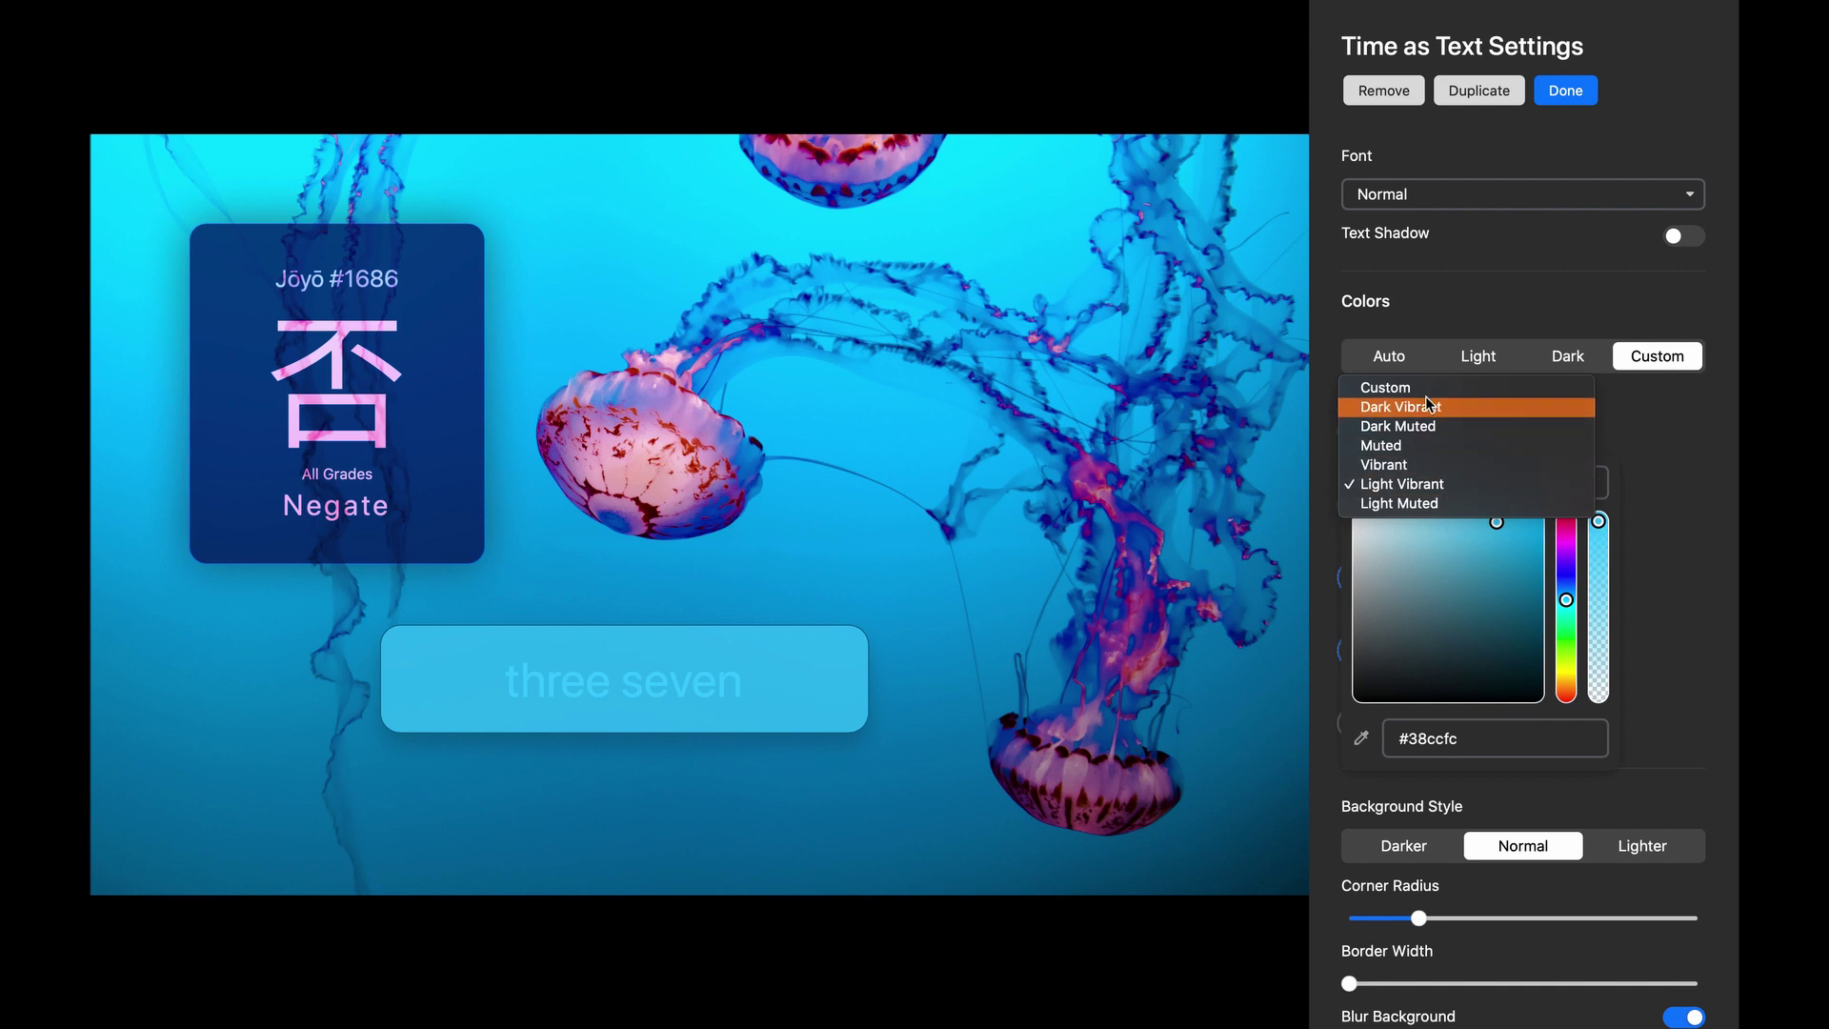
left_click(1414, 428)
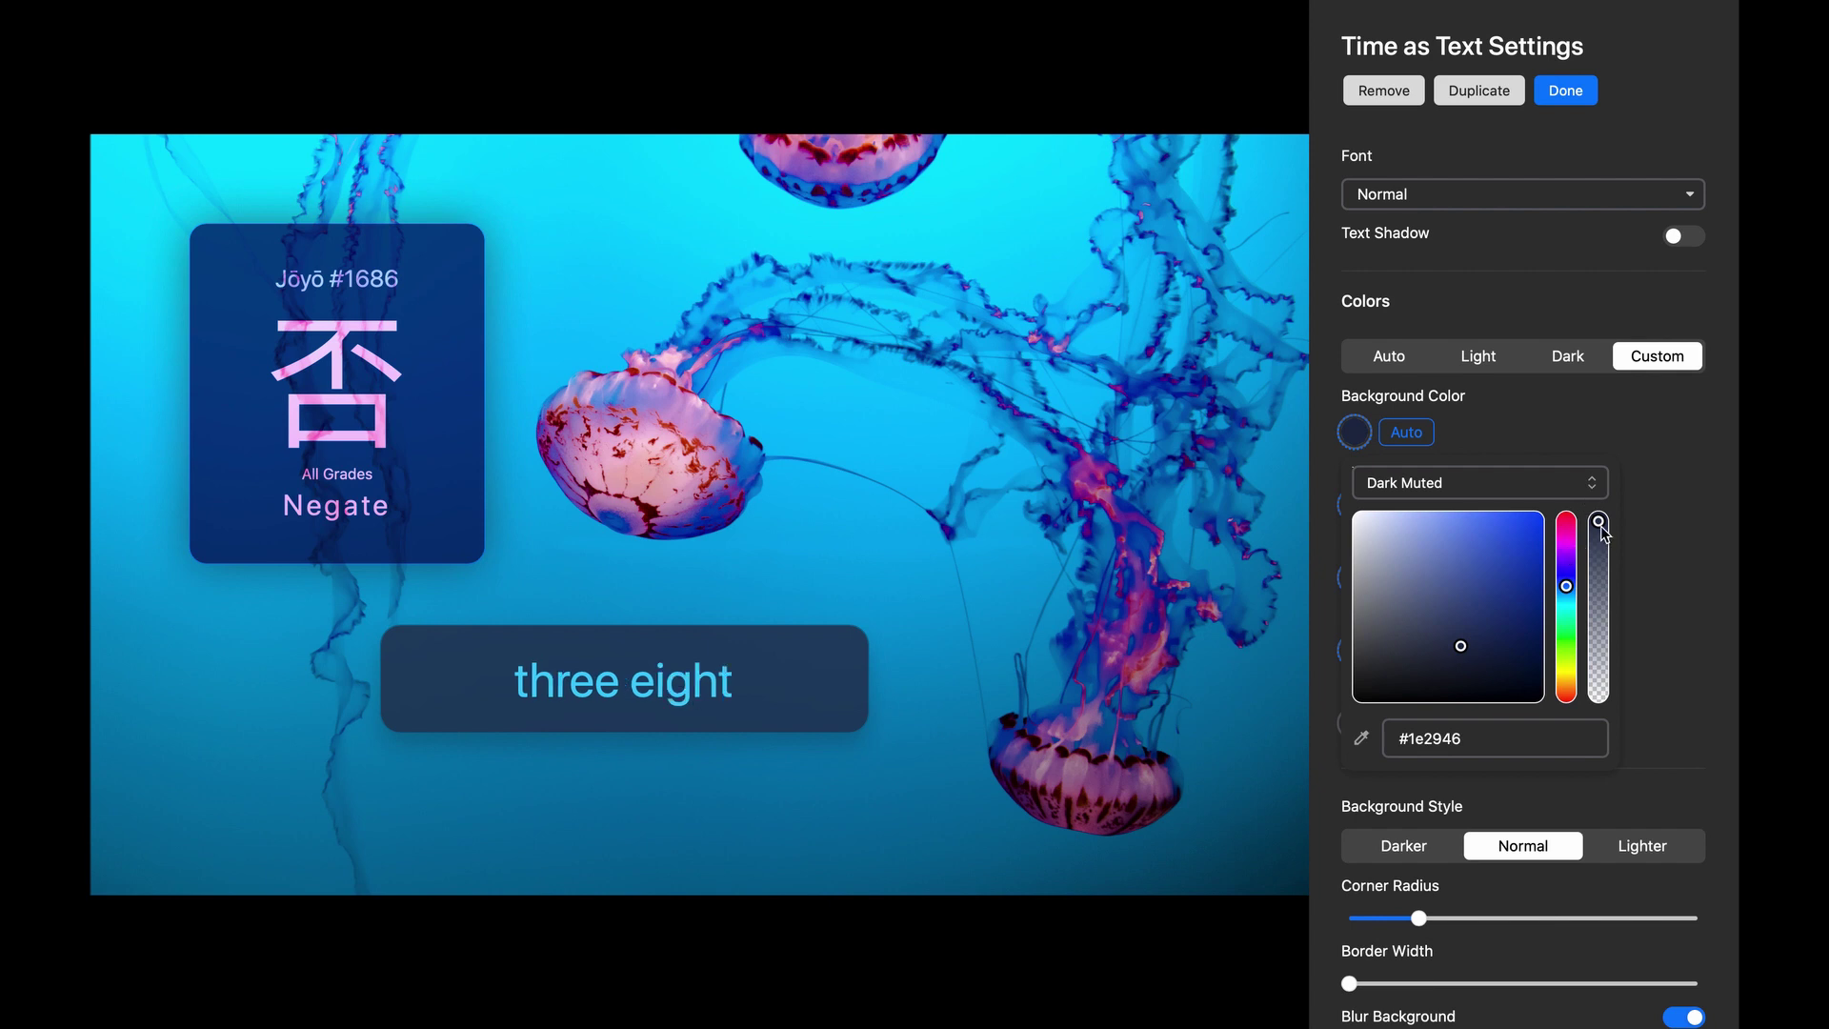
Step: Make the Time as Text widget's background color fully transparent
left_click_drag(1599, 522, 1598, 694)
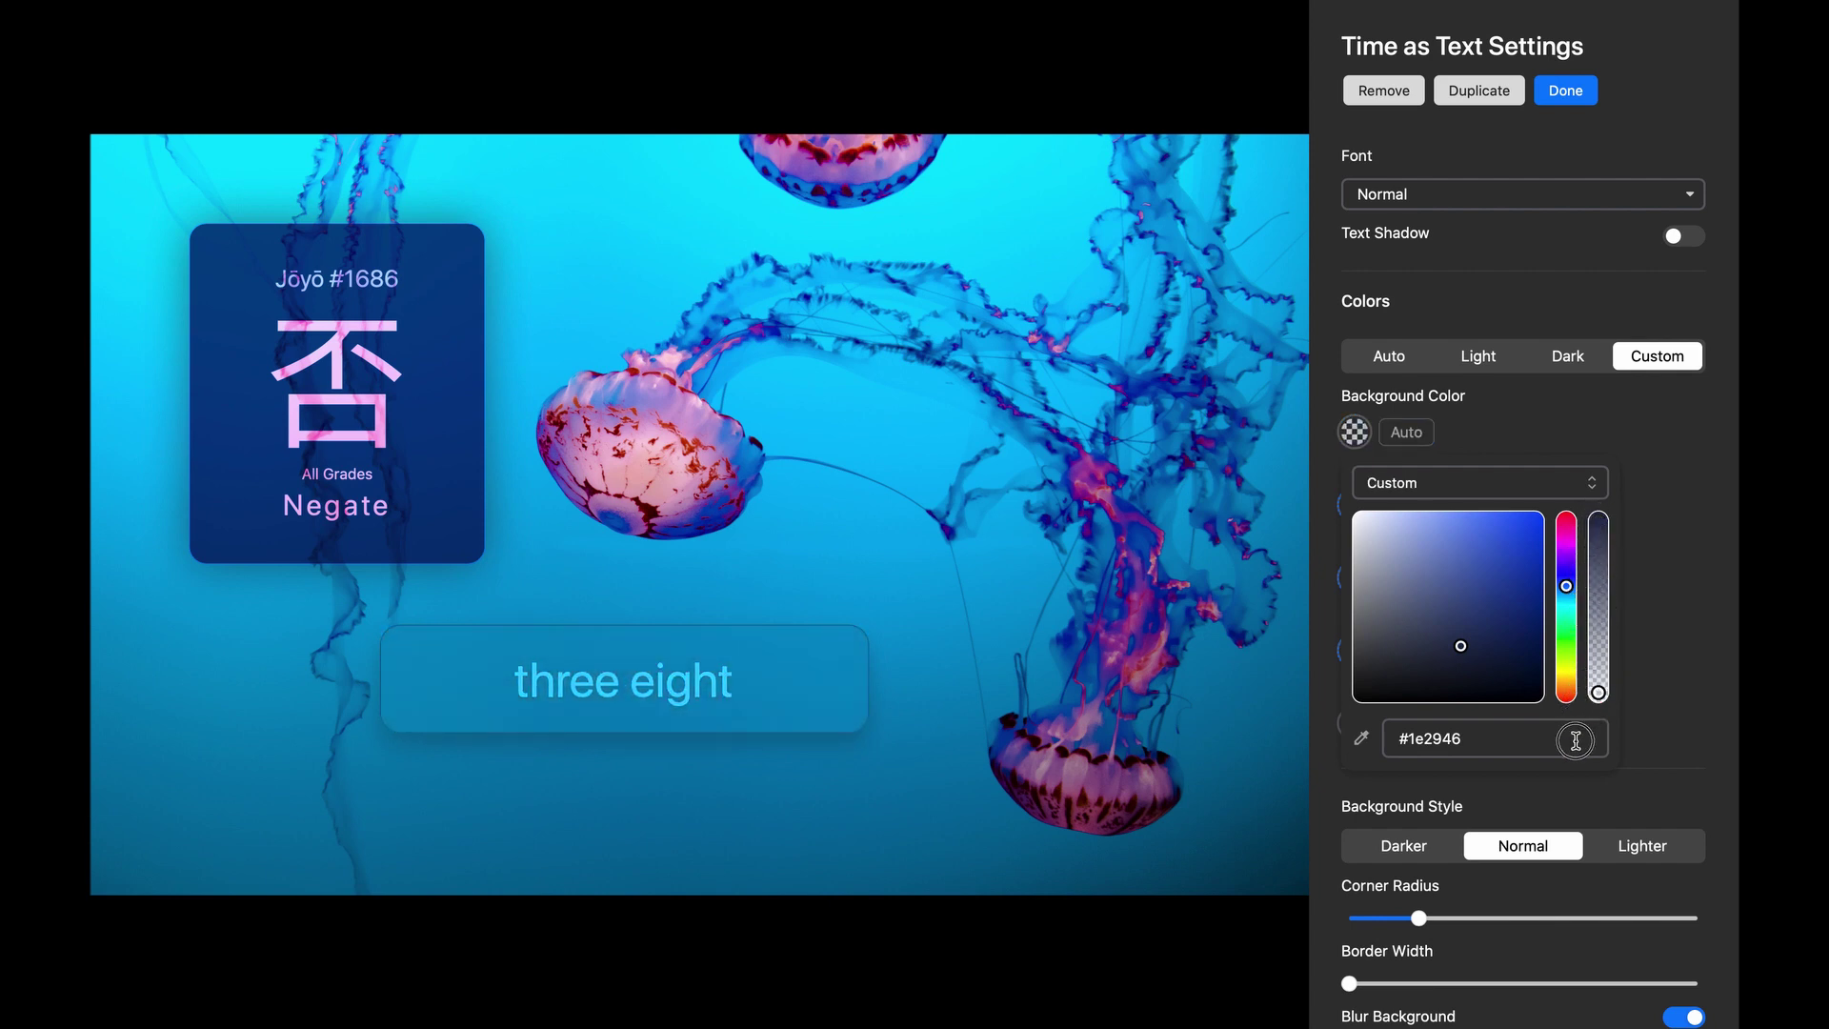
left_click(1666, 616)
Step: Try the Time as Text widget without background blur, then turn the blur back on
scroll(1665, 615, "down", 4)
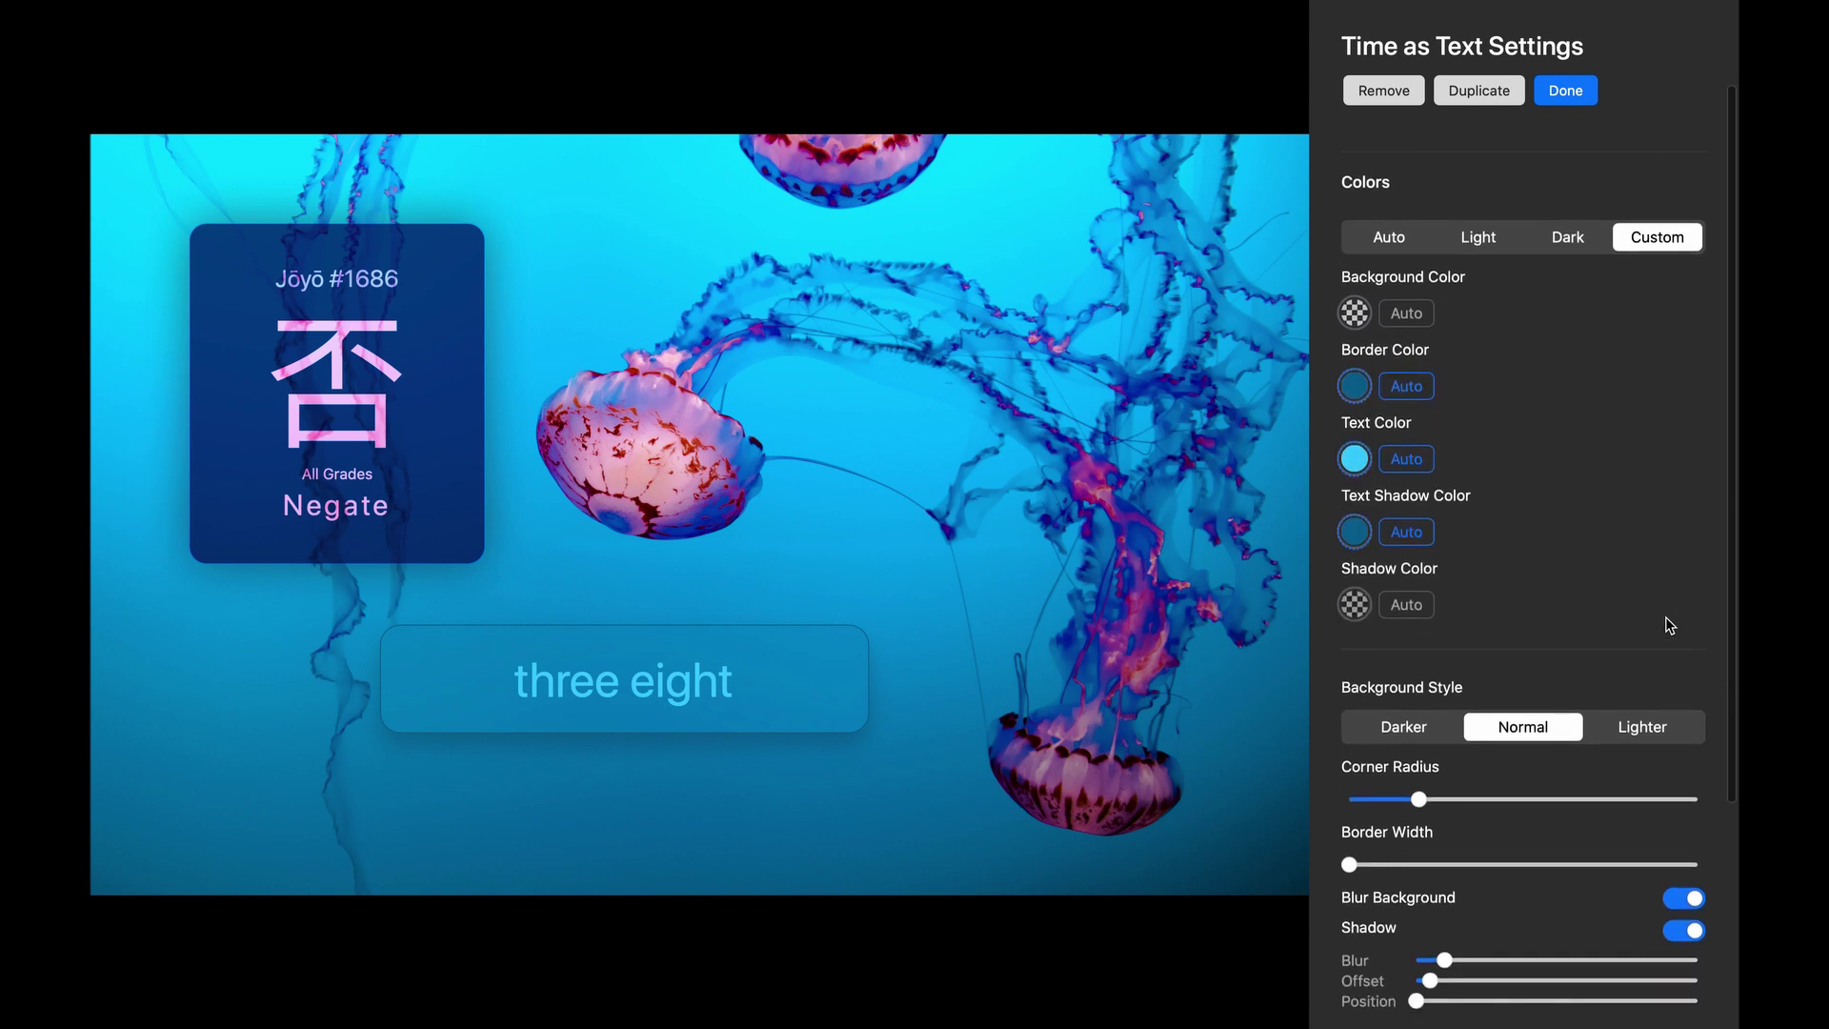
scroll(1665, 615, "down", 1)
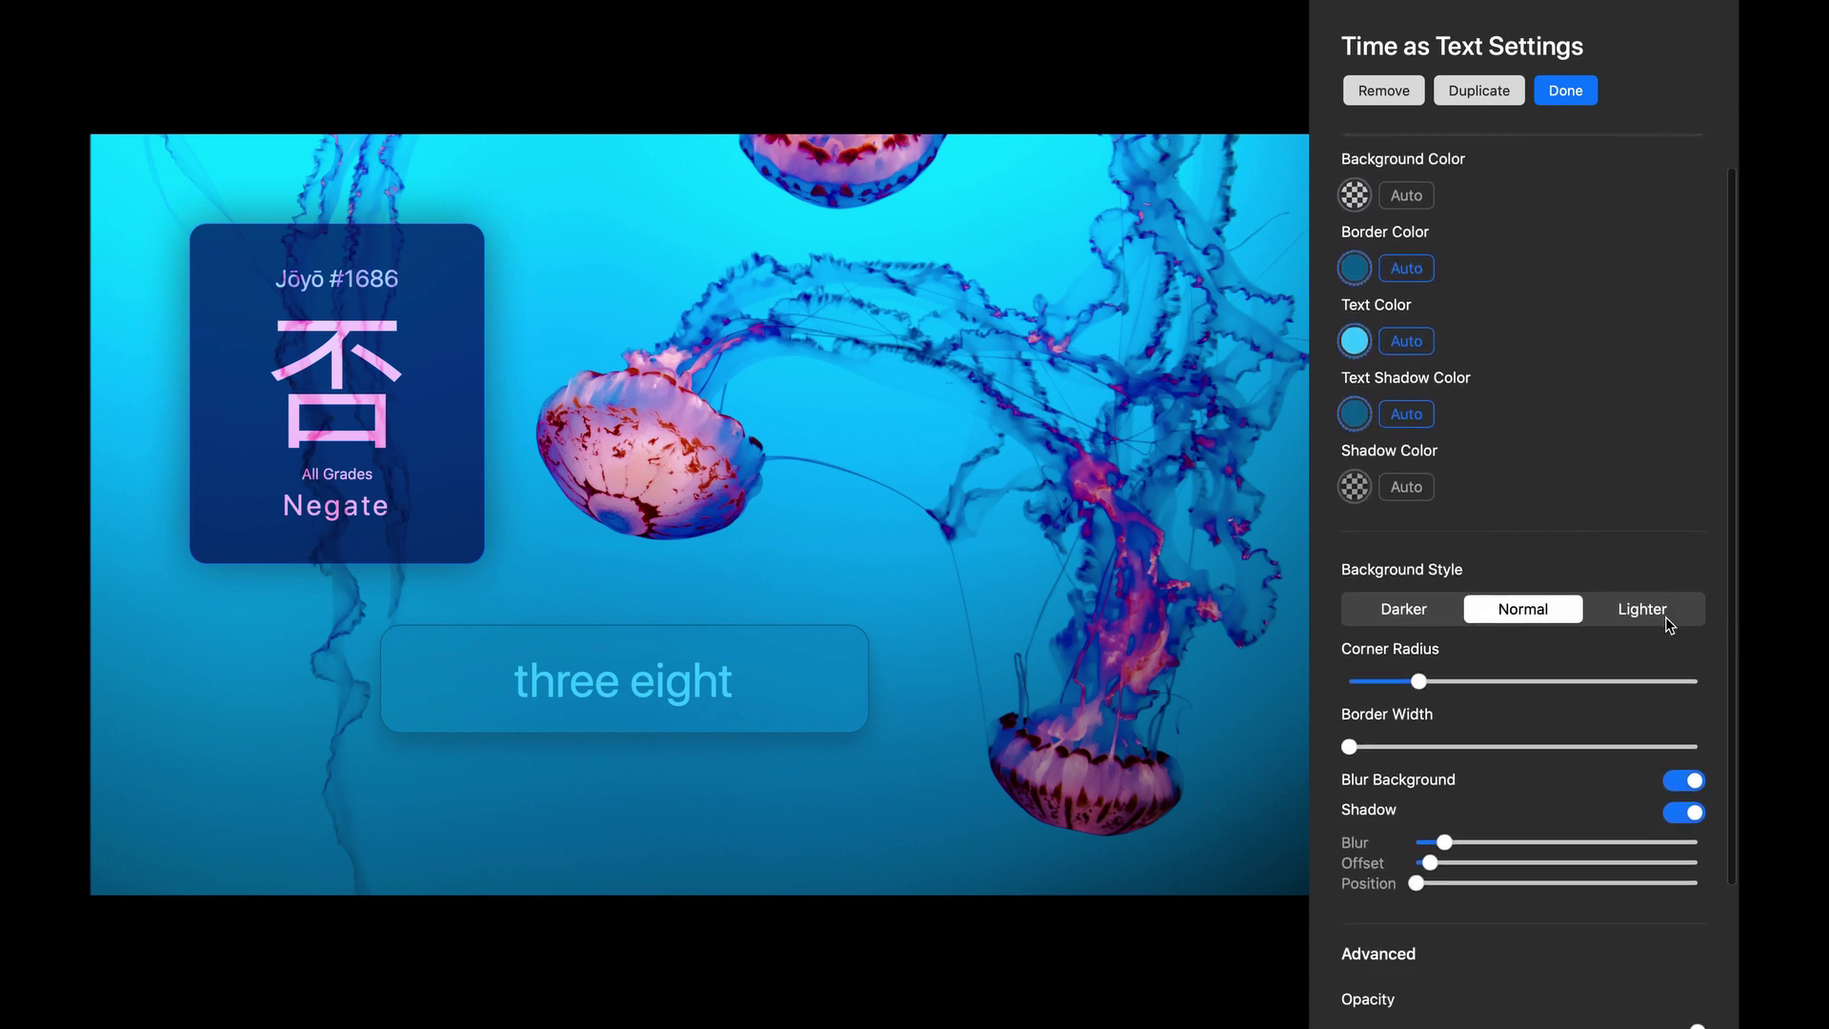
left_click(1680, 783)
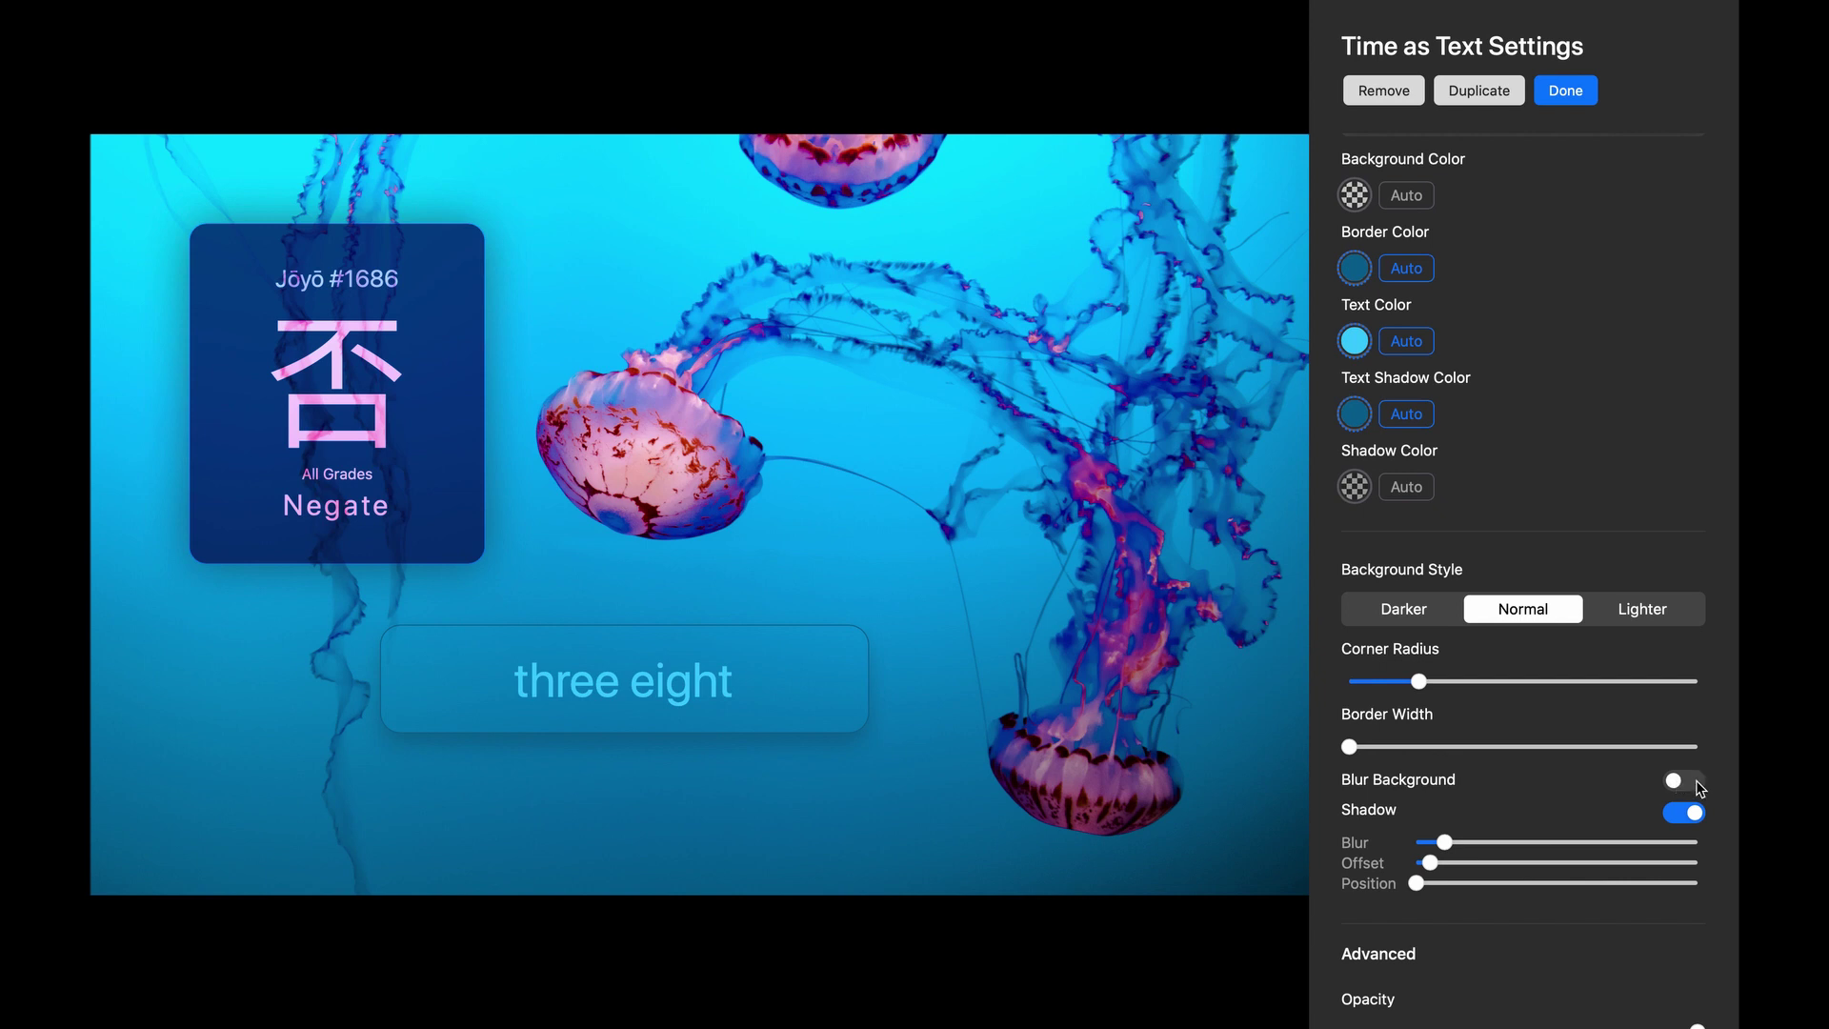
left_click(1698, 785)
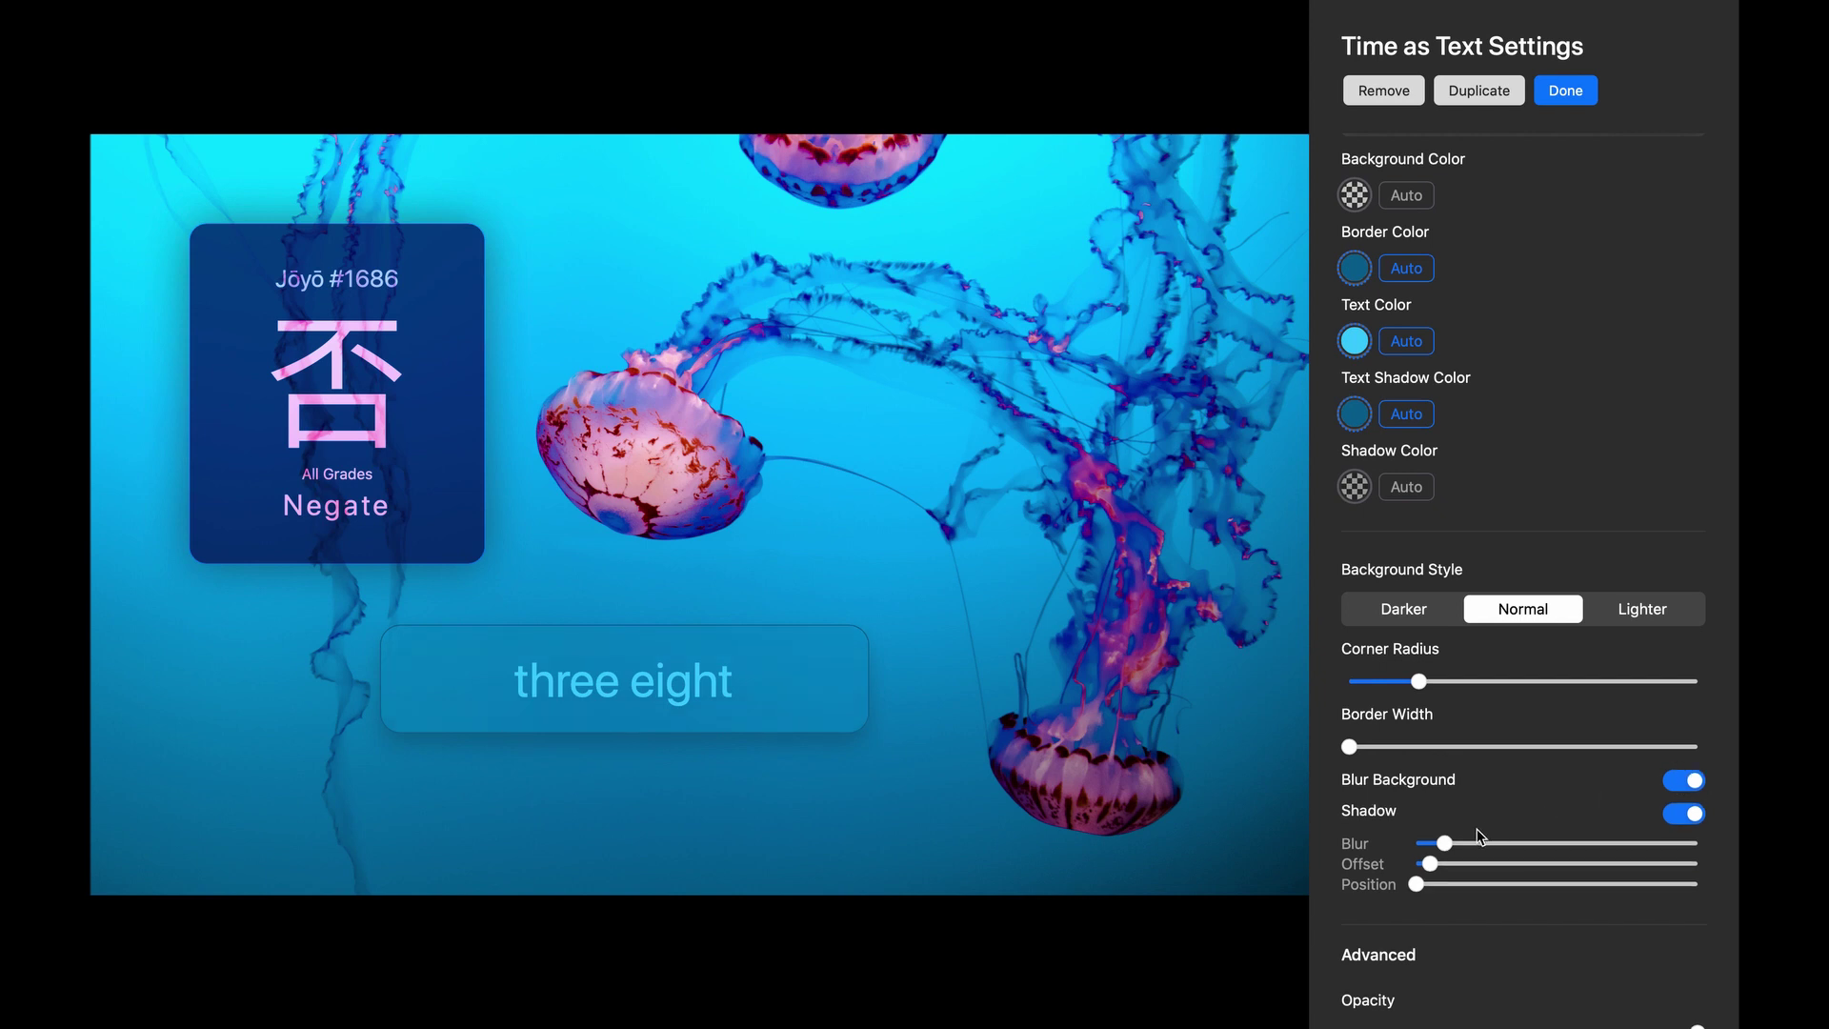
Step: Reduce the Time as Text widget's shadow blur and offset to zero and make its shadow color fully transparent
mouse_move(1445, 844)
left_click_drag(1446, 844, 1396, 864)
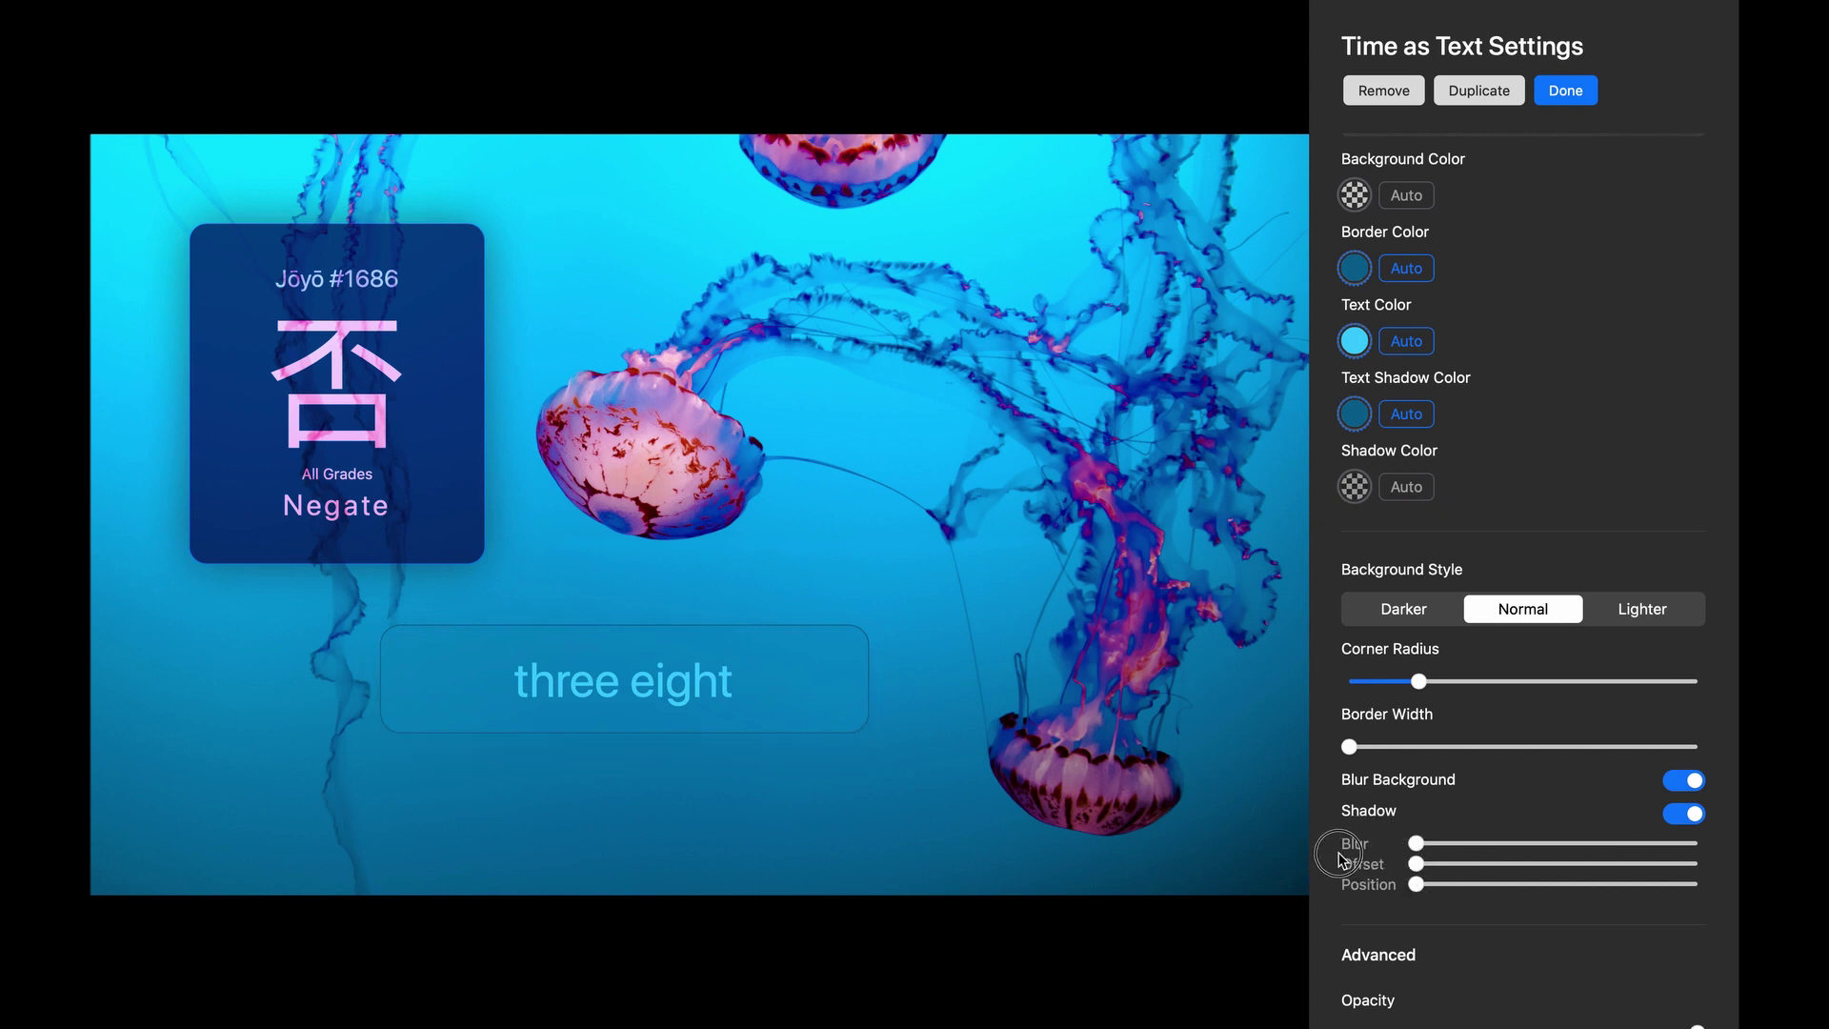
left_click(1354, 487)
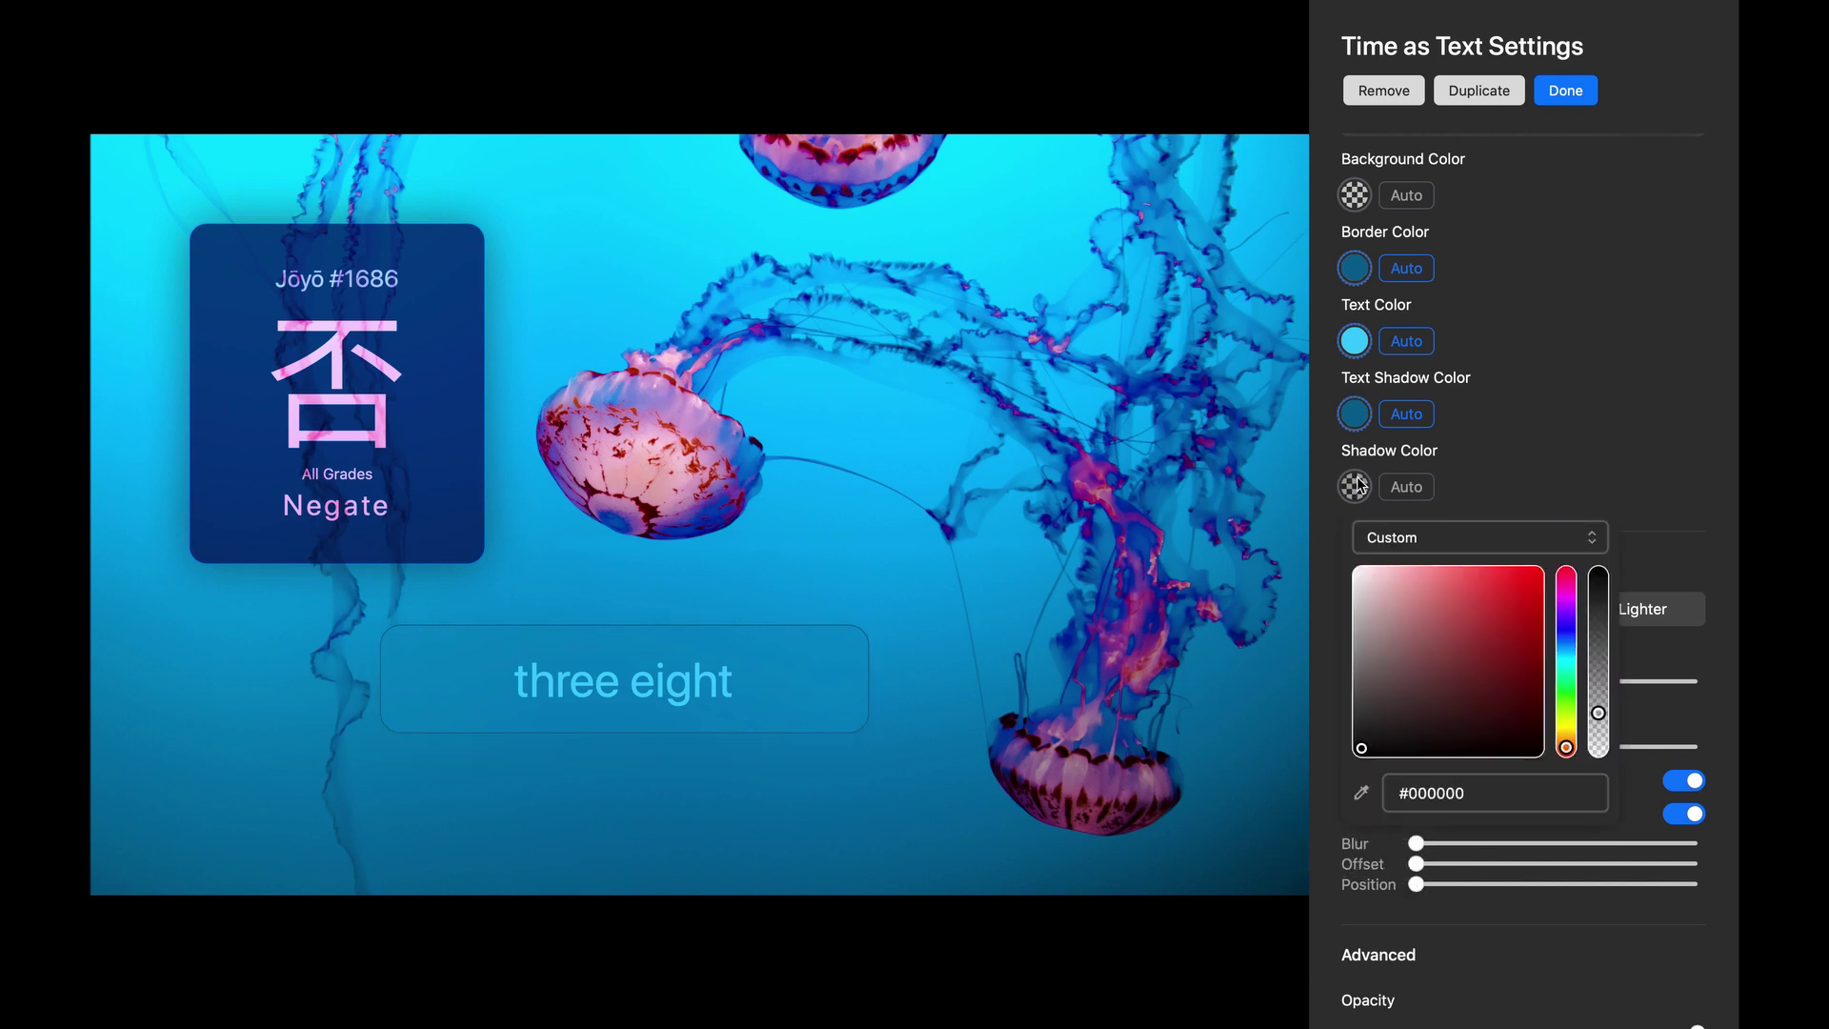
left_click_drag(1603, 644, 1599, 758)
left_click(1640, 477)
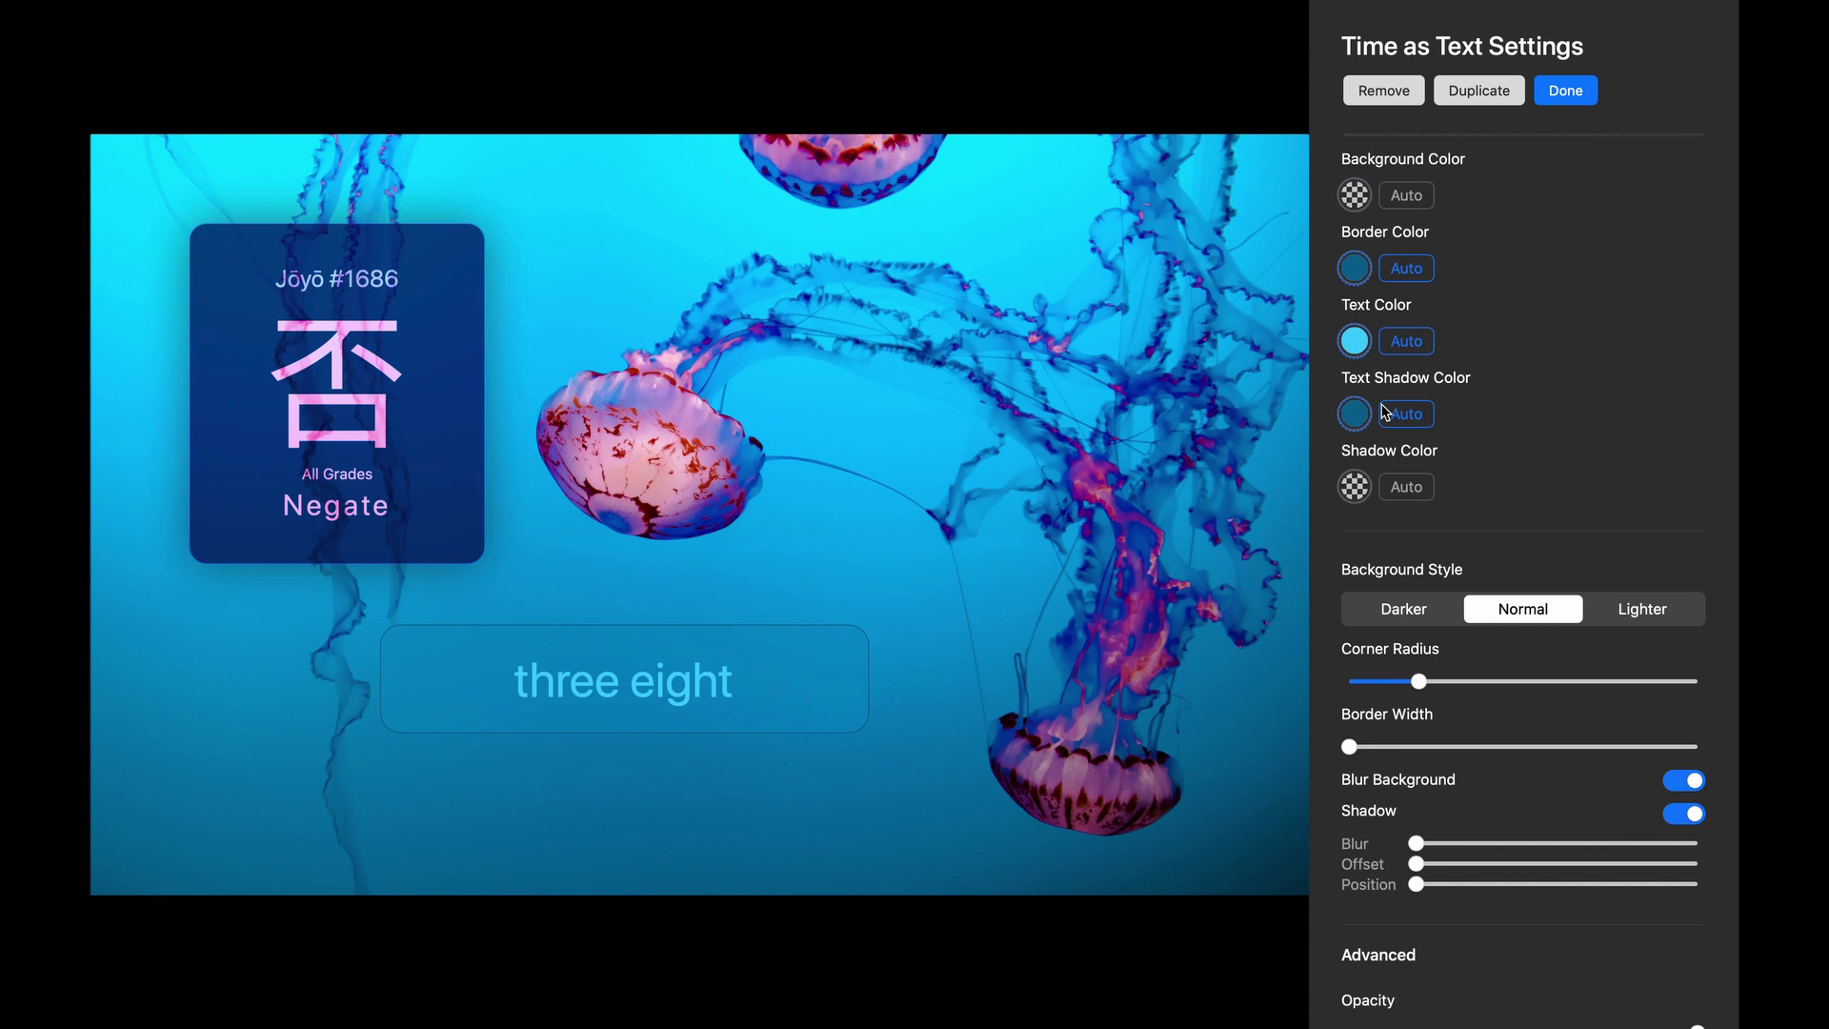
Step: Sample the Time as Text widget's text color, #0c269f, from the deep blue area in the lower right jellyfish's tentacles
left_click(1354, 343)
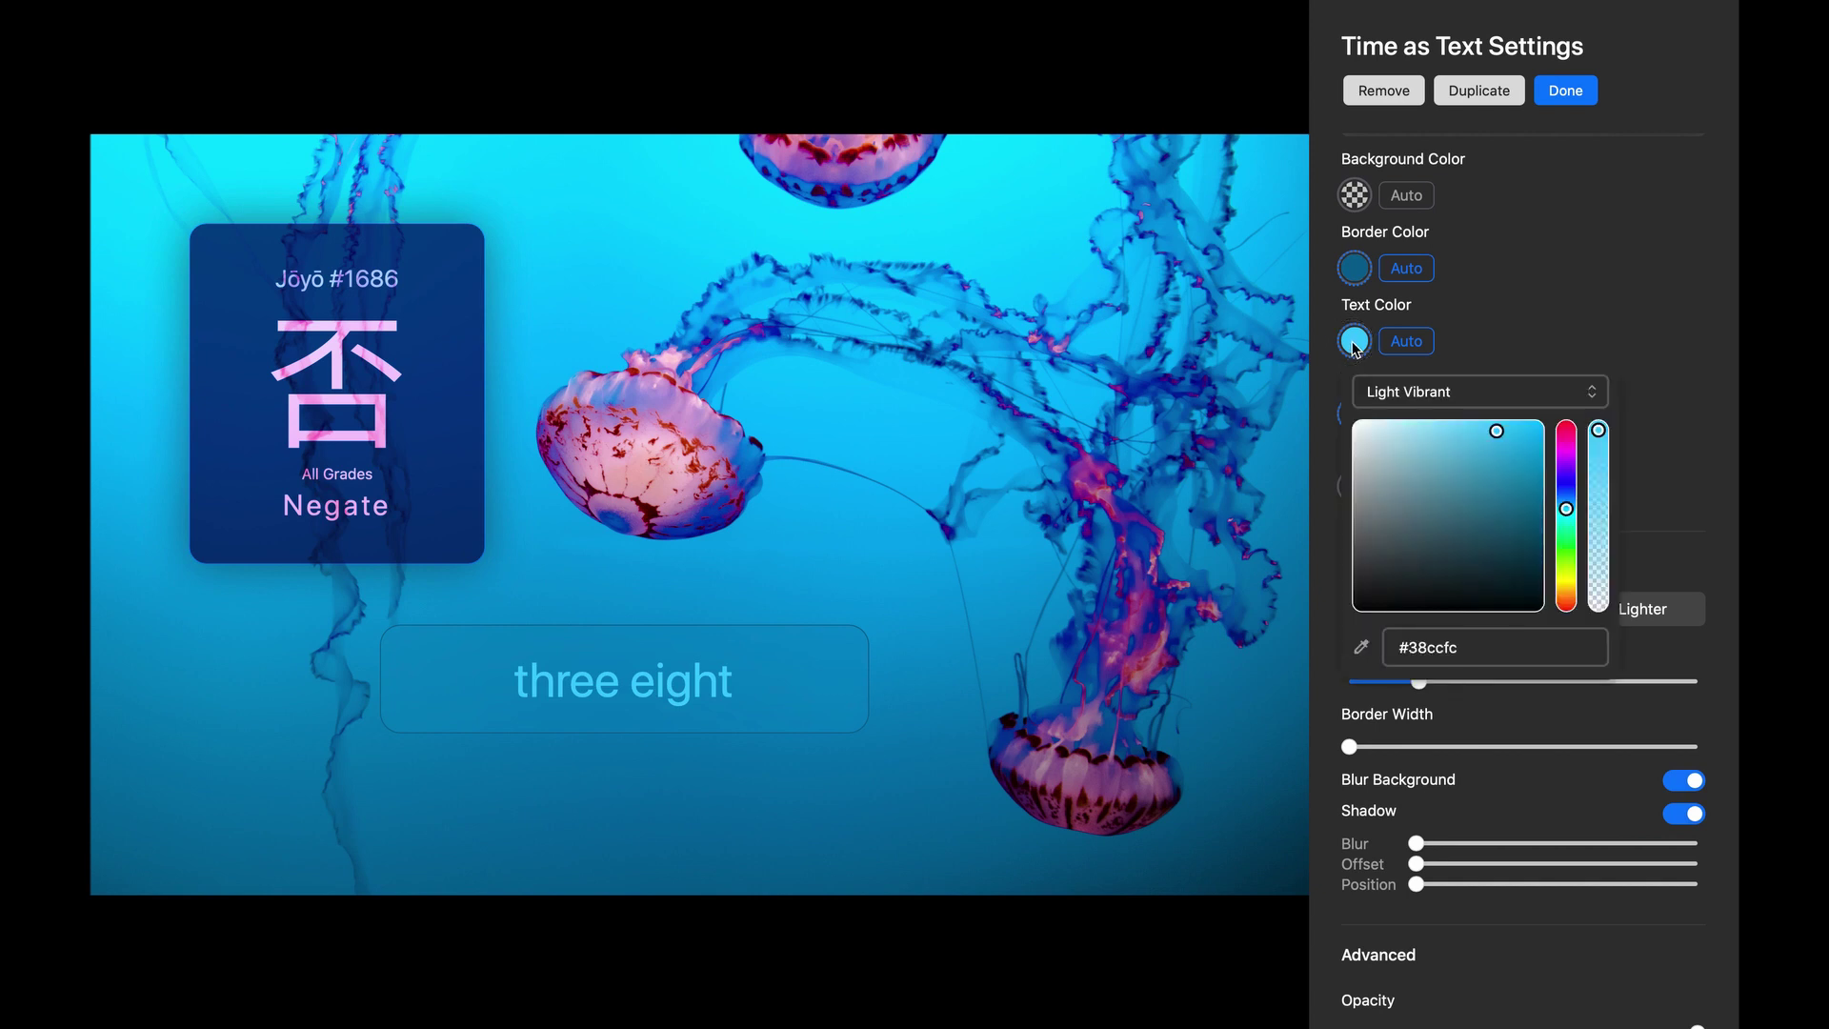
left_click(1364, 651)
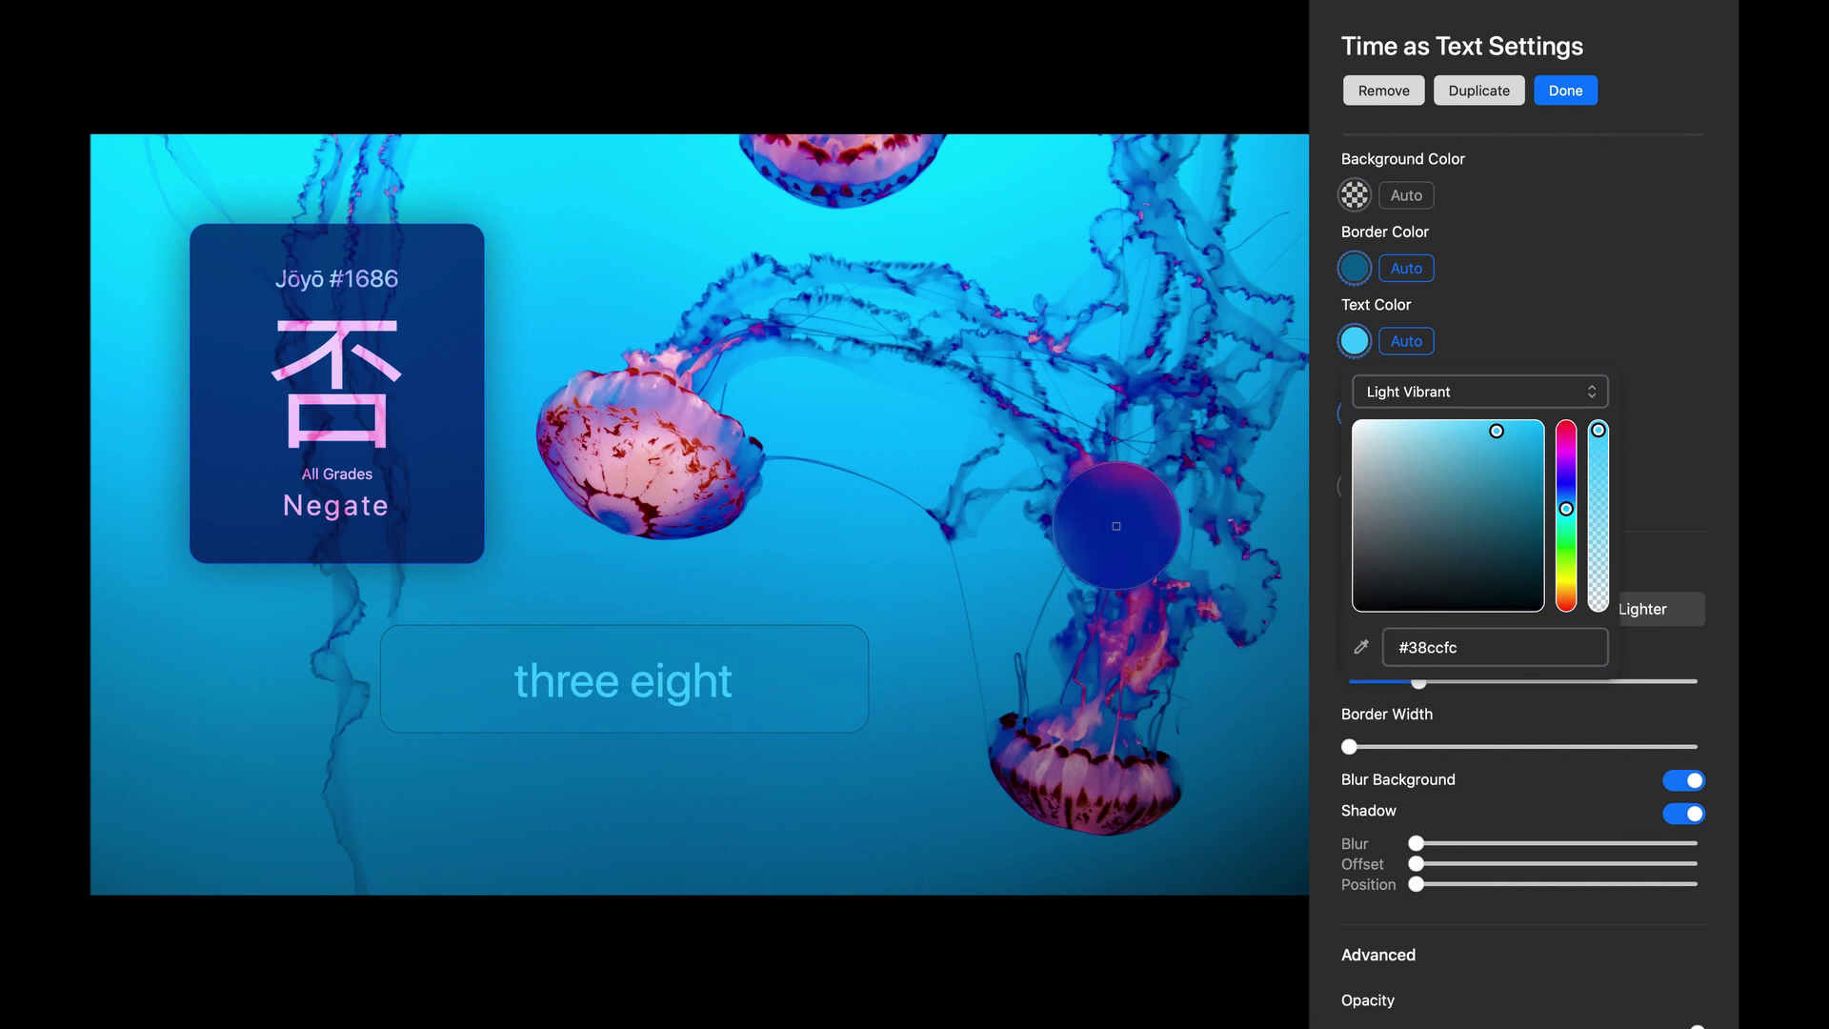
left_click(1117, 526)
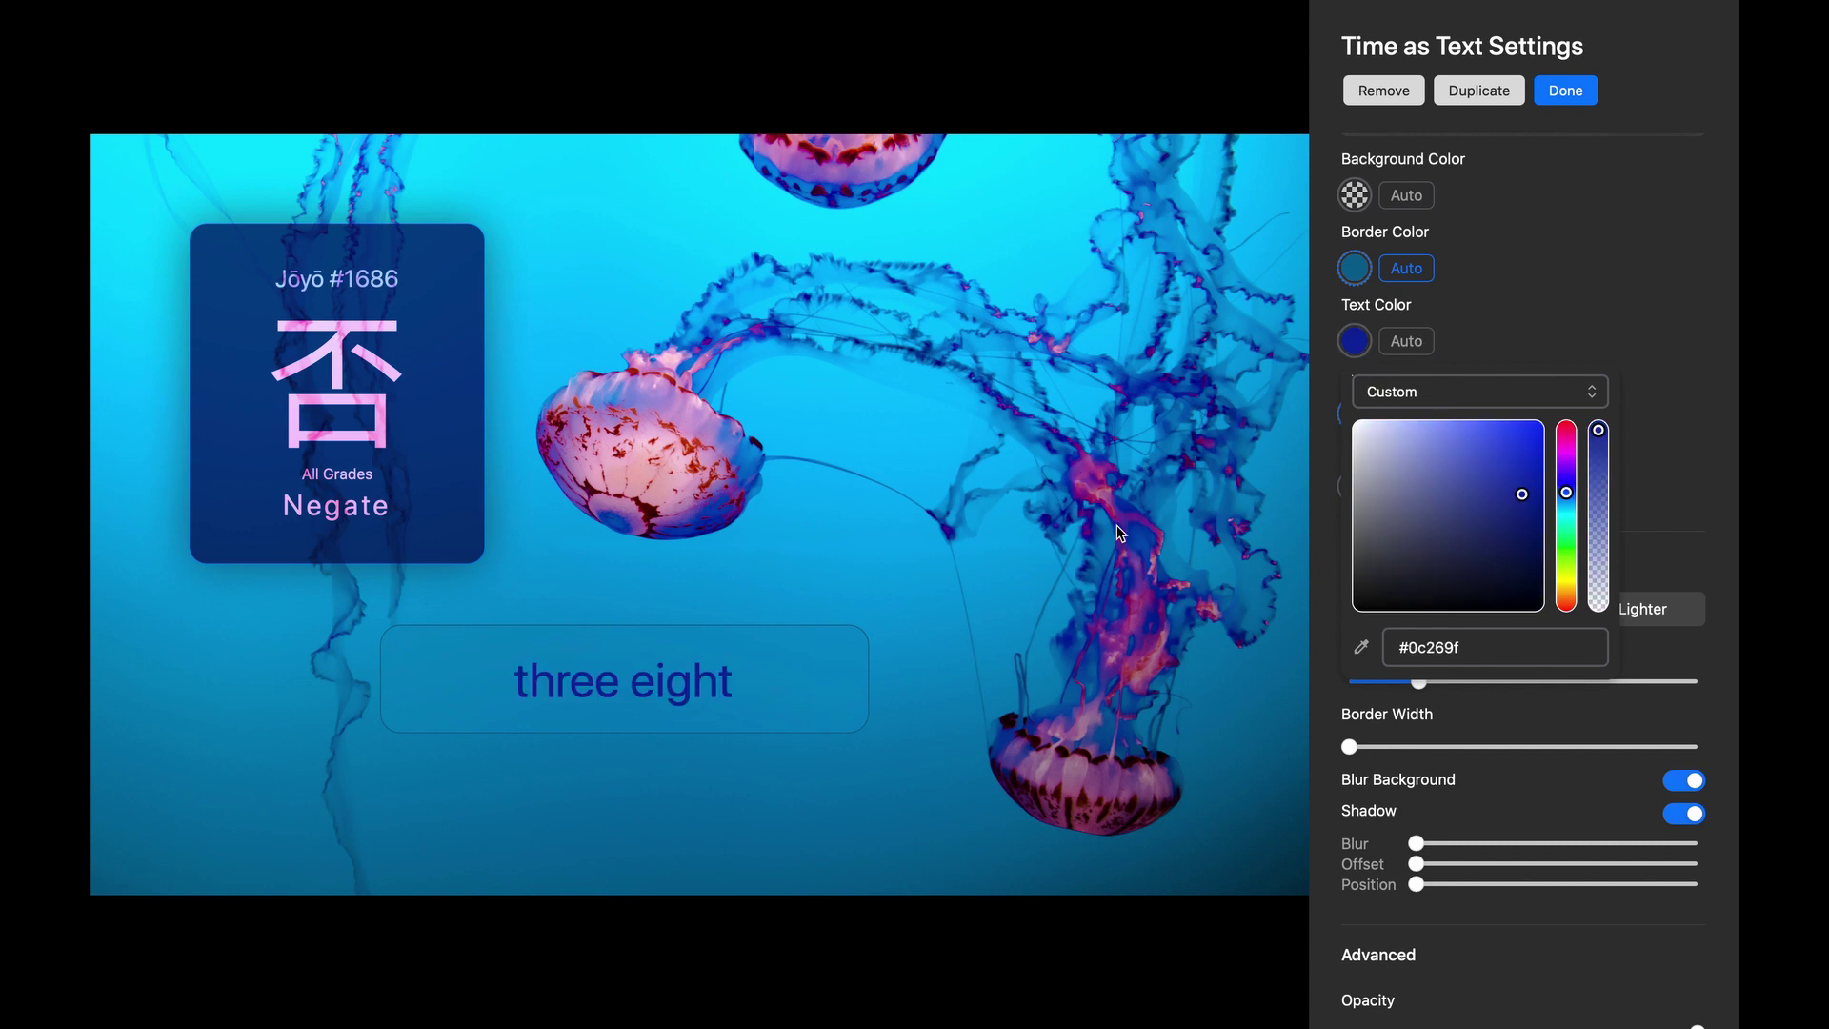
left_click(1553, 295)
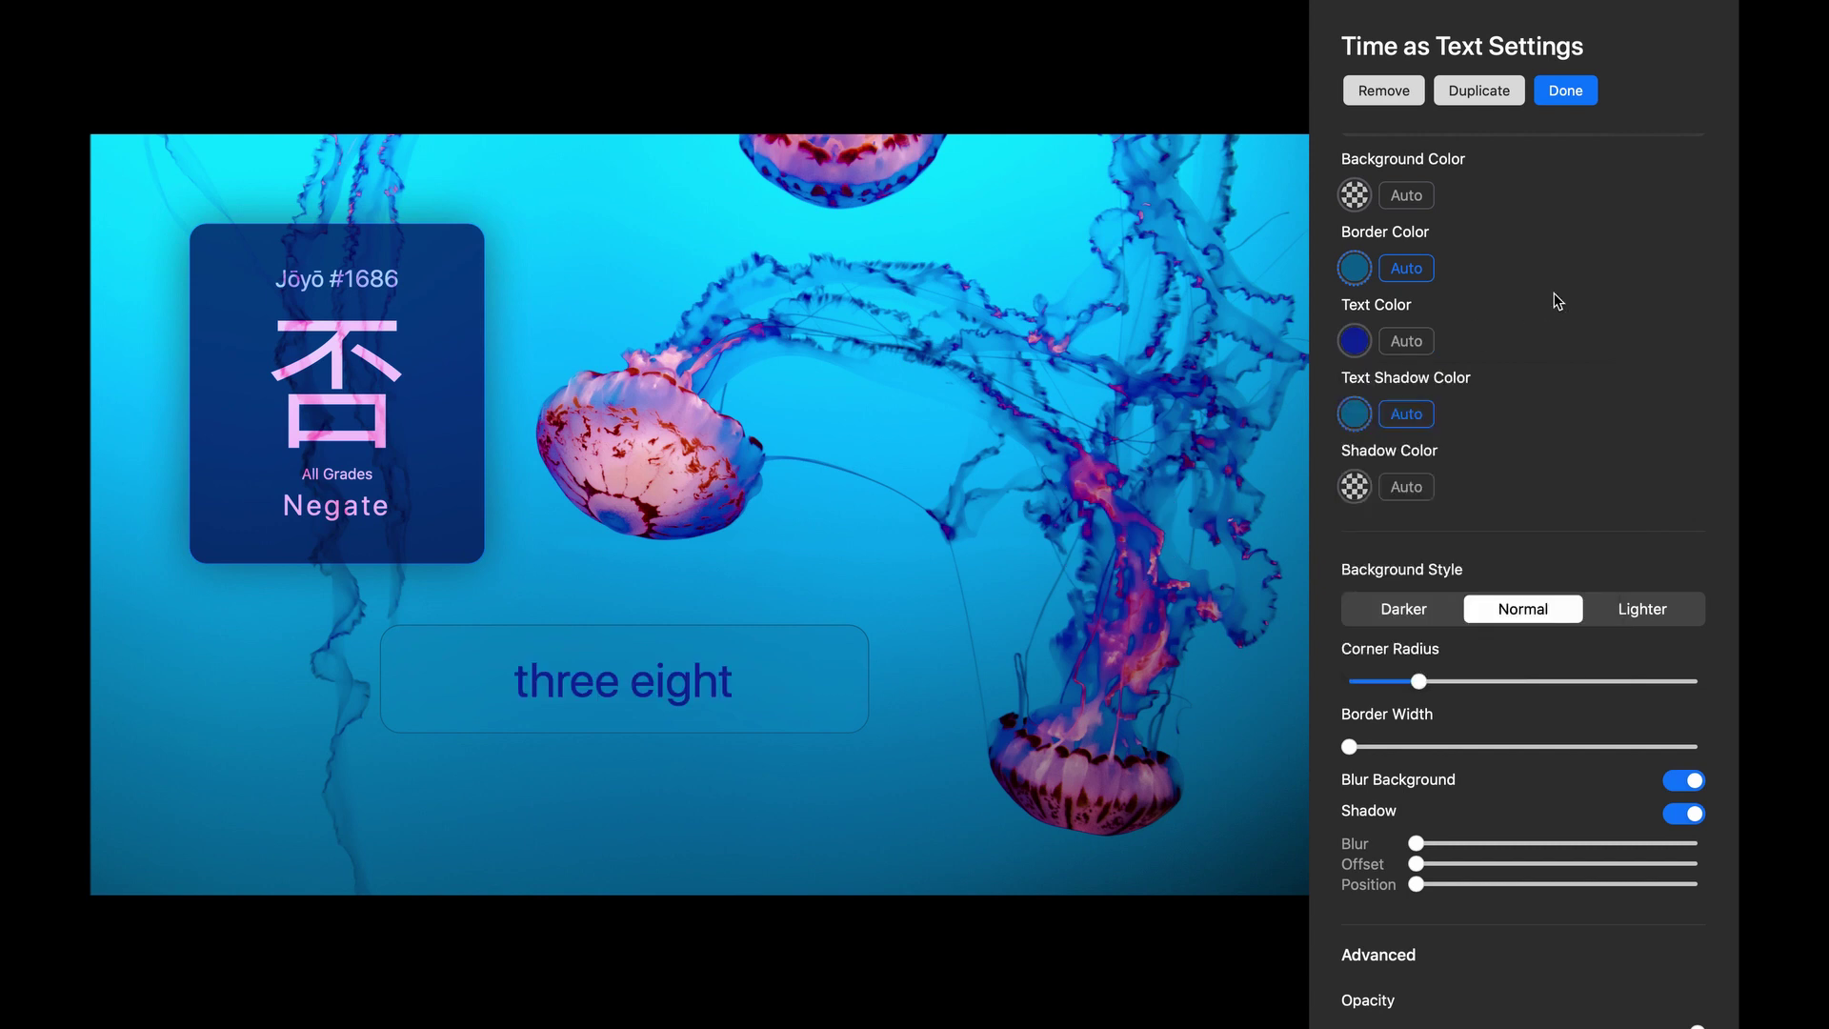
Step: Set the Time as Text widget's font to Anonymous Pro
scroll(1558, 301, "up", 3)
scroll(1553, 297, "up", 2)
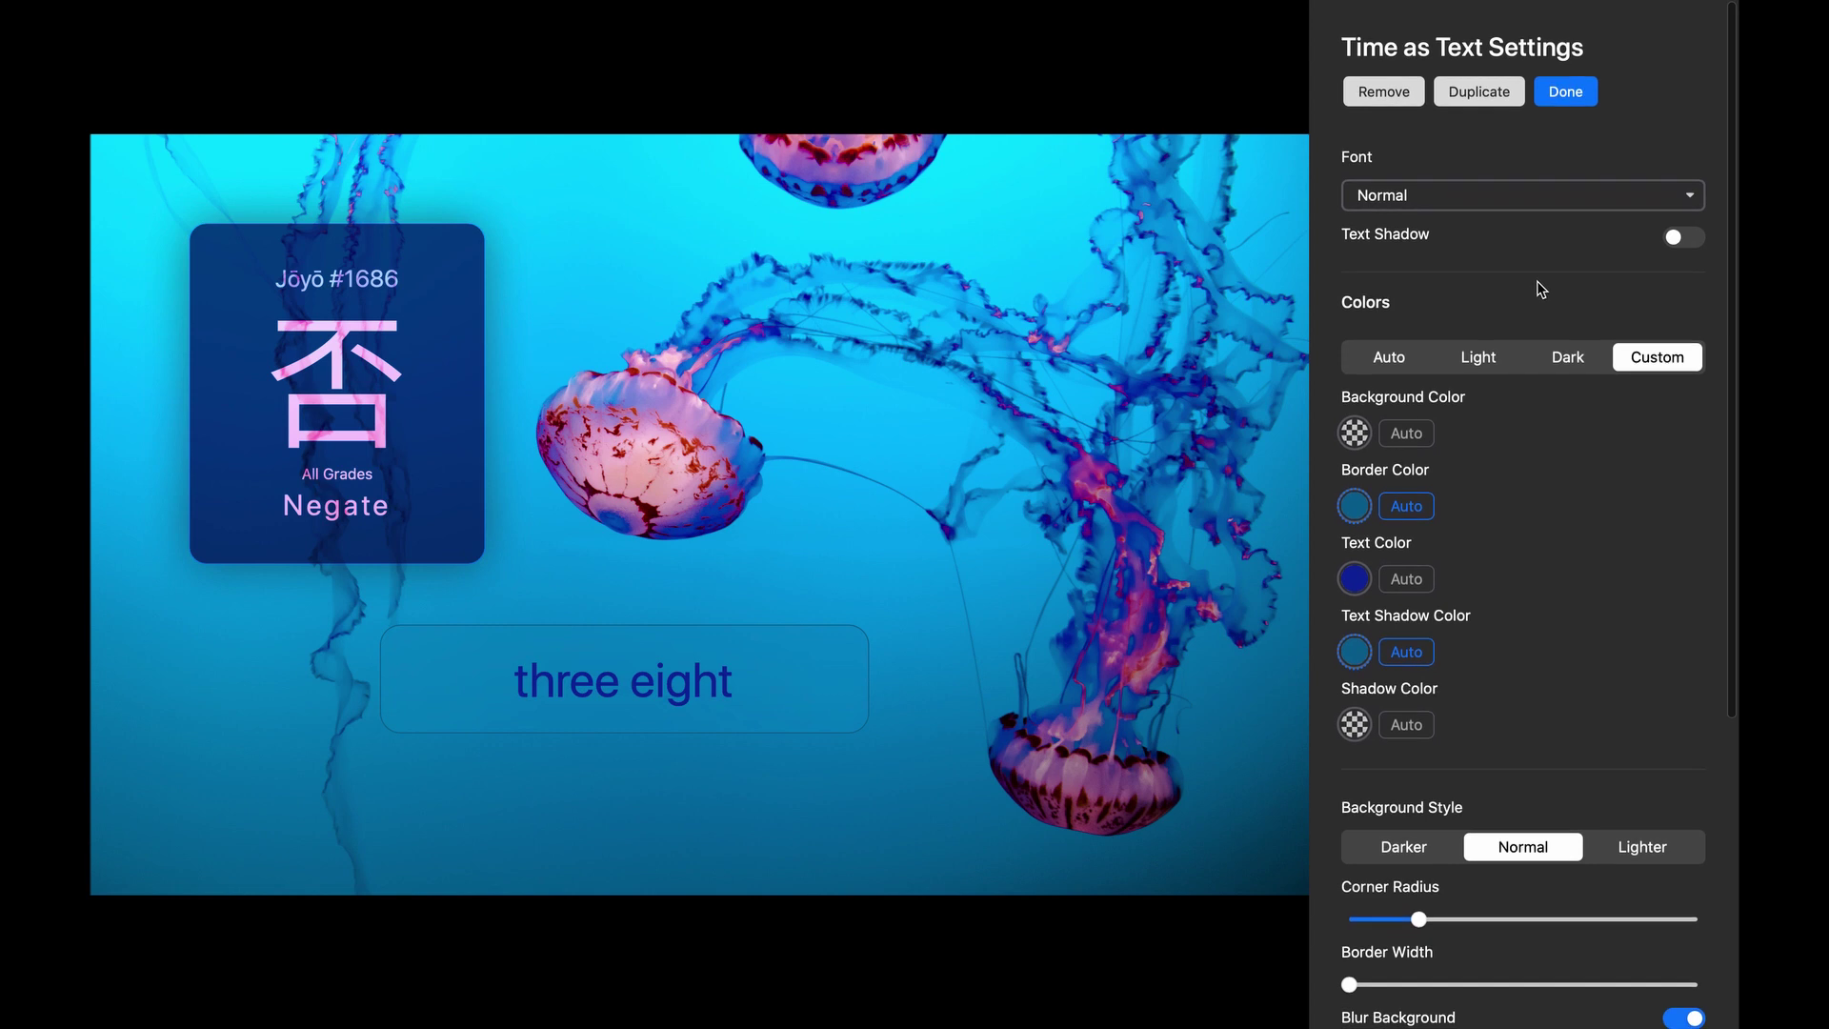
left_click(1459, 202)
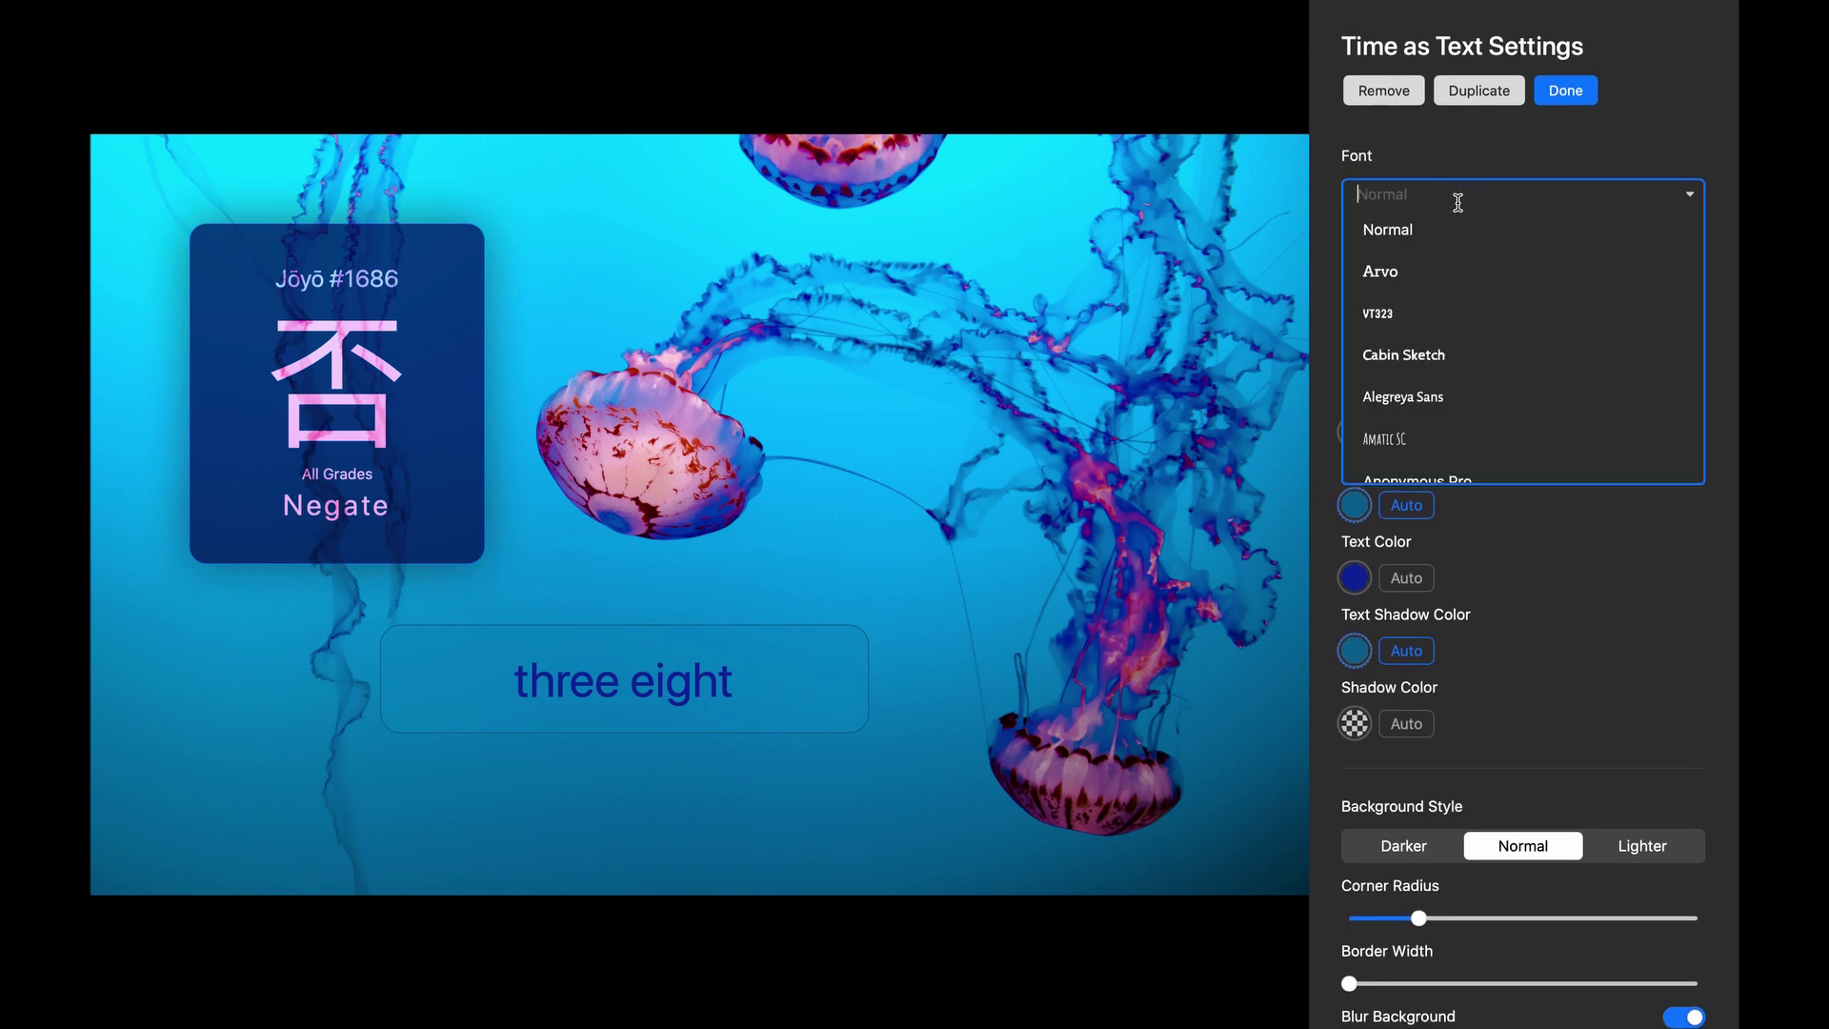
scroll(1468, 239, "down", 4)
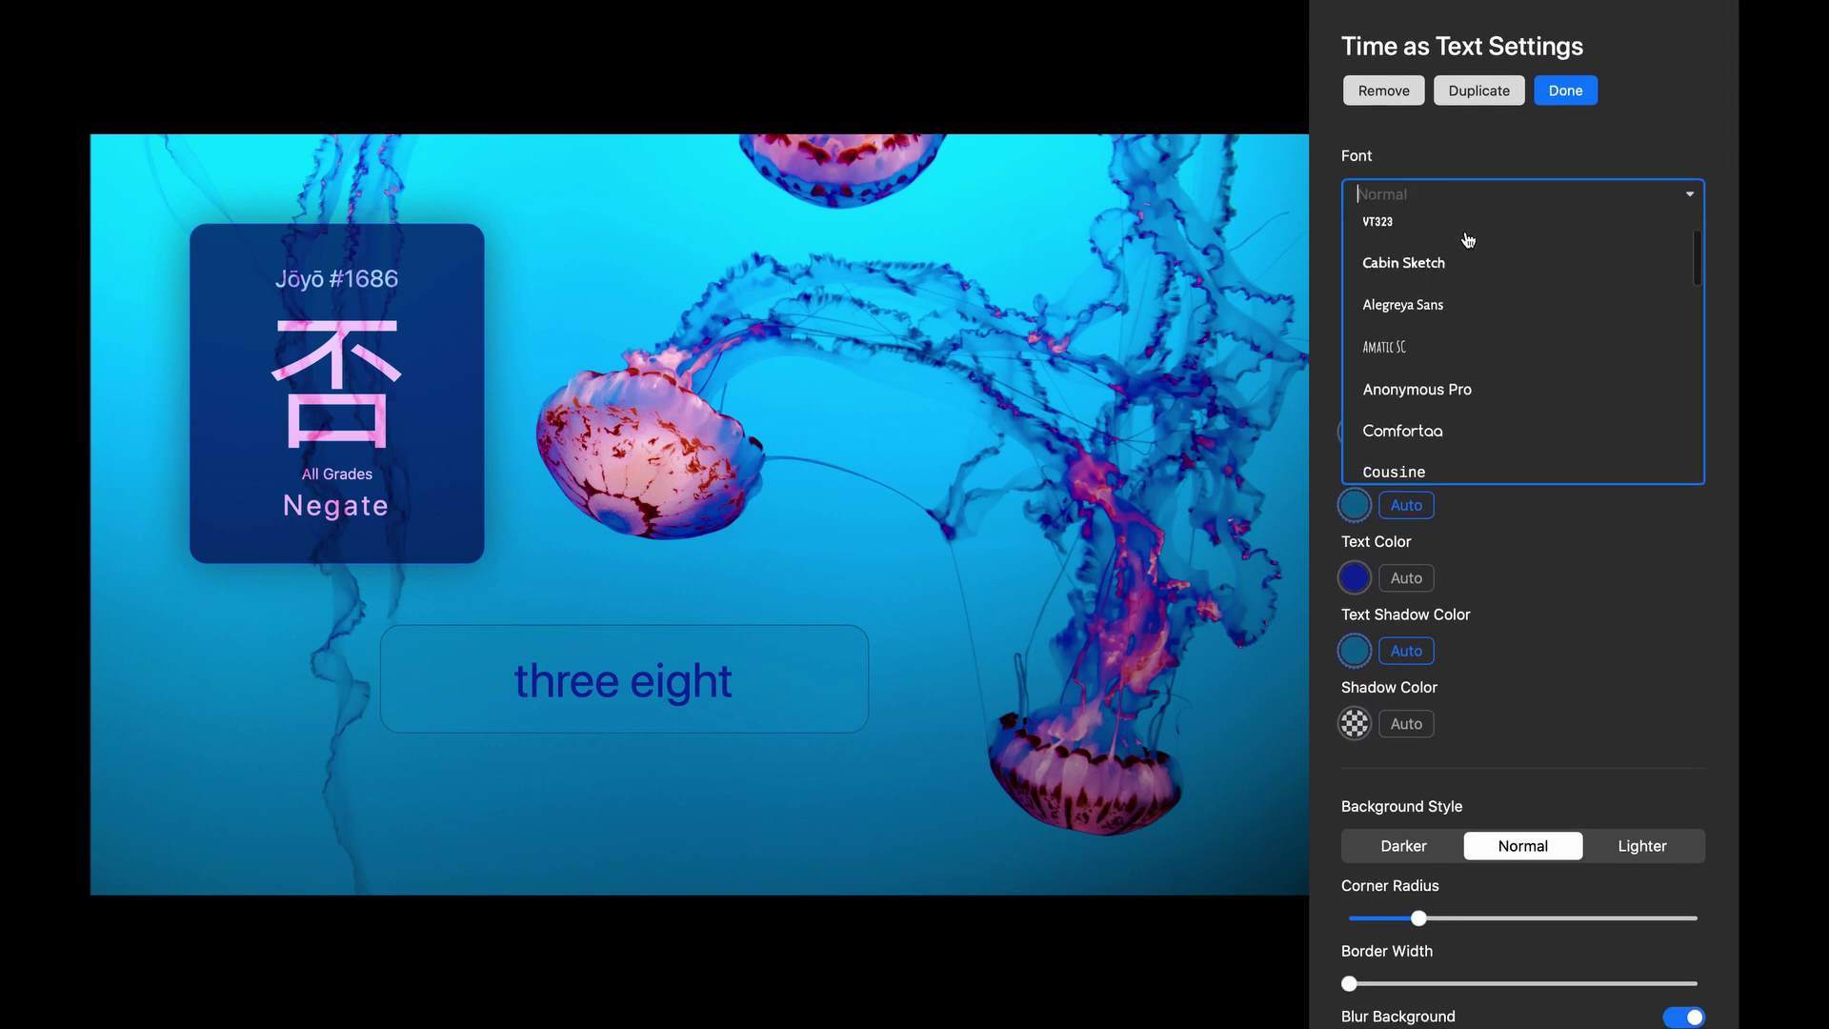
left_click(1443, 313)
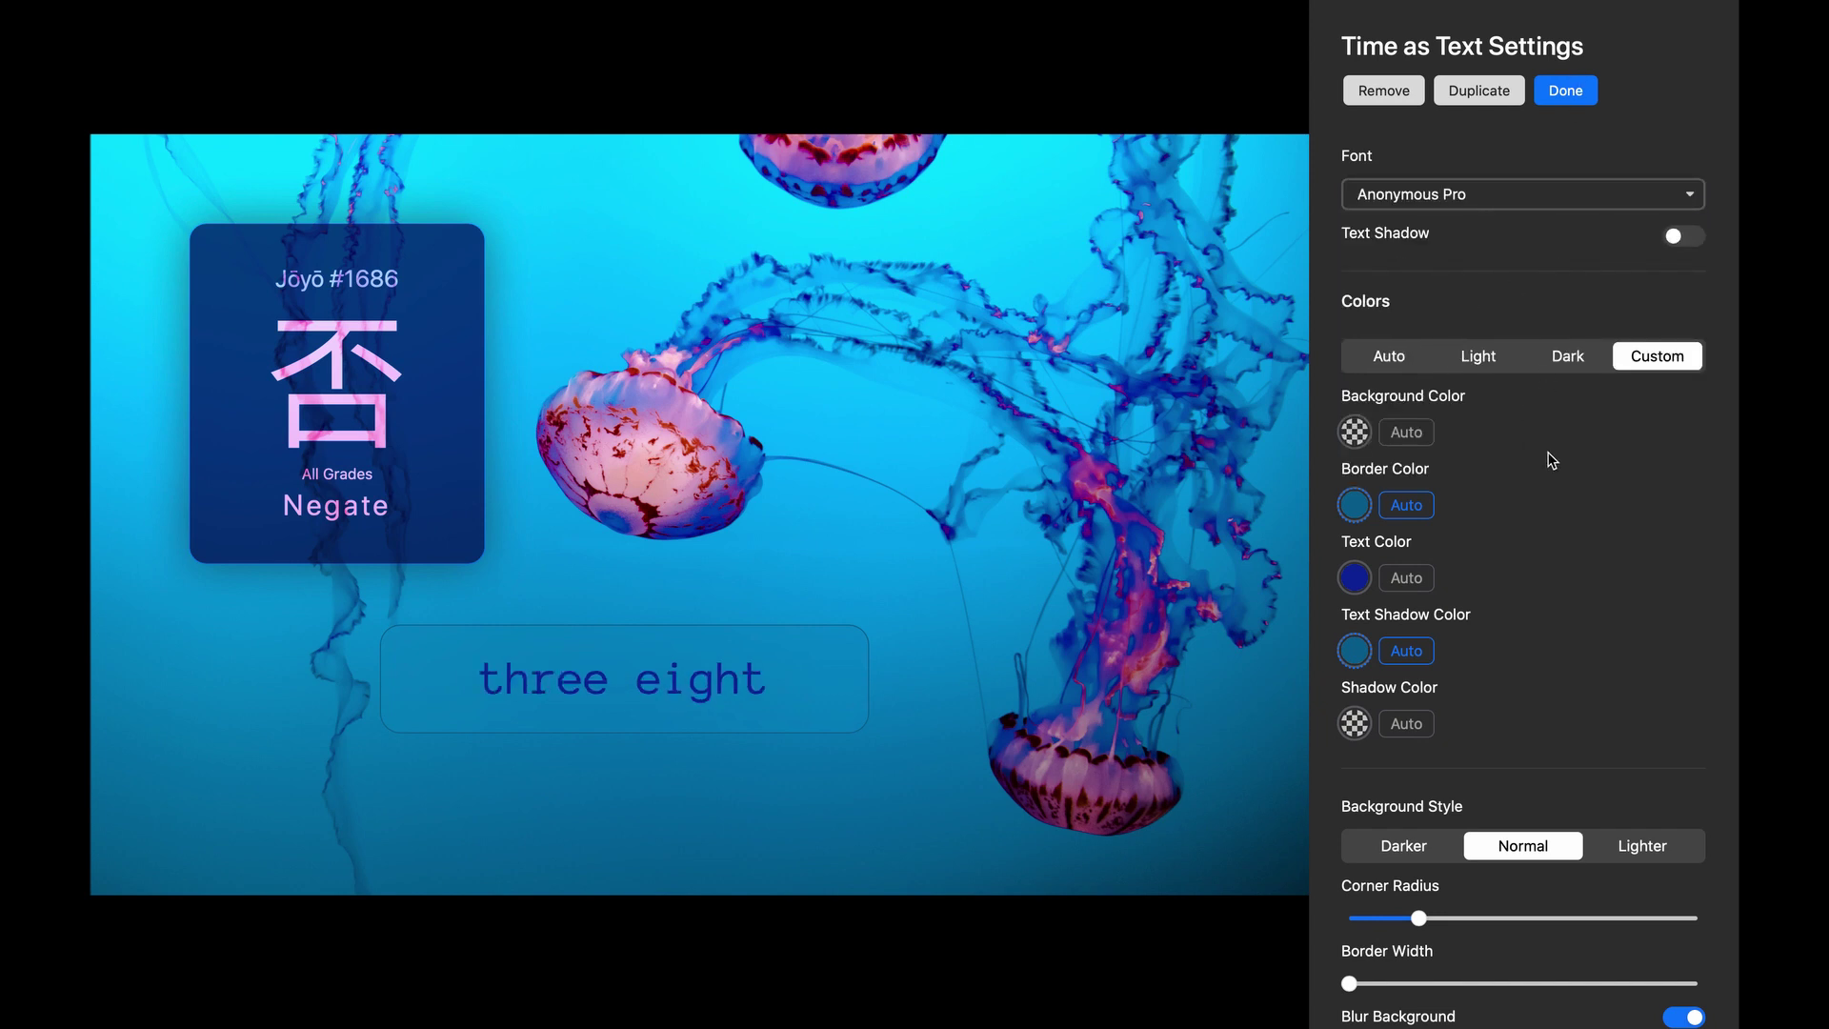
Step: Set the Time as Text widget's border width to about a tenth and darken its border color to #00557c
scroll(1552, 460, "down", 5)
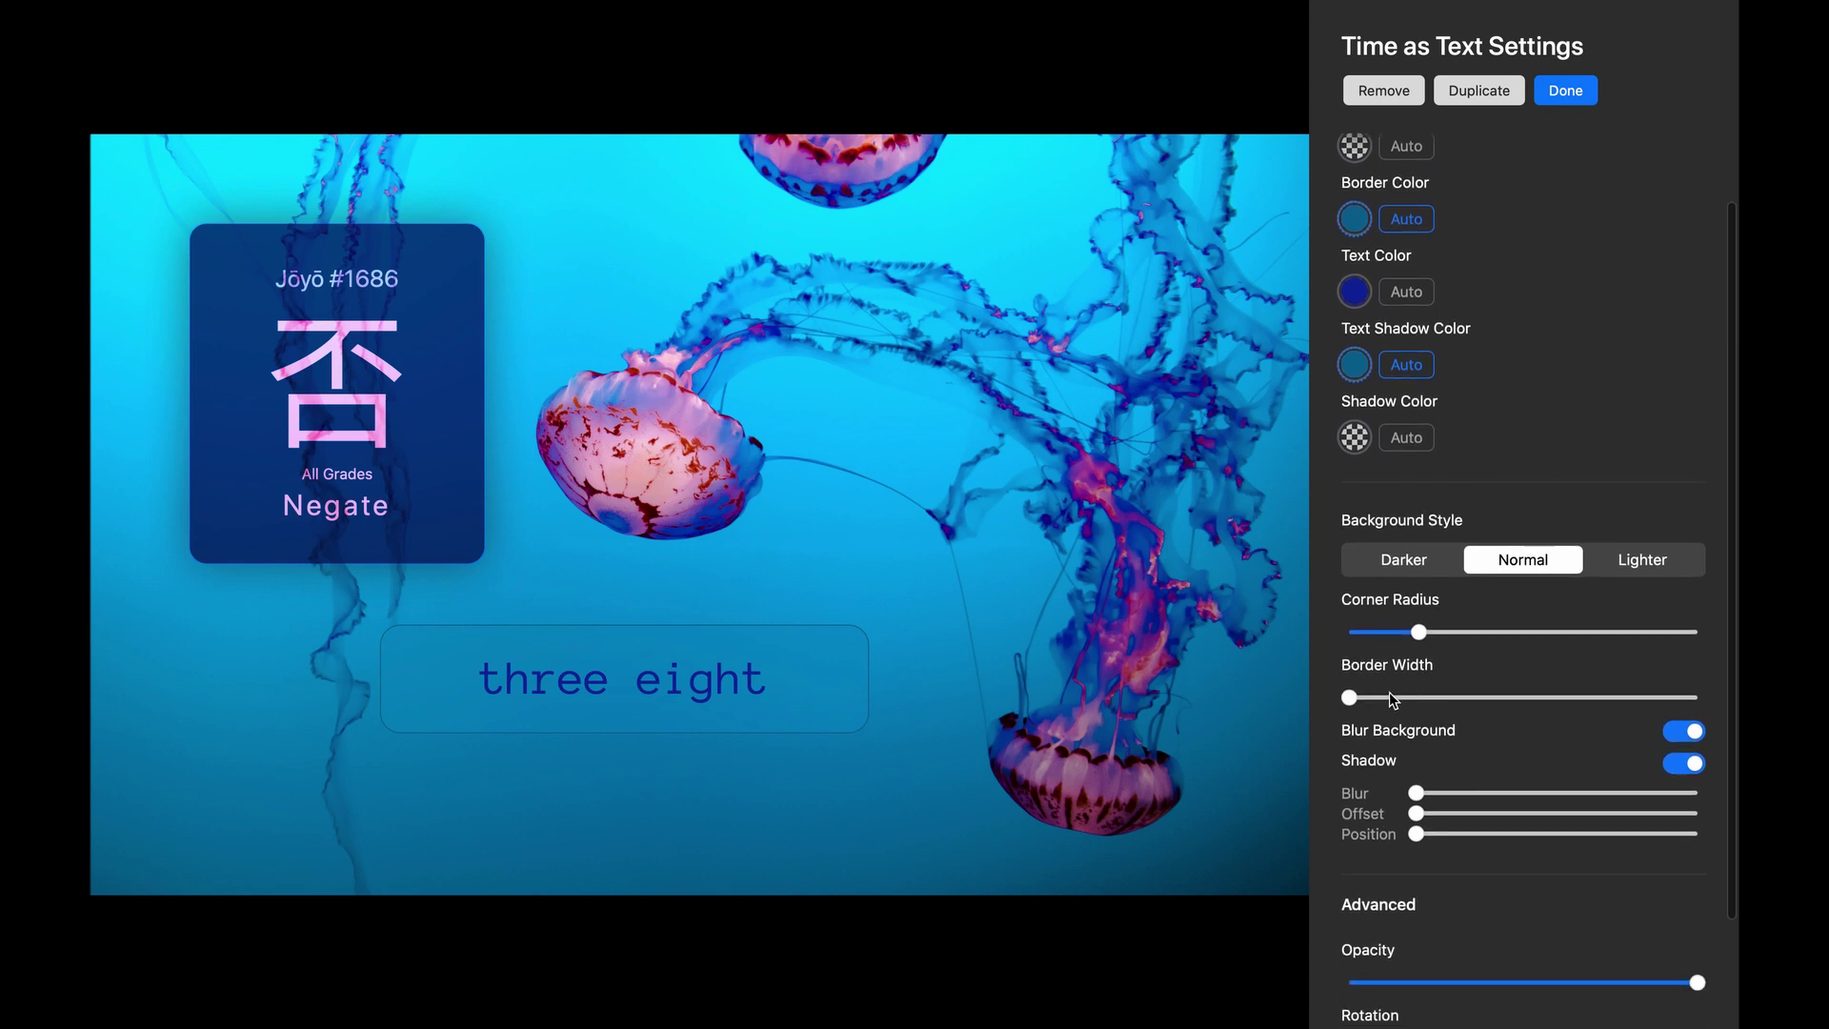
left_click_drag(1349, 698, 1385, 699)
scroll(1347, 400, "up", 2)
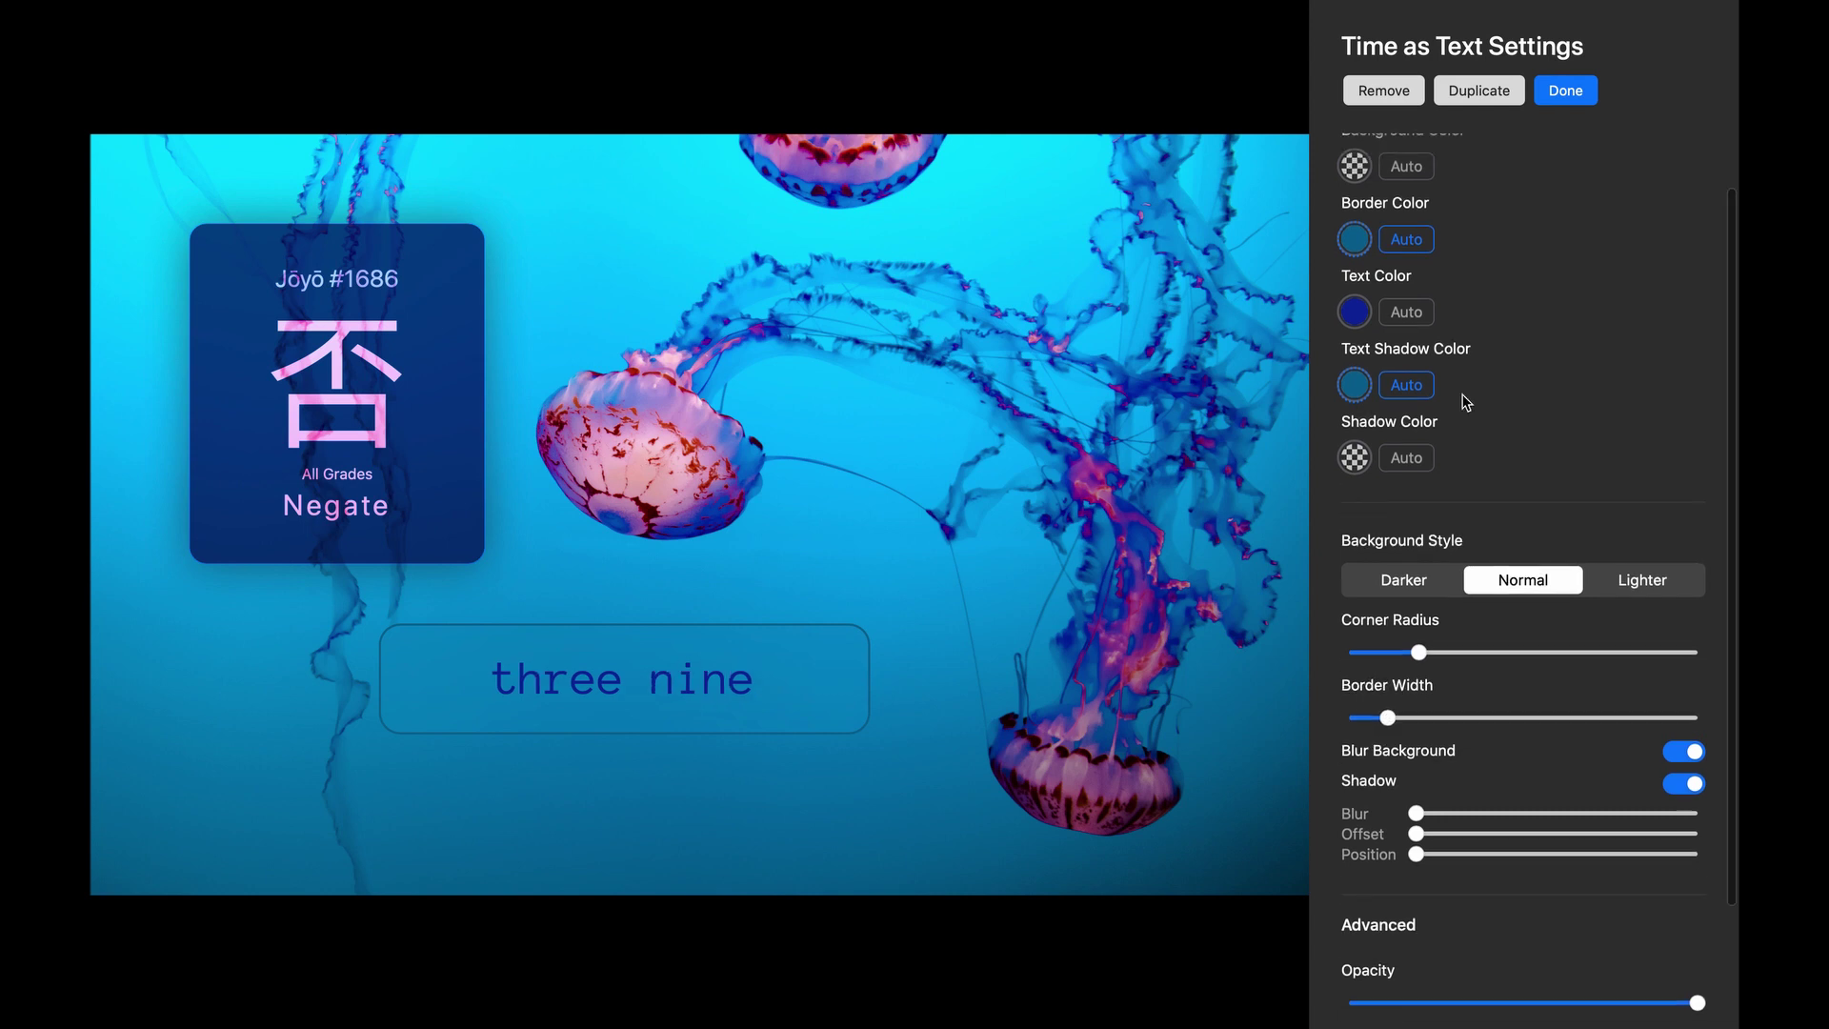
left_click(1357, 318)
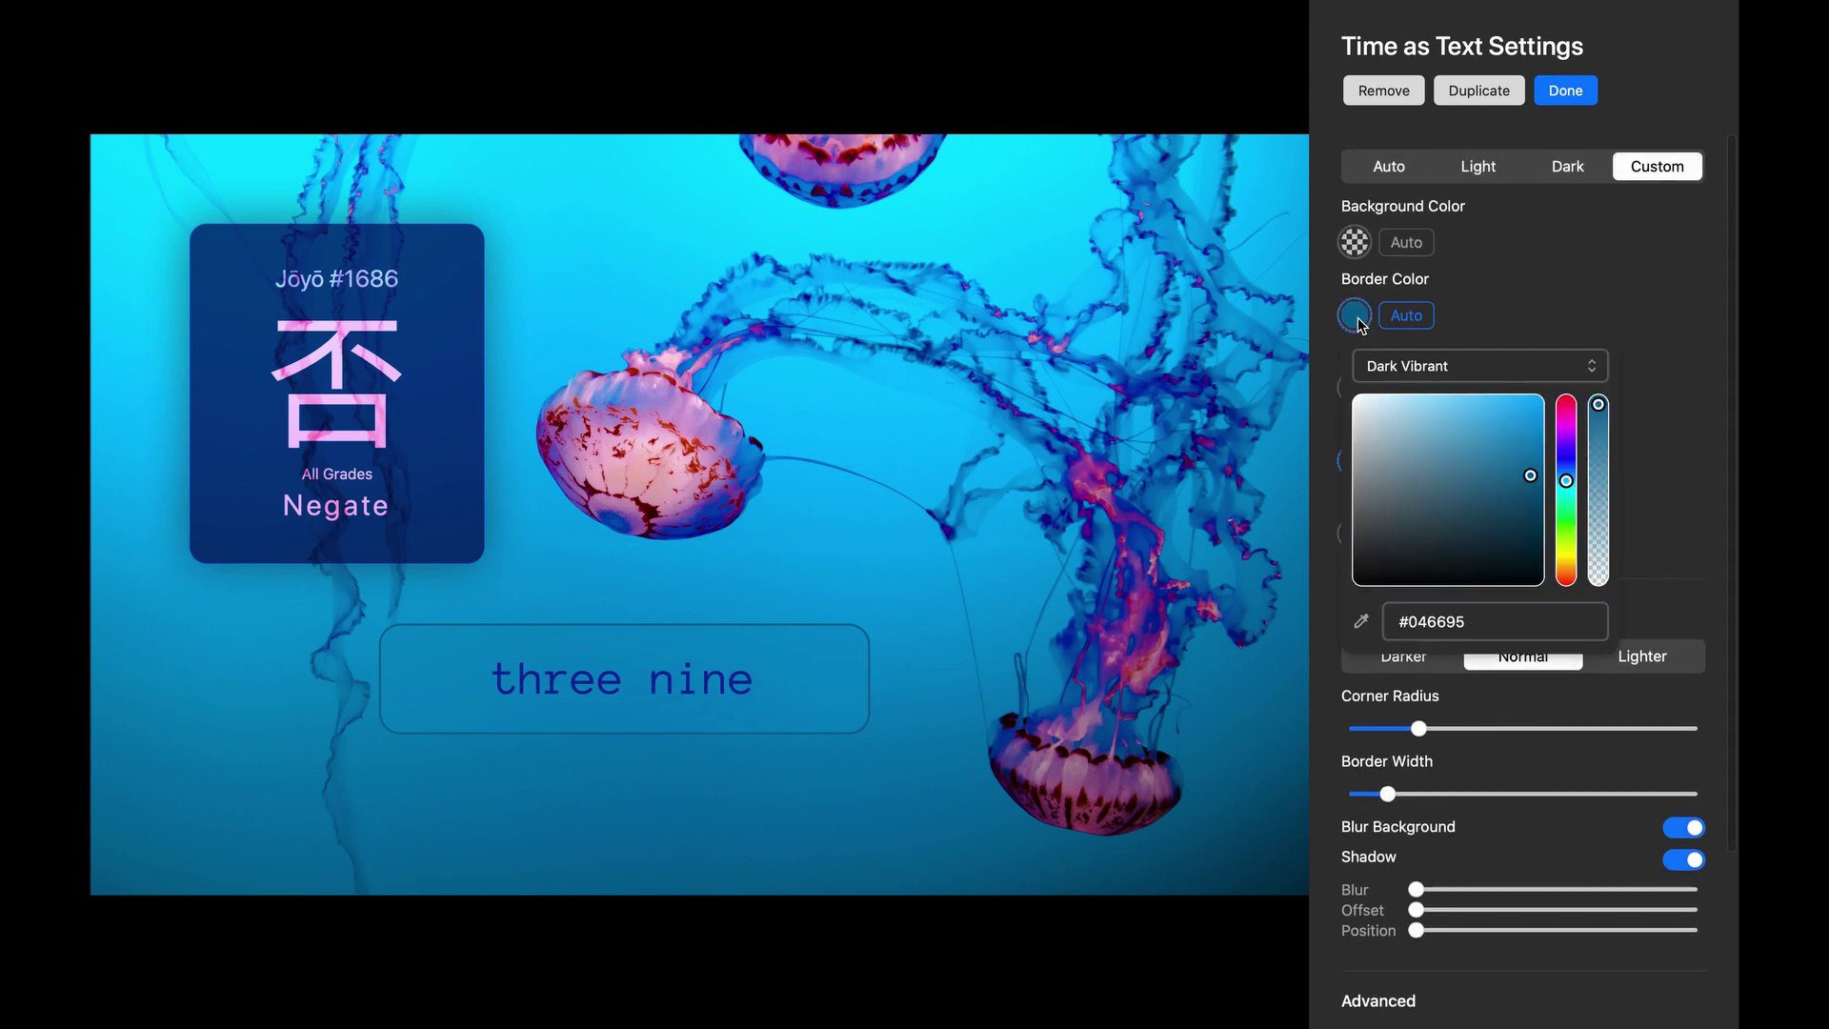
left_click_drag(1535, 478, 1535, 491)
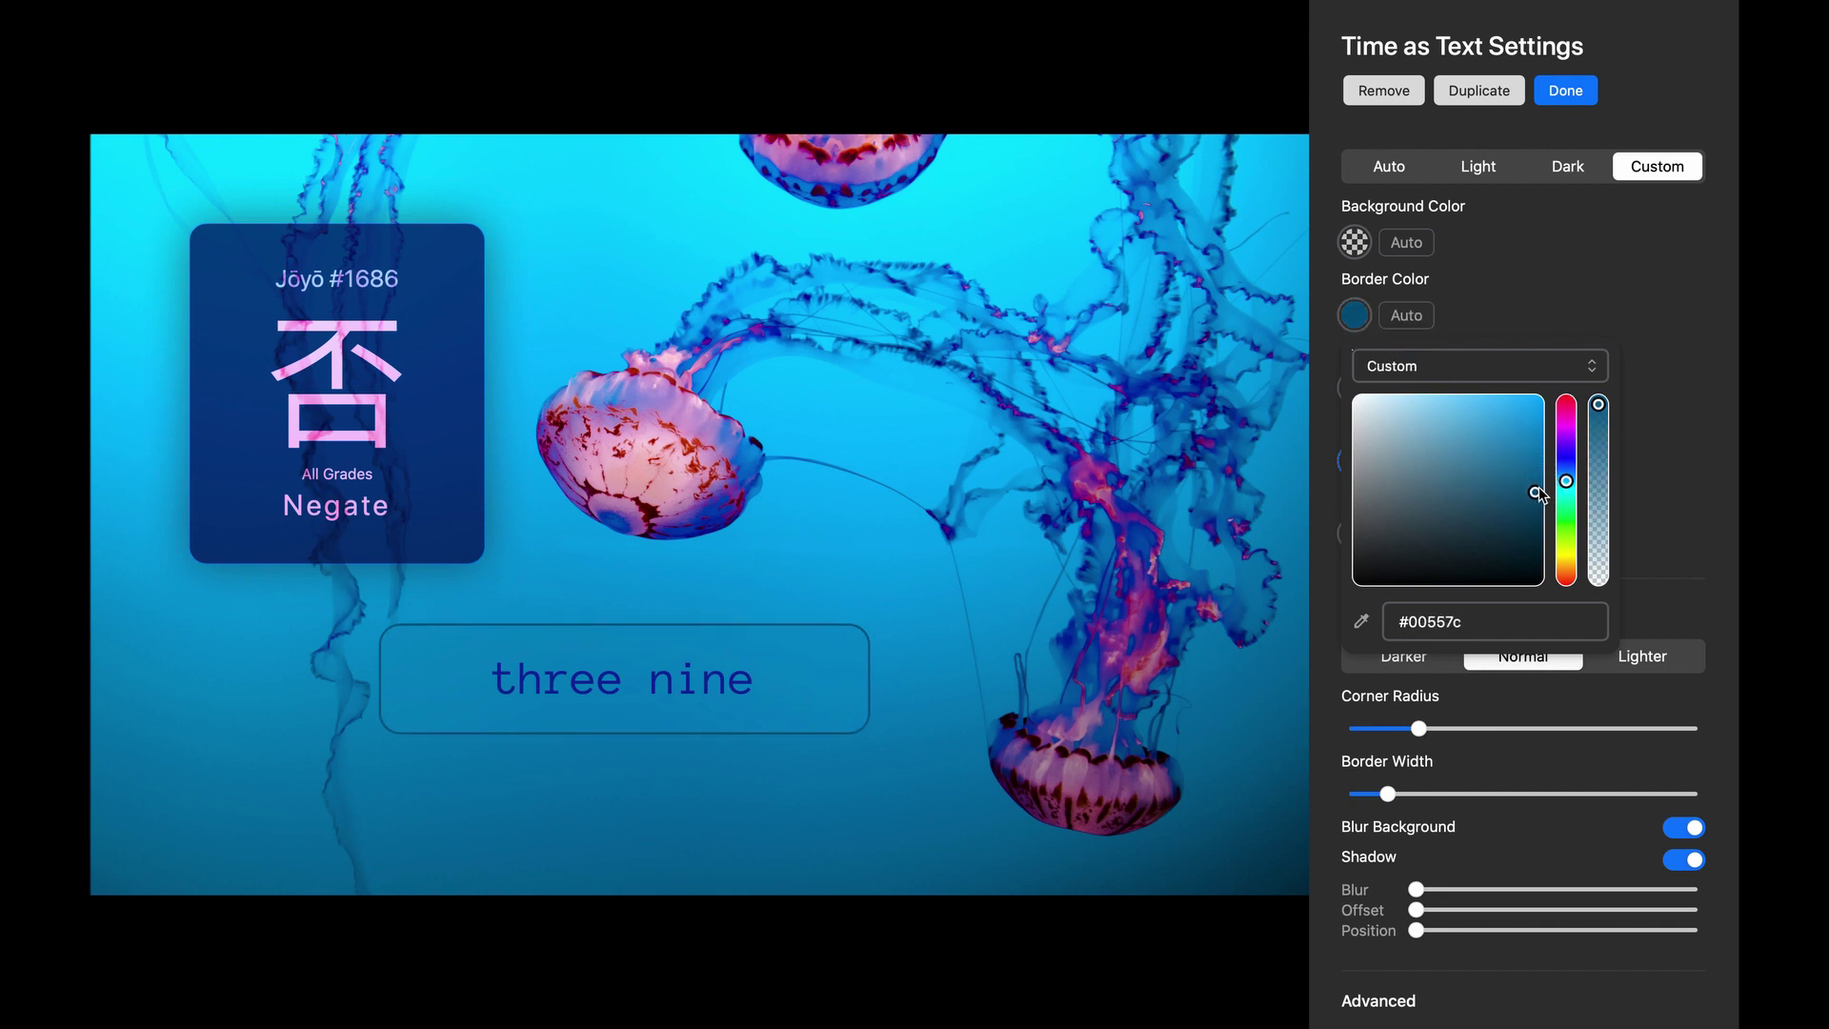
left_click(1560, 94)
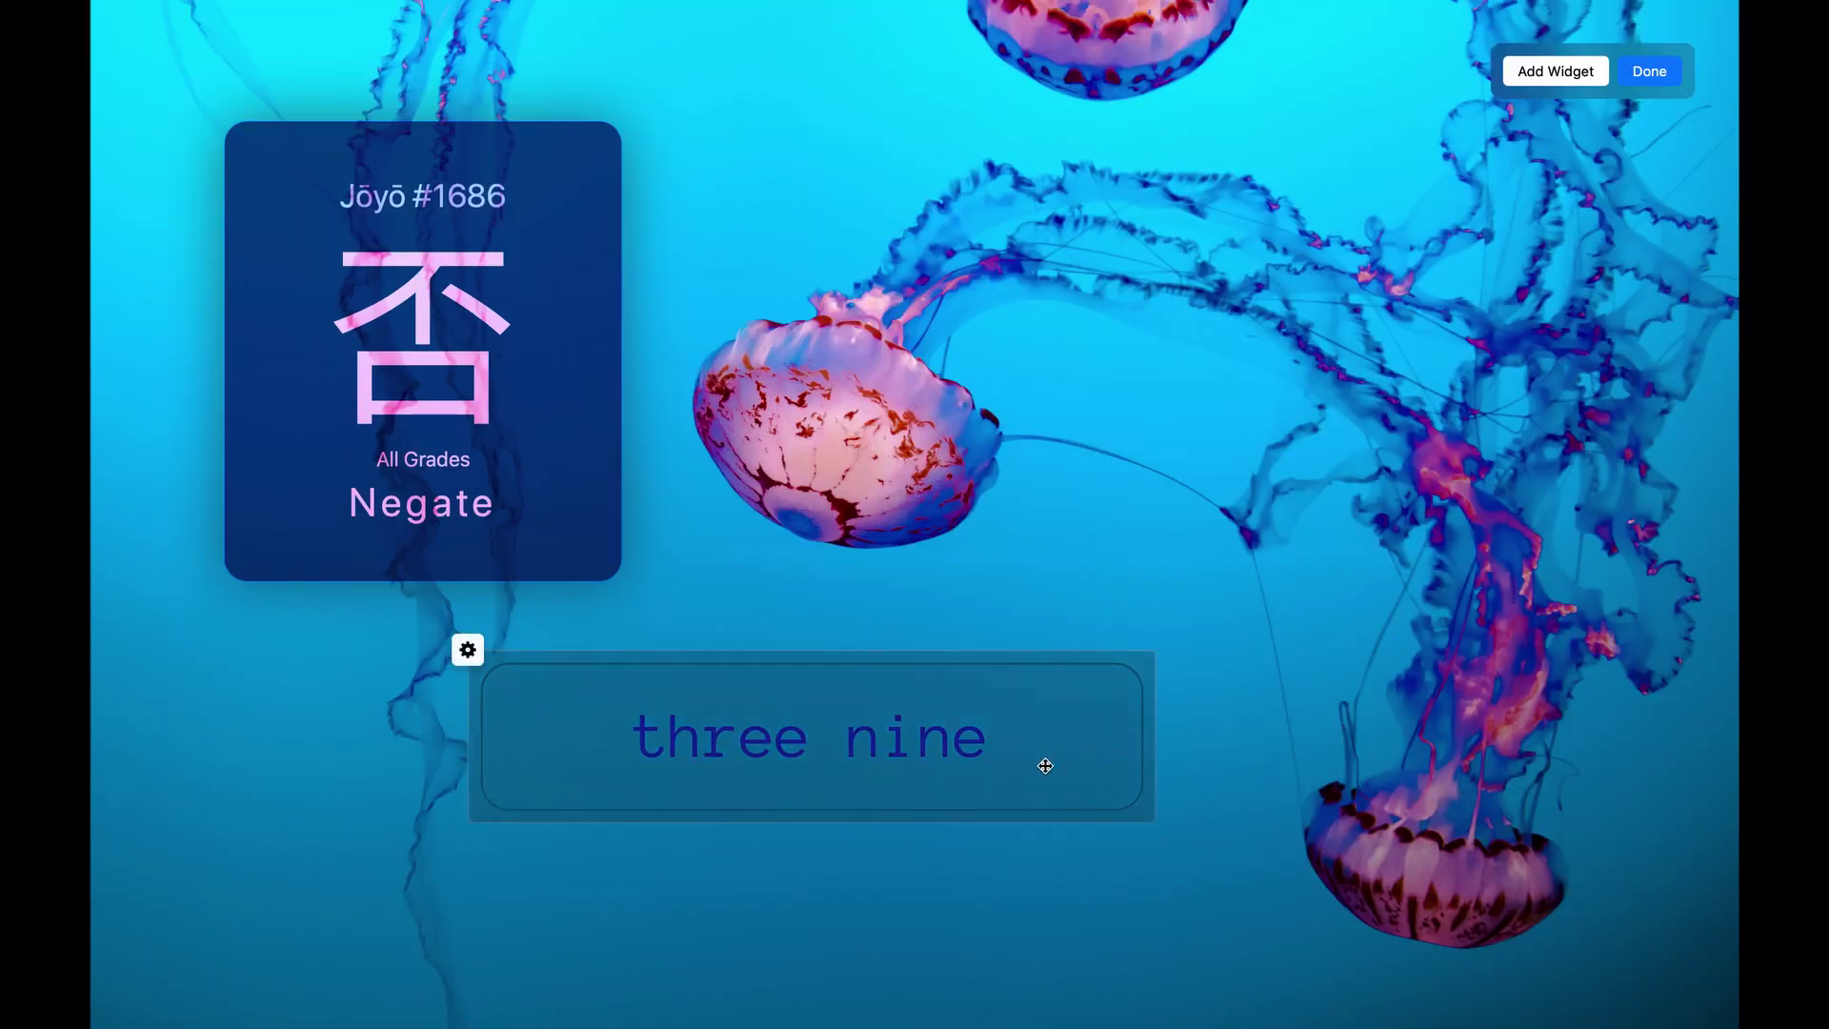
Step: Move the Time as Text widget slightly down and right, then finish widget editing and return to the desktop
left_click_drag(1045, 759, 1090, 811)
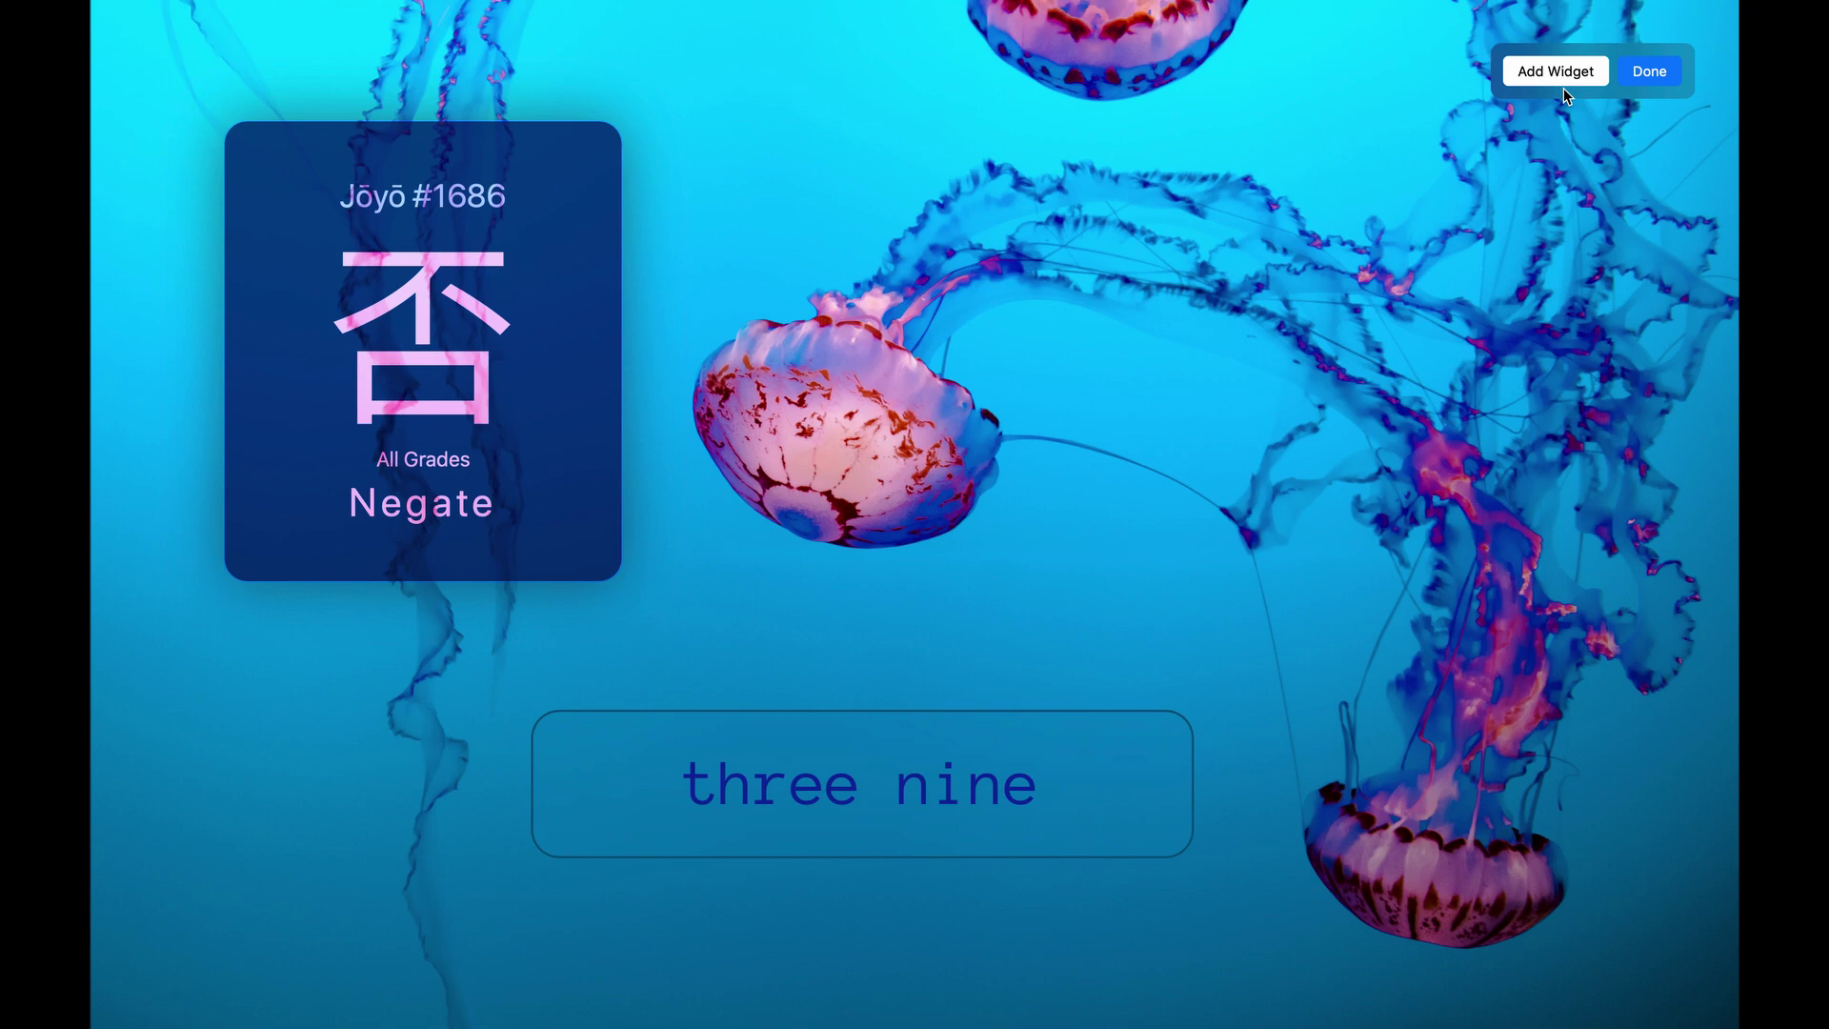
left_click(1658, 68)
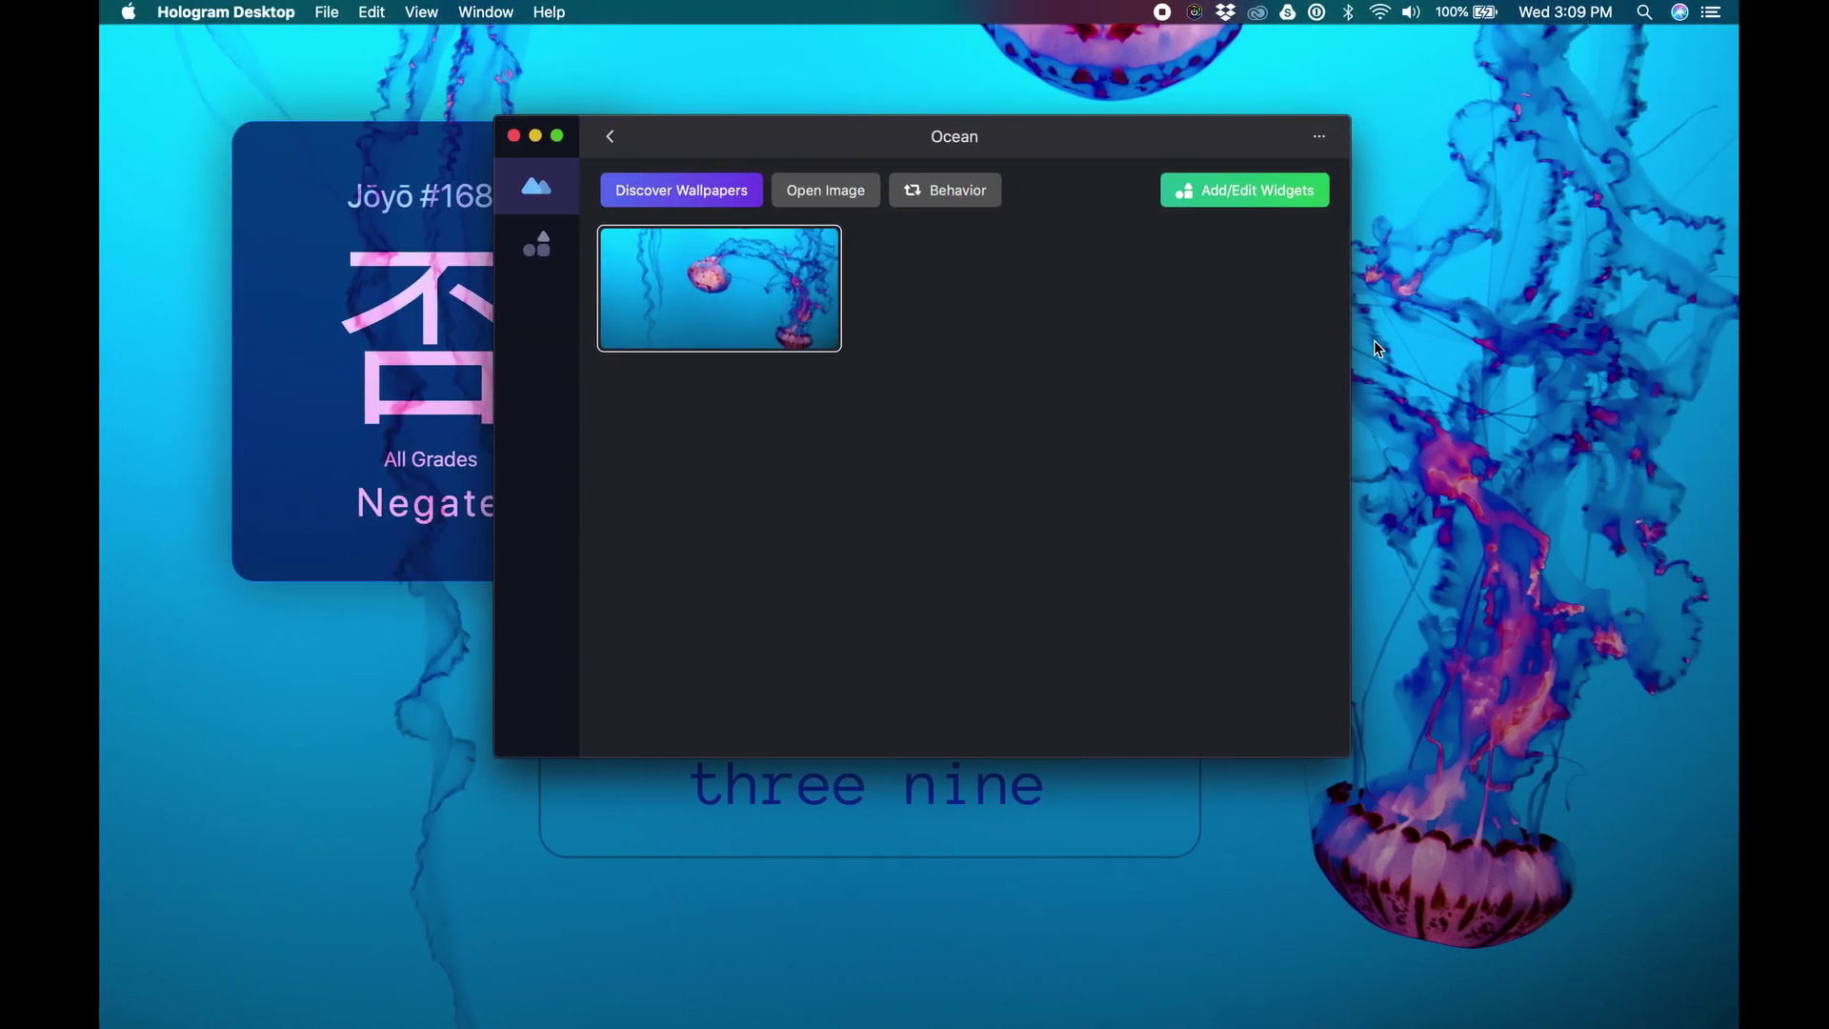
left_click(1376, 348)
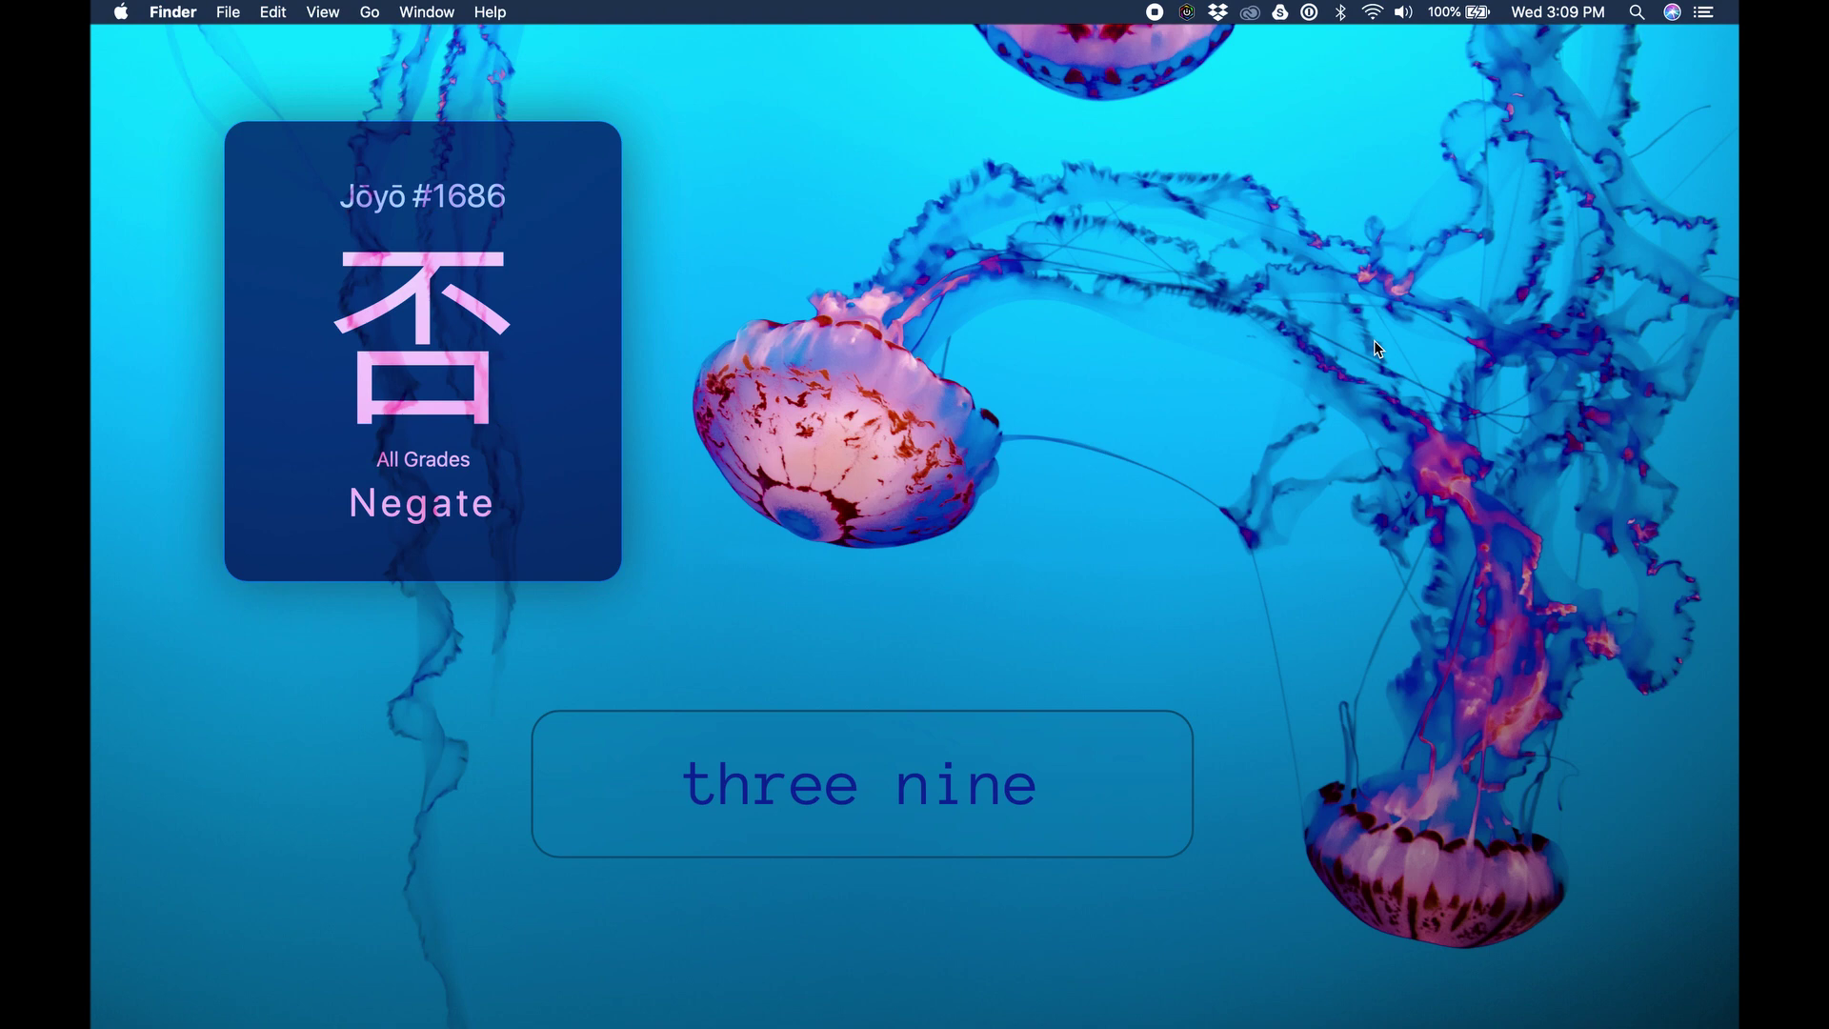
Step: Switch back to Hologram Desktop, leave the Ocean theme and create a new theme
key("super+Tab")
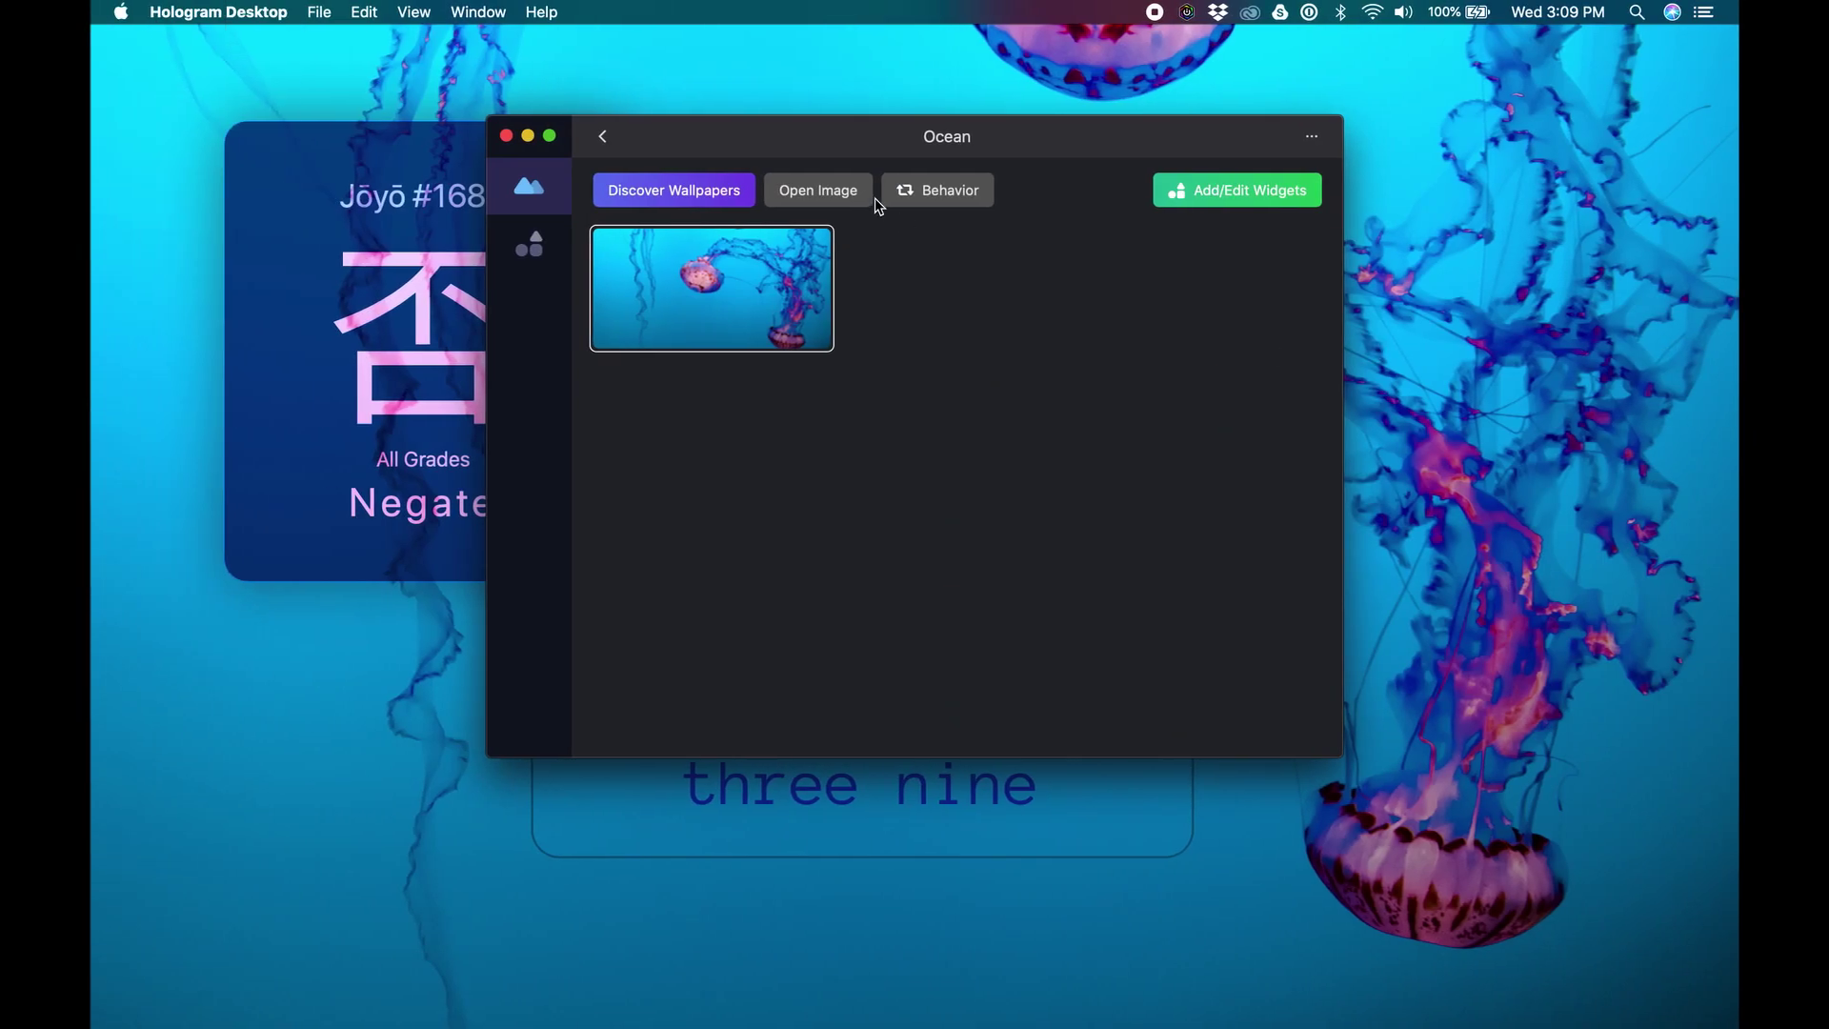
left_click(602, 139)
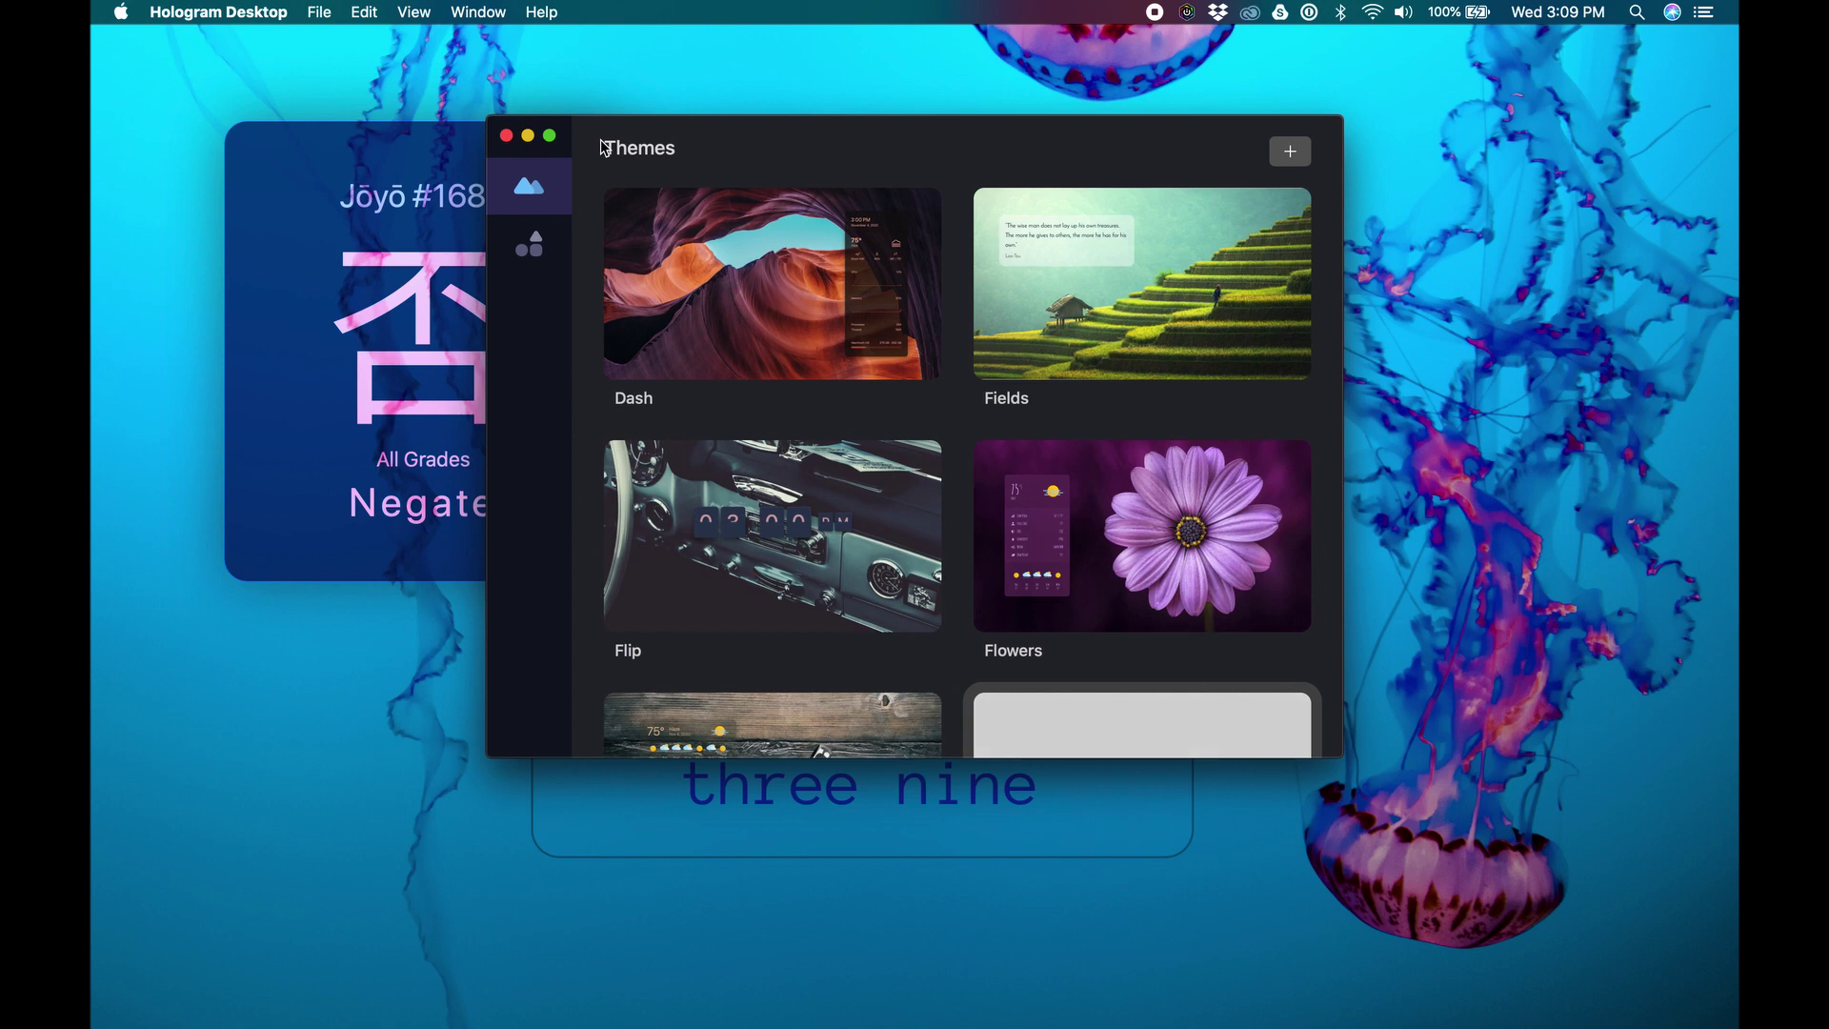
mouse_move(1208, 213)
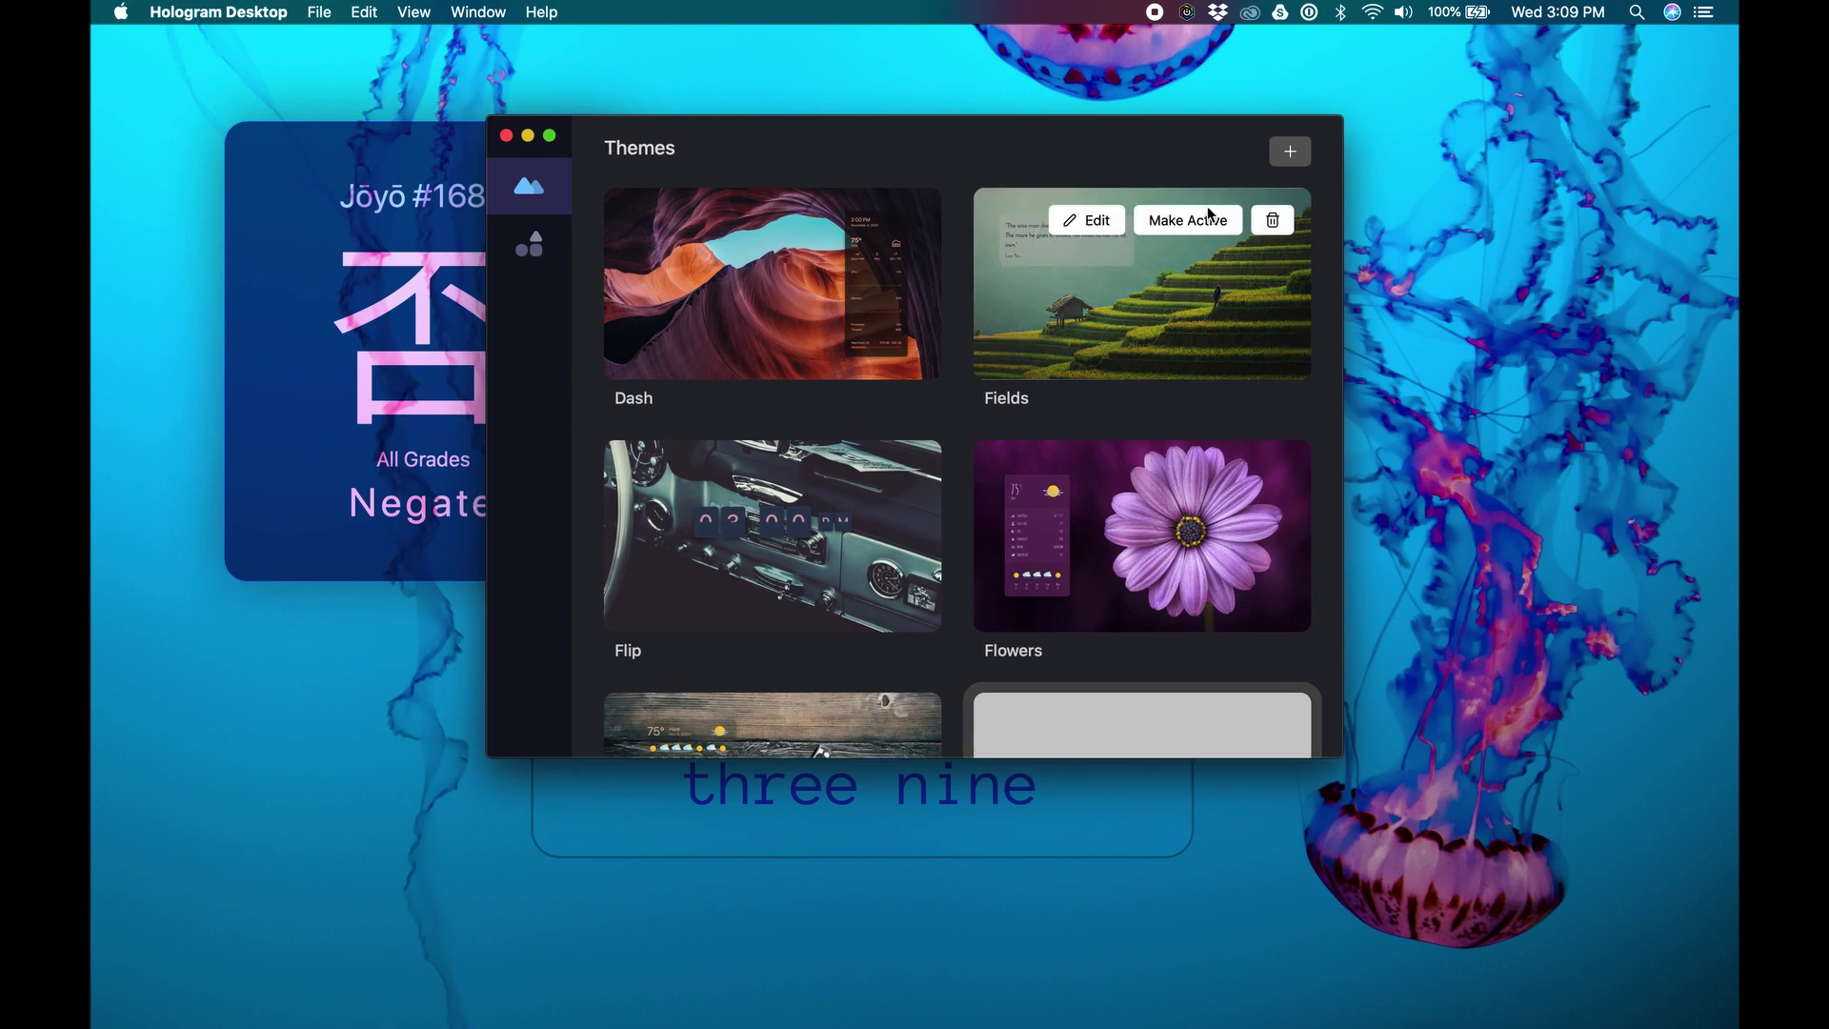
left_click(1289, 154)
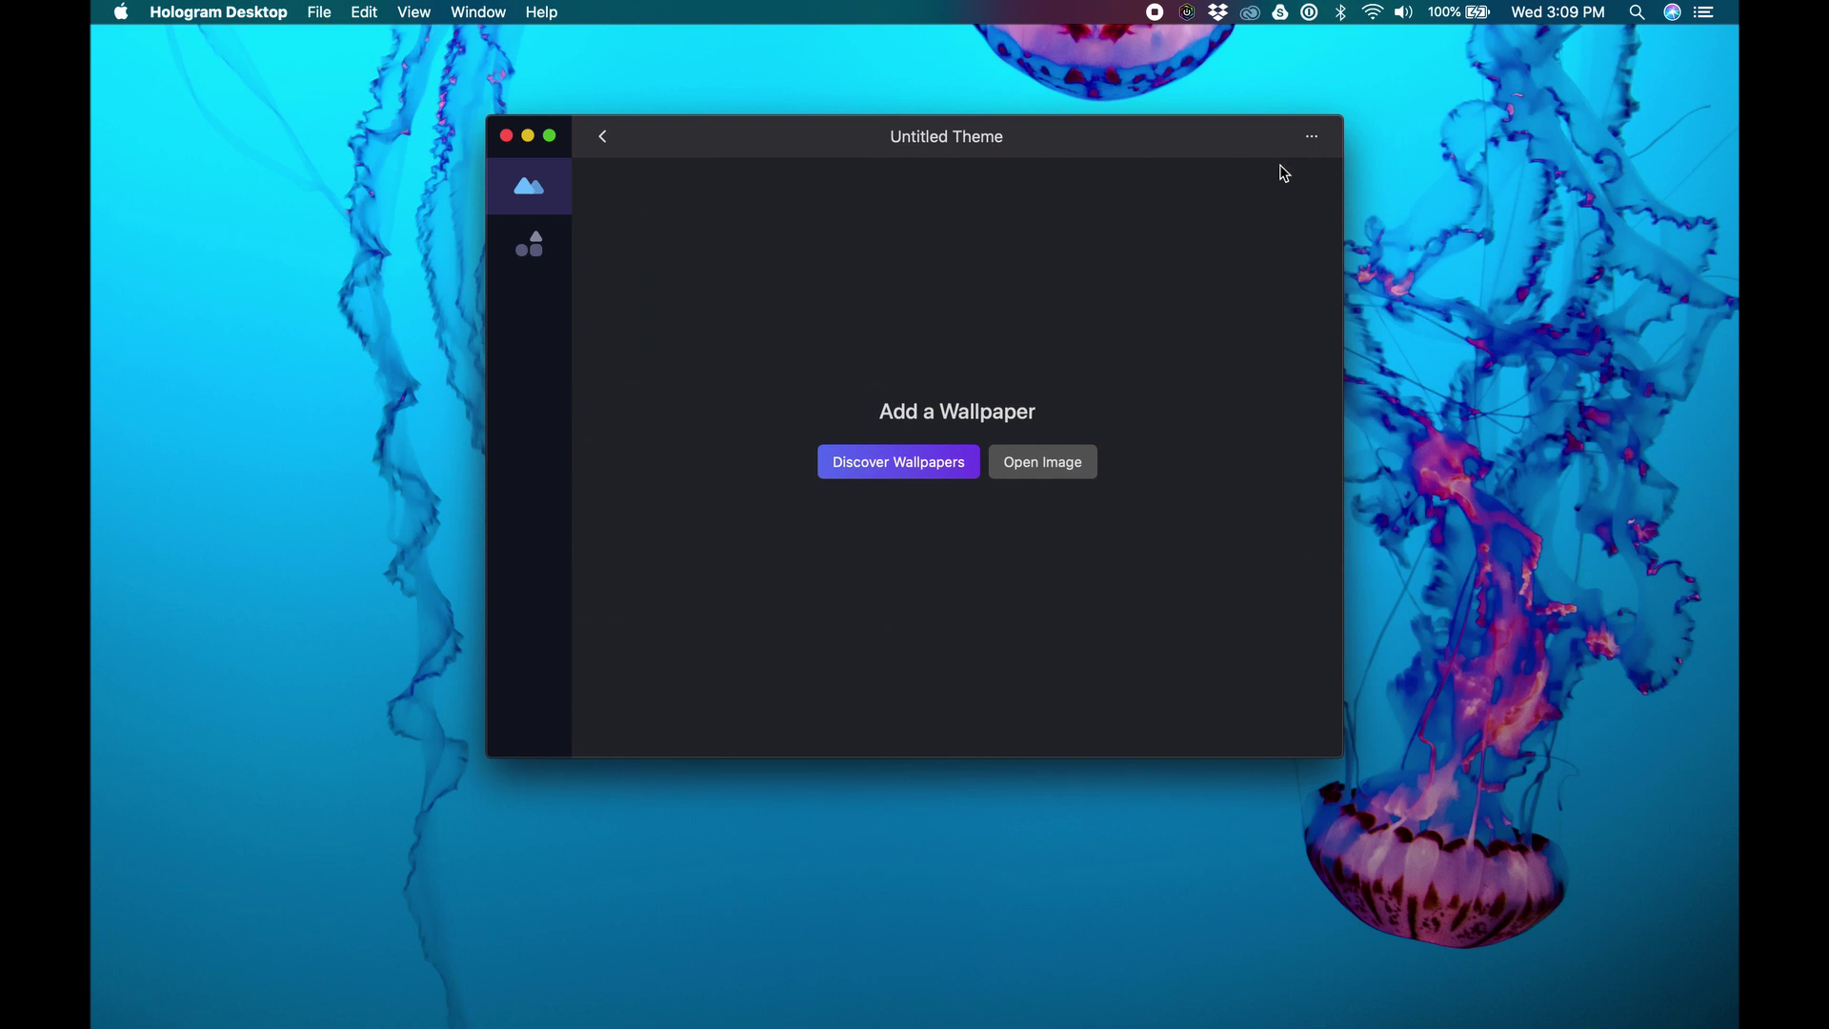
Step: Add bubbles.jpg from the Wallpapers folder as the new theme's wallpaper and put the Finder window away
mouse_move(1685, 1025)
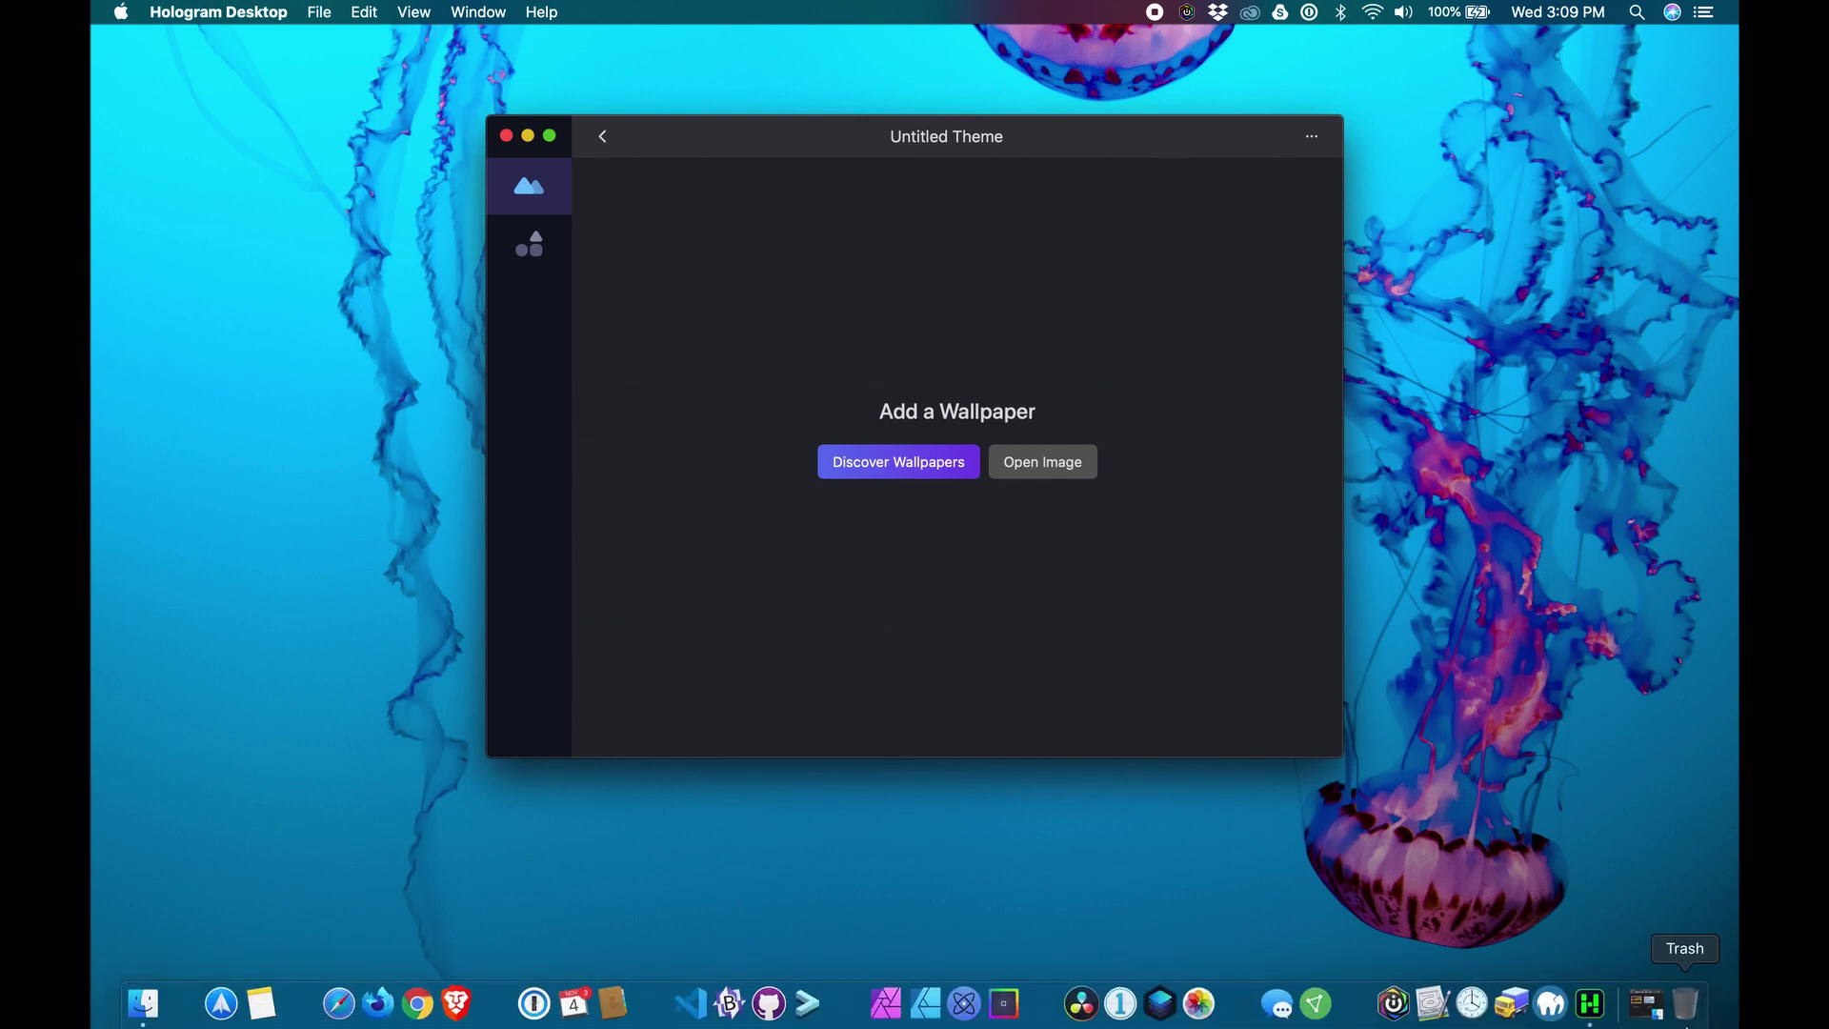
left_click(1646, 1004)
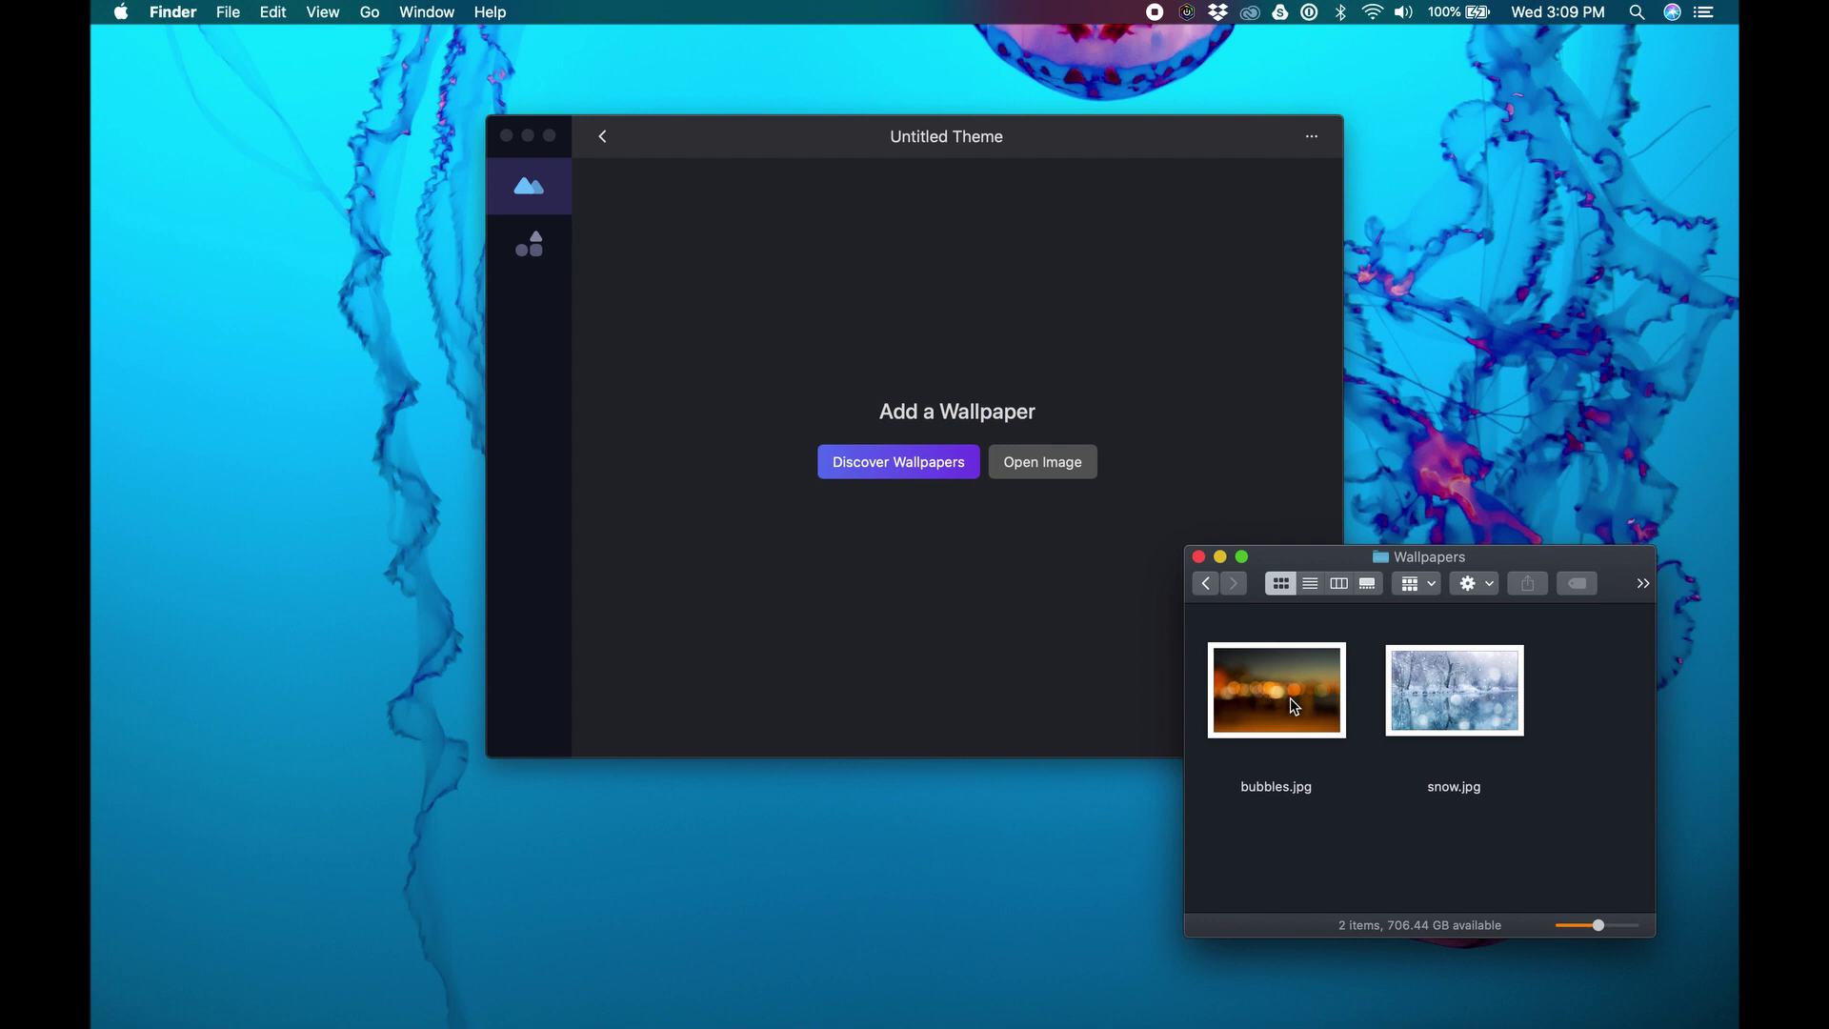
left_click_drag(1294, 707, 896, 477)
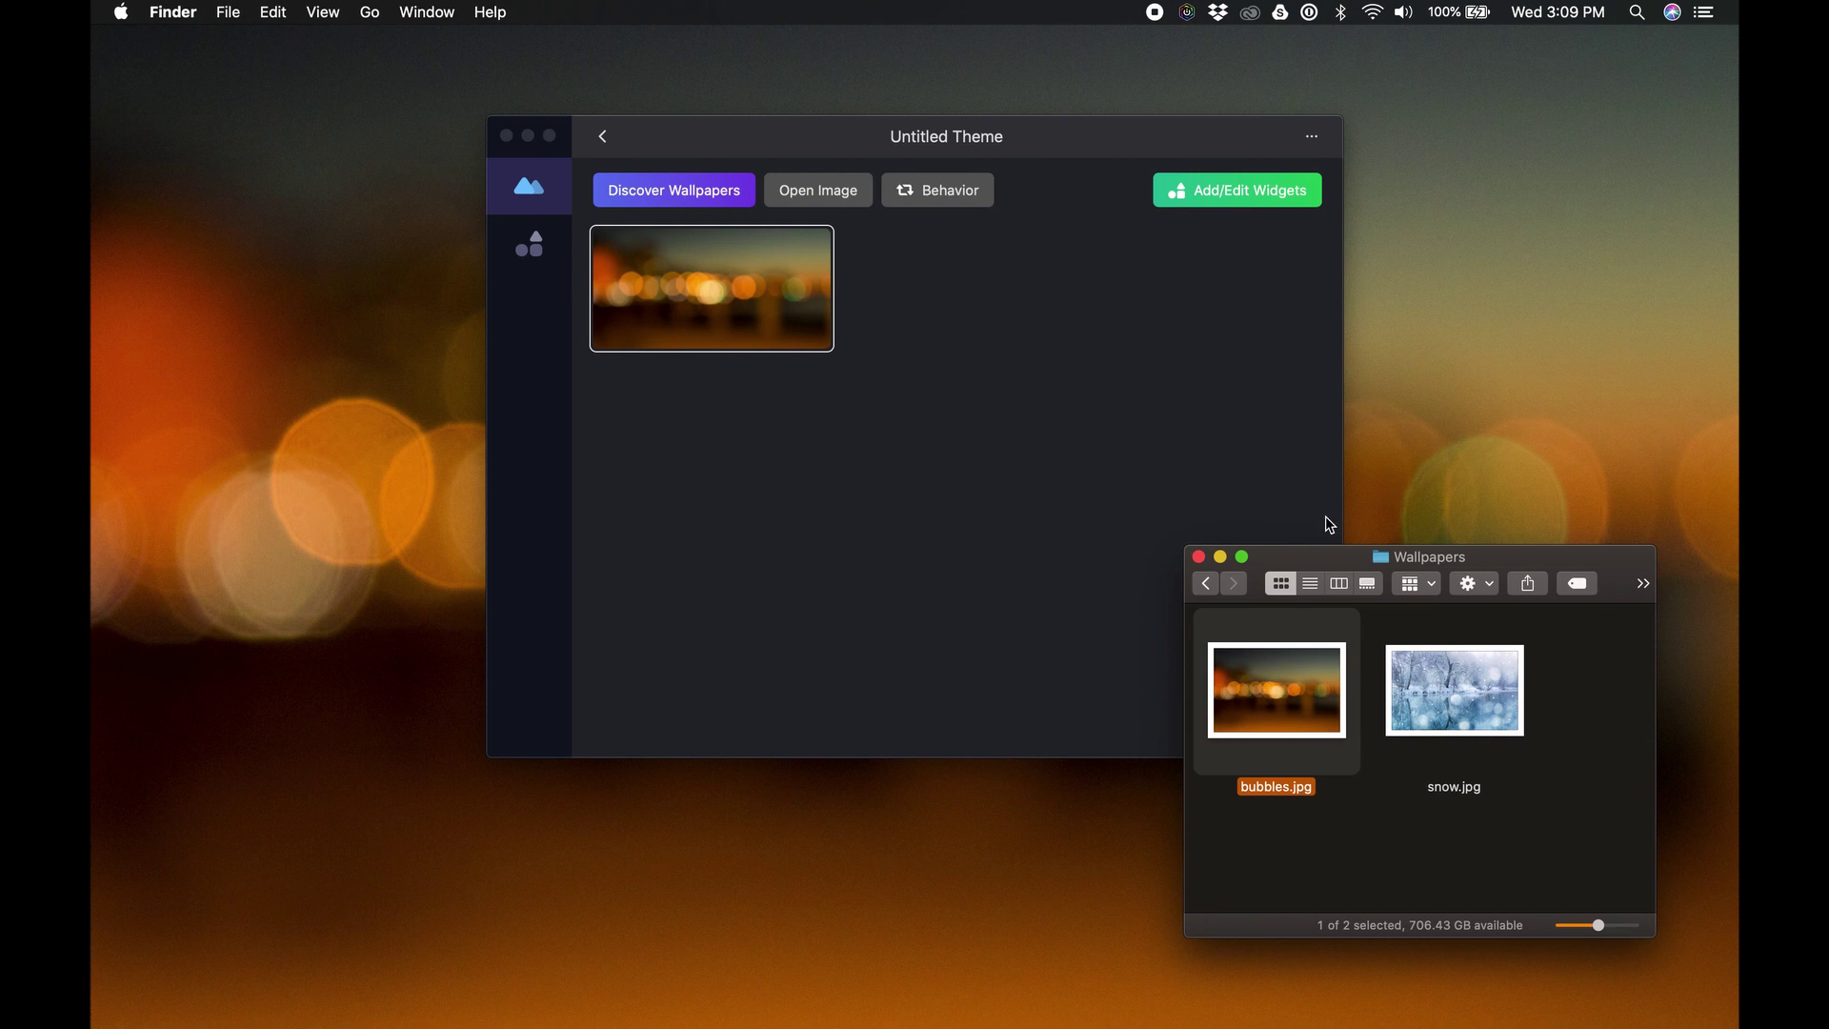
left_click(1222, 558)
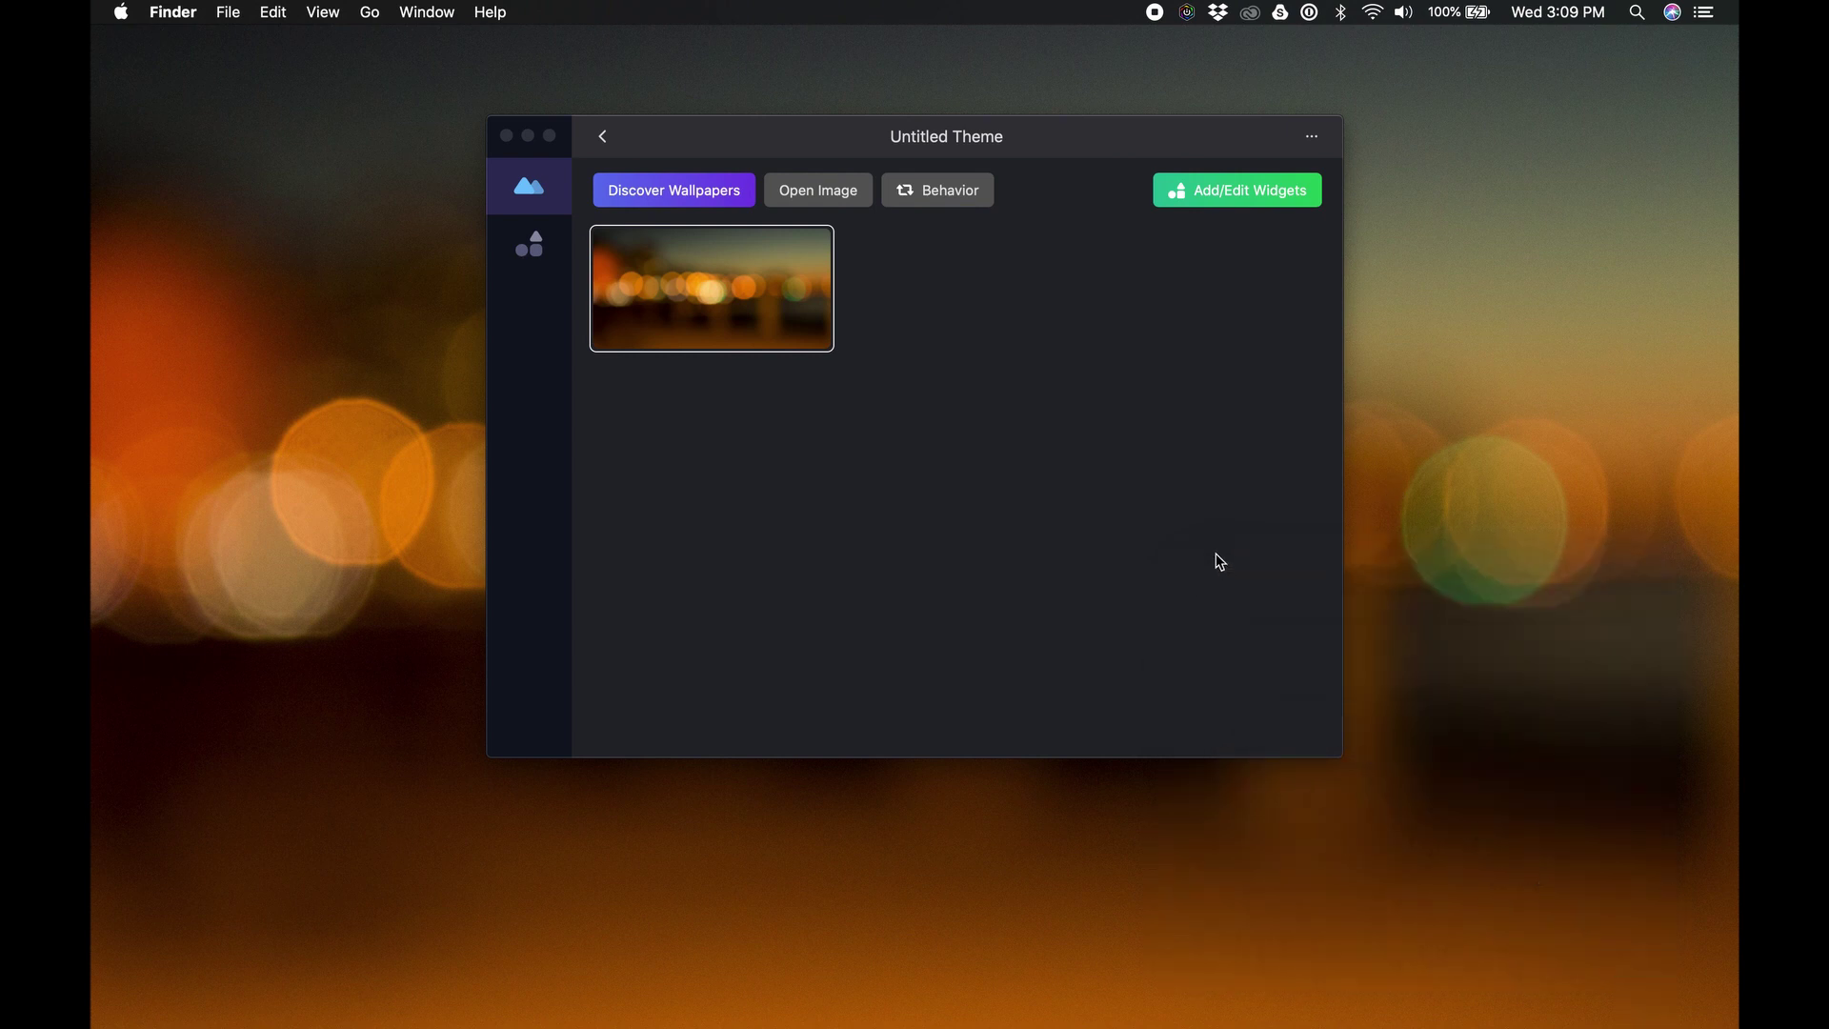
Step: Add an Info Disk widget near the middle of the wallpaper and enlarge it slightly
left_click(1232, 190)
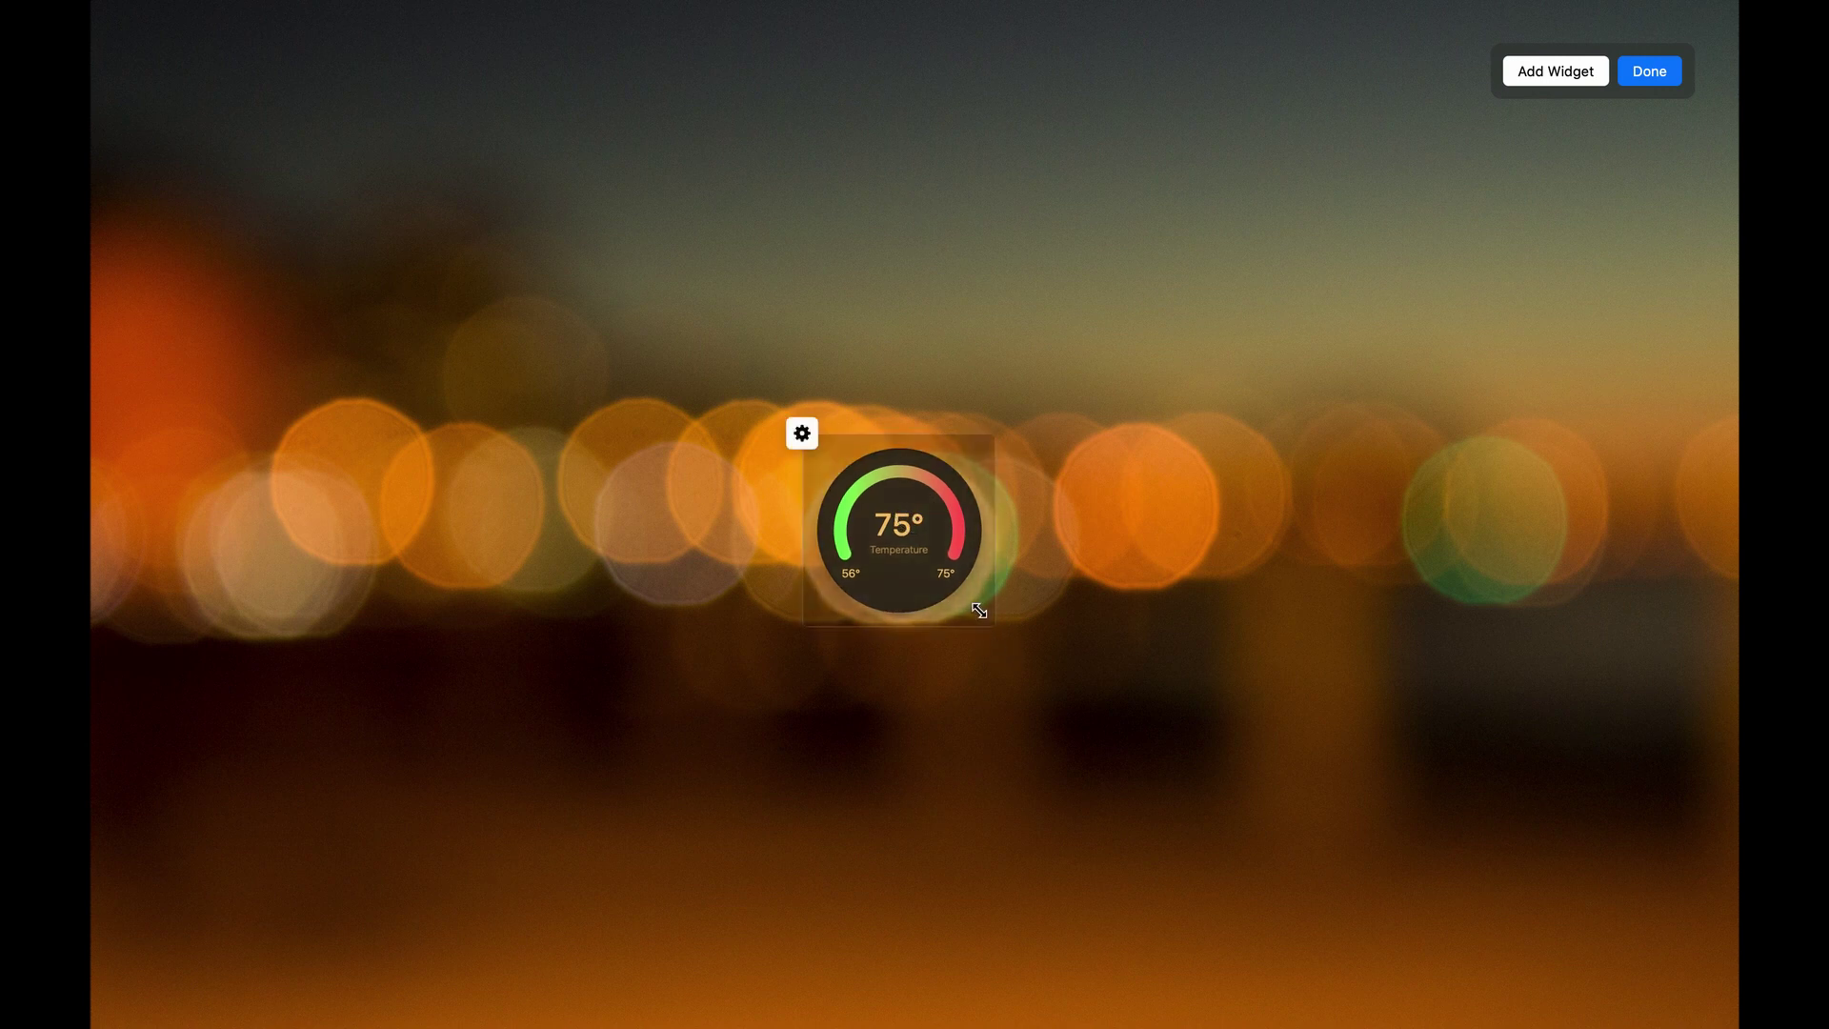
left_click_drag(982, 613, 994, 621)
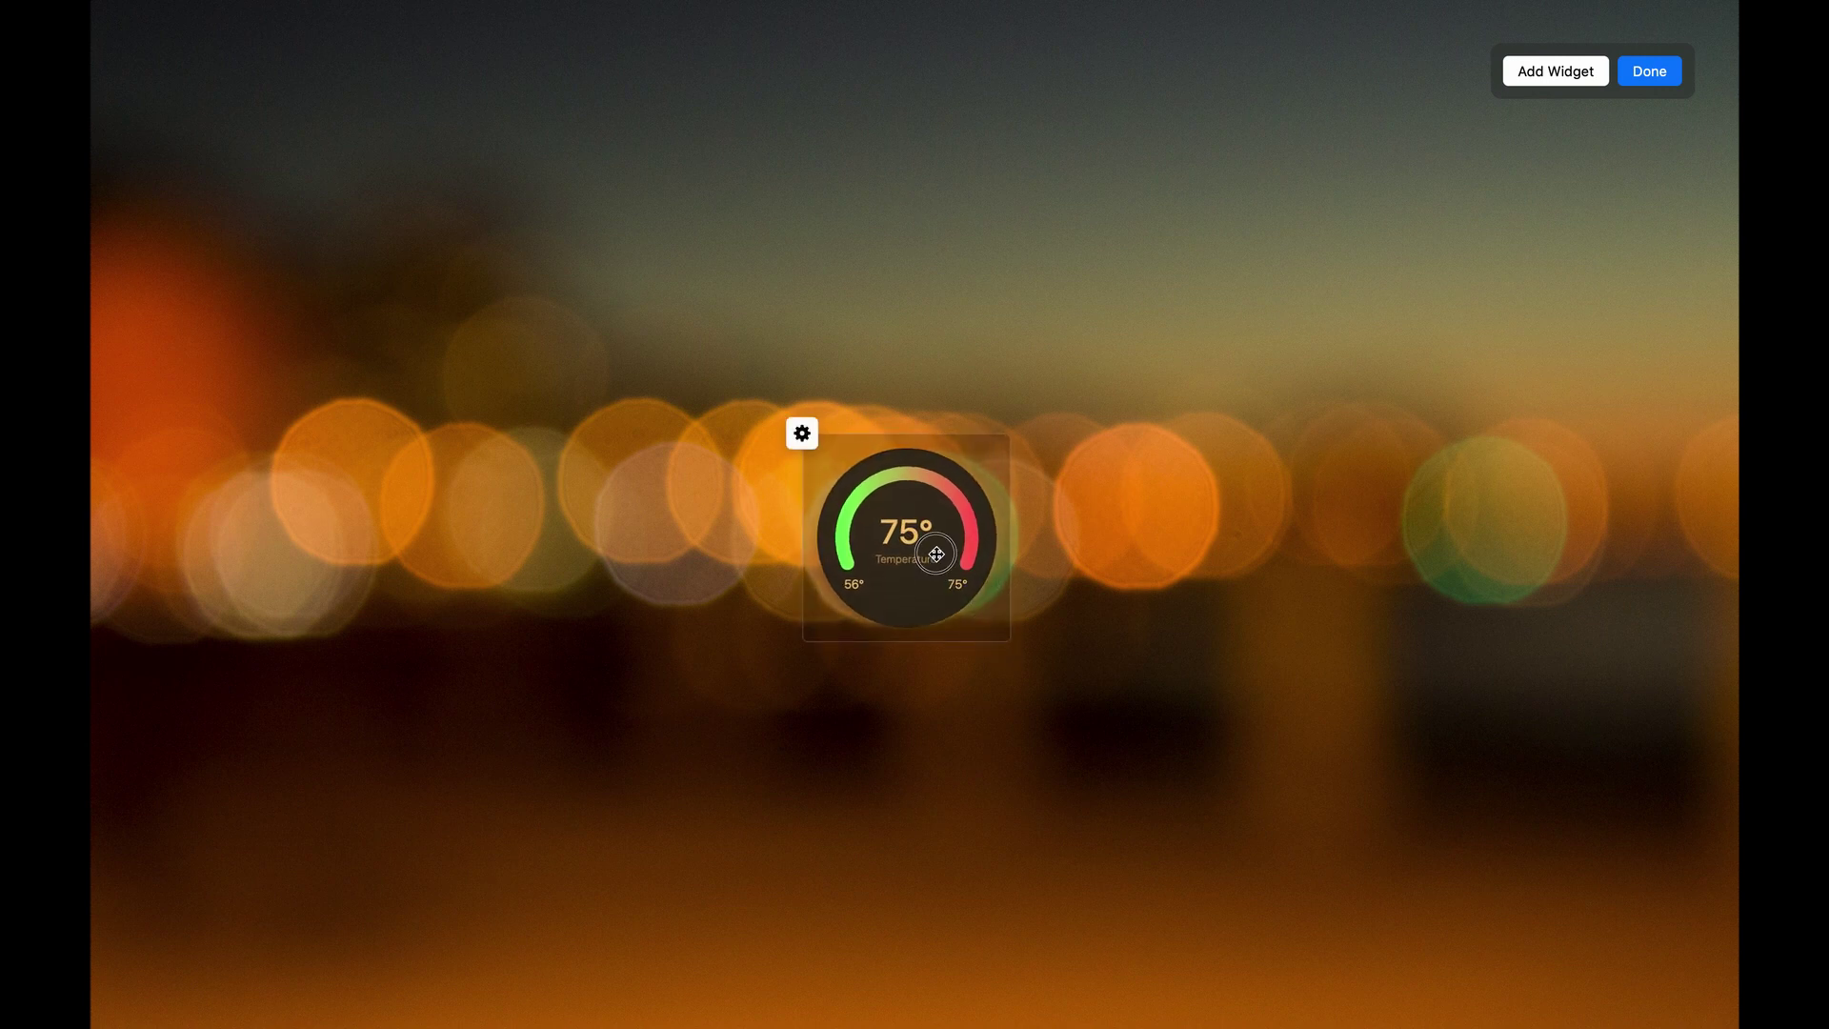
left_click_drag(931, 547, 934, 550)
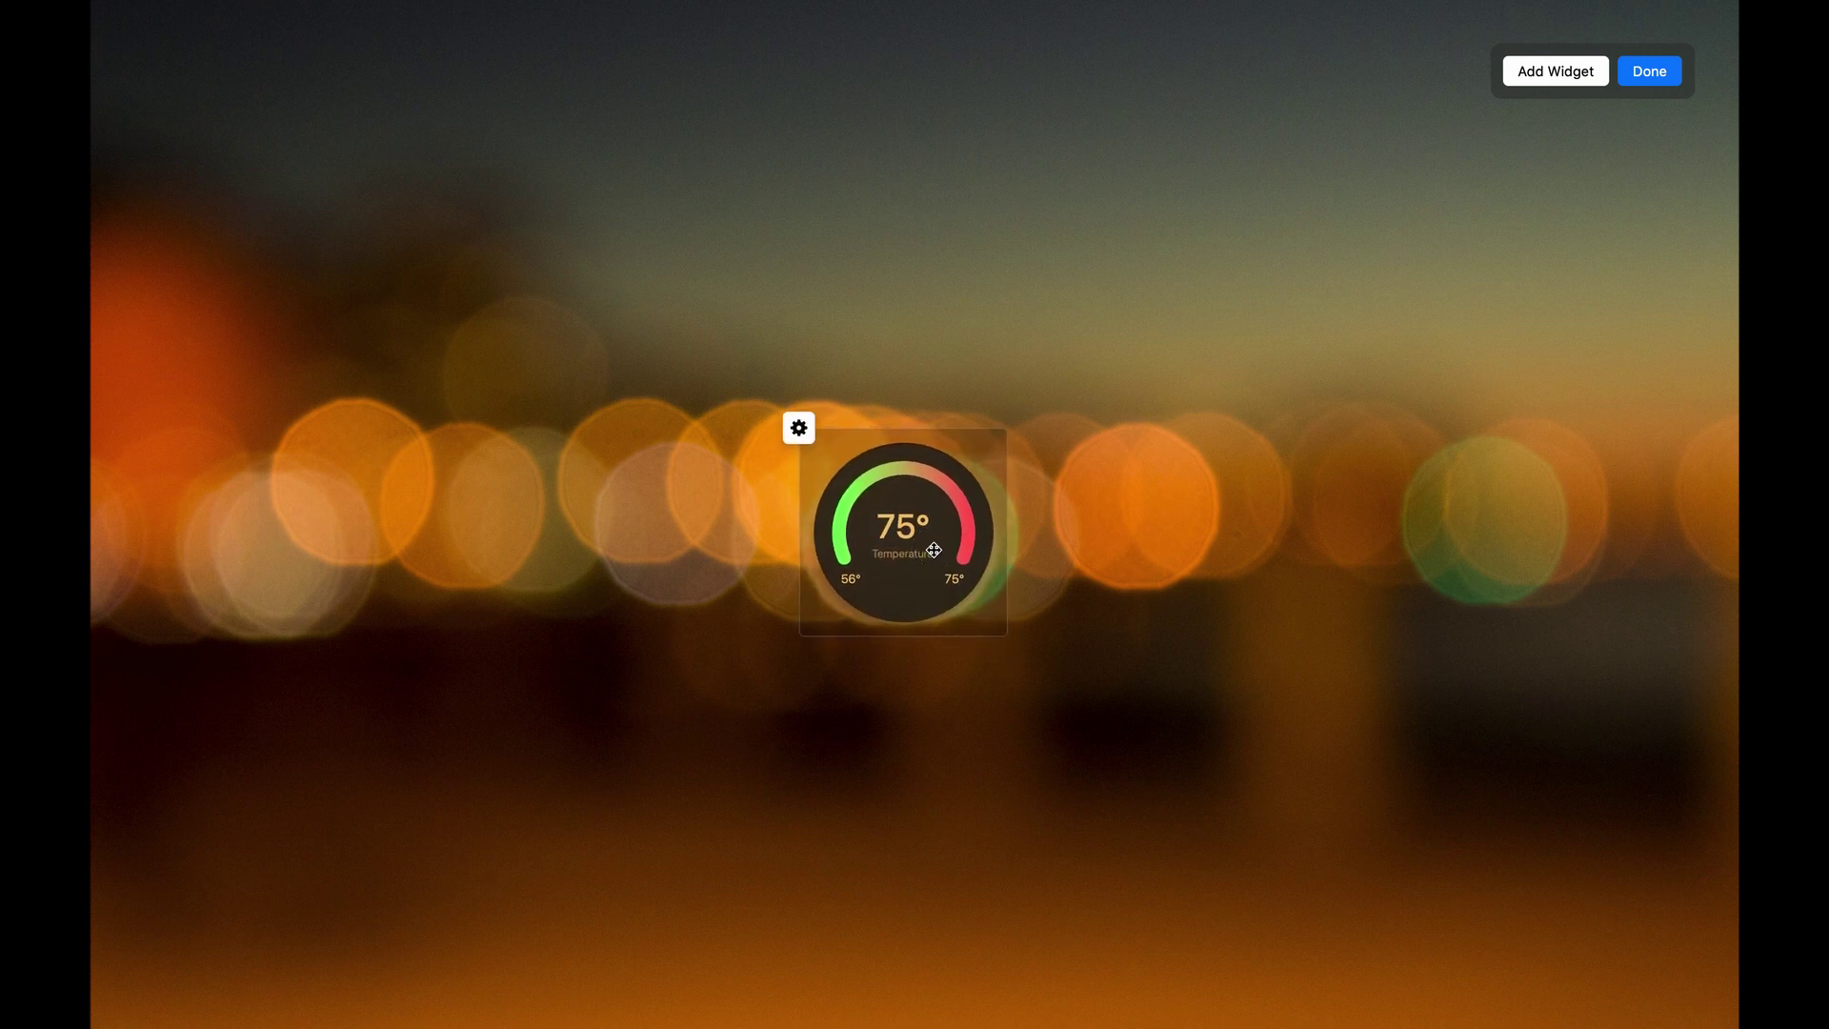
Step: Set the Info Disk widget's type to Weather
left_click(798, 428)
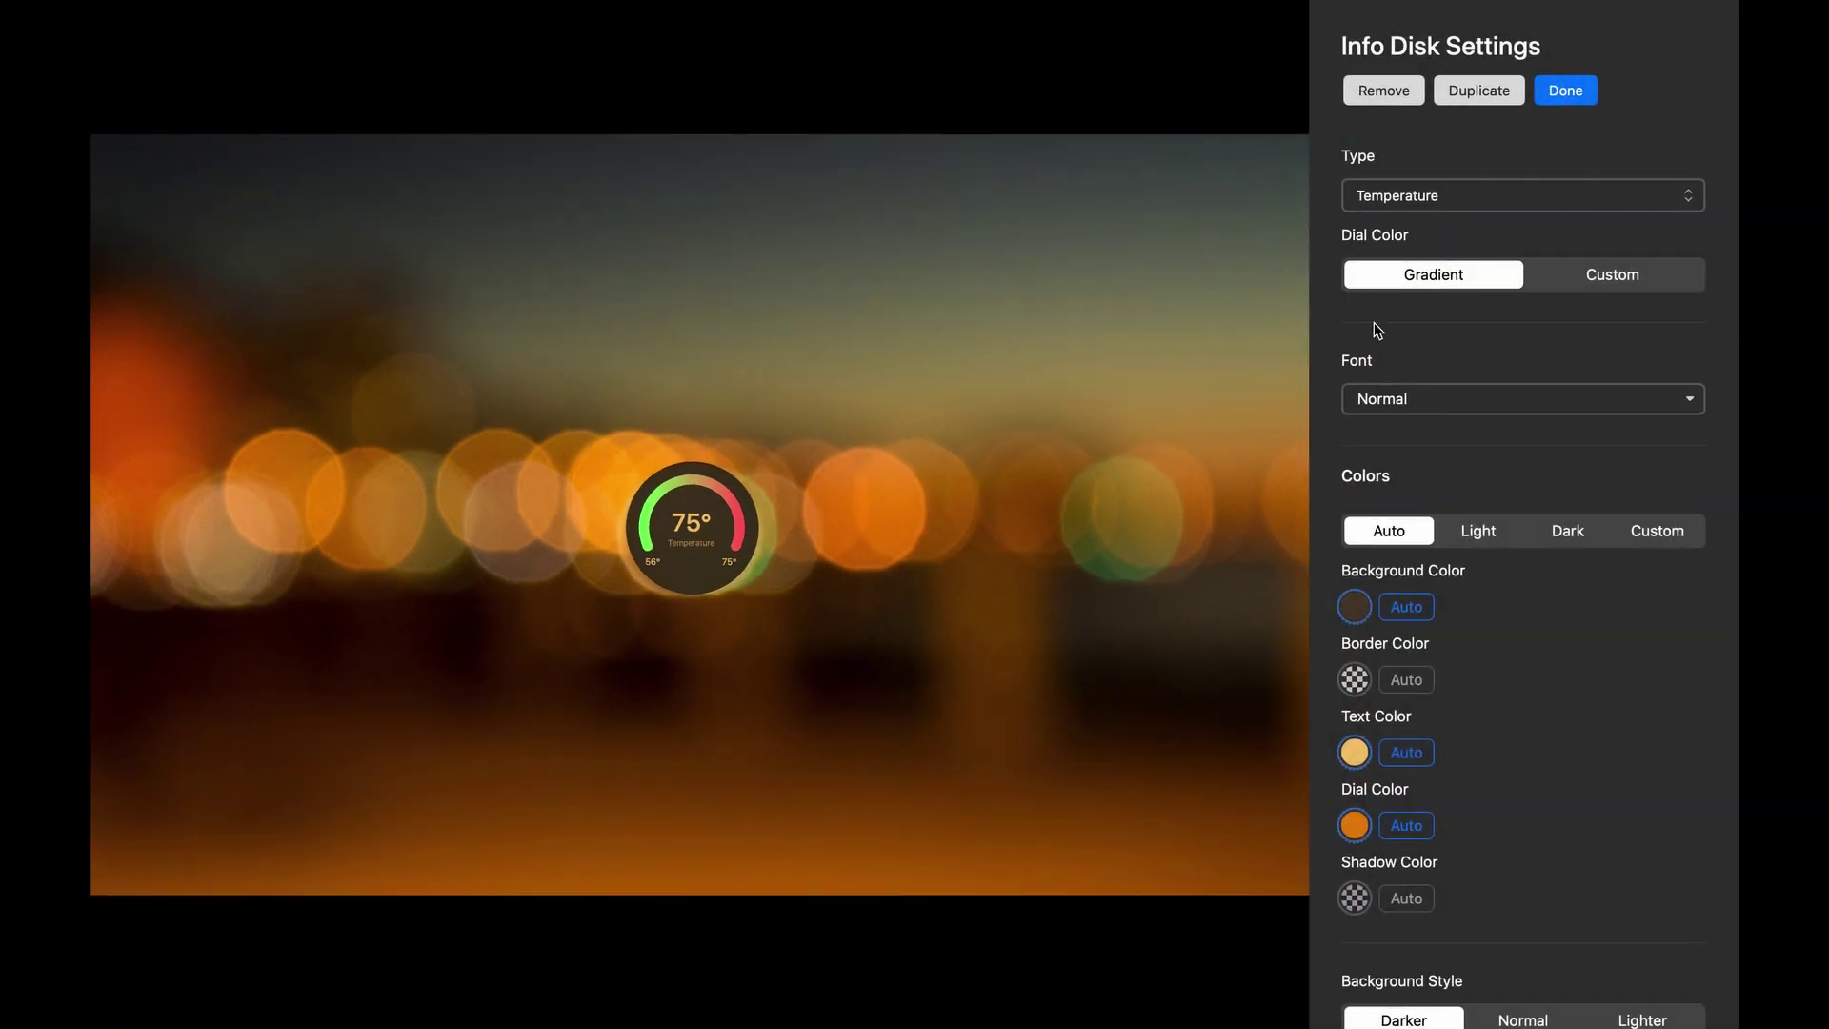
left_click(1387, 196)
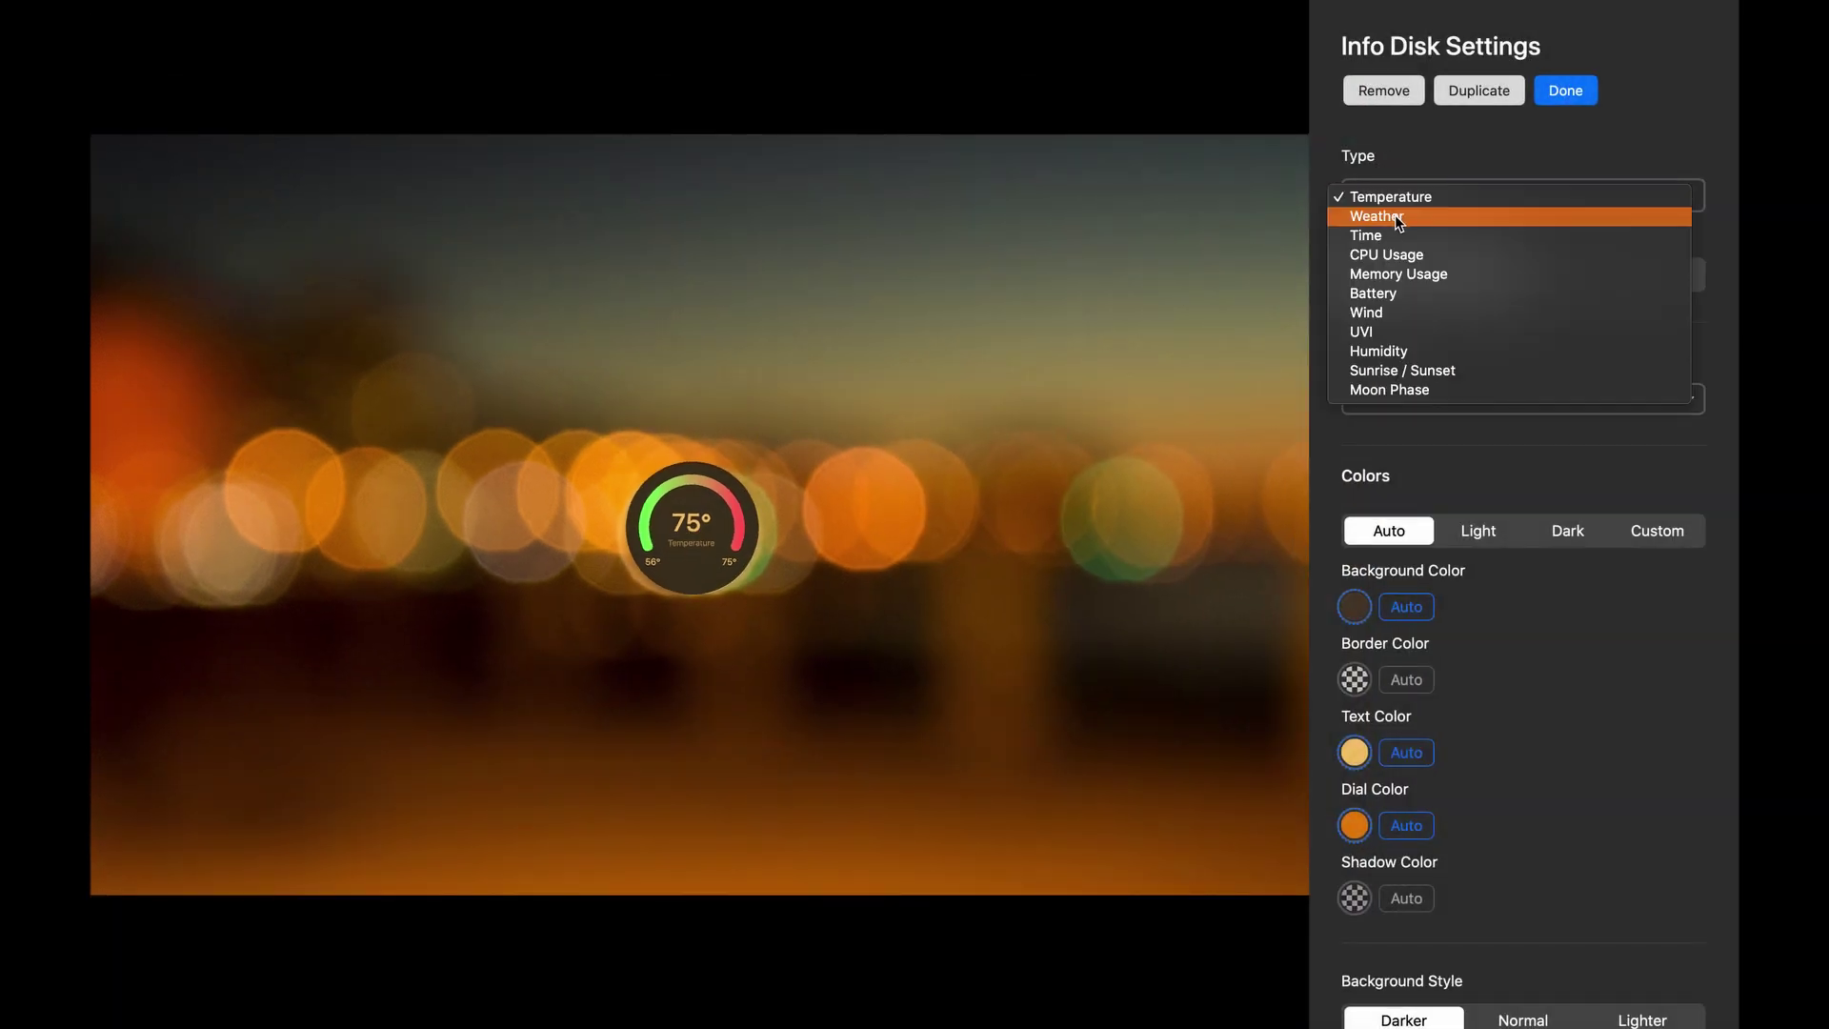
left_click(1395, 215)
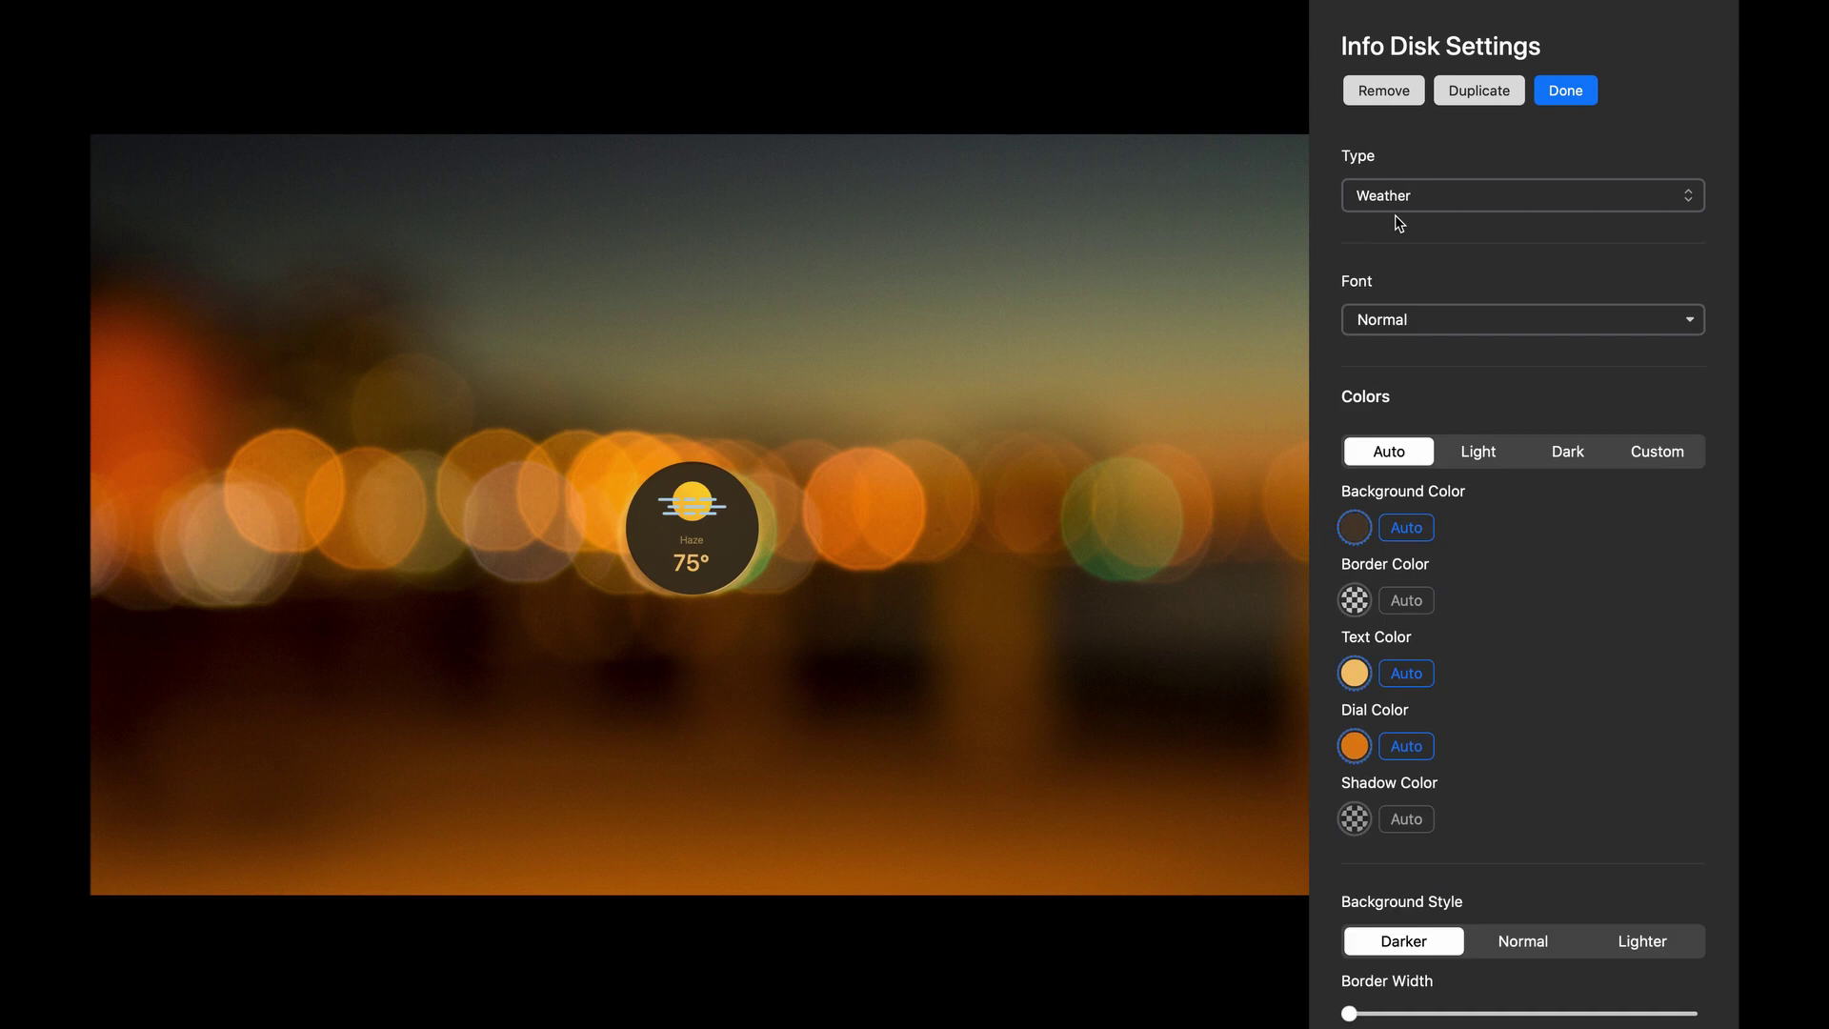
Step: Set the Weather disk's border color to Light Vibrant and its border width to about a tenth of the range
scroll(1551, 604, "down", 2)
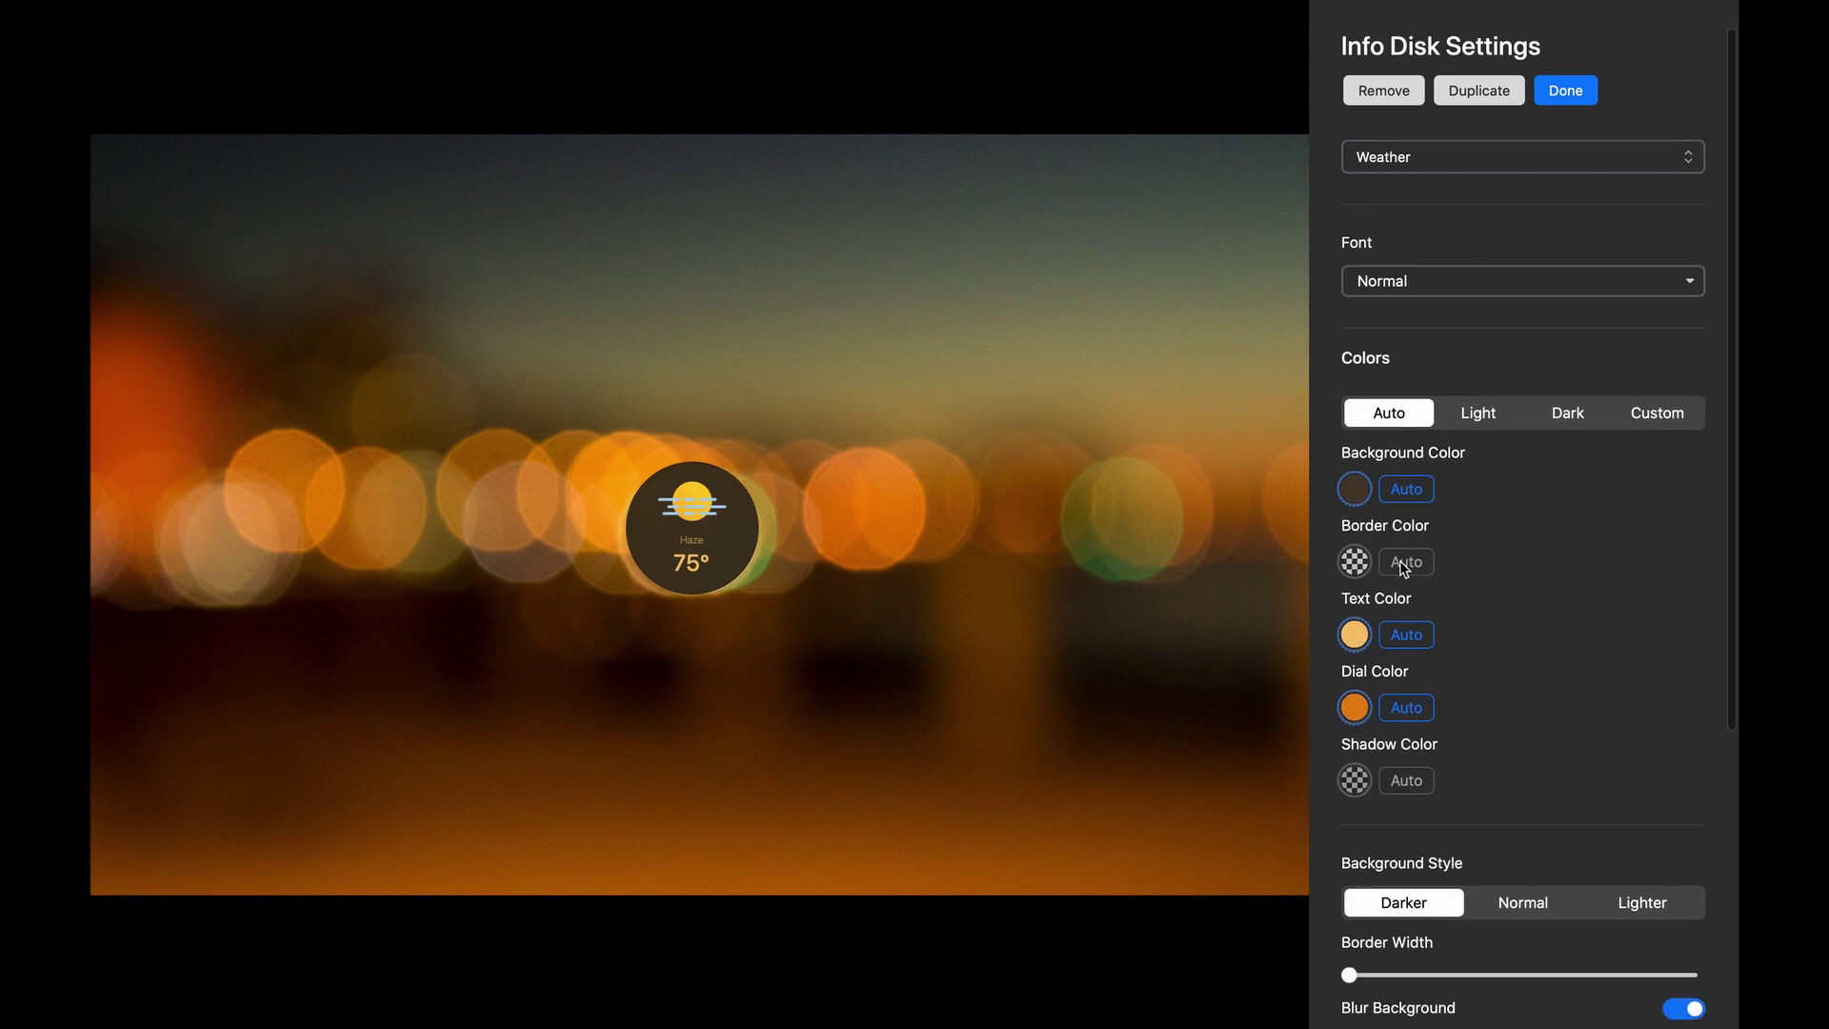
left_click(1399, 560)
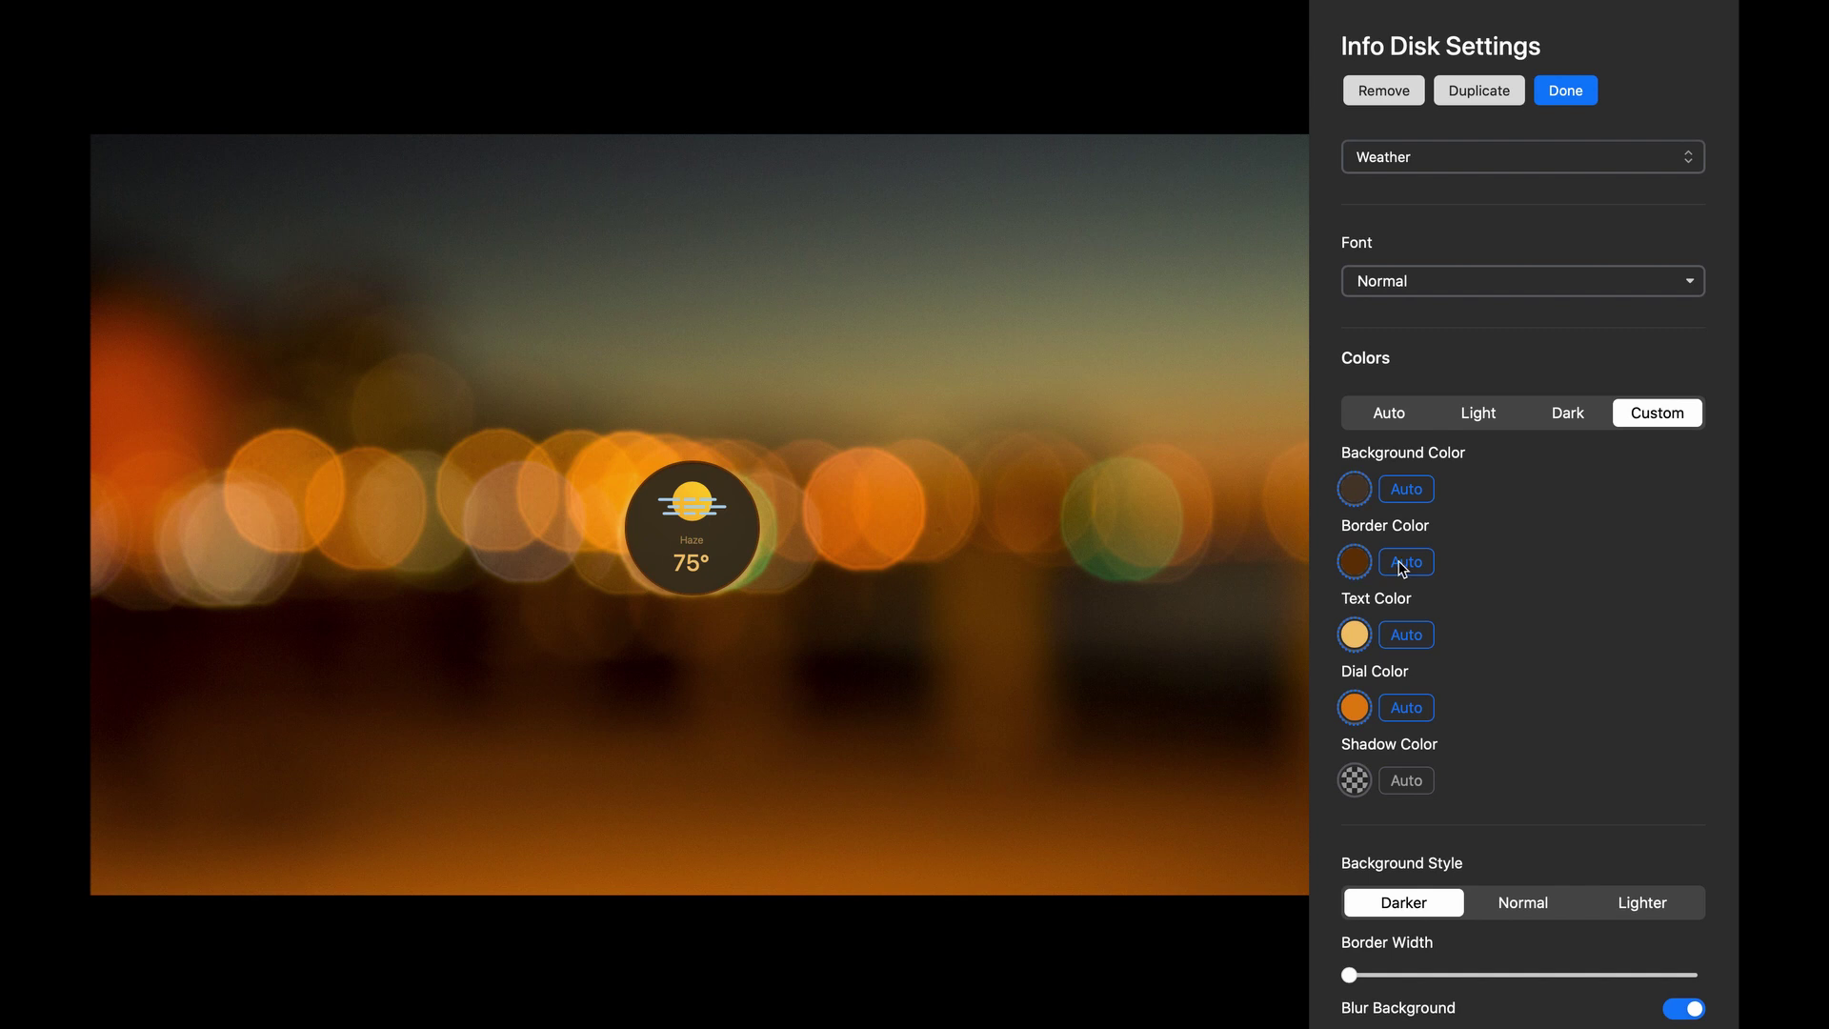
left_click(1361, 561)
left_click(1431, 621)
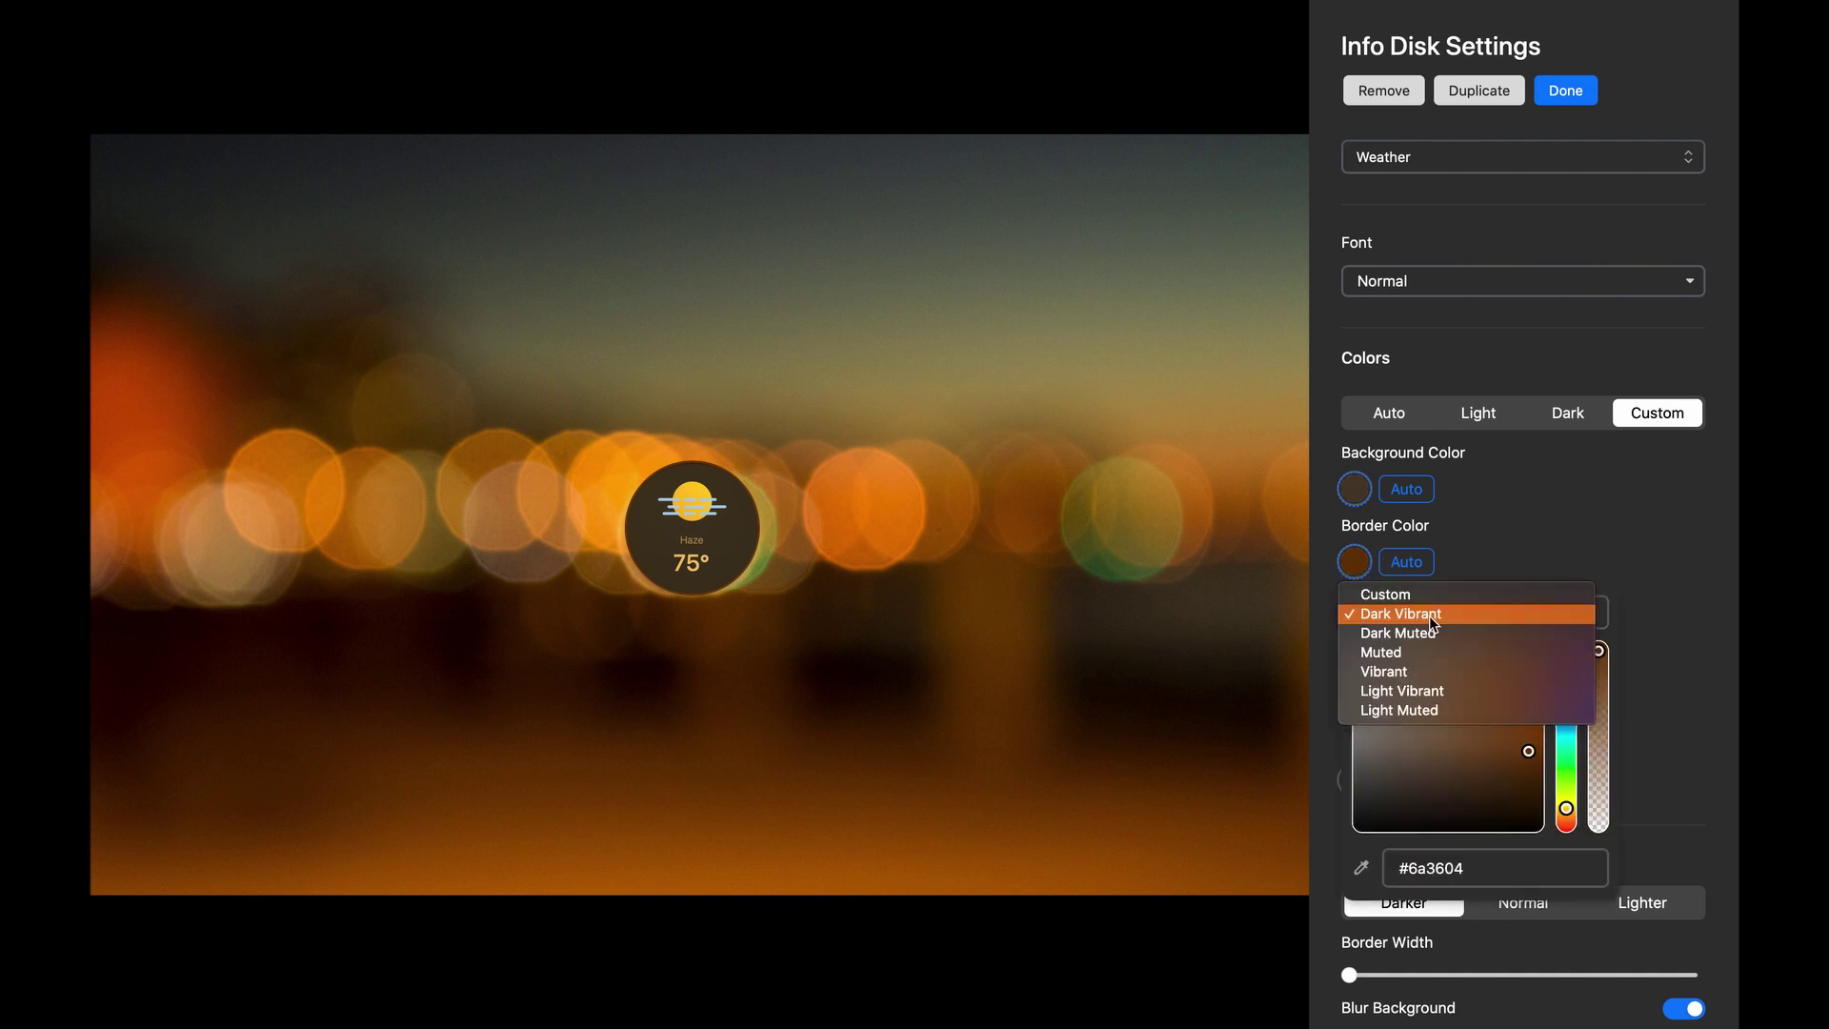
left_click(1423, 694)
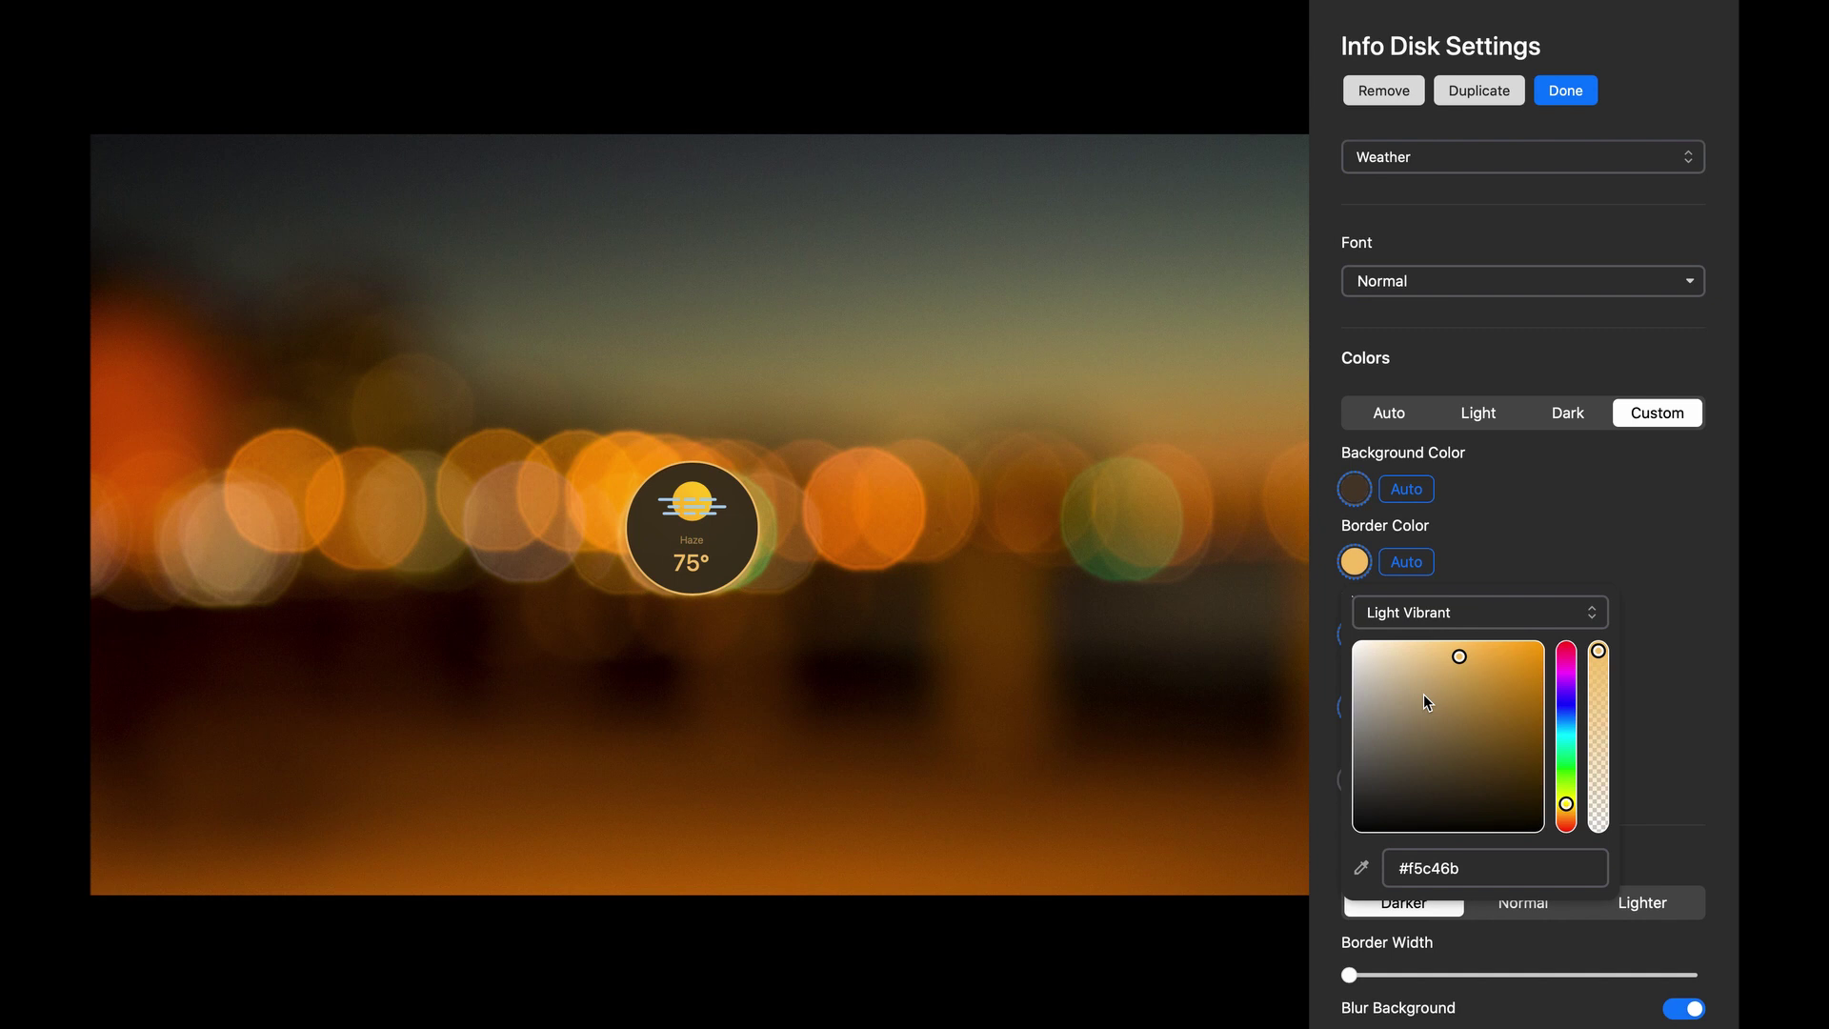
left_click(1571, 557)
scroll(1574, 556, "down", 4)
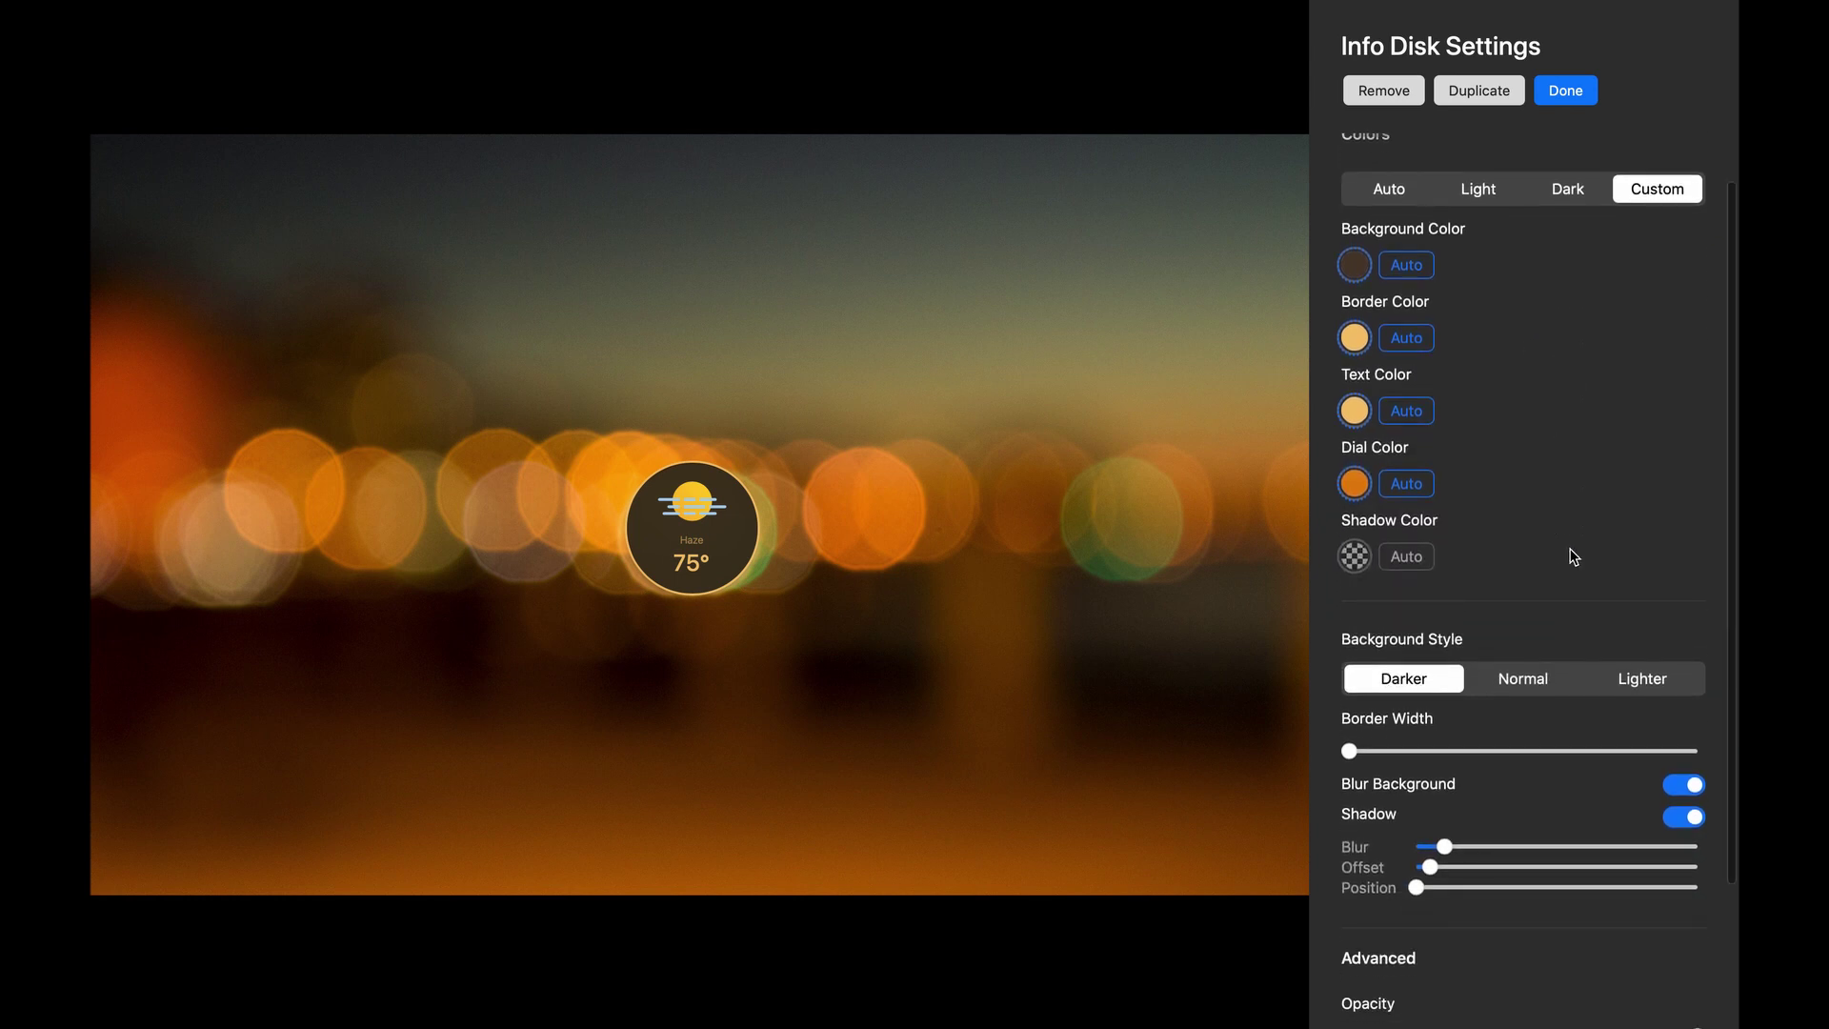
left_click_drag(1359, 760, 1387, 753)
Step: Set the Weather disk's background color to #4d3b2a with about 60% opacity
scroll(1531, 457, "up", 3)
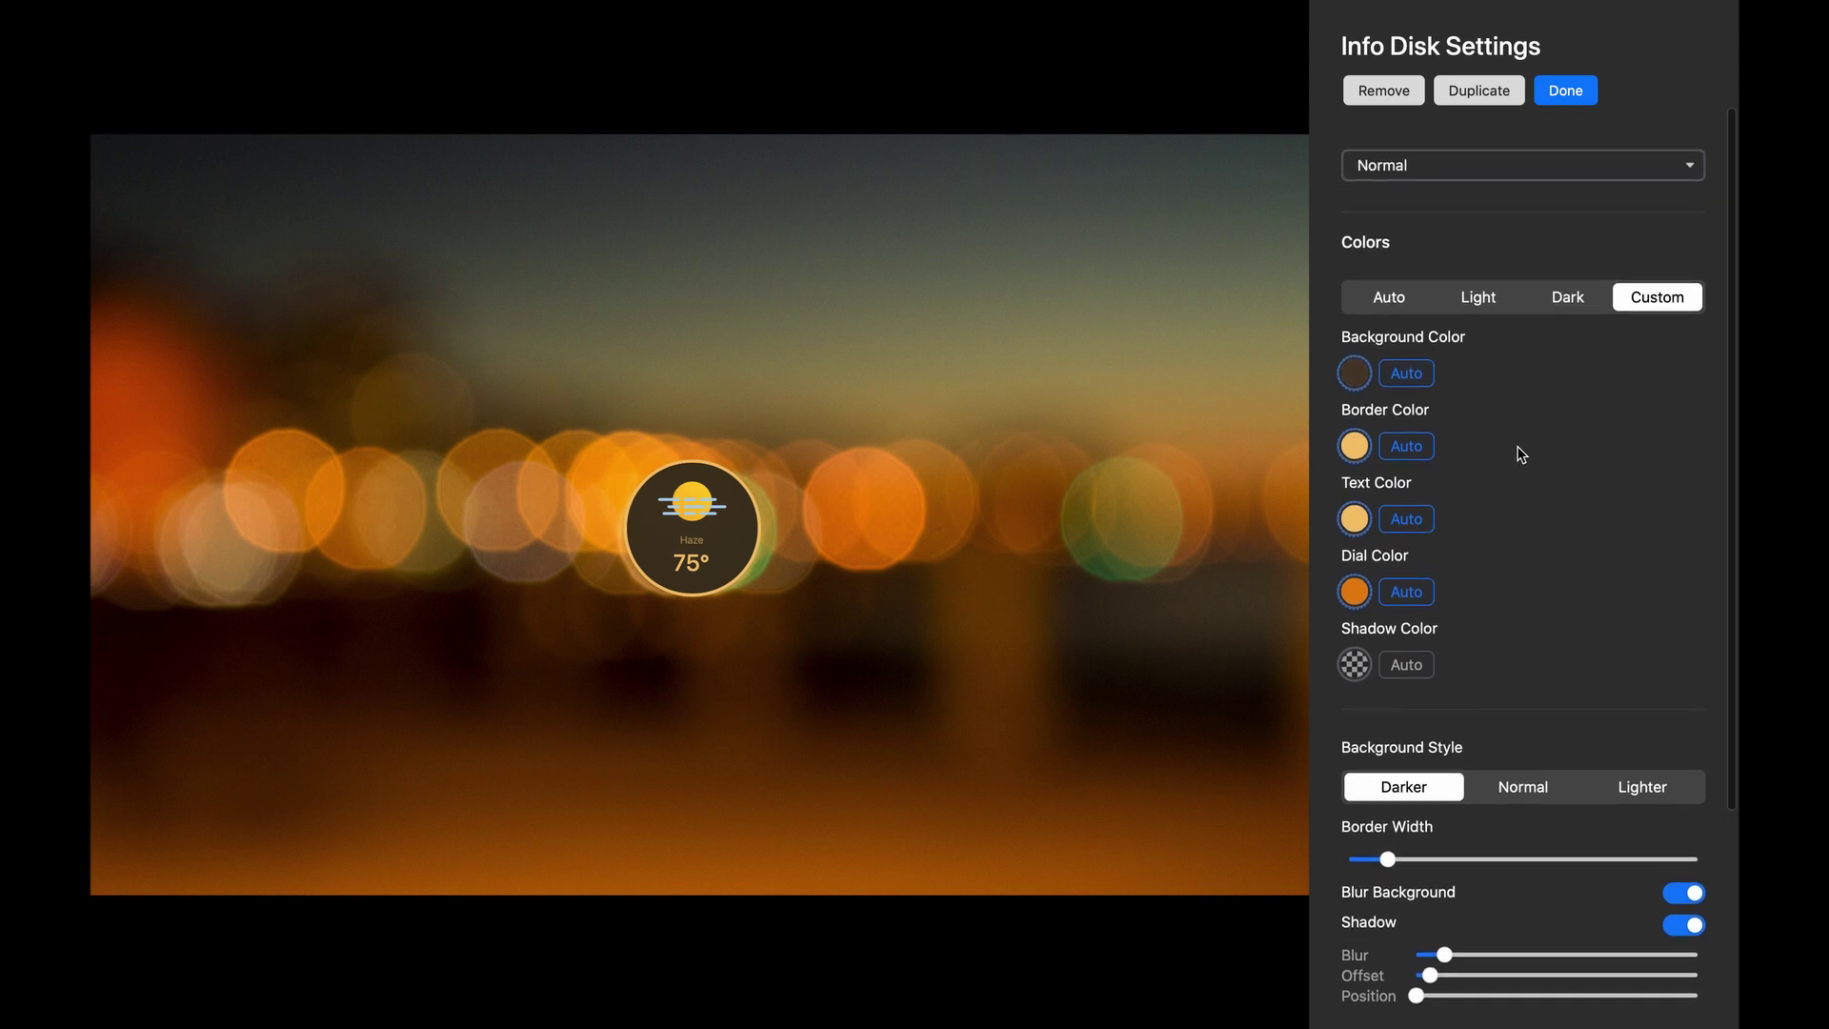
left_click(1354, 373)
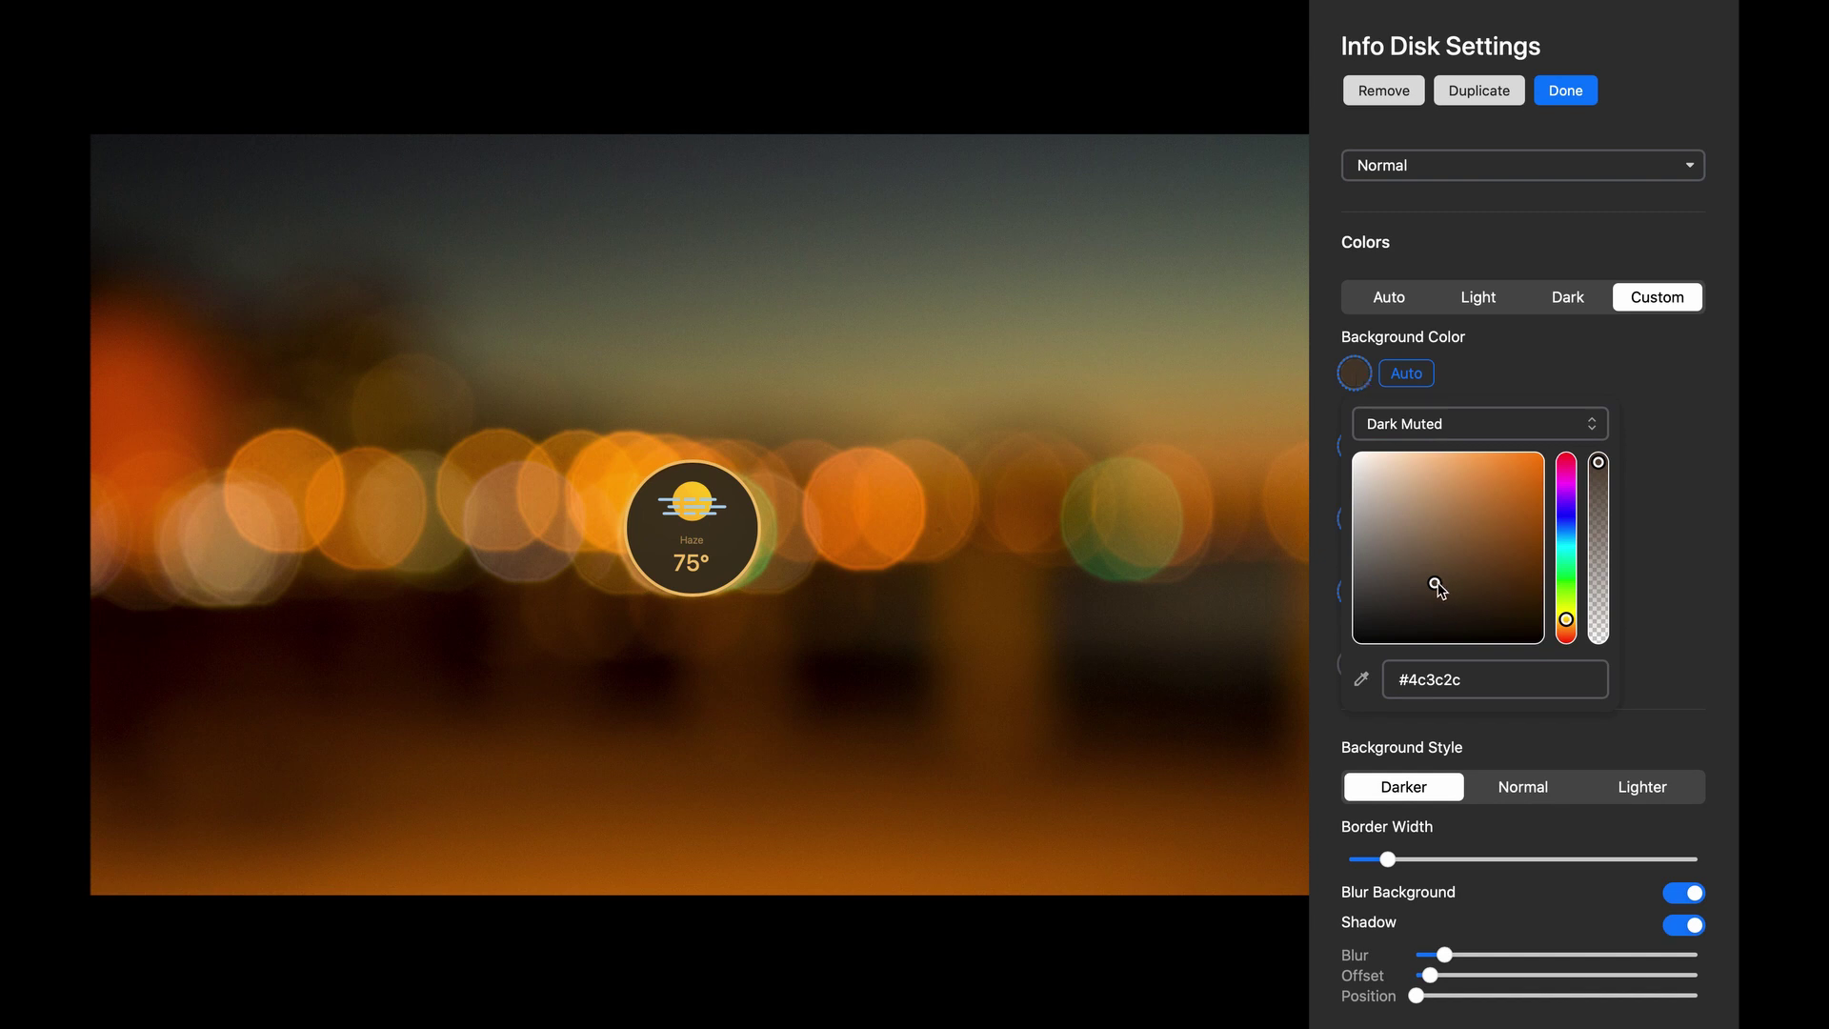
left_click_drag(1436, 584, 1442, 584)
left_click_drag(1601, 473, 1598, 536)
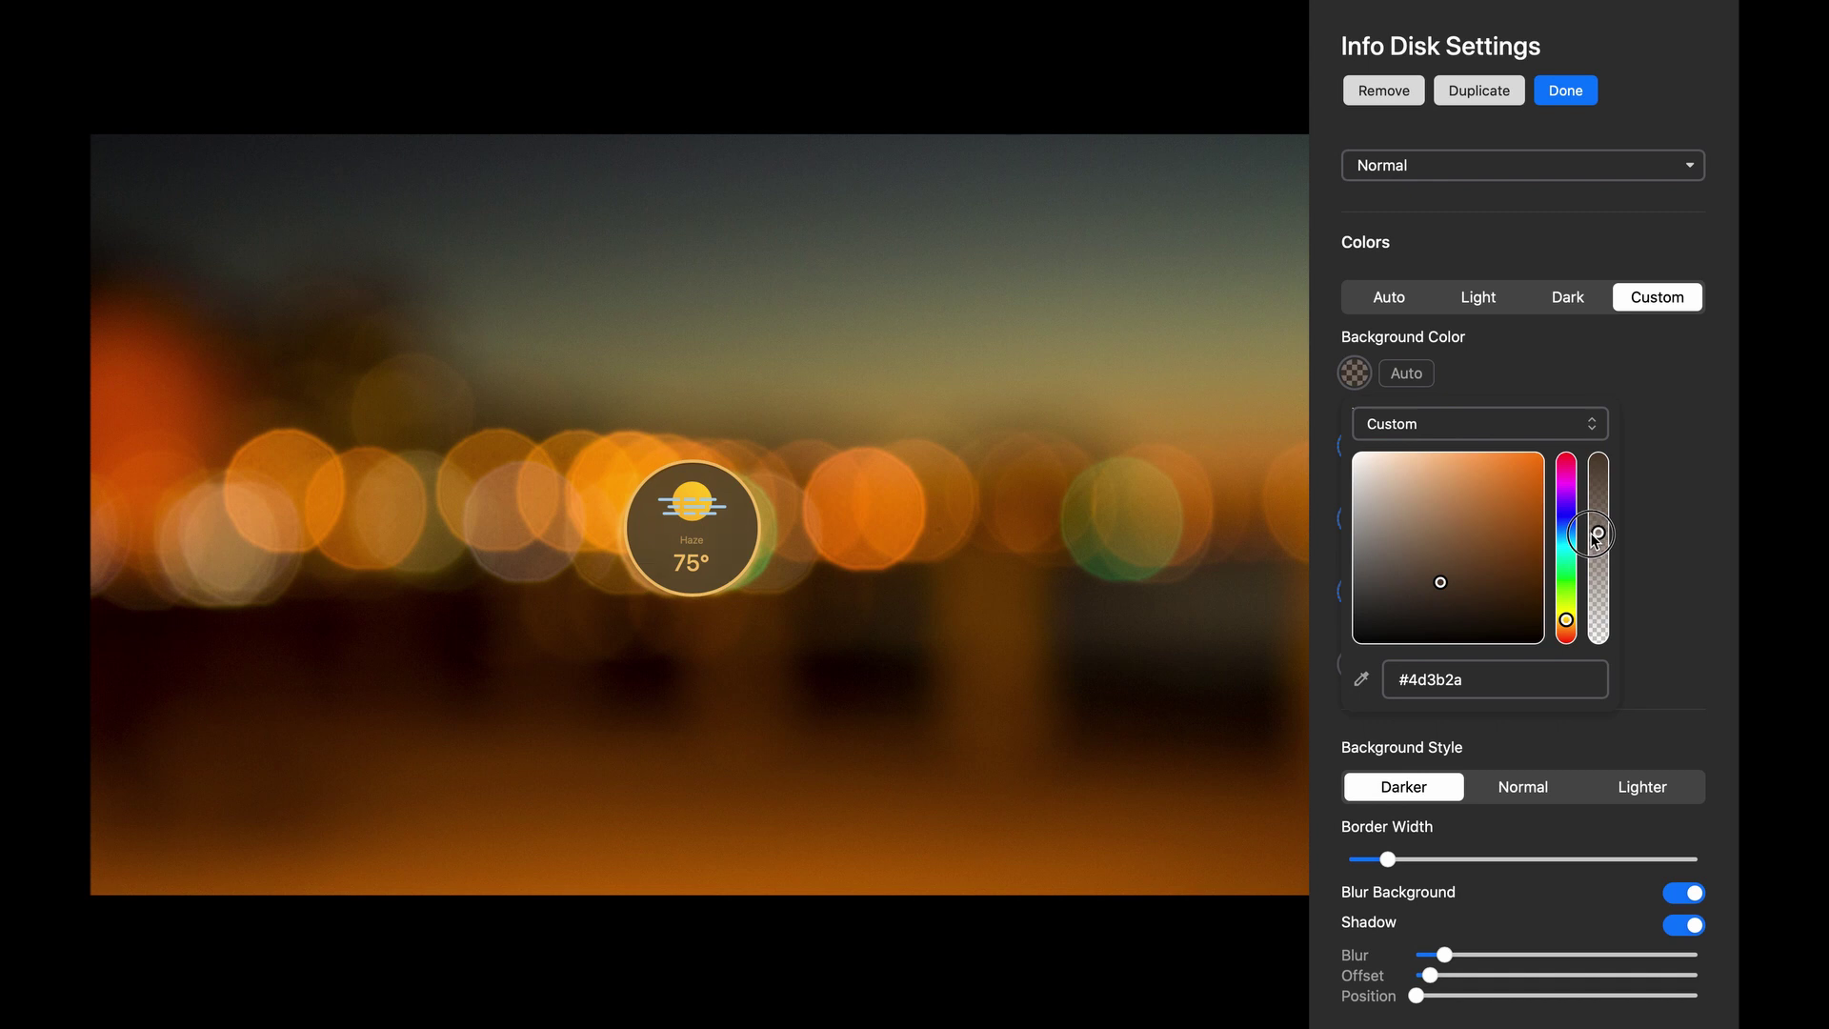
left_click_drag(1595, 535, 1593, 529)
left_click(1673, 583)
scroll(1673, 584, "down", 3)
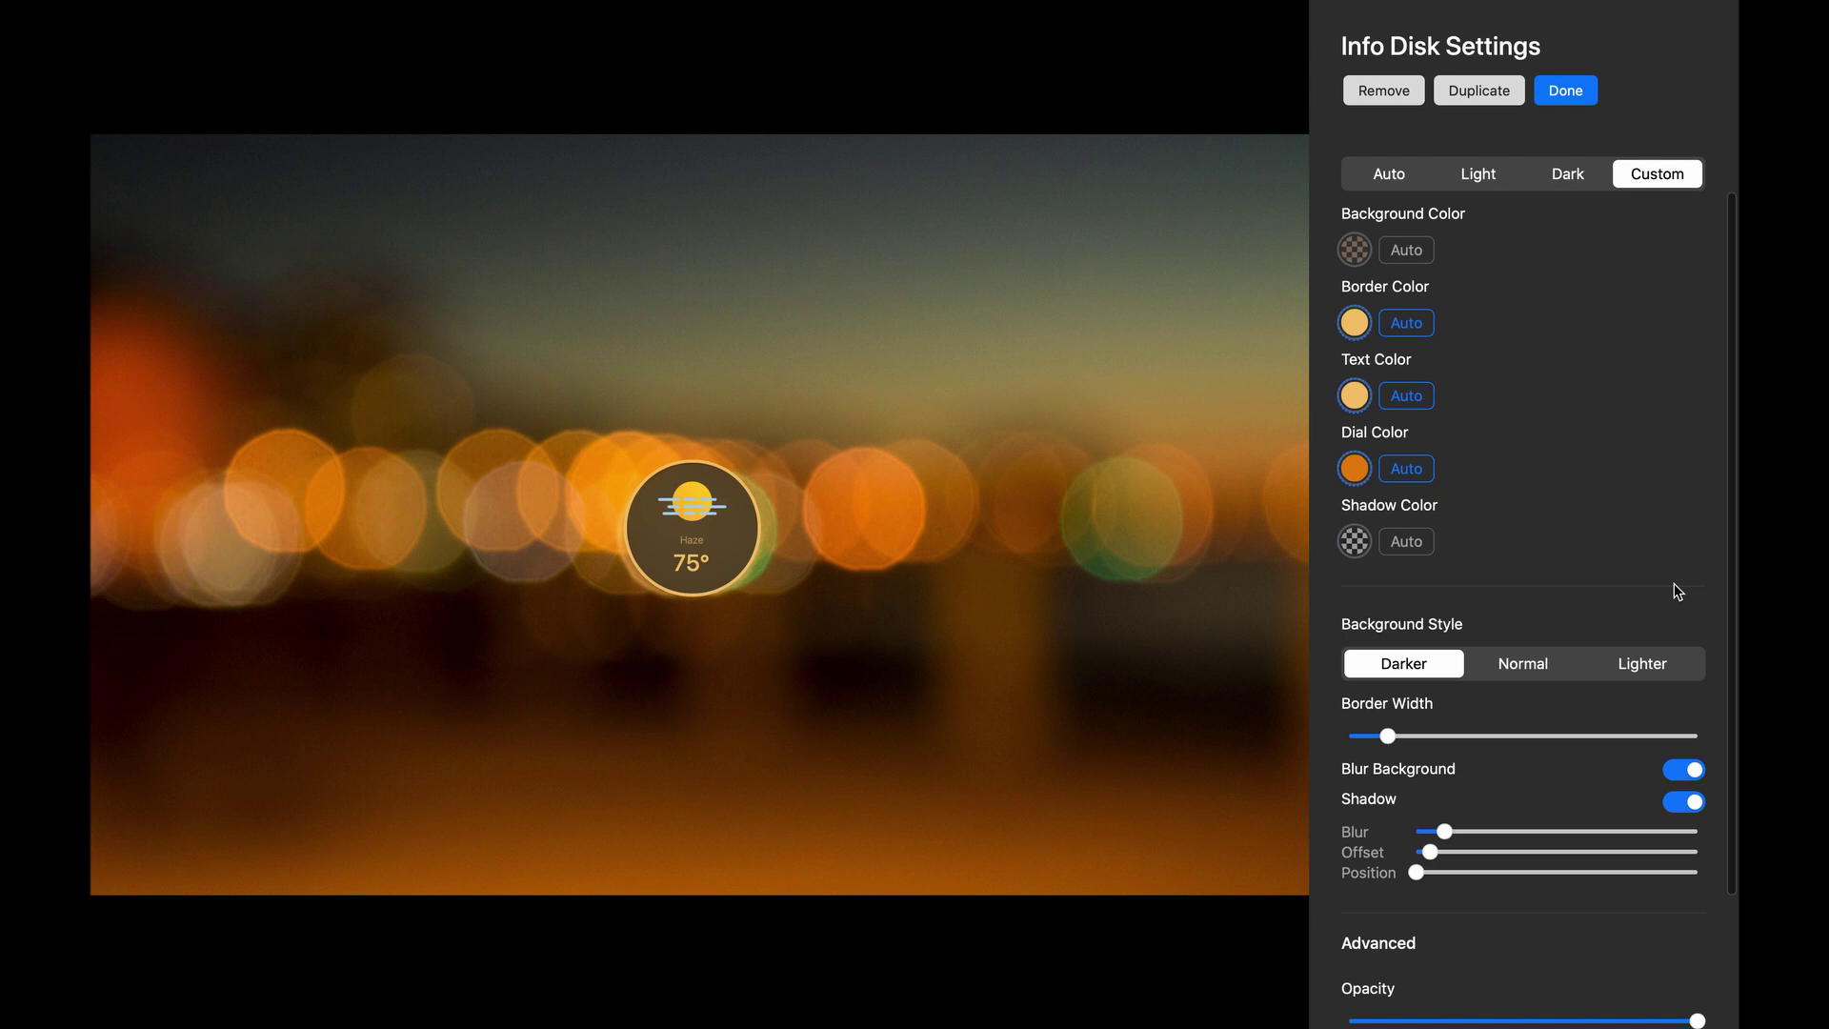
Step: Duplicate the Weather disk, placing the copy to its left with its type set to Battery
scroll(1675, 585, "up", 6)
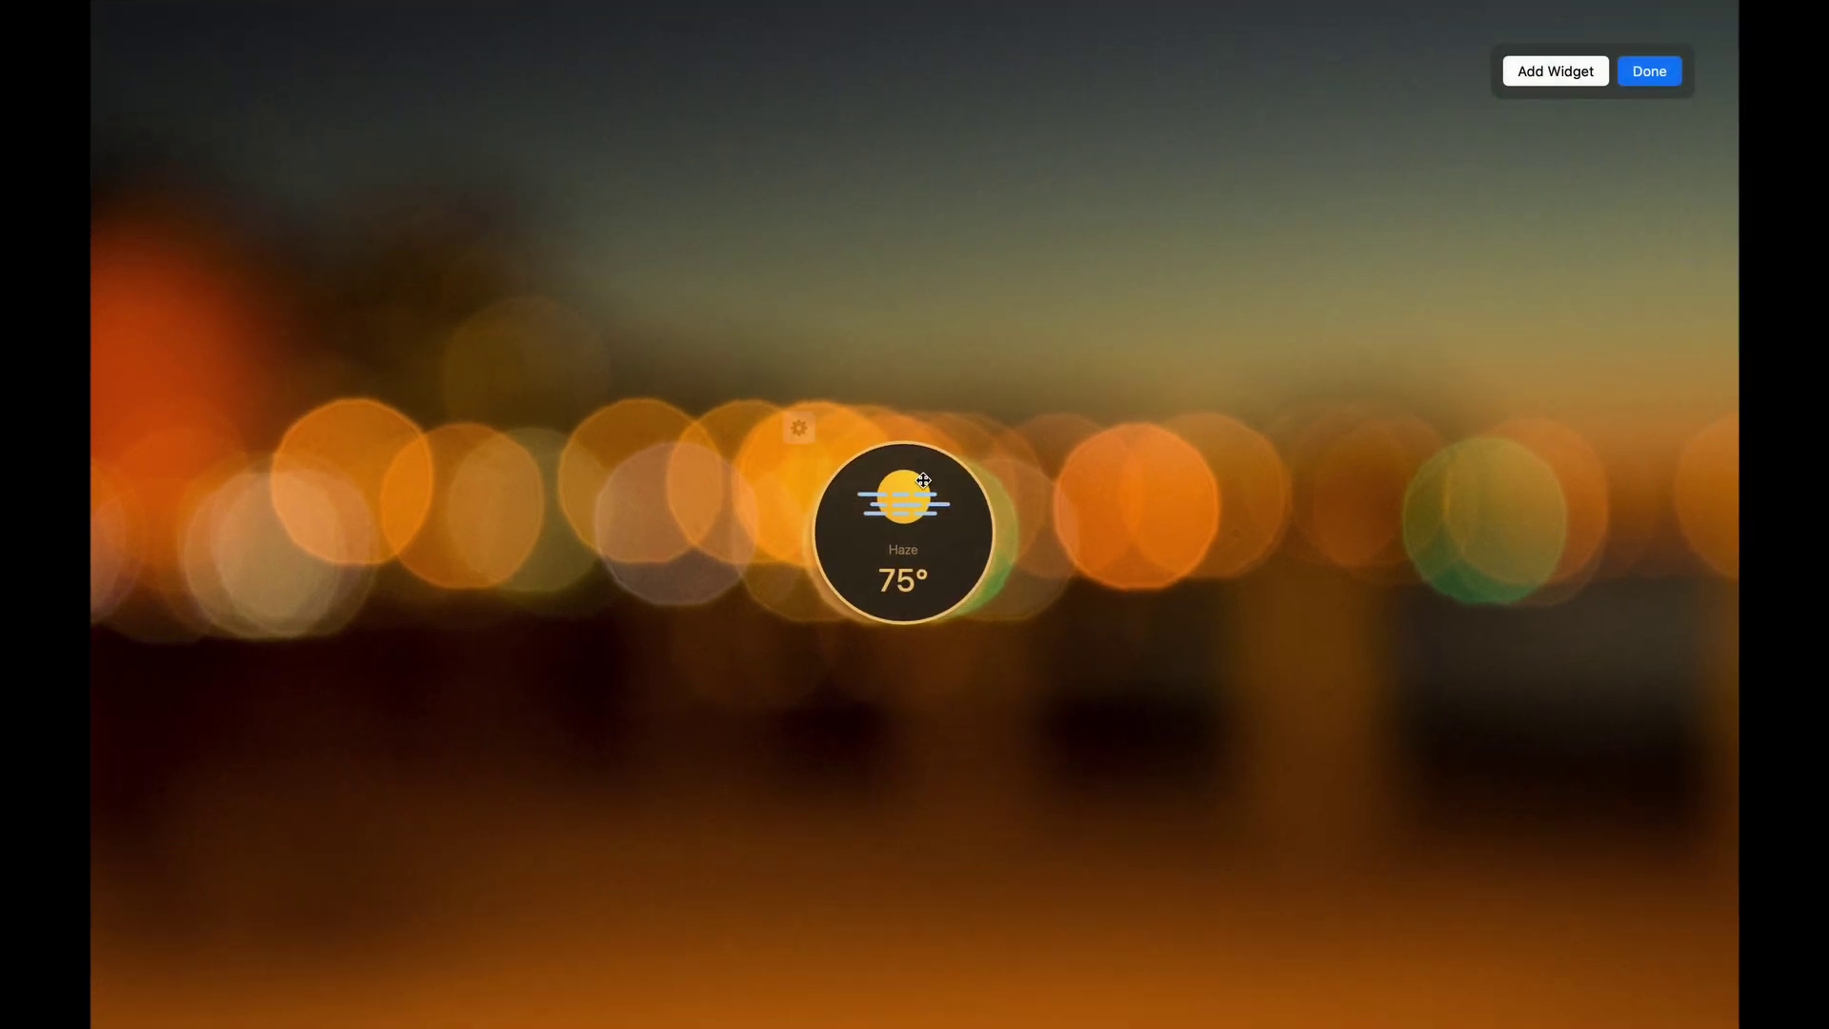
mouse_move(933, 539)
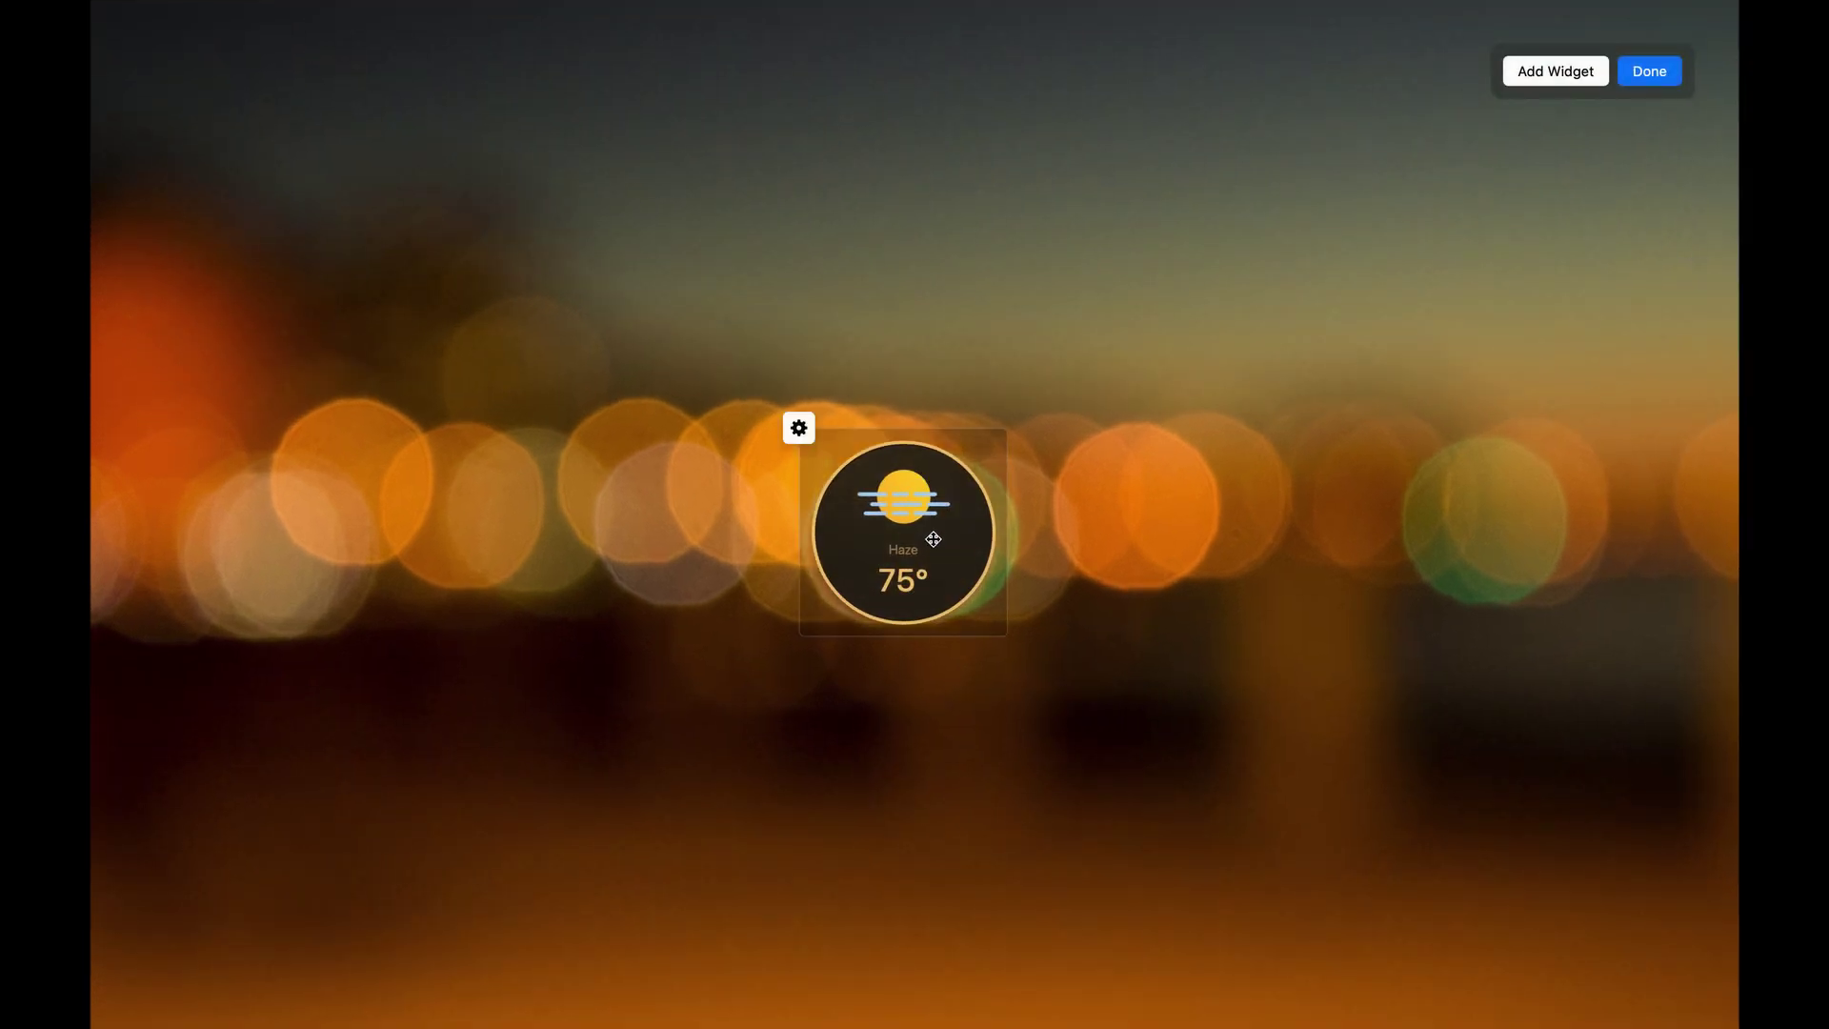
left_click_drag(932, 539, 672, 503)
left_click(545, 385)
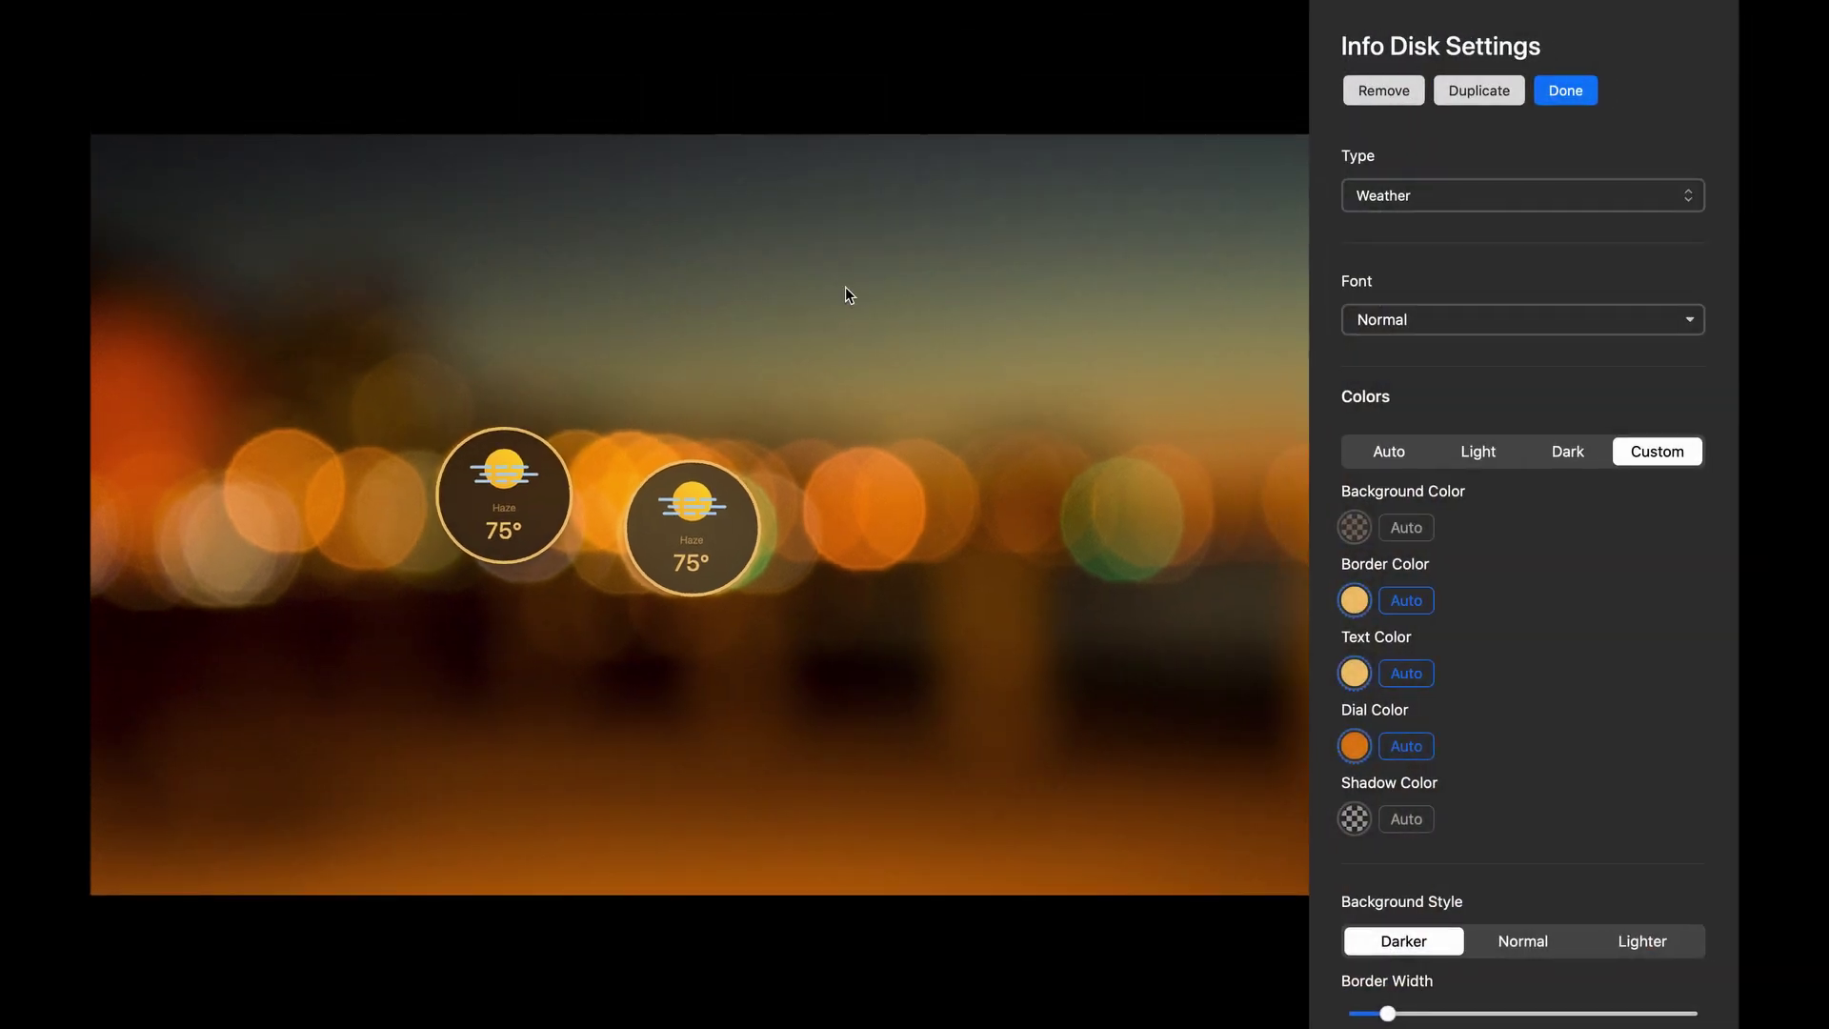
left_click(1393, 196)
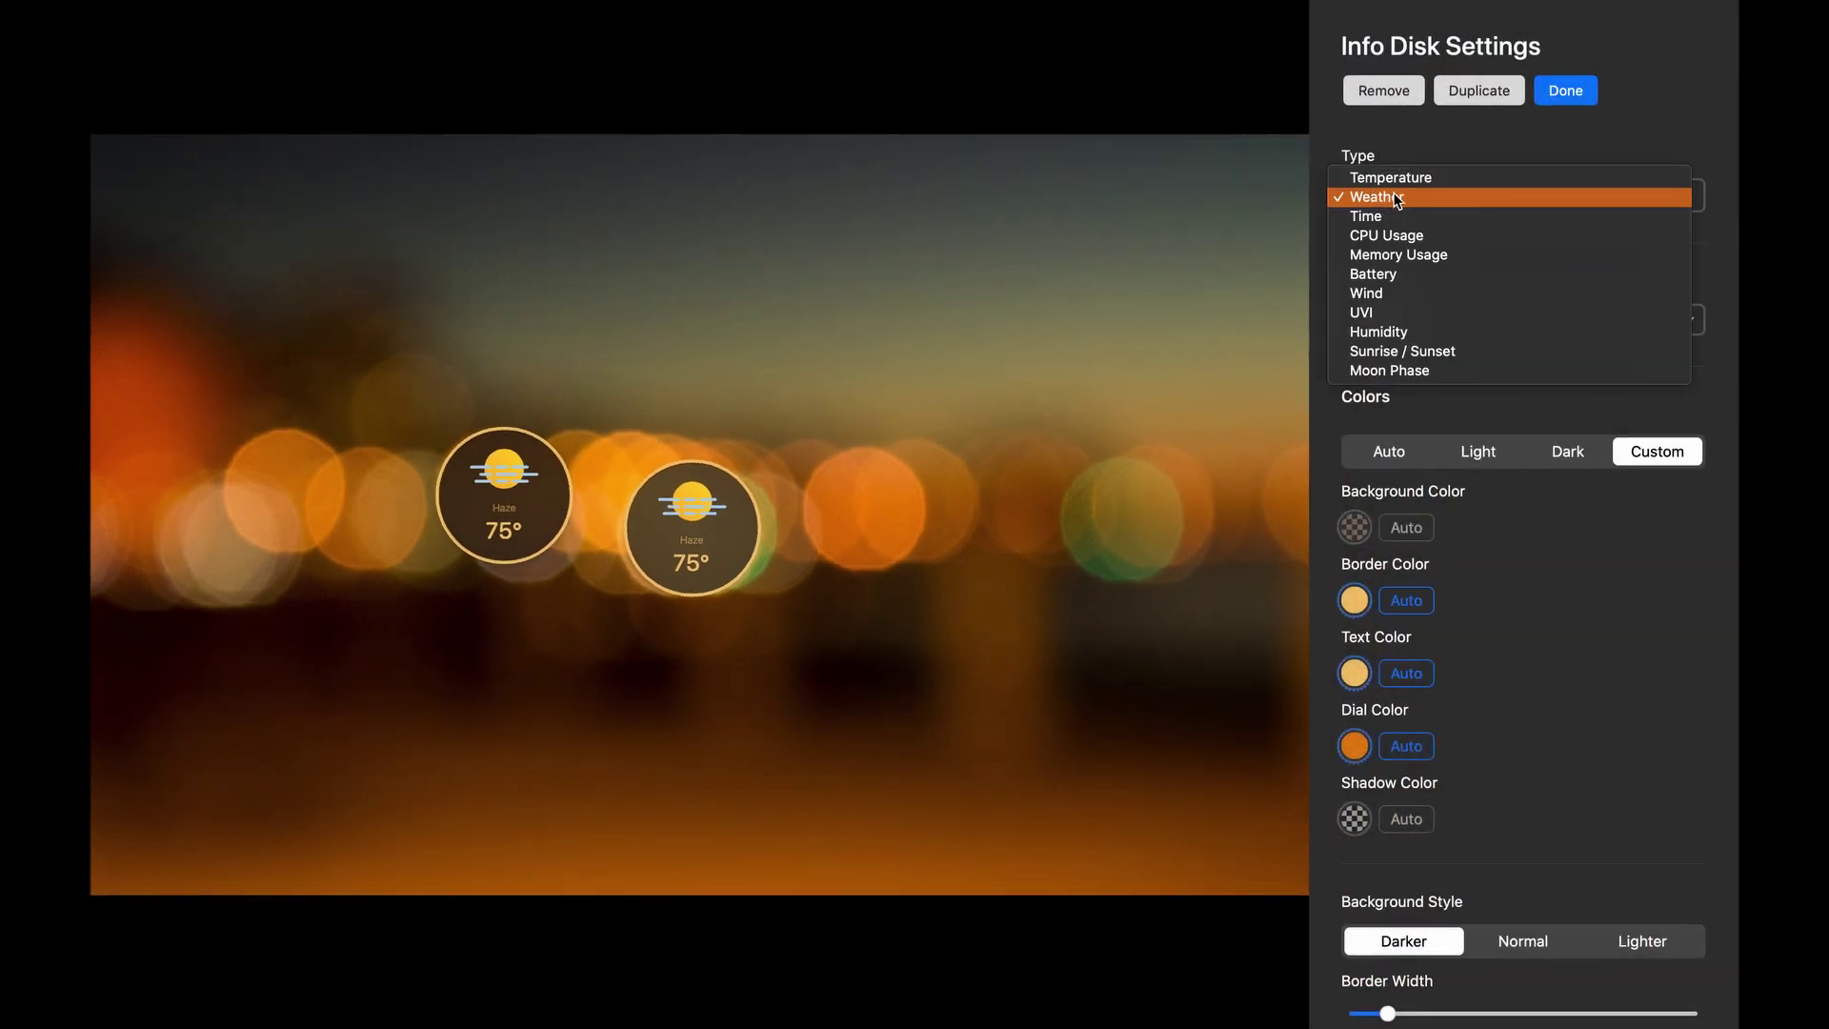
left_click(1390, 275)
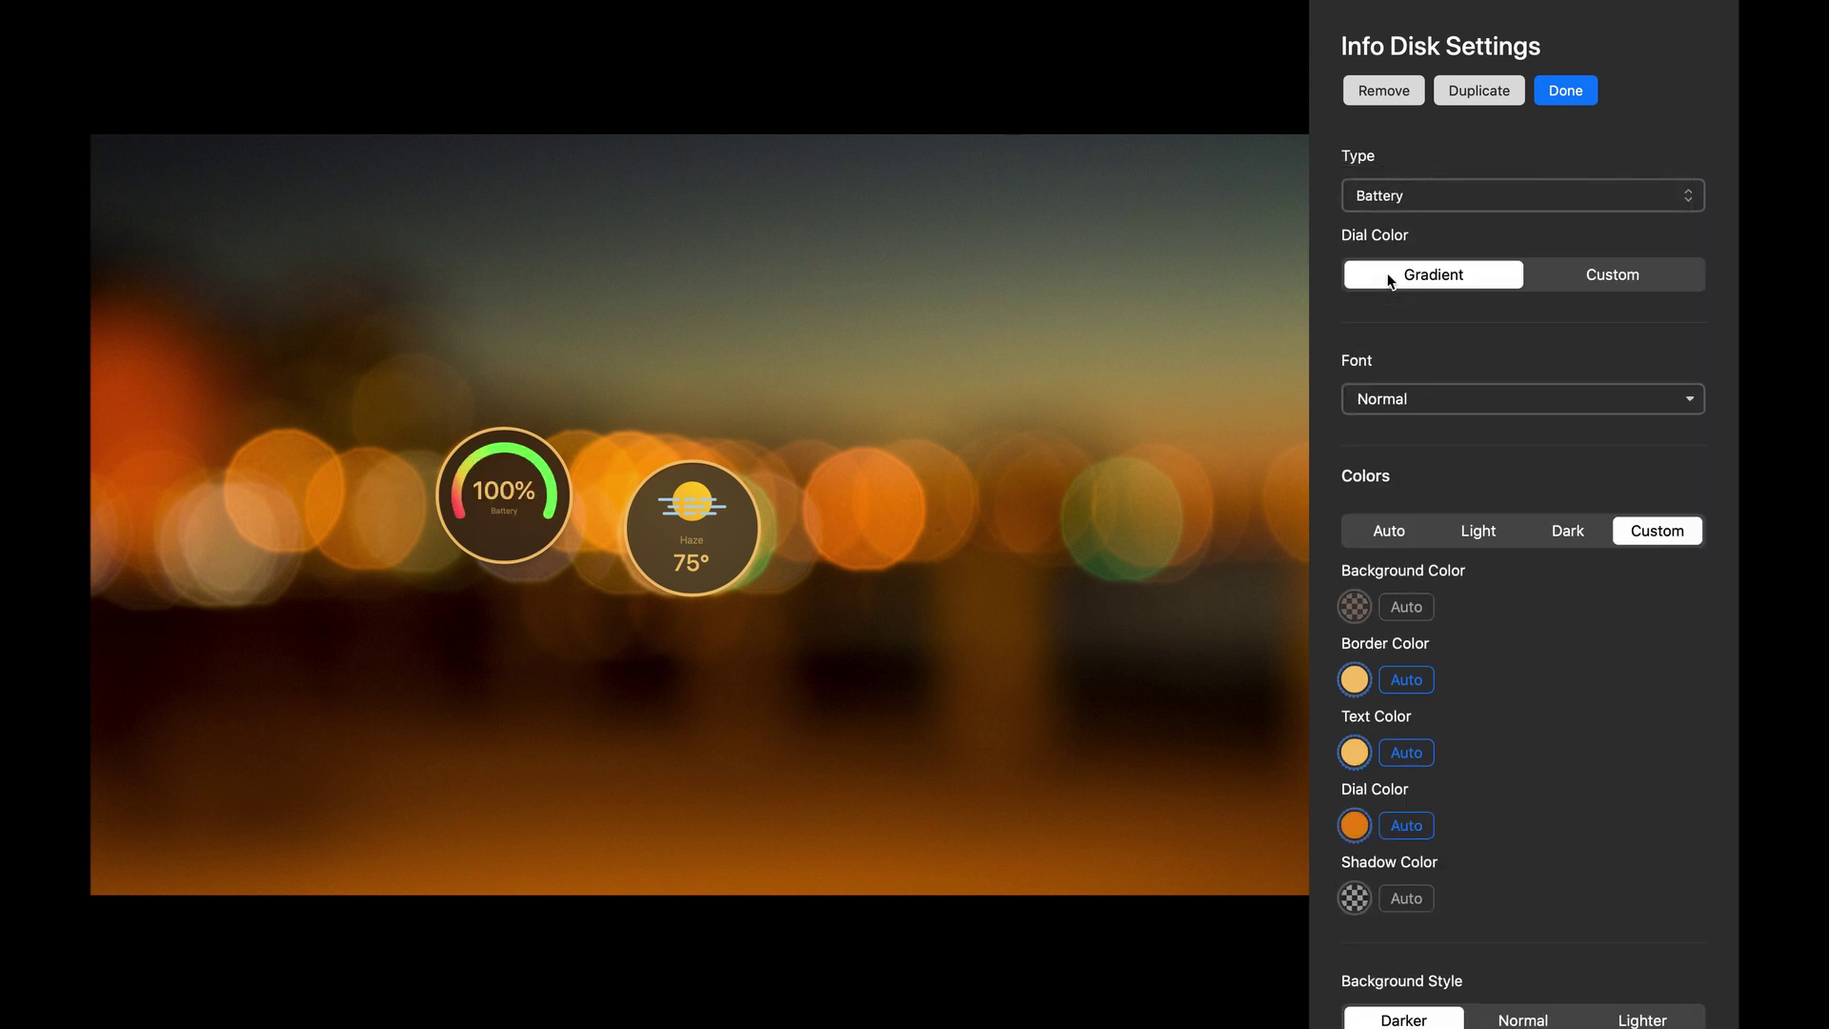
Step: Duplicate the Battery disk, placing the copy to its left with its type set to Wind
left_click(1479, 91)
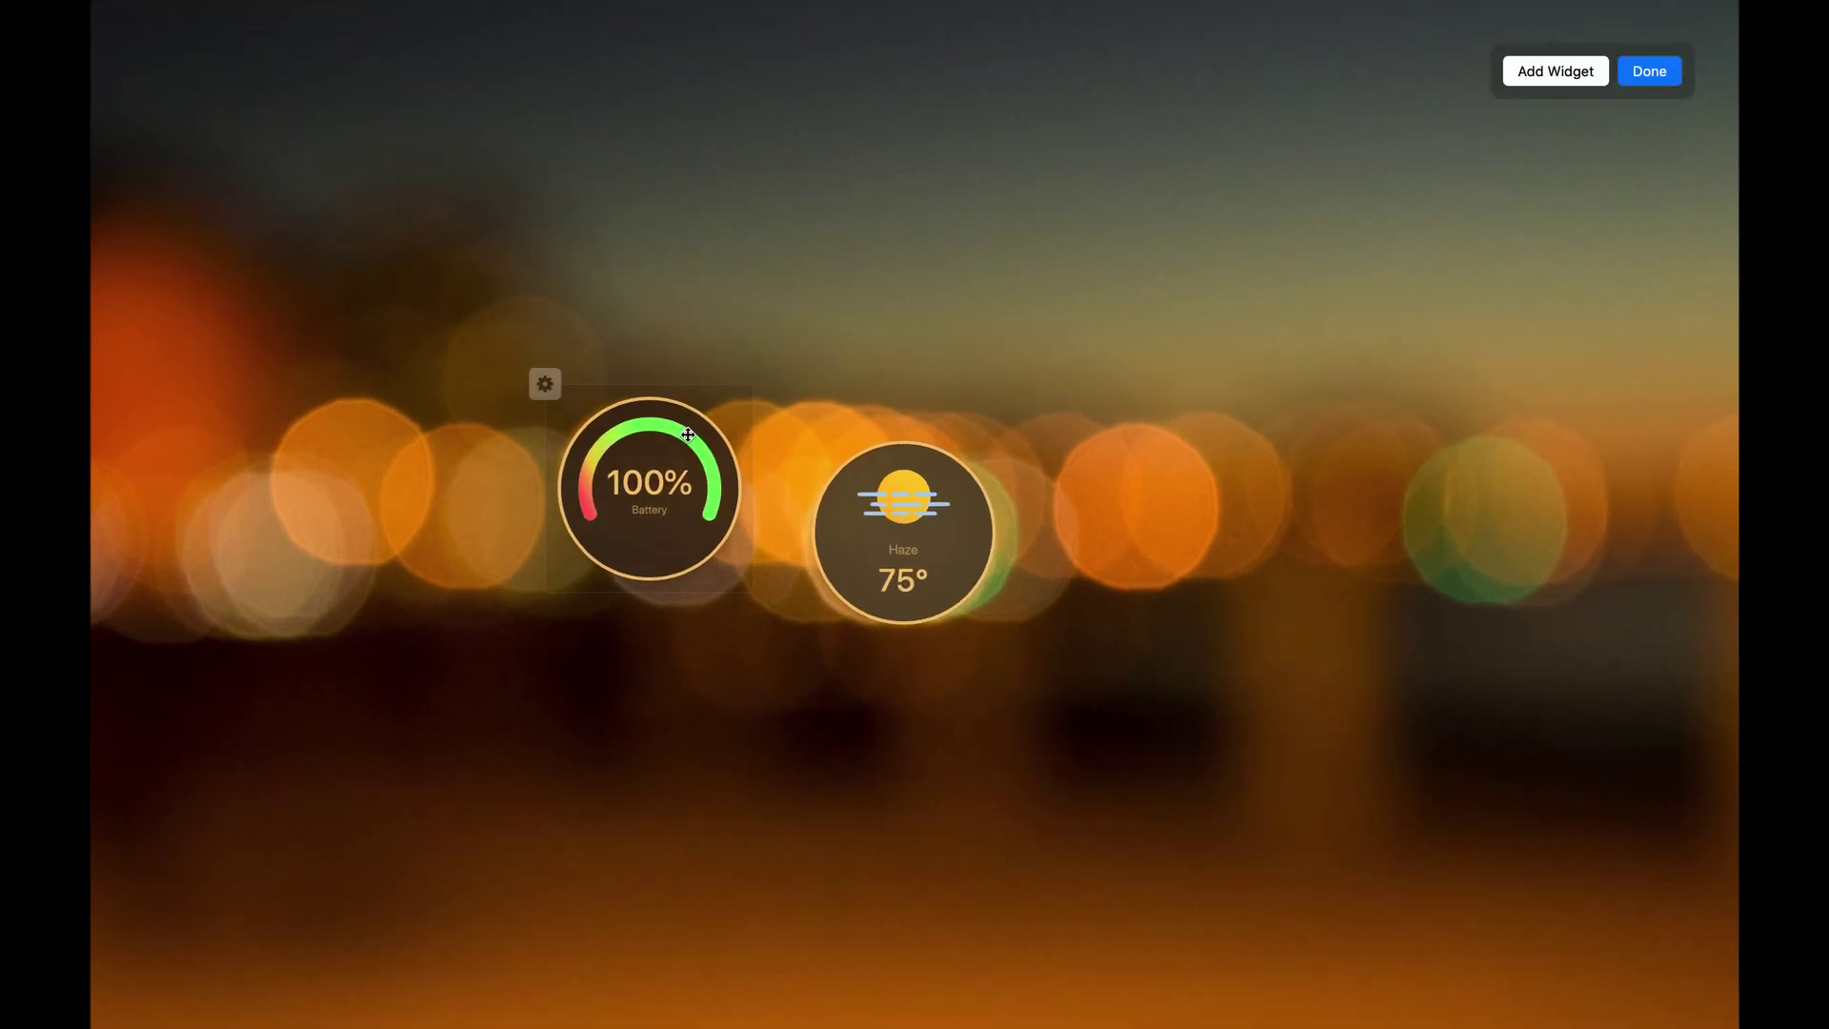
left_click_drag(693, 483, 401, 475)
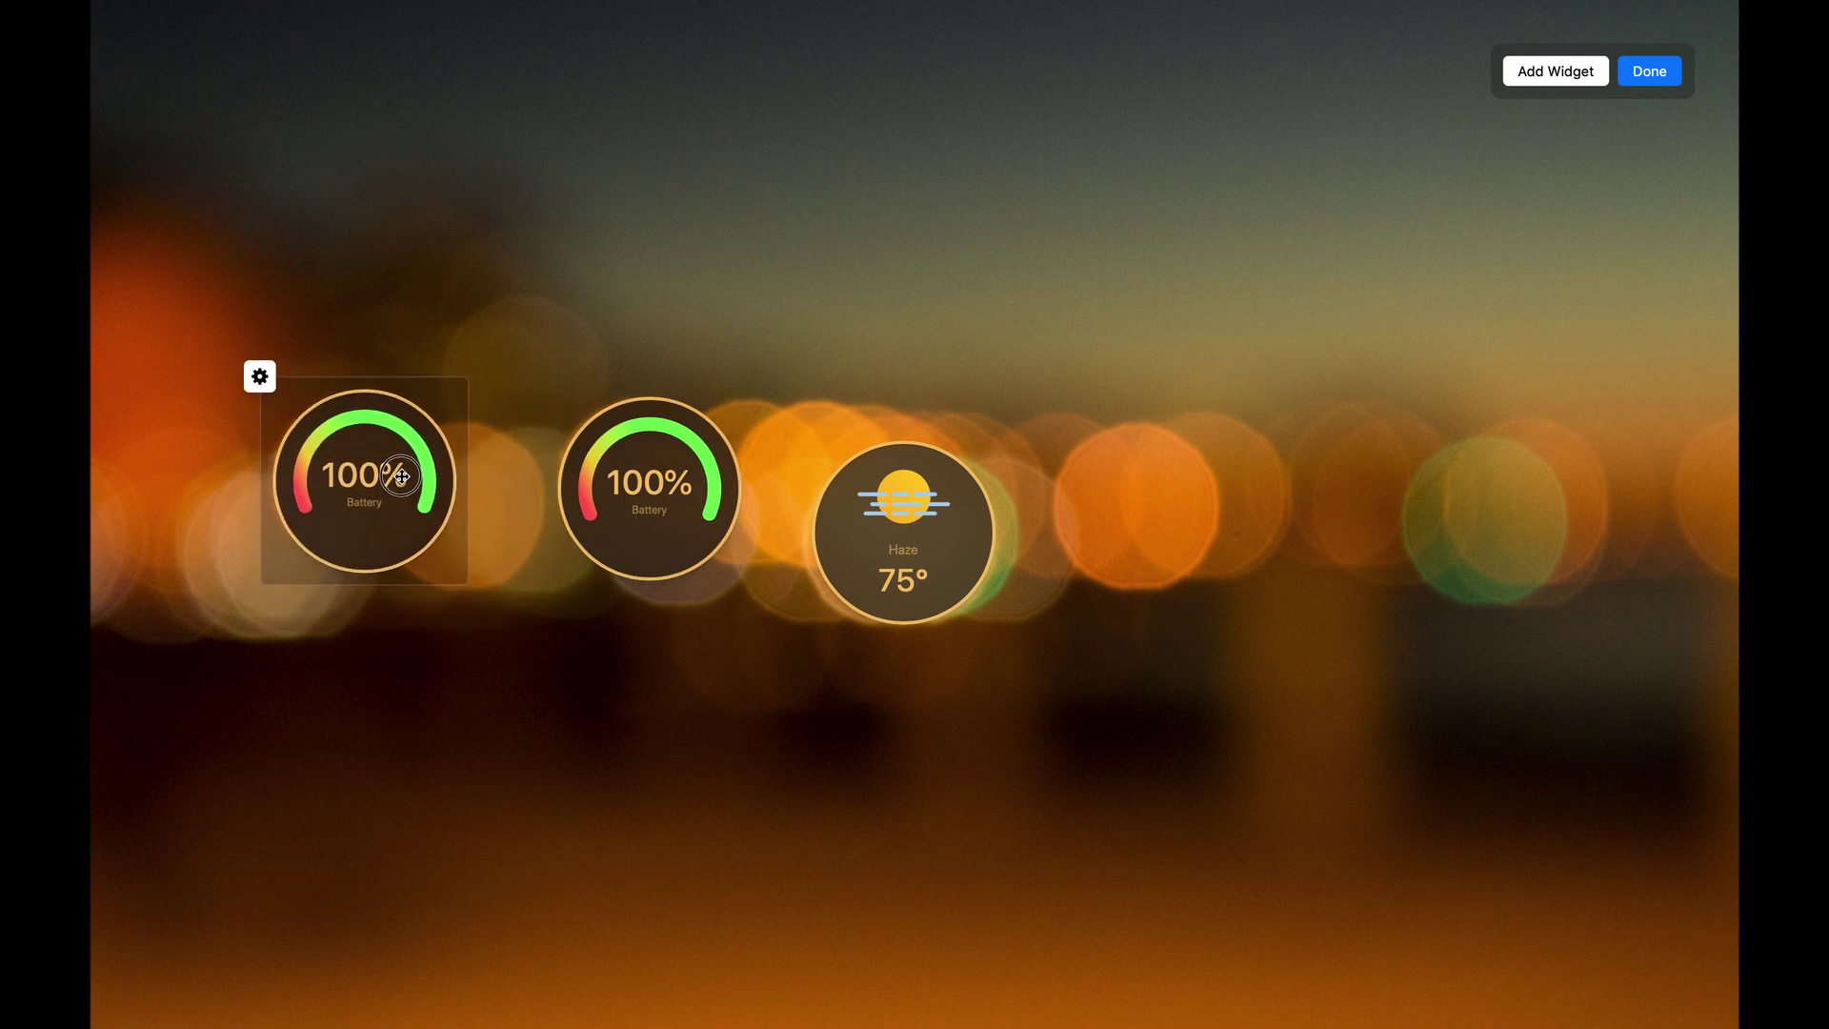
left_click(260, 376)
left_click(1404, 197)
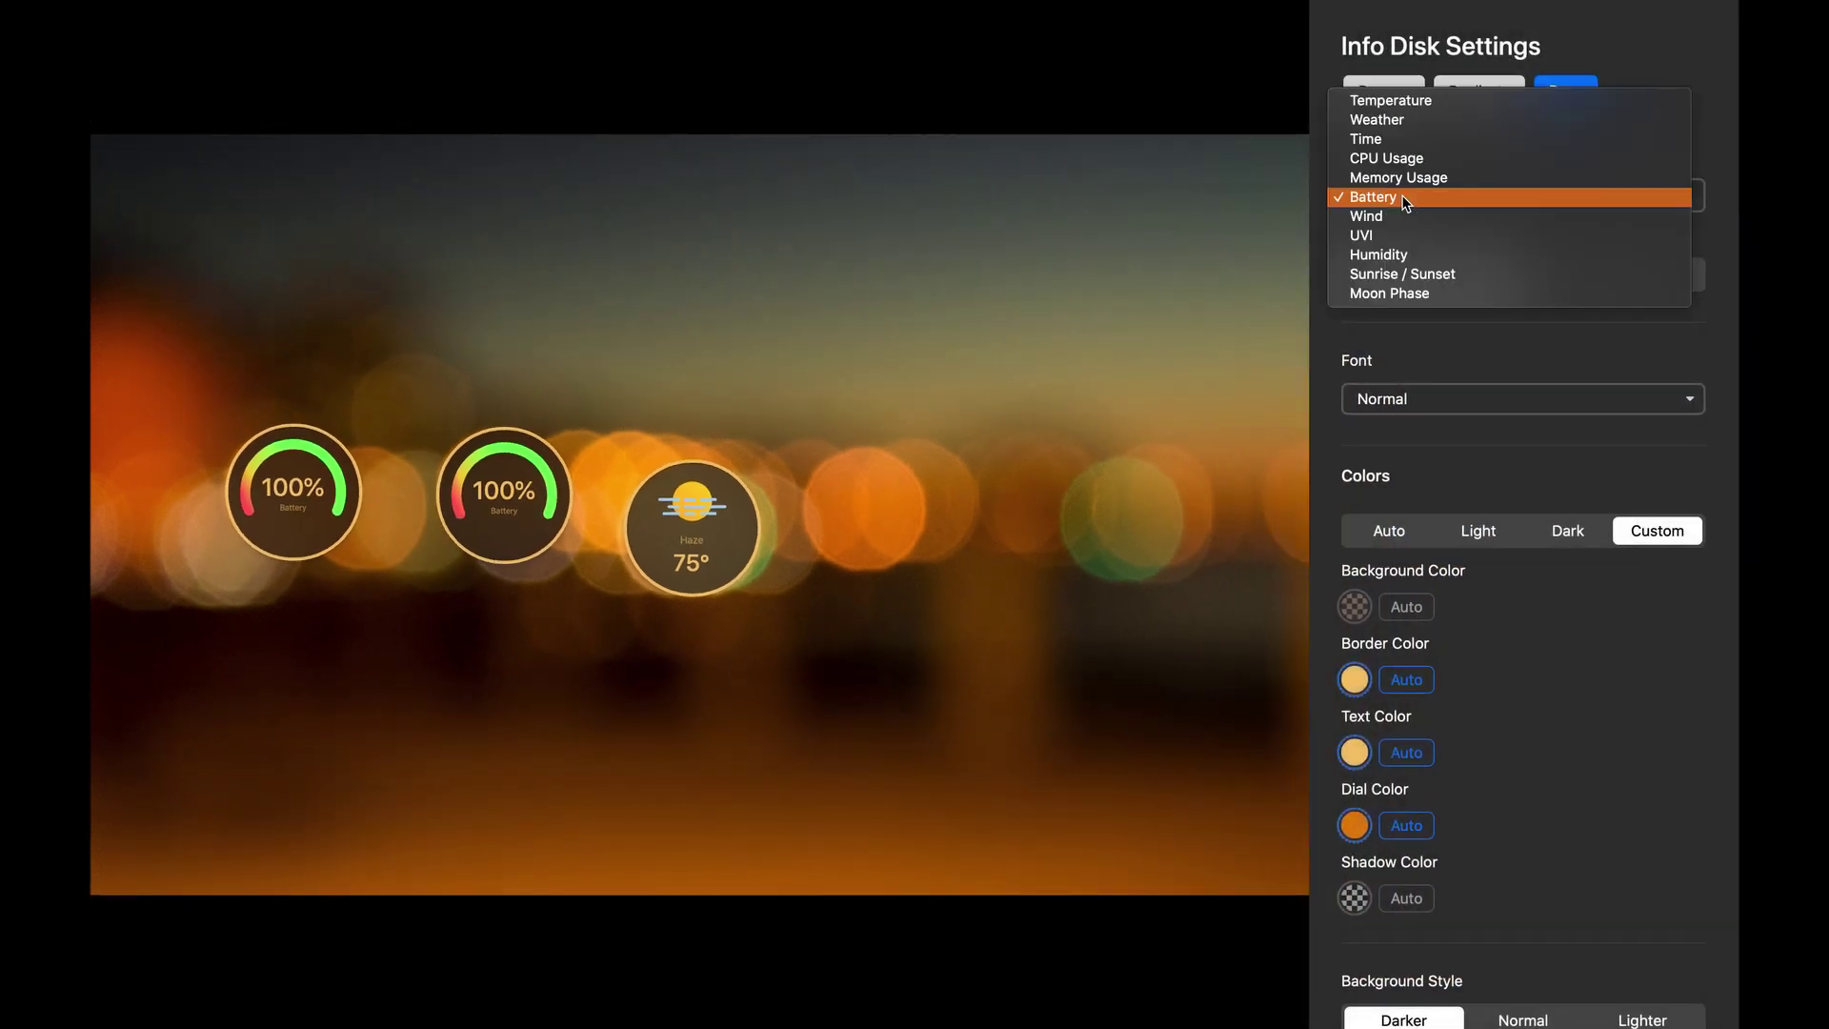
left_click(1397, 211)
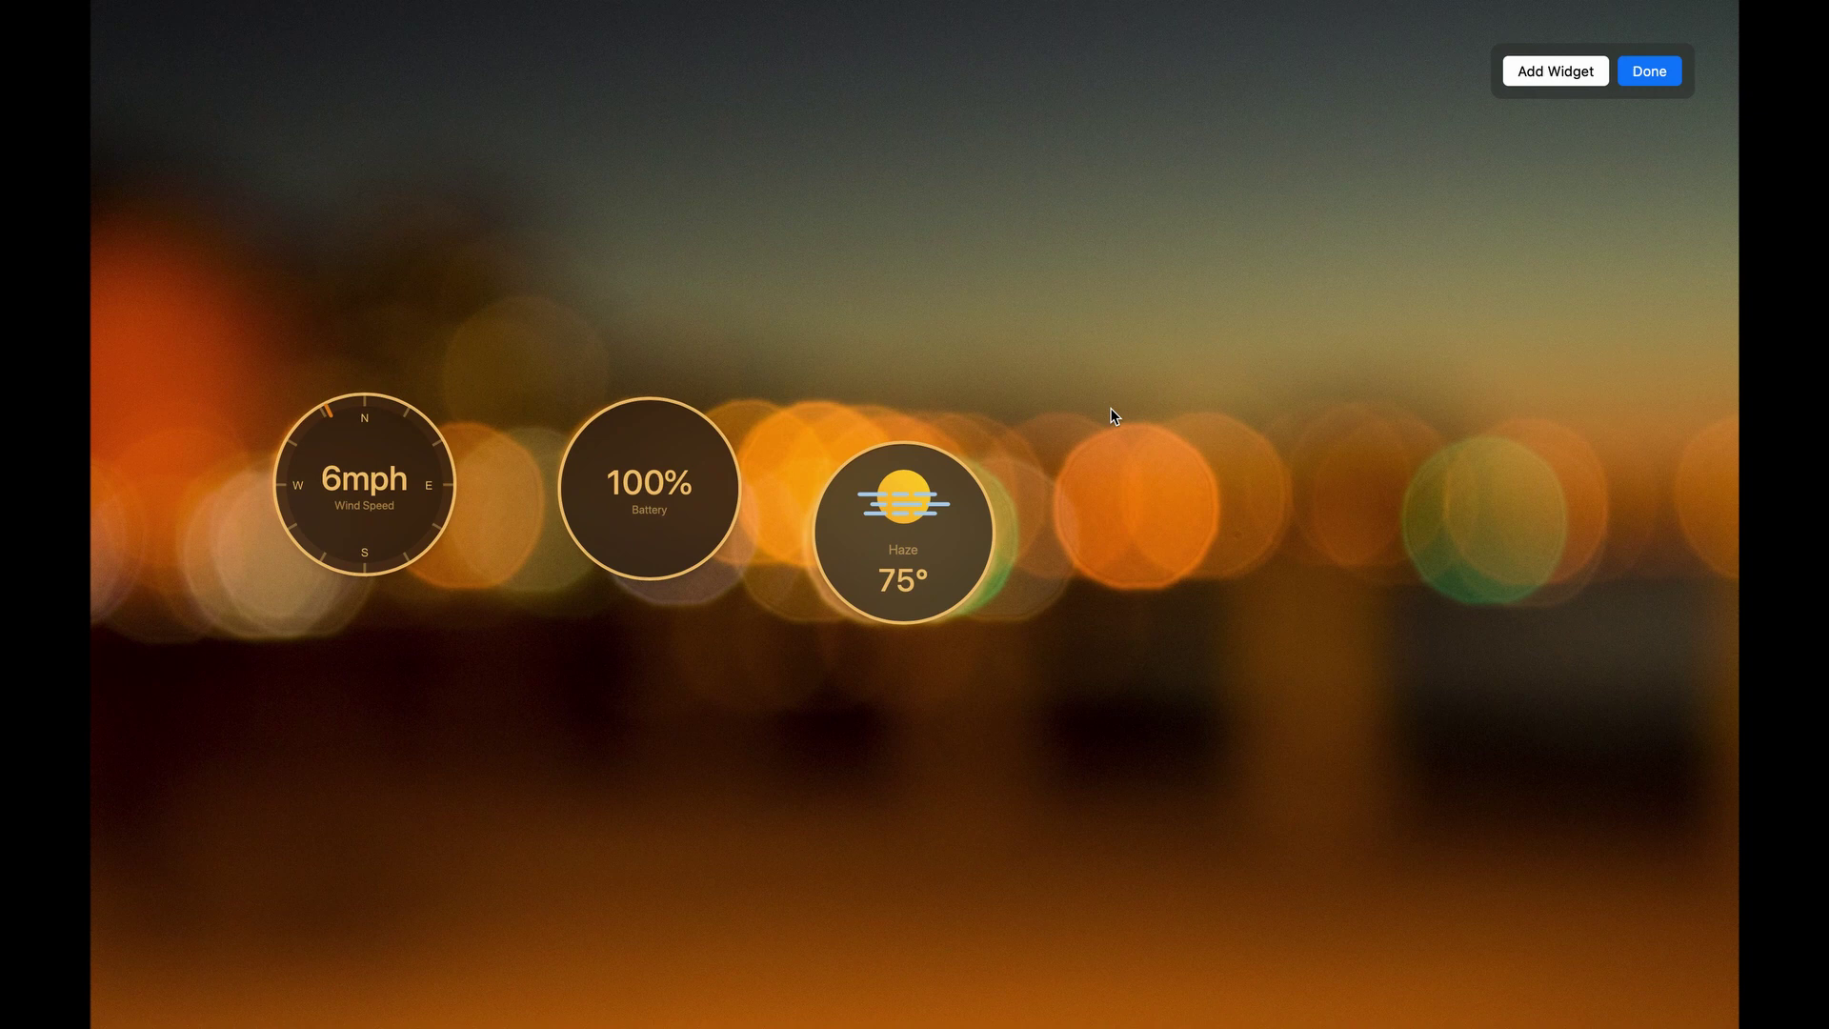
Step: Move the copy of the Wind disk to the right of the Weather disk and set its type to Sunrise / Sunset
mouse_move(409, 441)
left_click_drag(371, 460, 1174, 476)
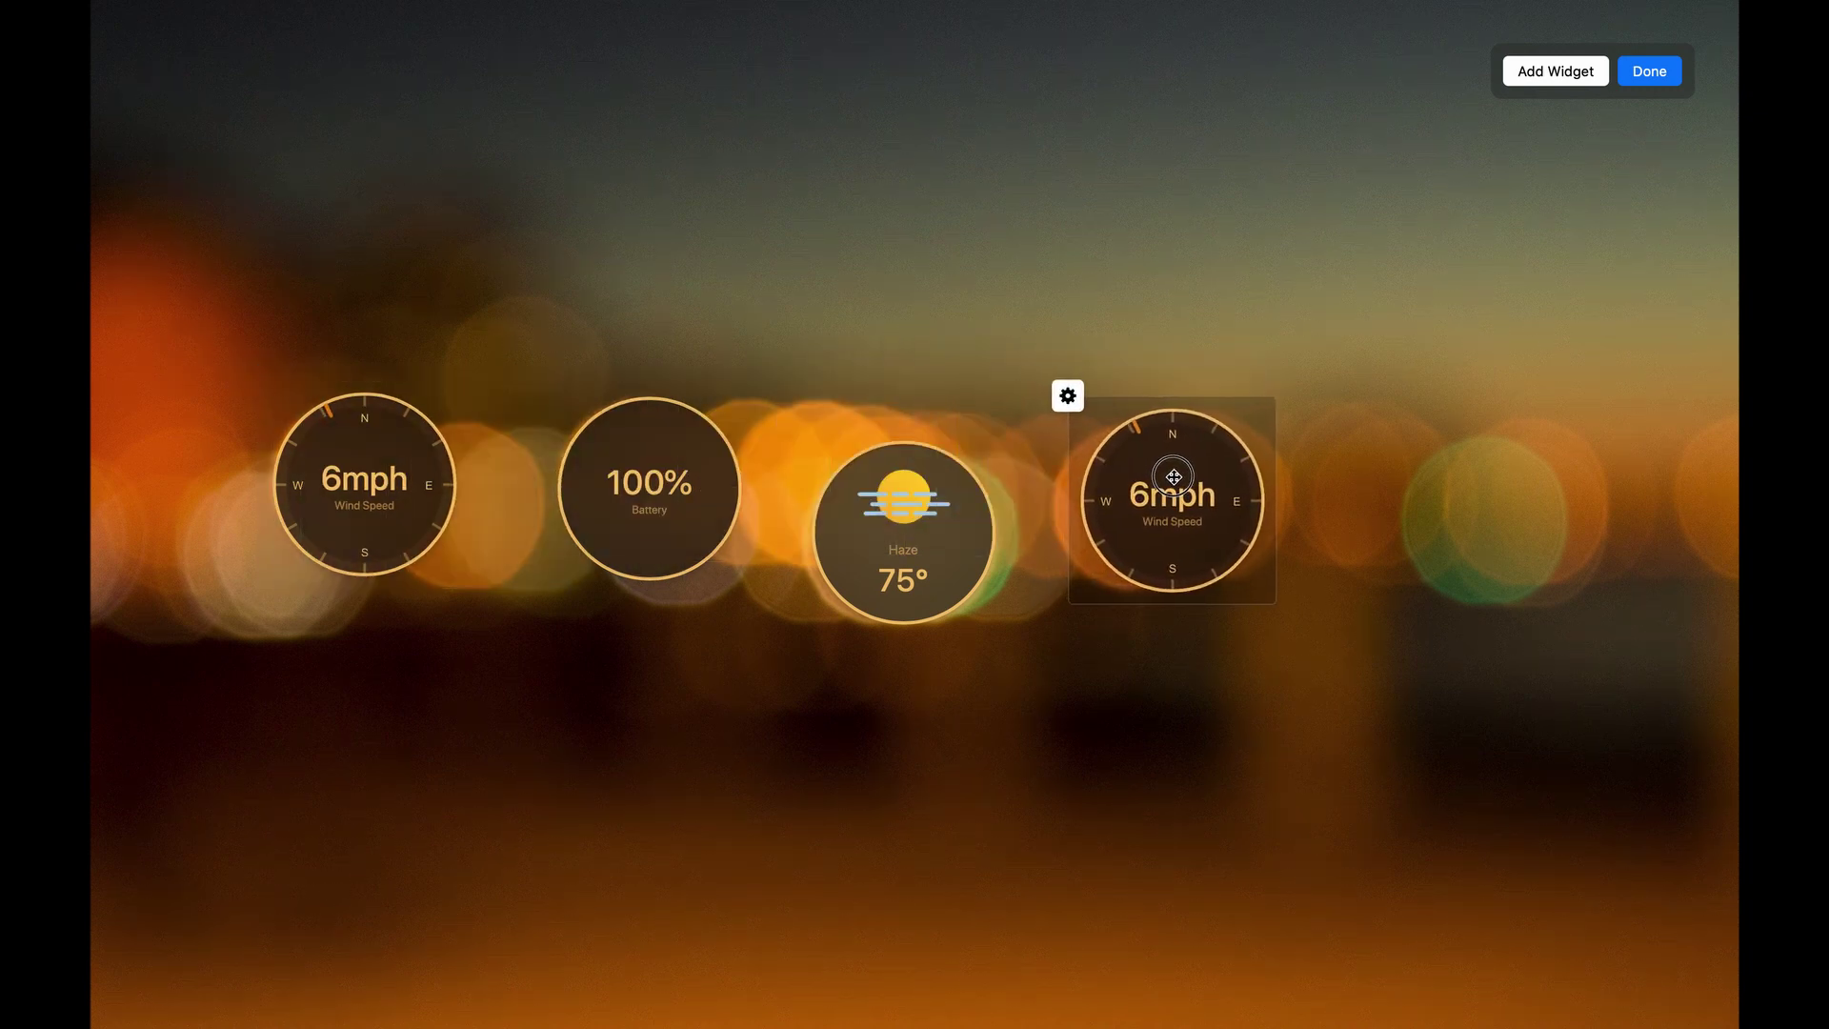
left_click(1067, 396)
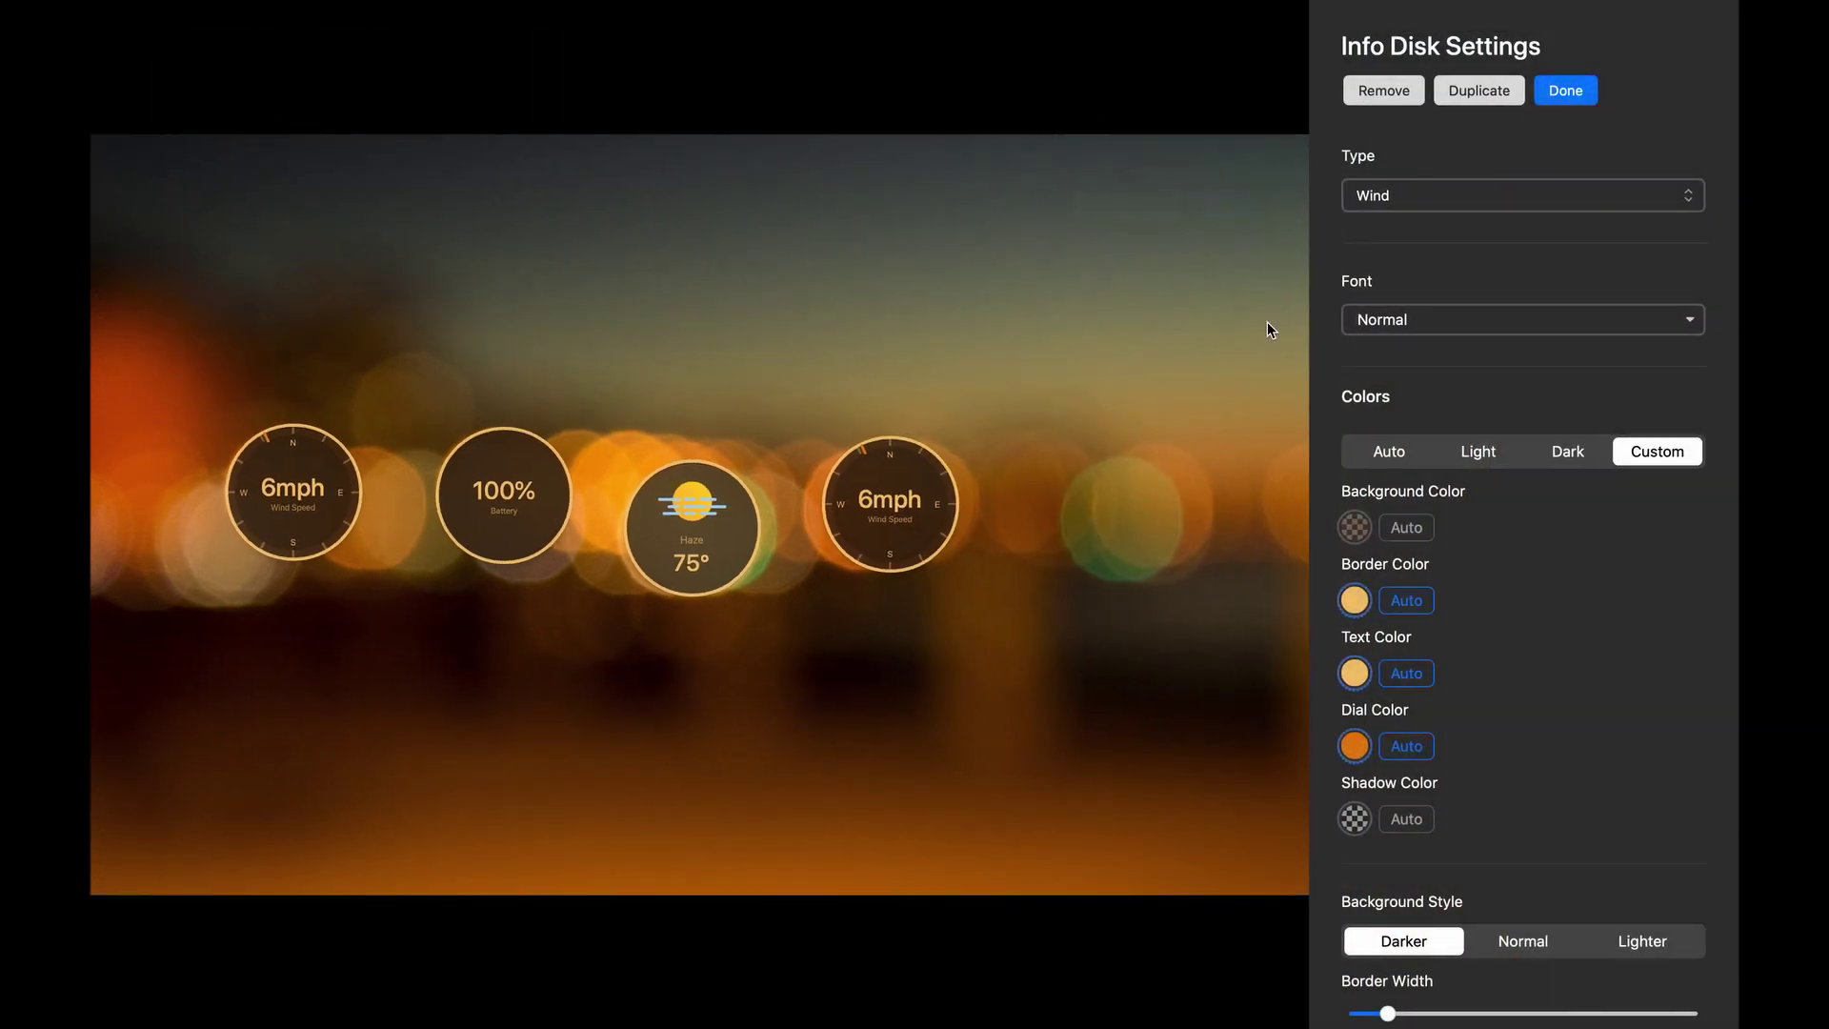
left_click(1404, 196)
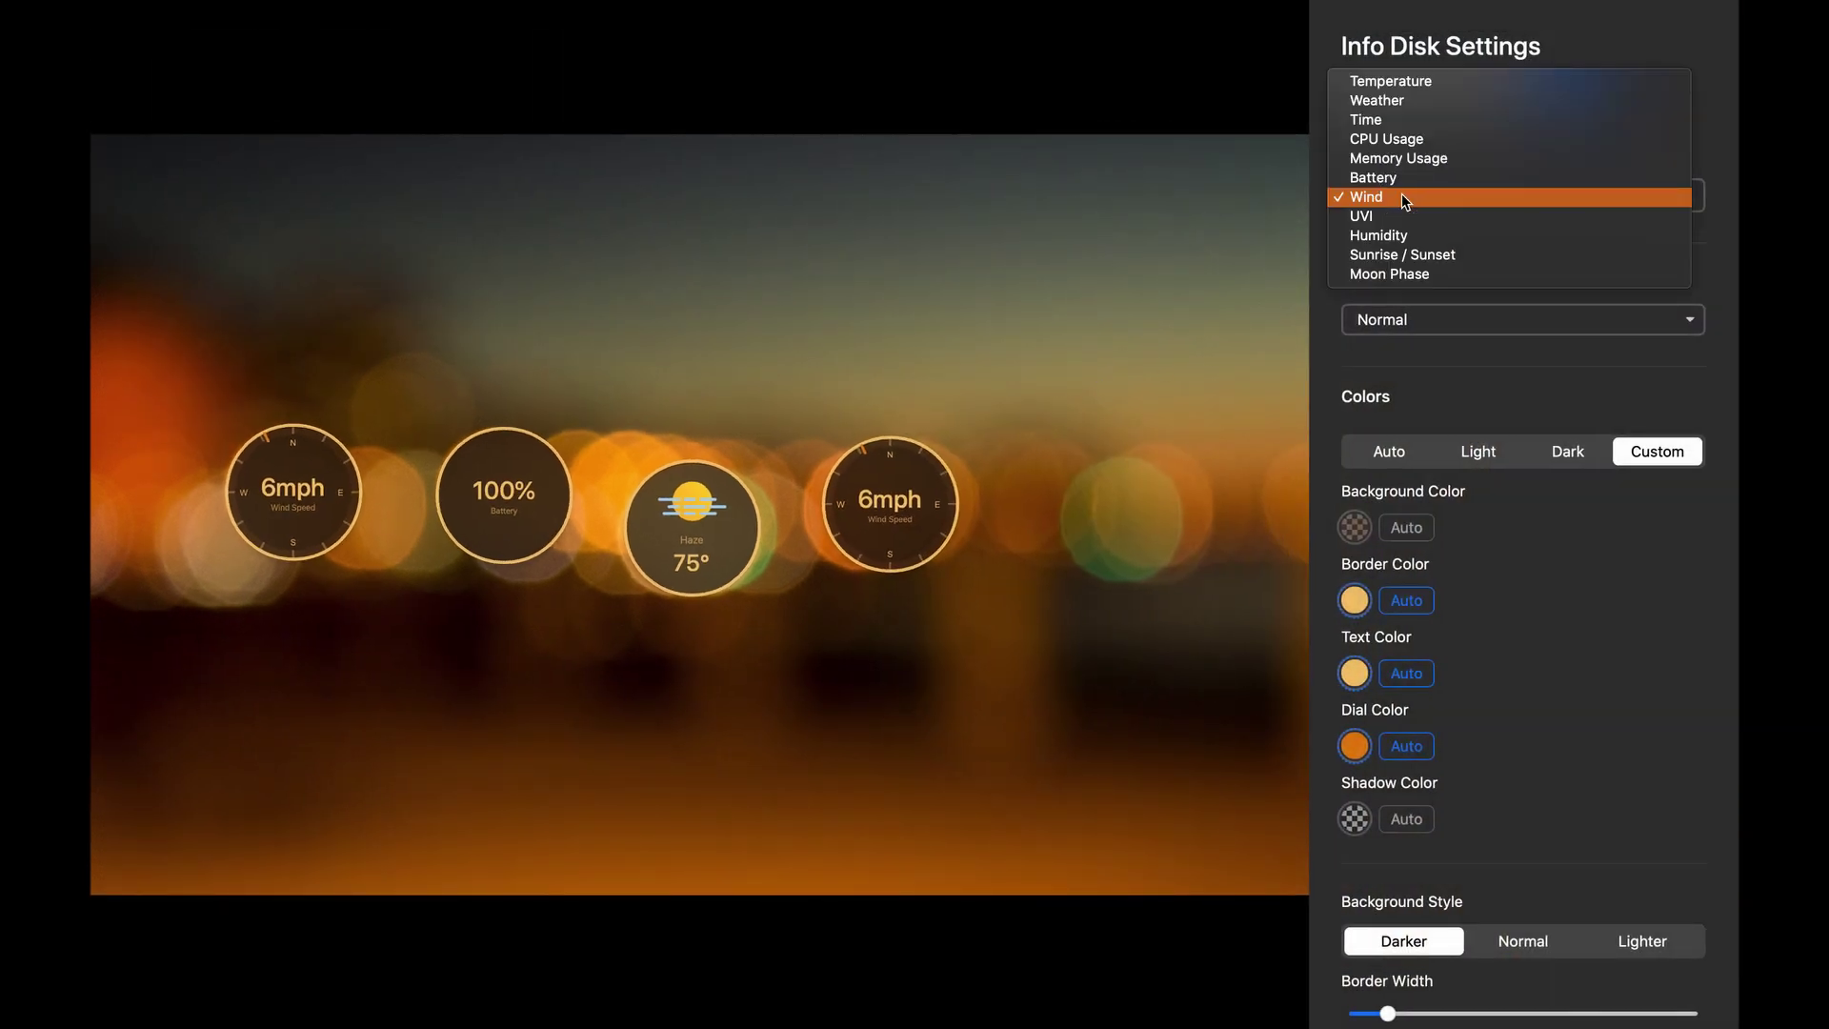
left_click(1409, 254)
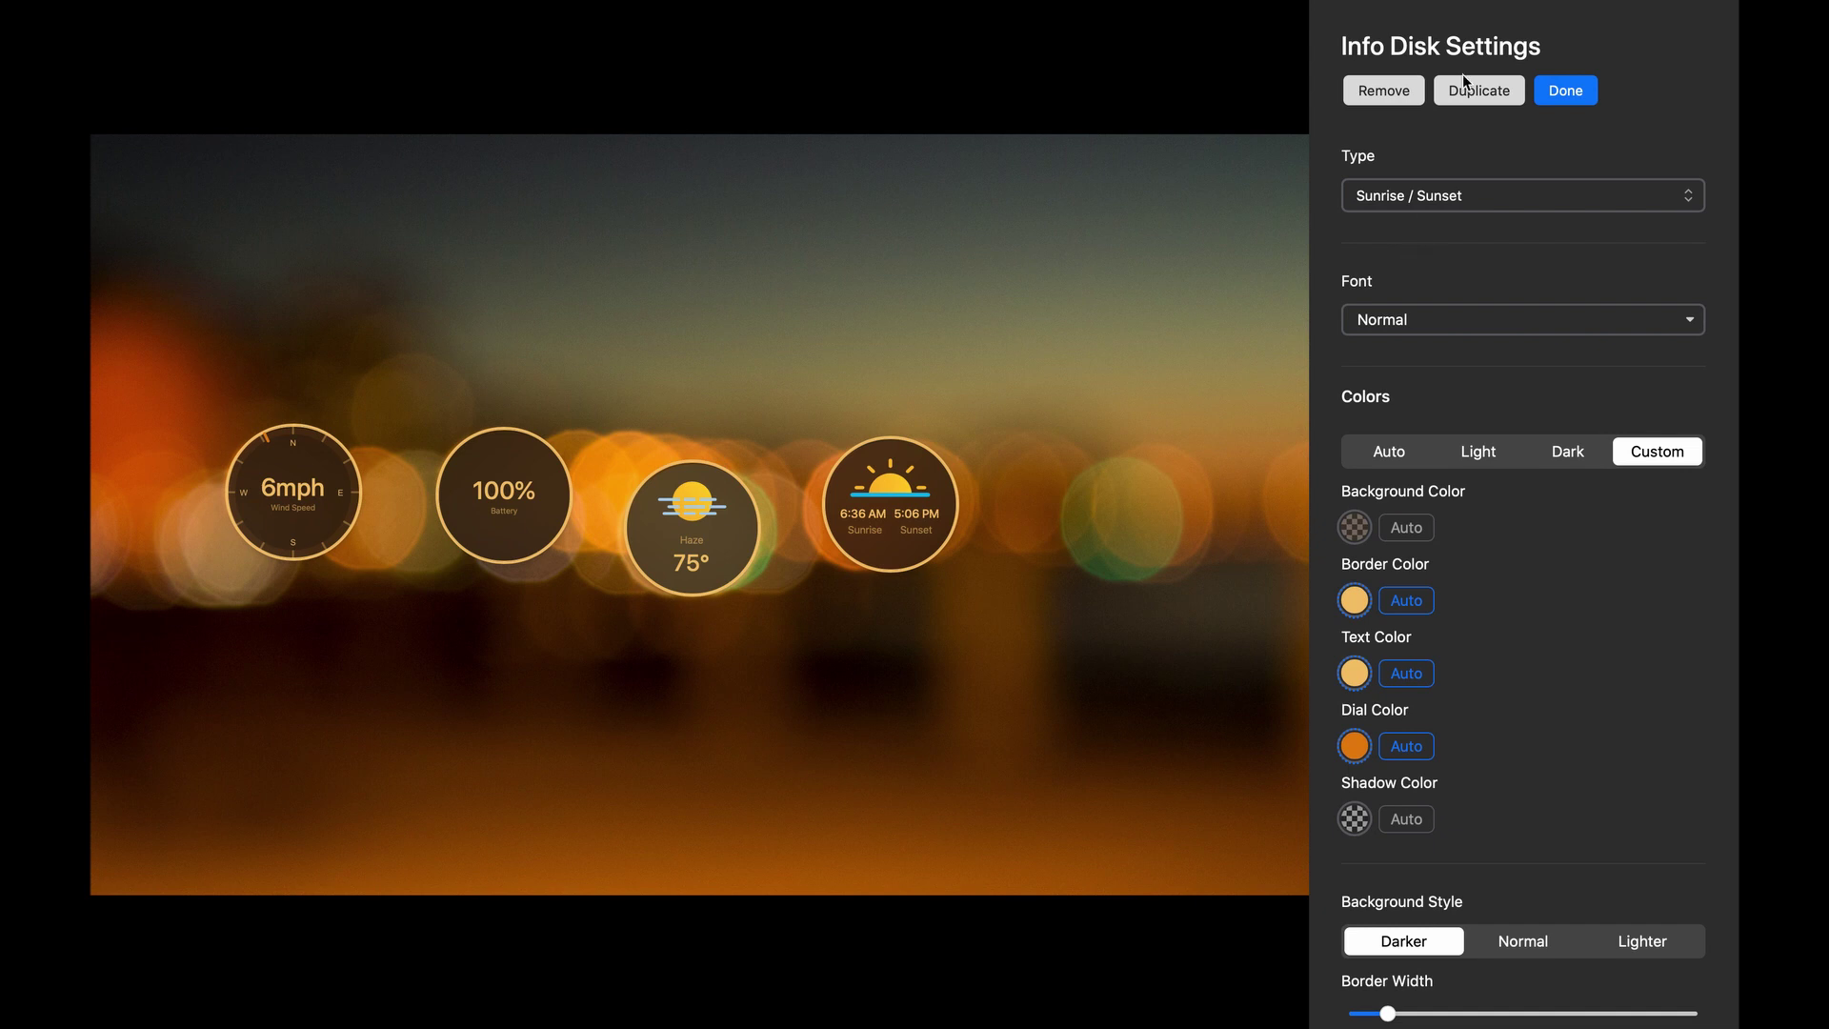
Step: Duplicate the Sunrise / Sunset disk, placing the copy to its right with its type set to Moon Phase
left_click(1483, 92)
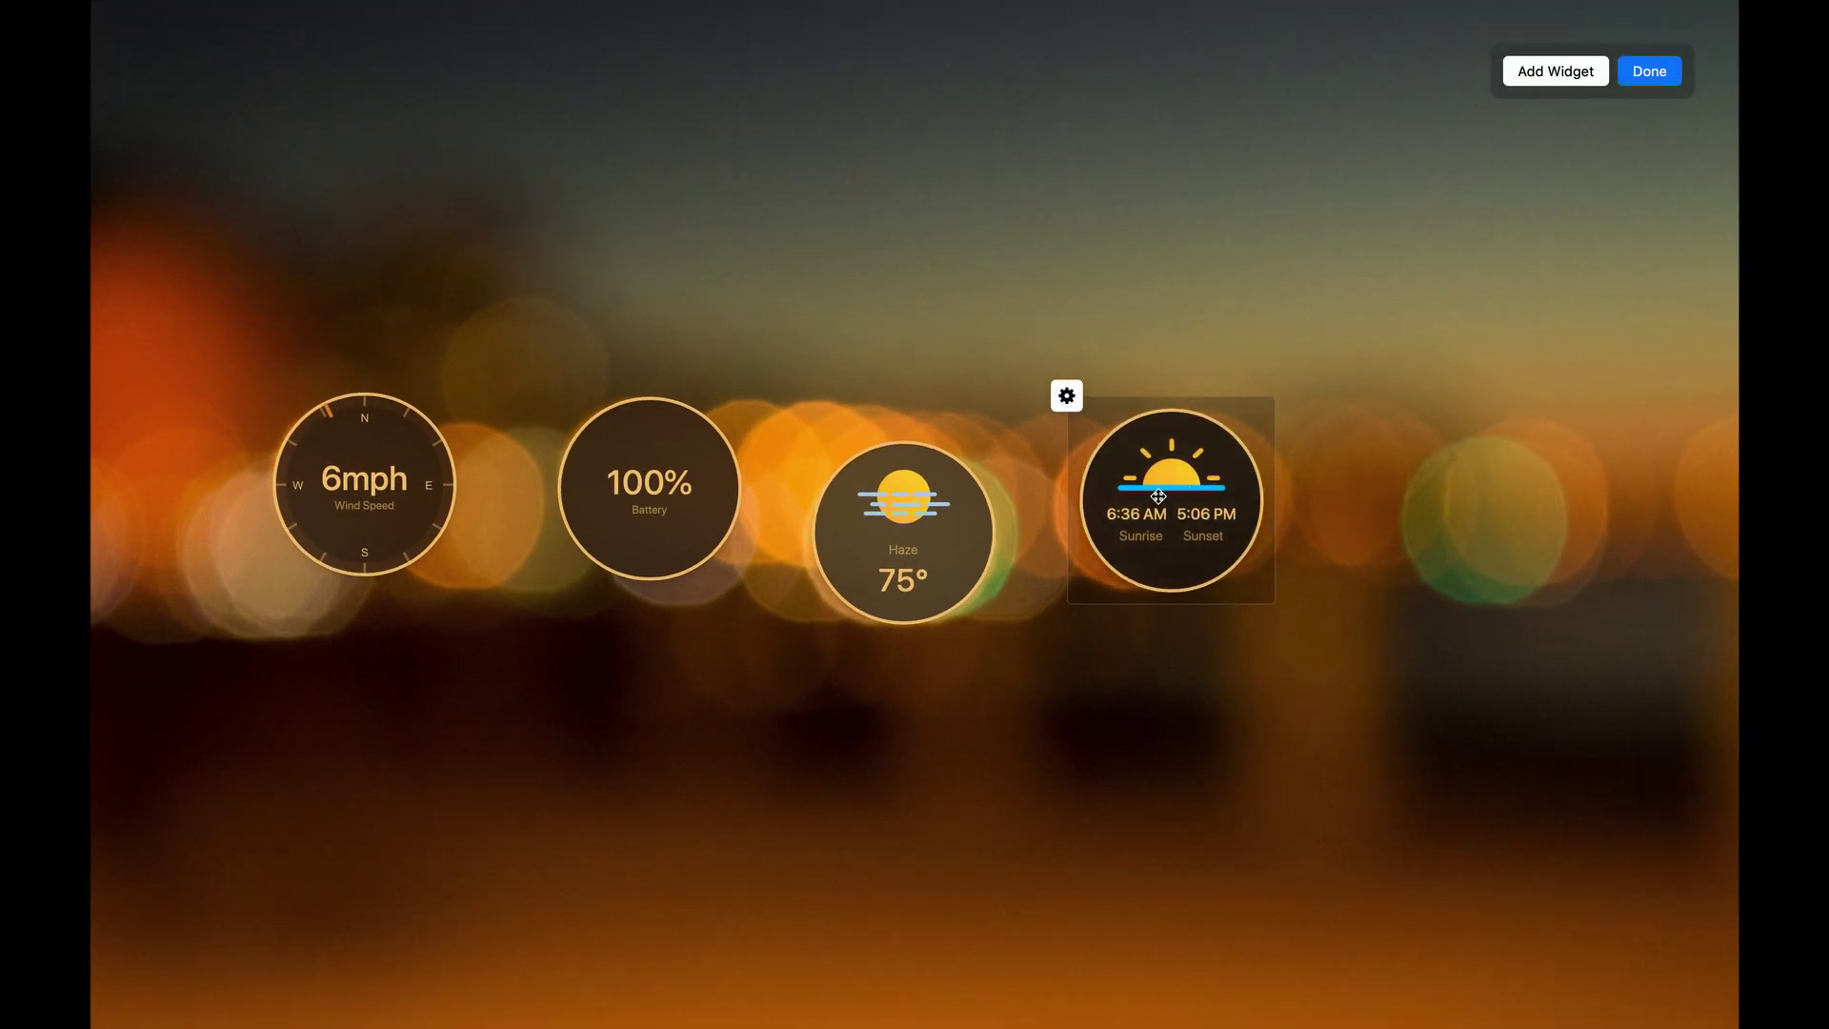
left_click_drag(1160, 497, 1466, 527)
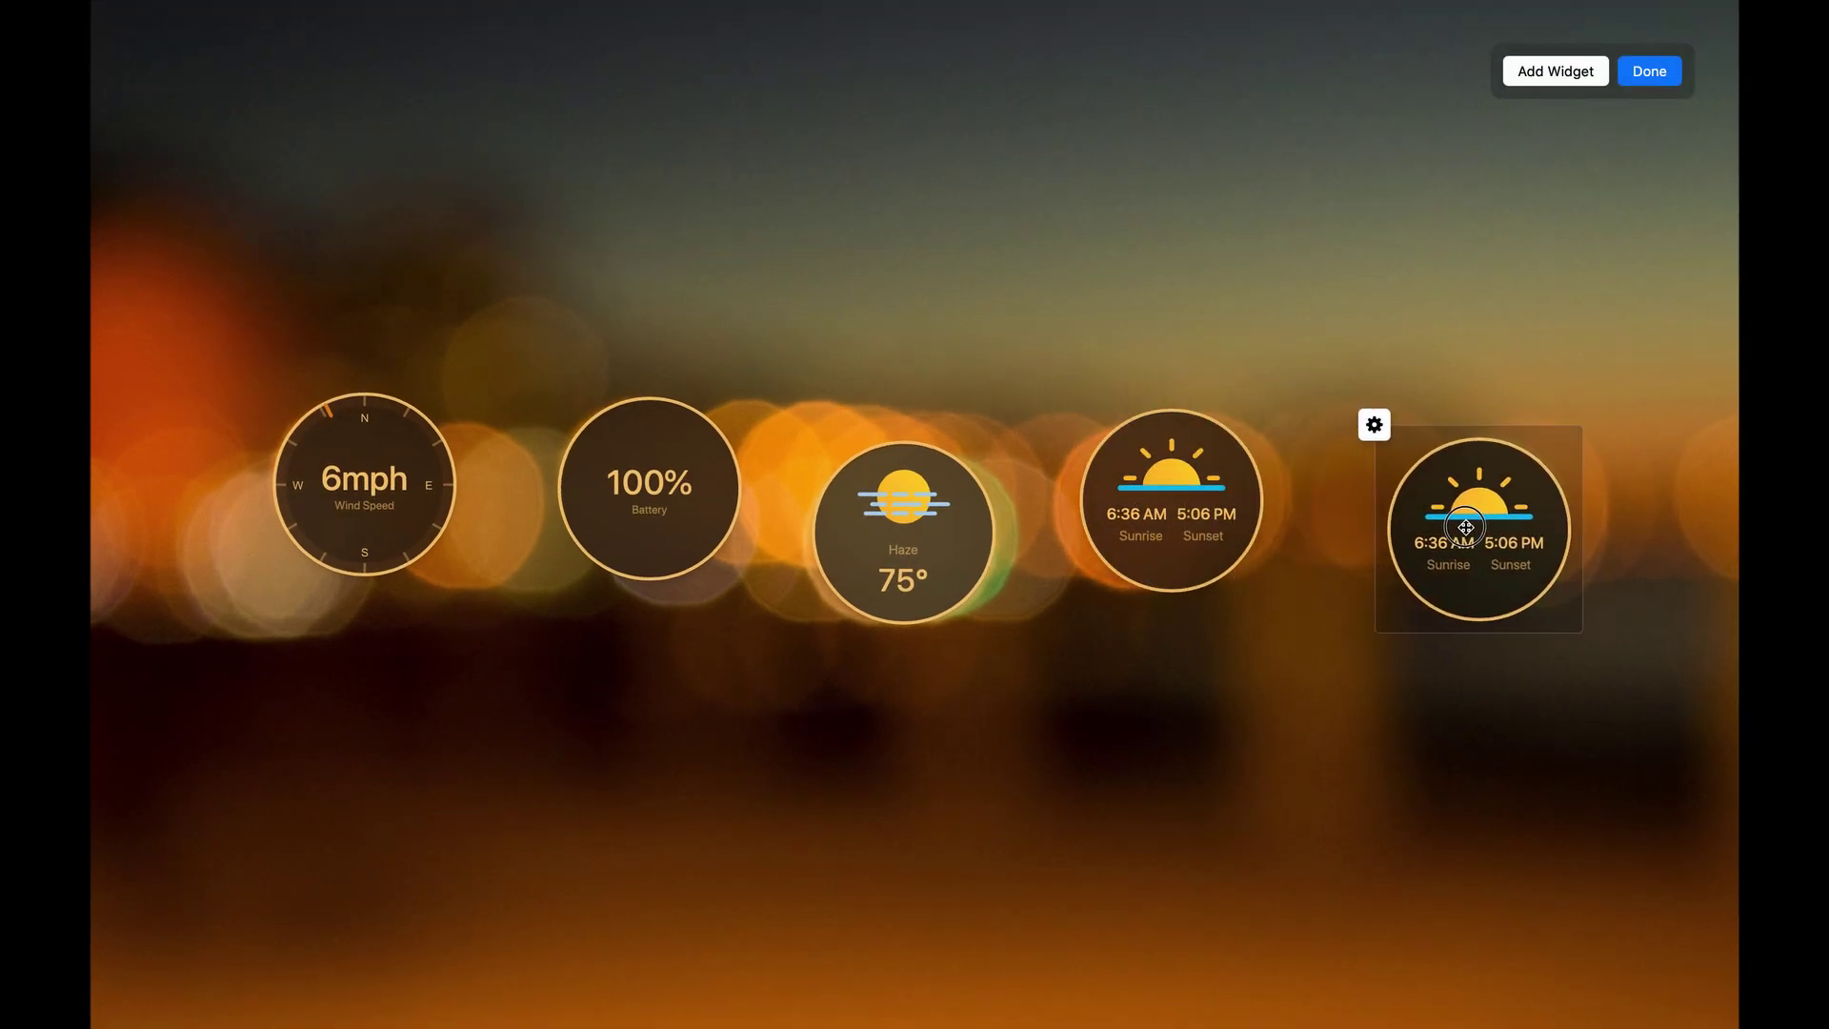
left_click(1374, 425)
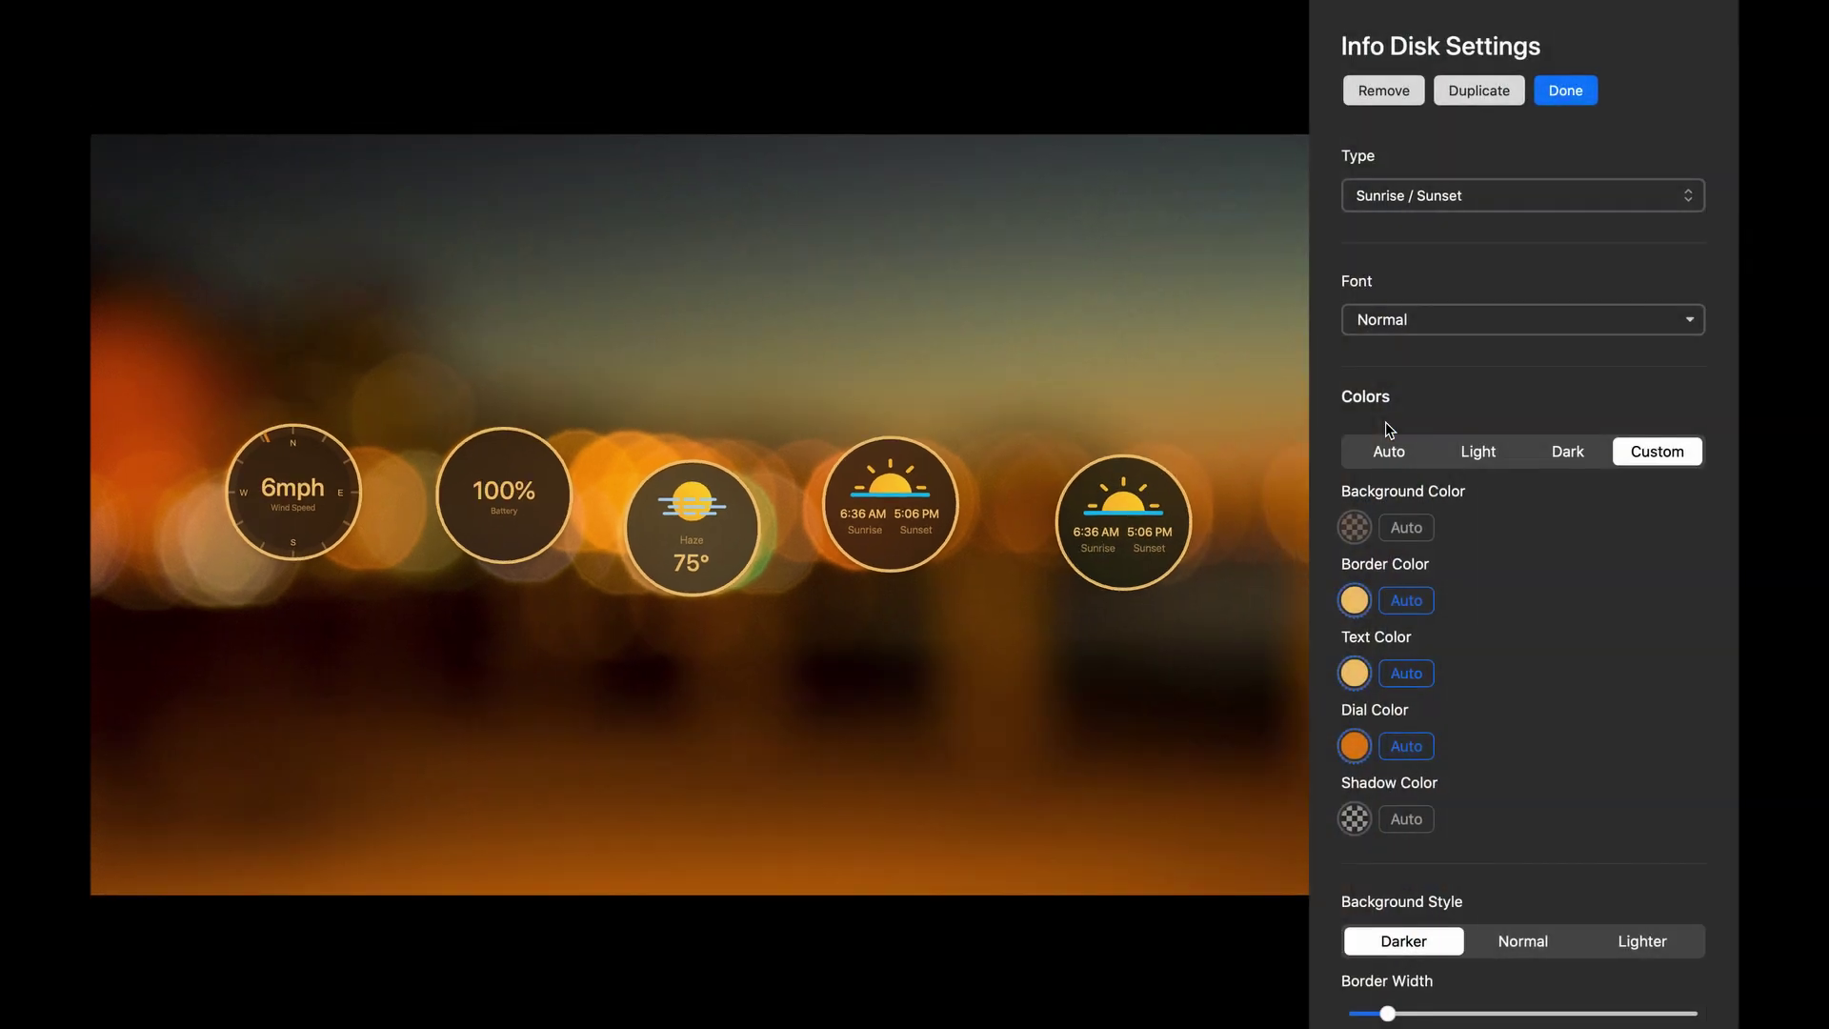
left_click(1517, 207)
left_click(1503, 213)
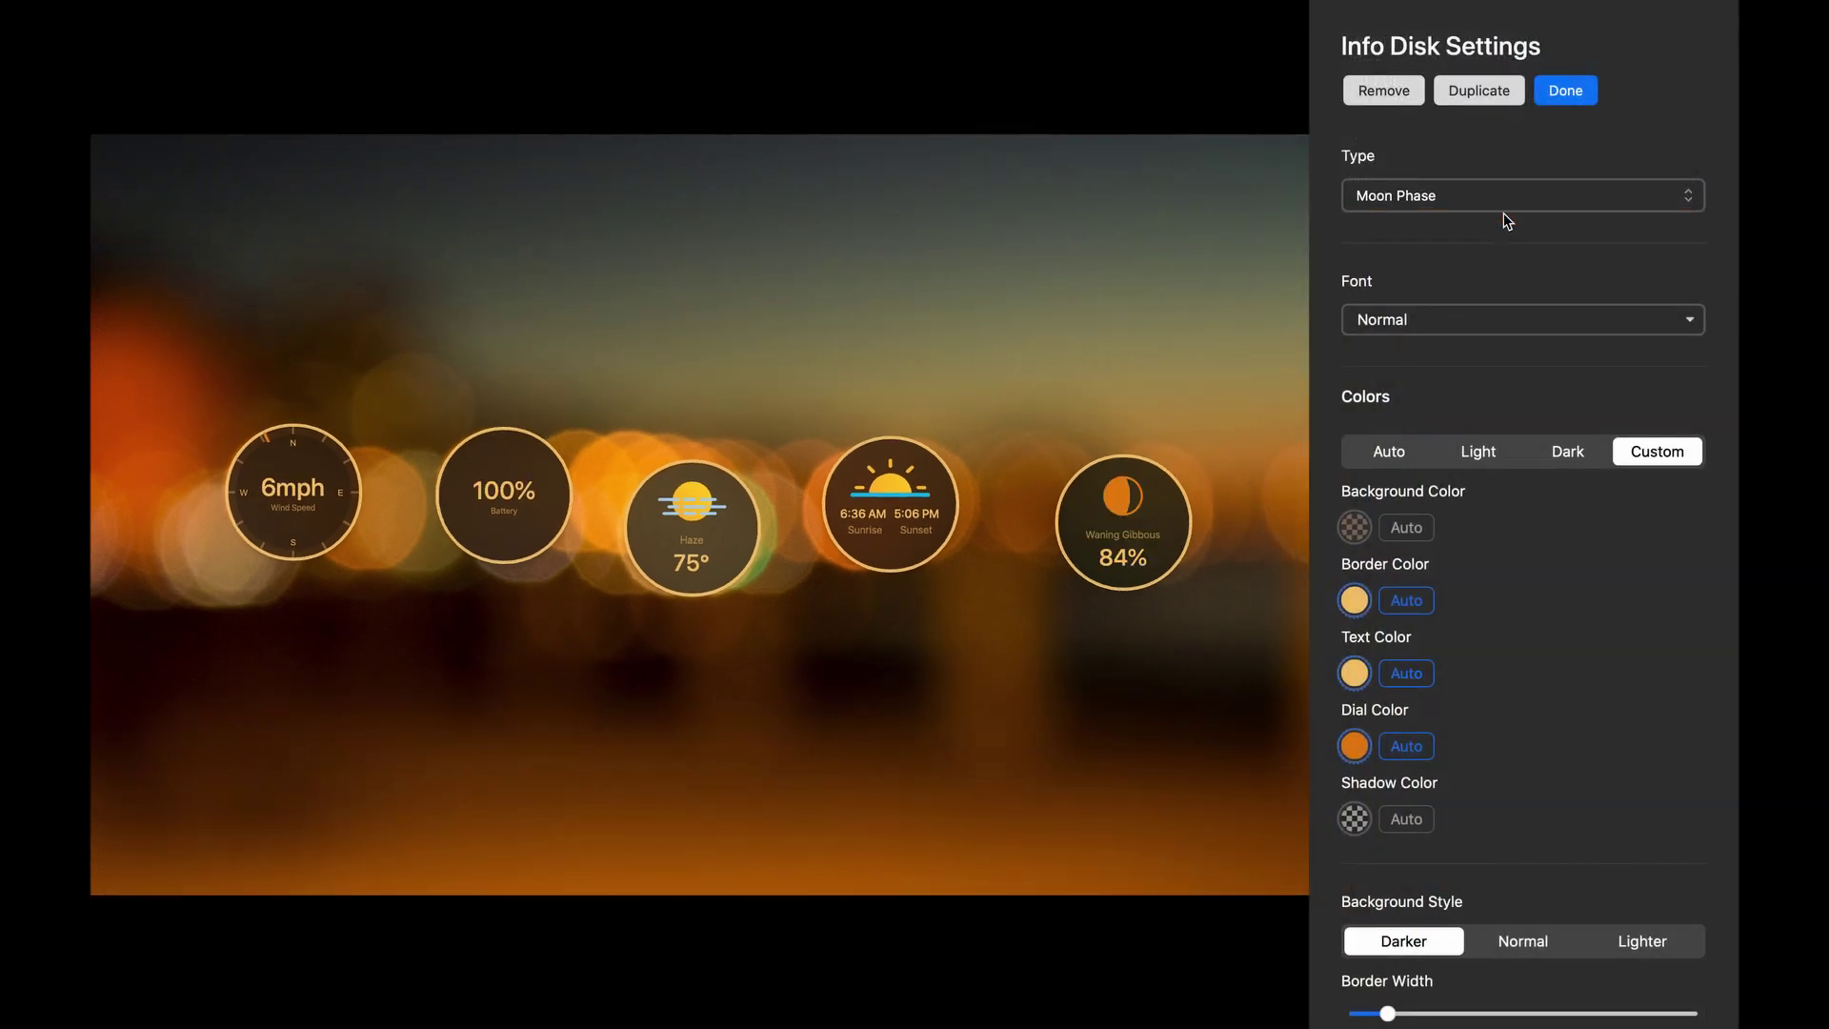
left_click(1567, 91)
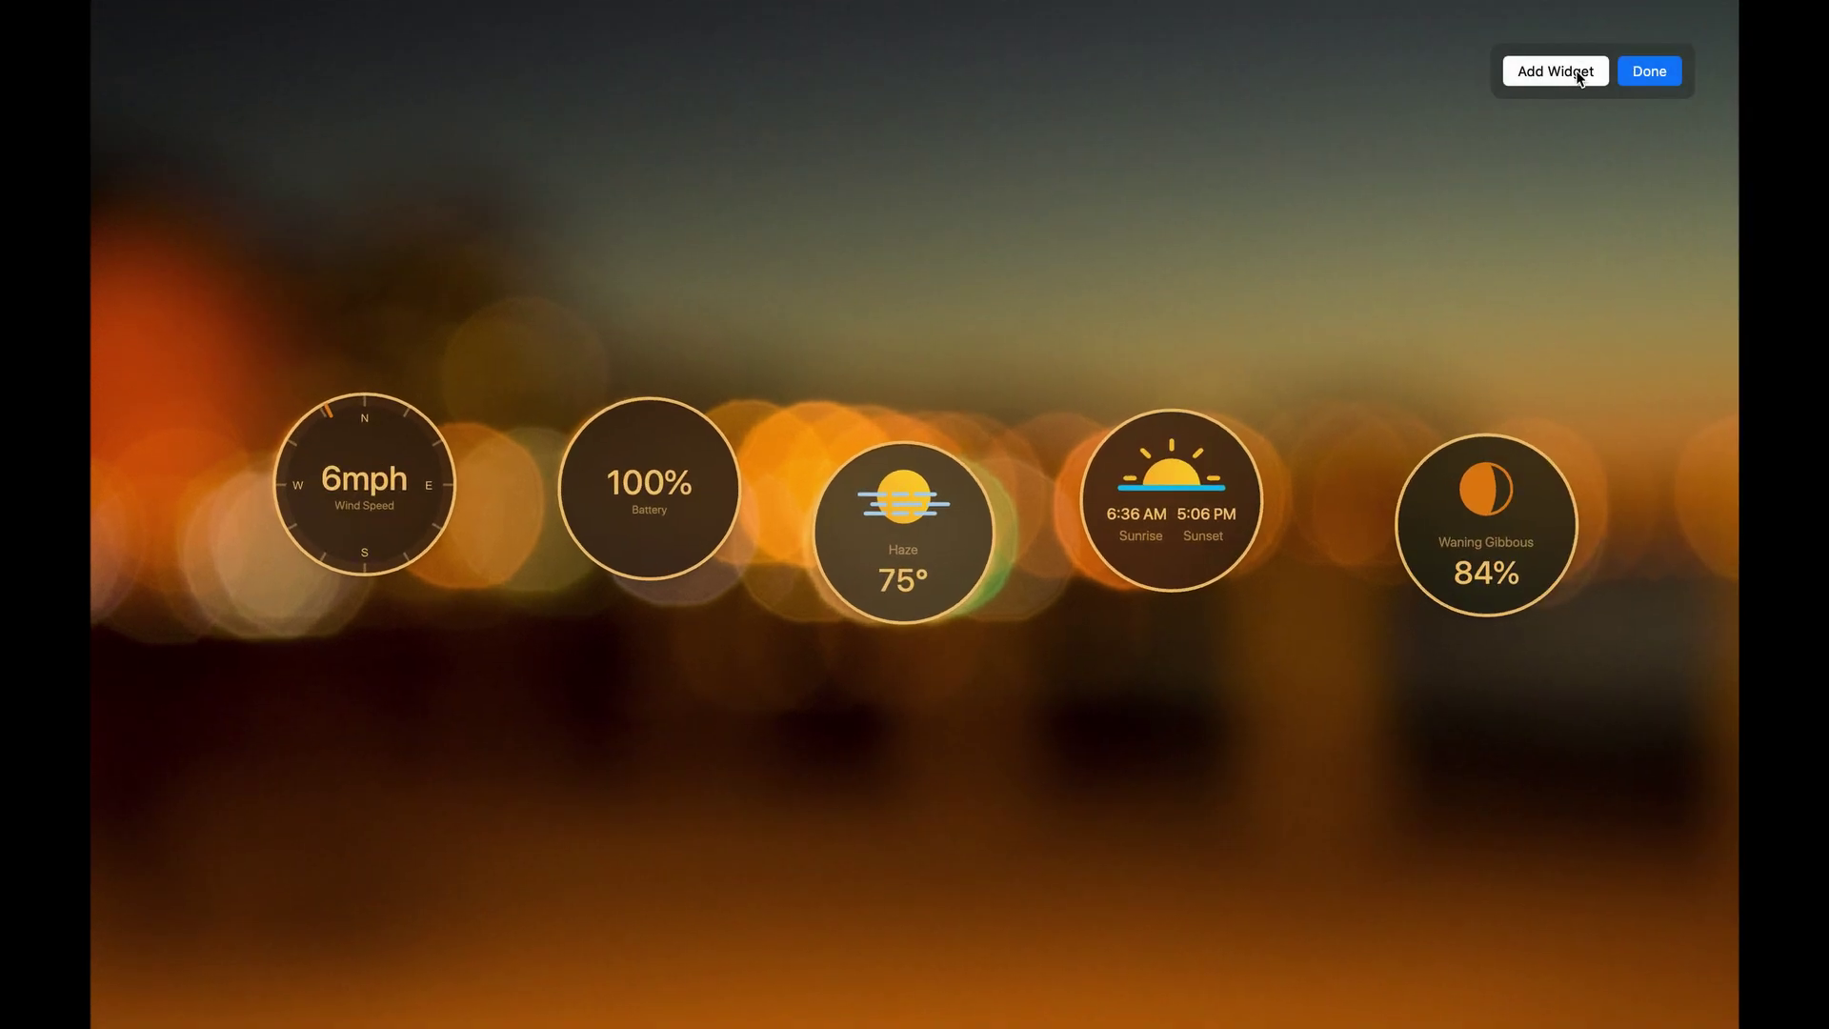
Step: Finish editing the widgets and hide the theme window to show the disks on the desktop
left_click(1650, 68)
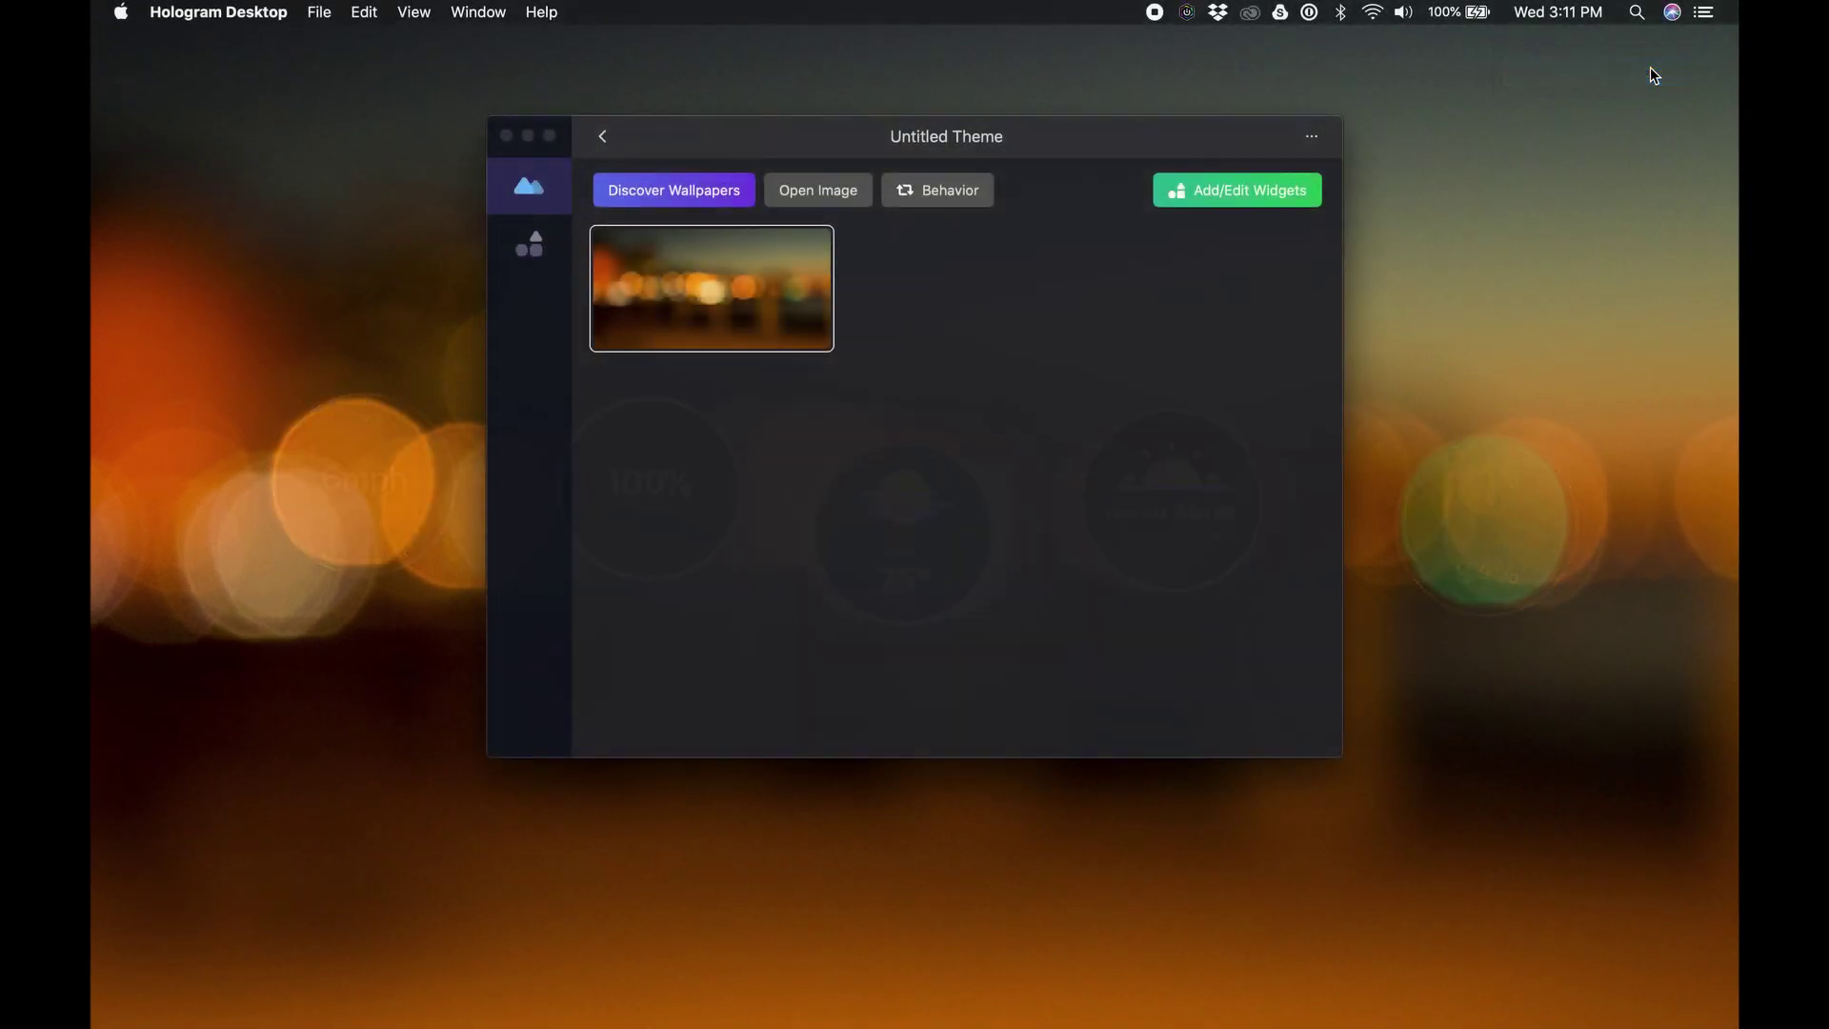
key("super+h")
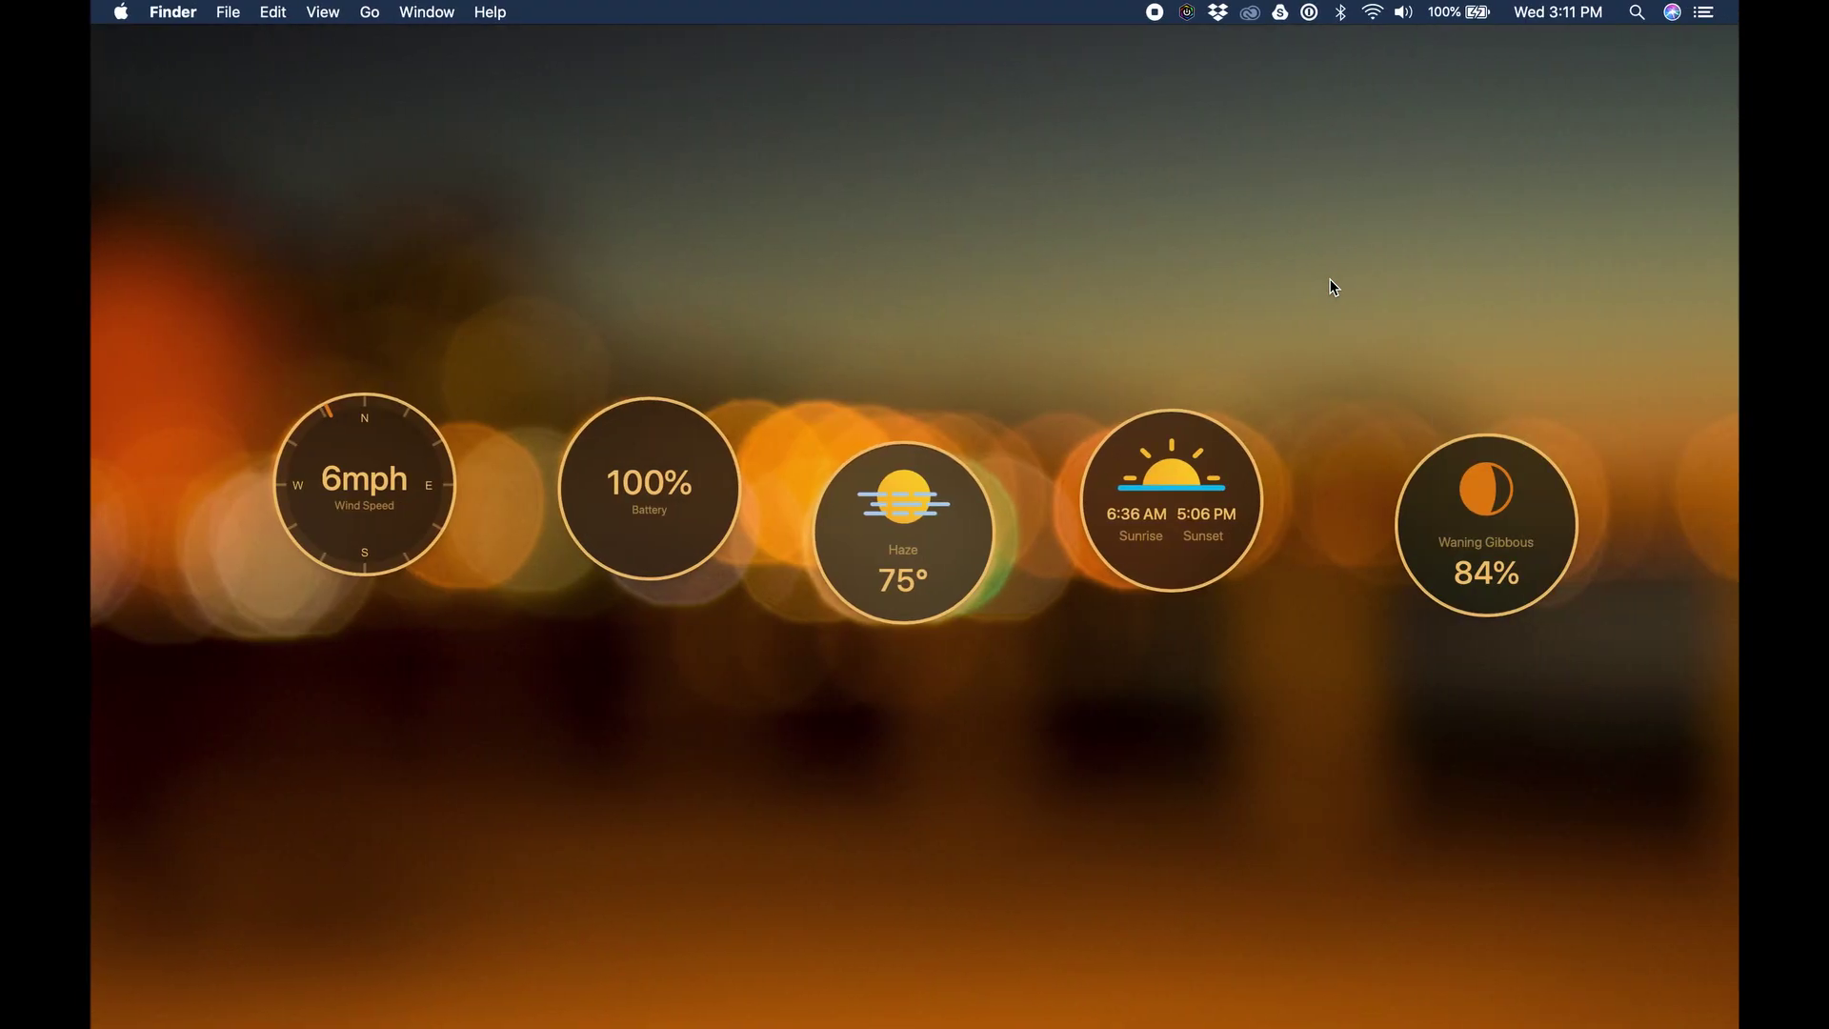